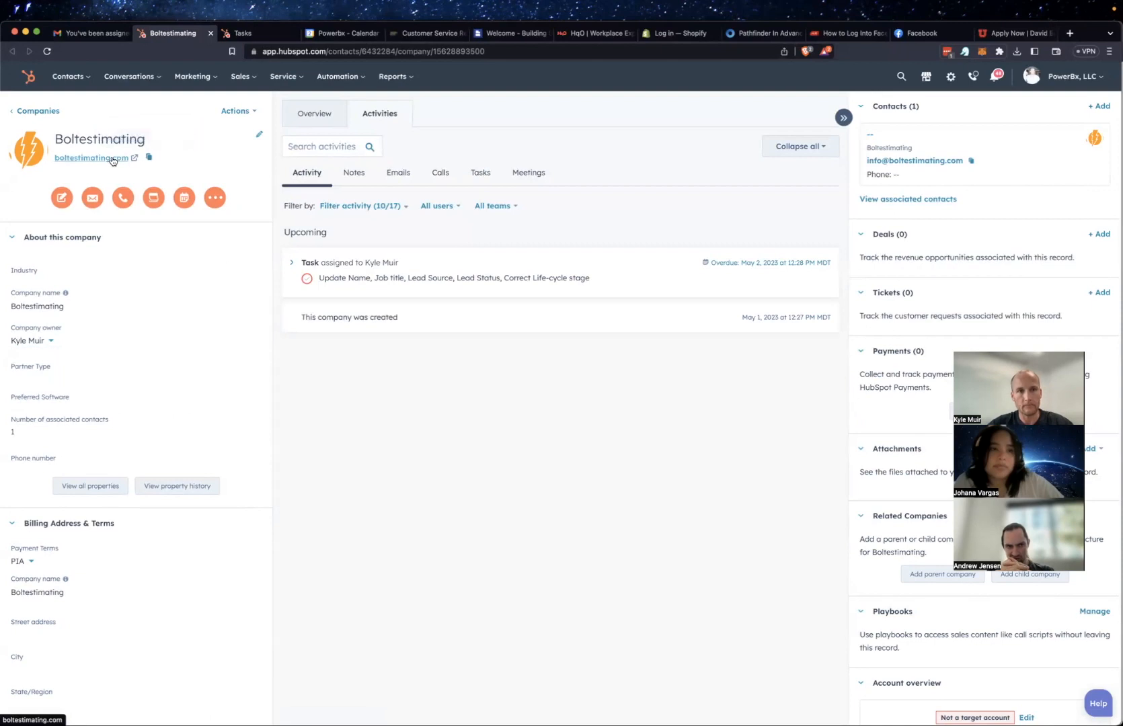
Visit Boltestimating's website from its company record, review what the business does, and close the site.
{"action": "left_click", "coordinate": [113, 160]}
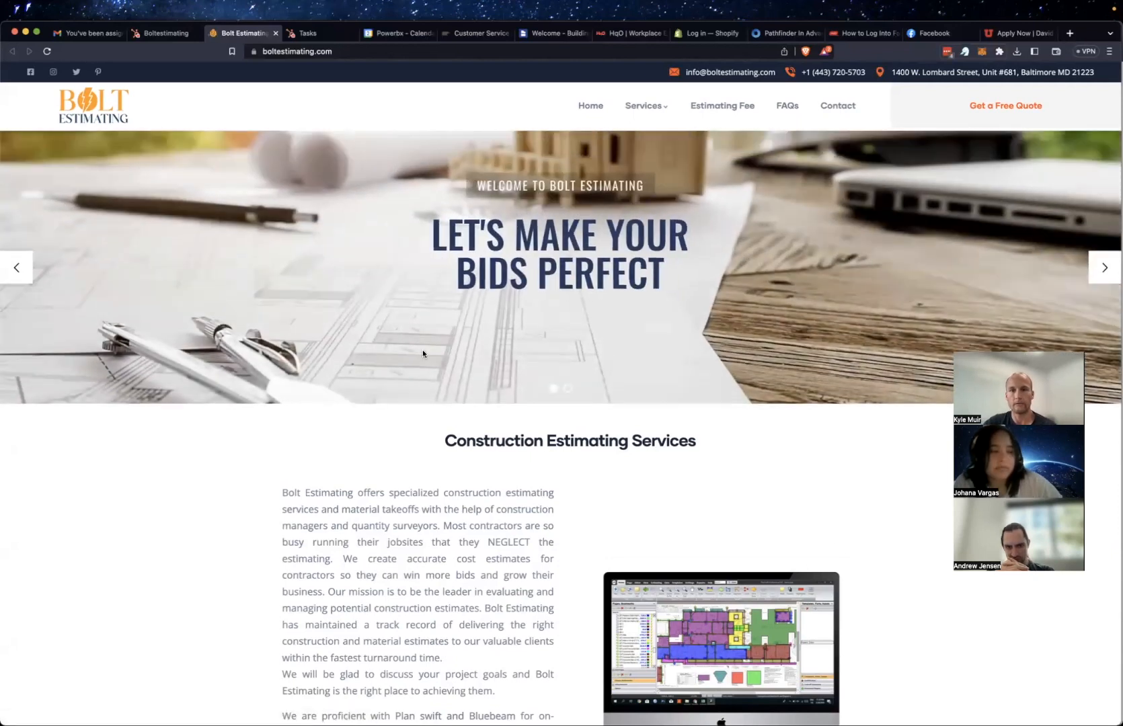
{"action": "scroll", "coordinate": [575, 479], "scroll_direction": "down", "scroll_amount": 3}
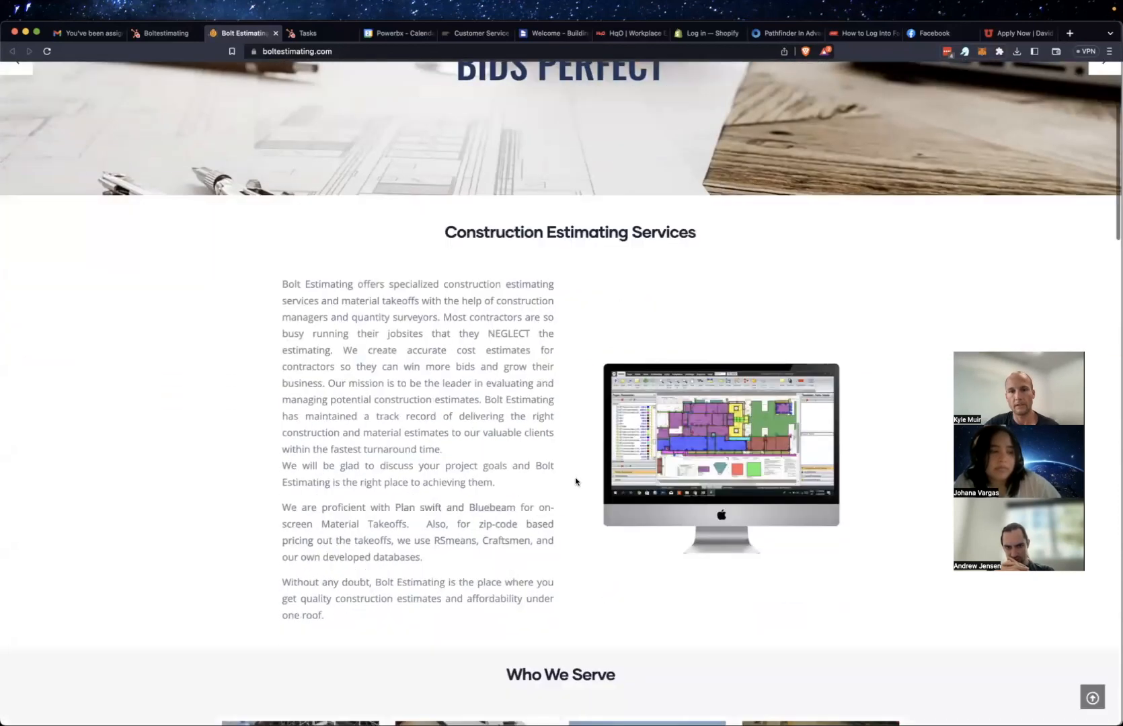
{"action": "scroll", "coordinate": [575, 480], "scroll_direction": "down", "scroll_amount": 8}
{"action": "scroll", "coordinate": [575, 481], "scroll_direction": "up", "scroll_amount": 12}
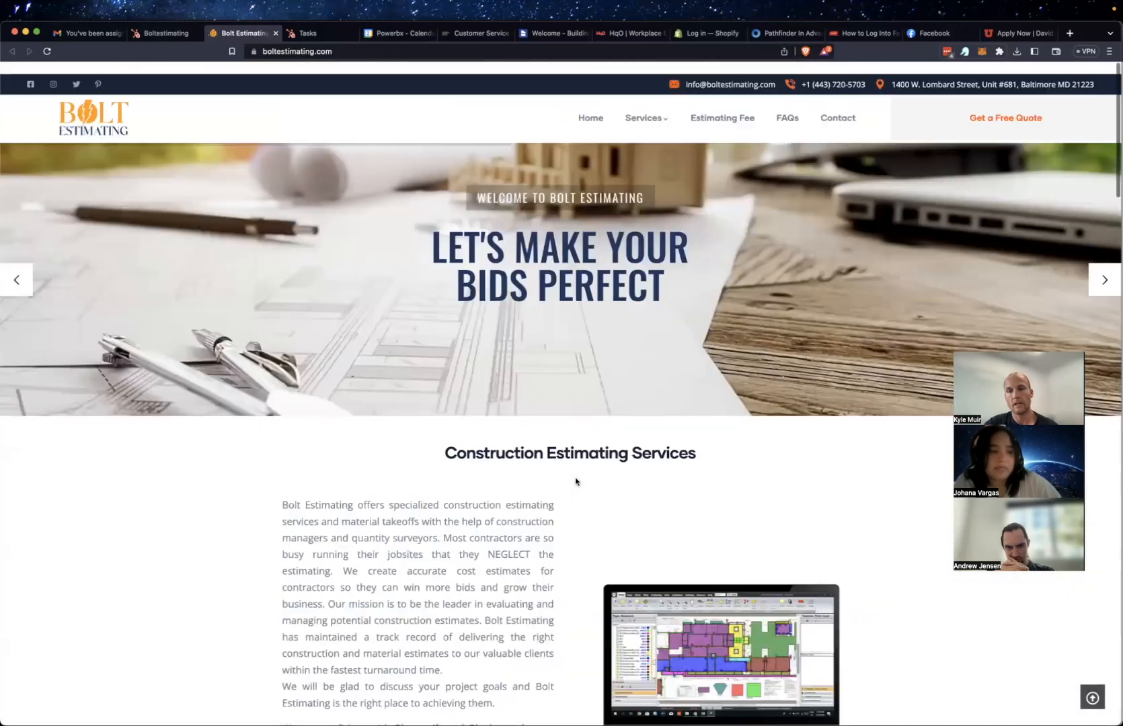
{"action": "scroll", "coordinate": [355, 178], "scroll_direction": "down", "scroll_amount": 1}
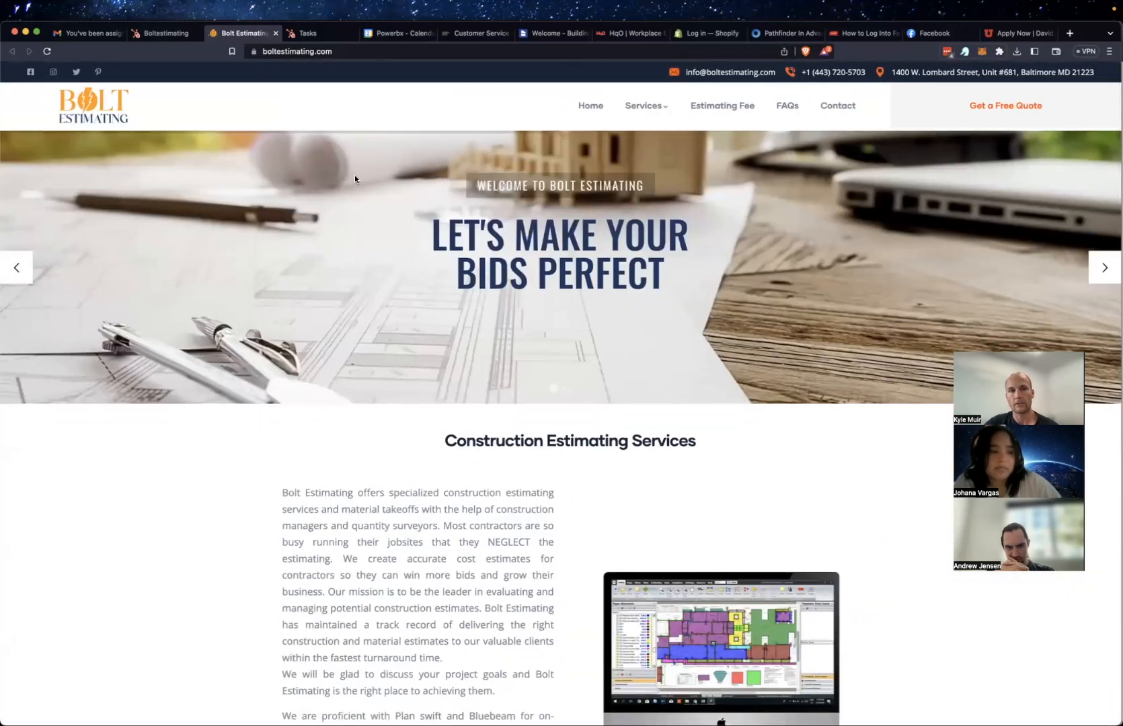
{"action": "left_click", "coordinate": [275, 33]}
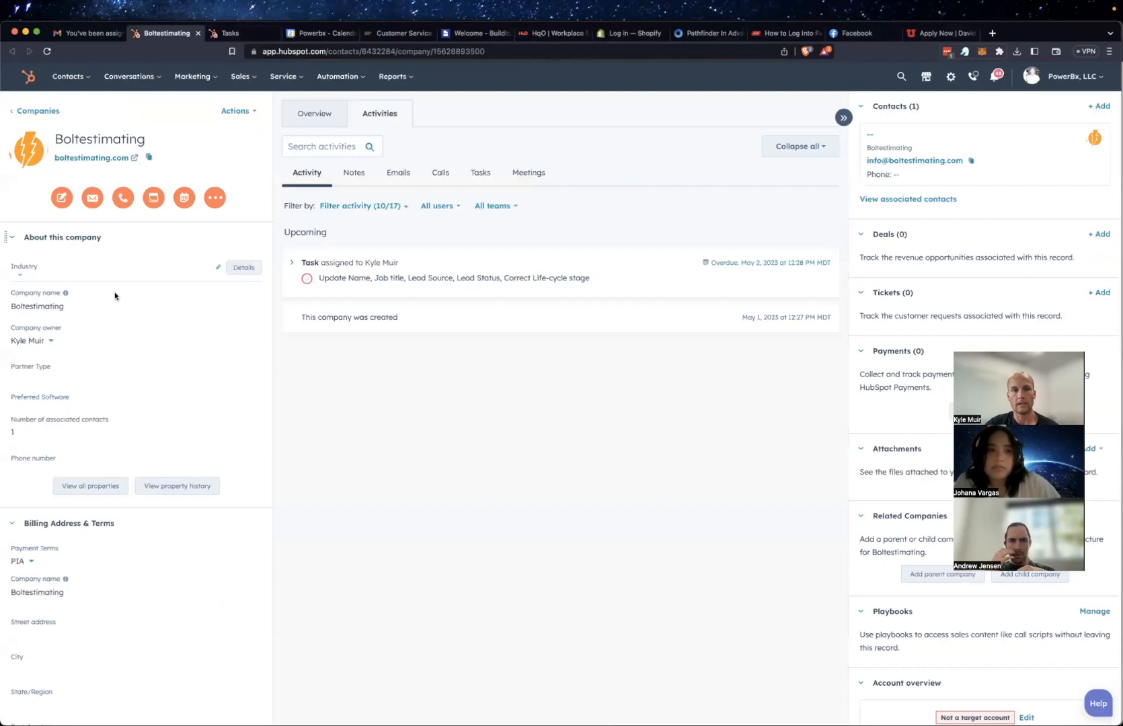
Set the Boltestimating company's Partner Type to End User.
{"action": "left_click", "coordinate": [55, 371]}
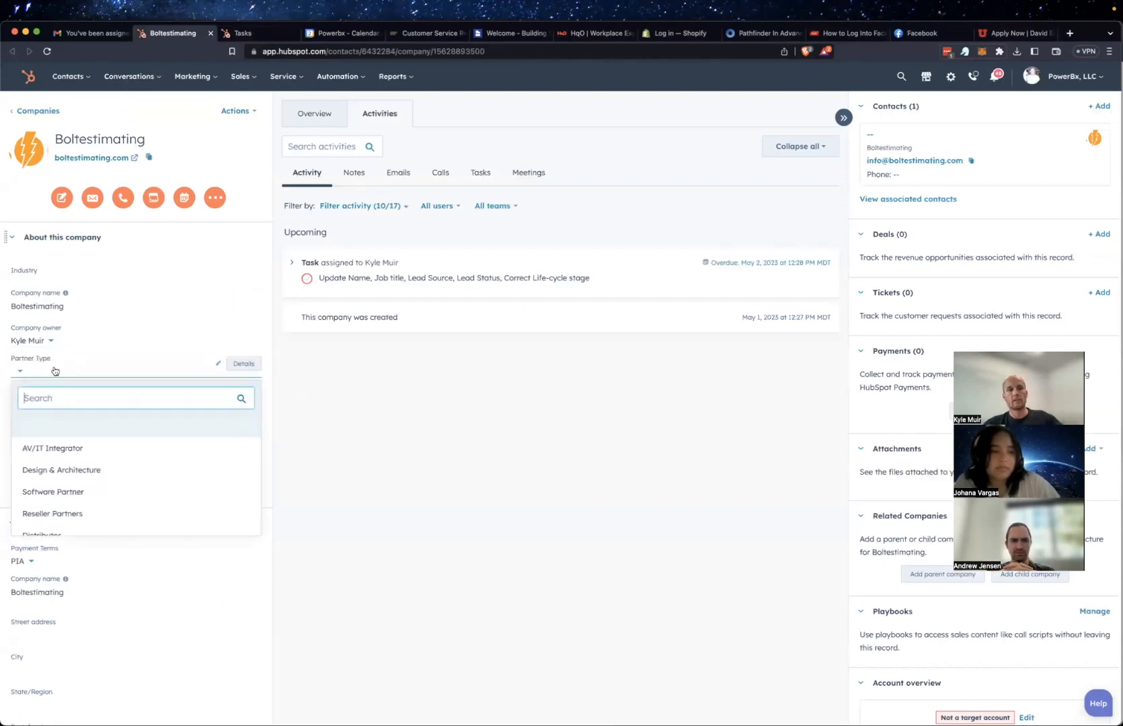
{"action": "scroll", "coordinate": [86, 465], "scroll_direction": "down", "scroll_amount": 3}
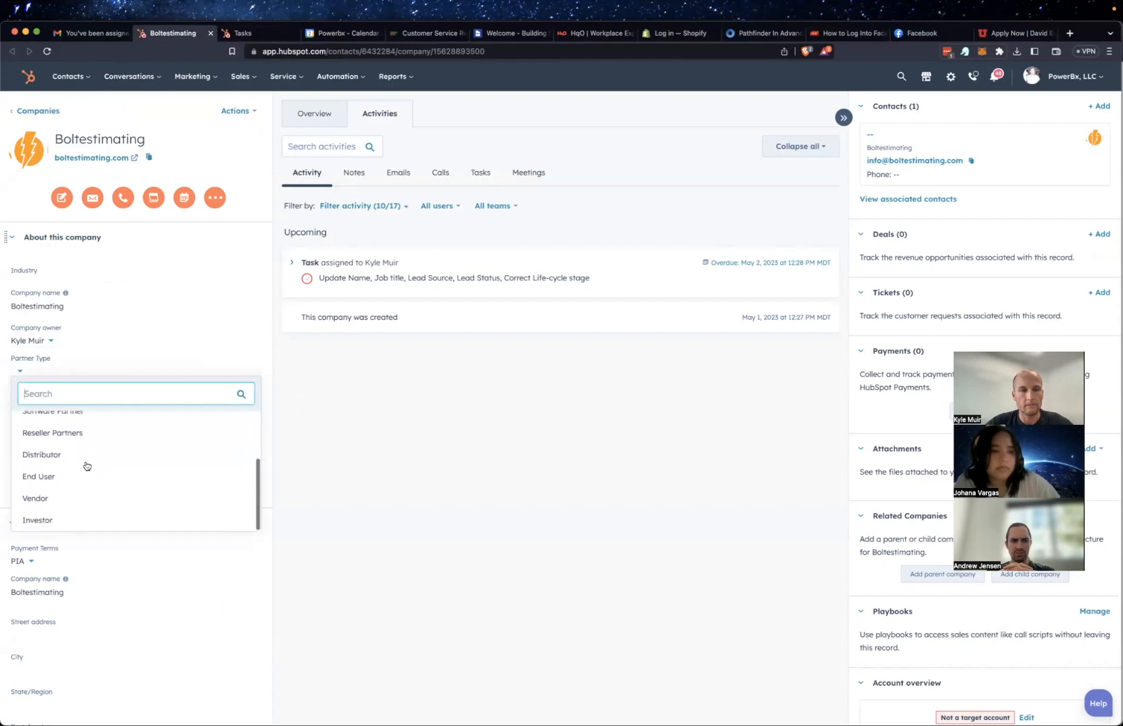
{"action": "scroll", "coordinate": [86, 465], "scroll_direction": "up", "scroll_amount": 3}
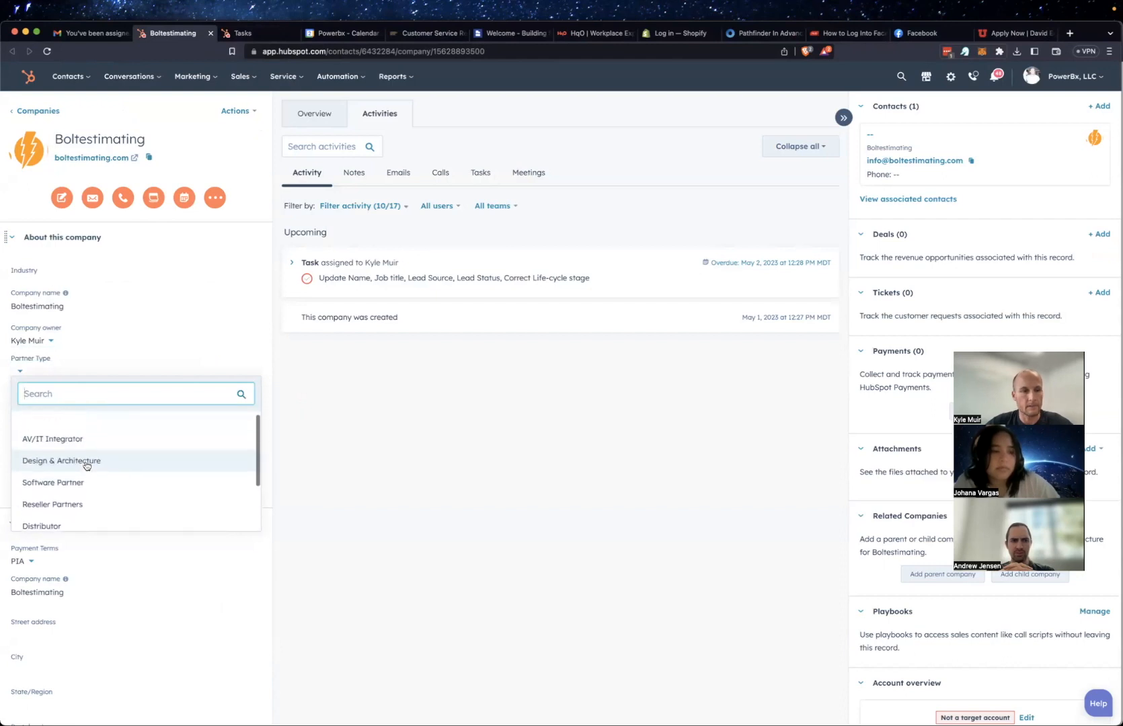
{"action": "scroll", "coordinate": [86, 466], "scroll_direction": "down", "scroll_amount": 2}
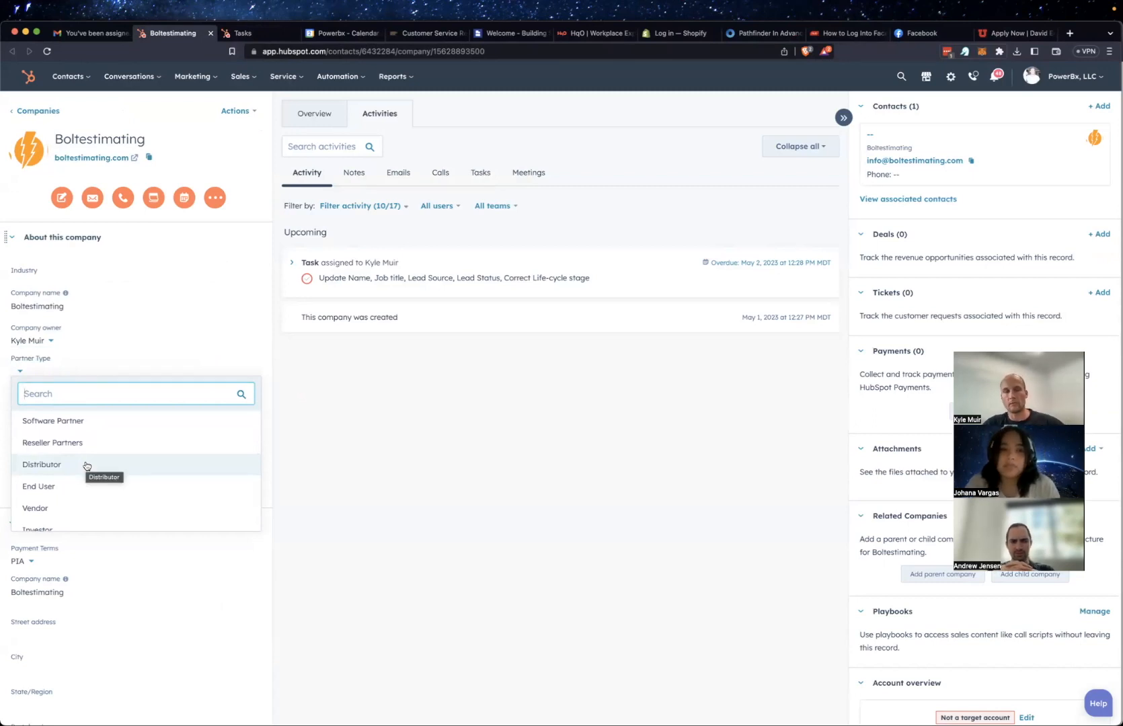
{"action": "scroll", "coordinate": [86, 465], "scroll_direction": "down", "scroll_amount": 1}
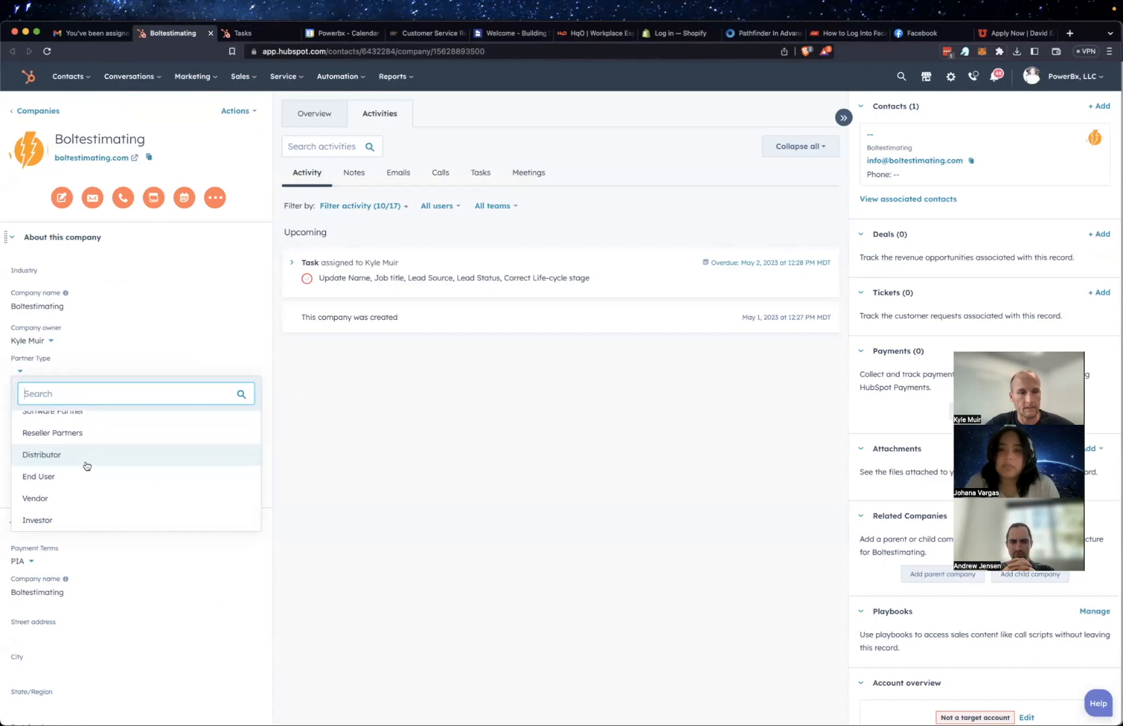
{"action": "left_click", "coordinate": [49, 478]}
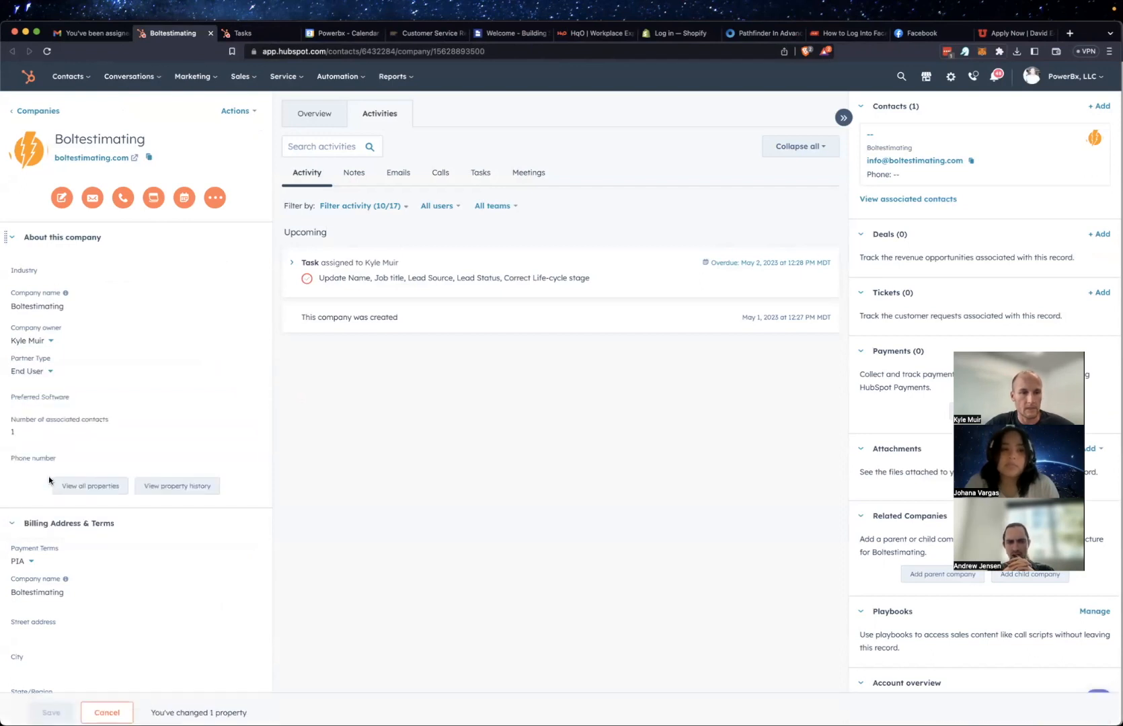
Reopen the company's Partner Type choices and review the available partner categories.
{"action": "left_click", "coordinate": [51, 371]}
{"action": "scroll", "coordinate": [66, 438], "scroll_direction": "up", "scroll_amount": 1}
{"action": "scroll", "coordinate": [66, 438], "scroll_direction": "up", "scroll_amount": 1}
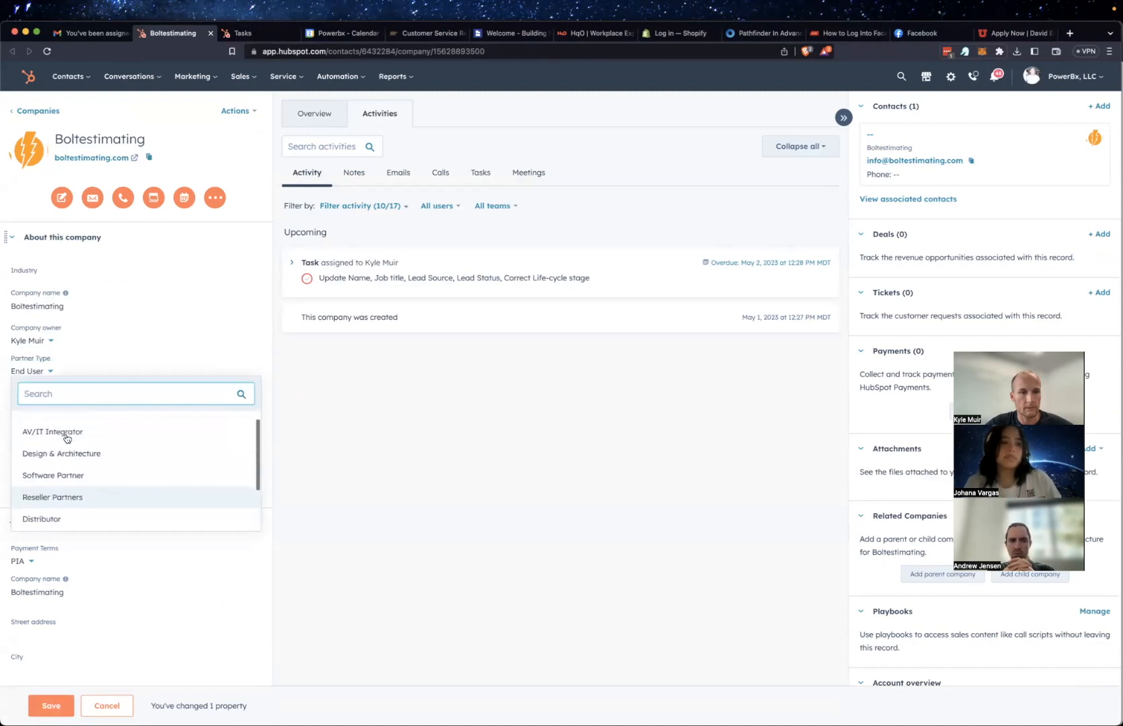
{"action": "scroll", "coordinate": [66, 438], "scroll_direction": "down", "scroll_amount": 2}
{"action": "scroll", "coordinate": [66, 438], "scroll_direction": "up", "scroll_amount": 1}
{"action": "scroll", "coordinate": [66, 438], "scroll_direction": "down", "scroll_amount": 2}
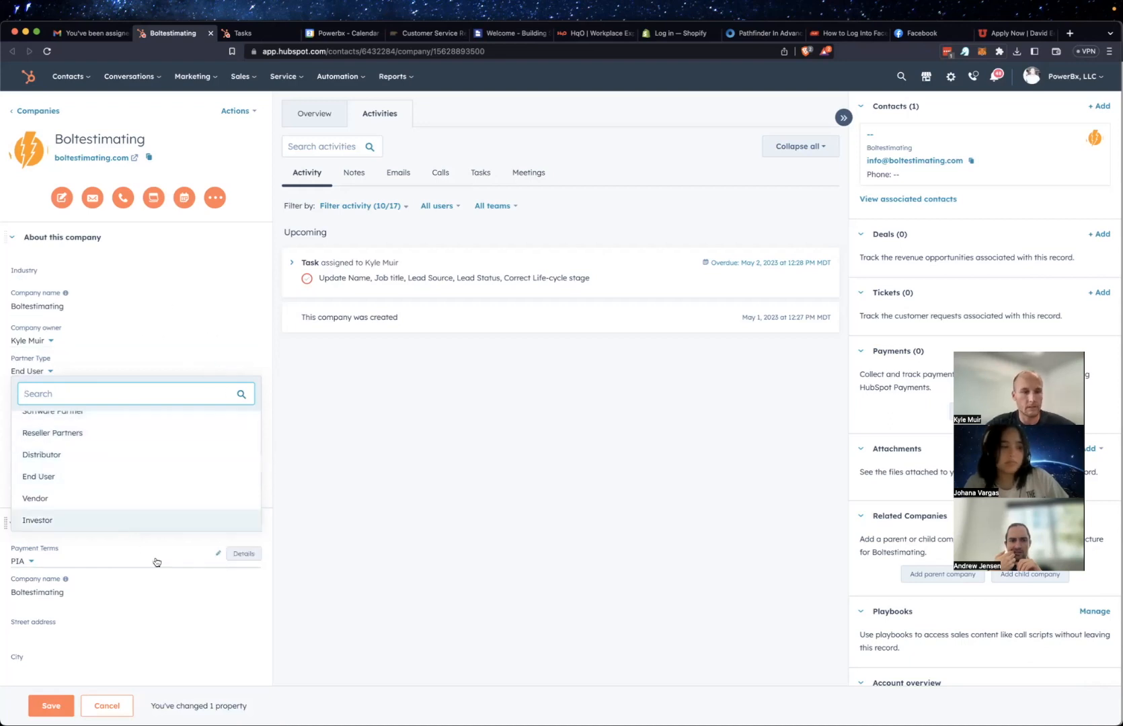
{"action": "left_click", "coordinate": [338, 554]}
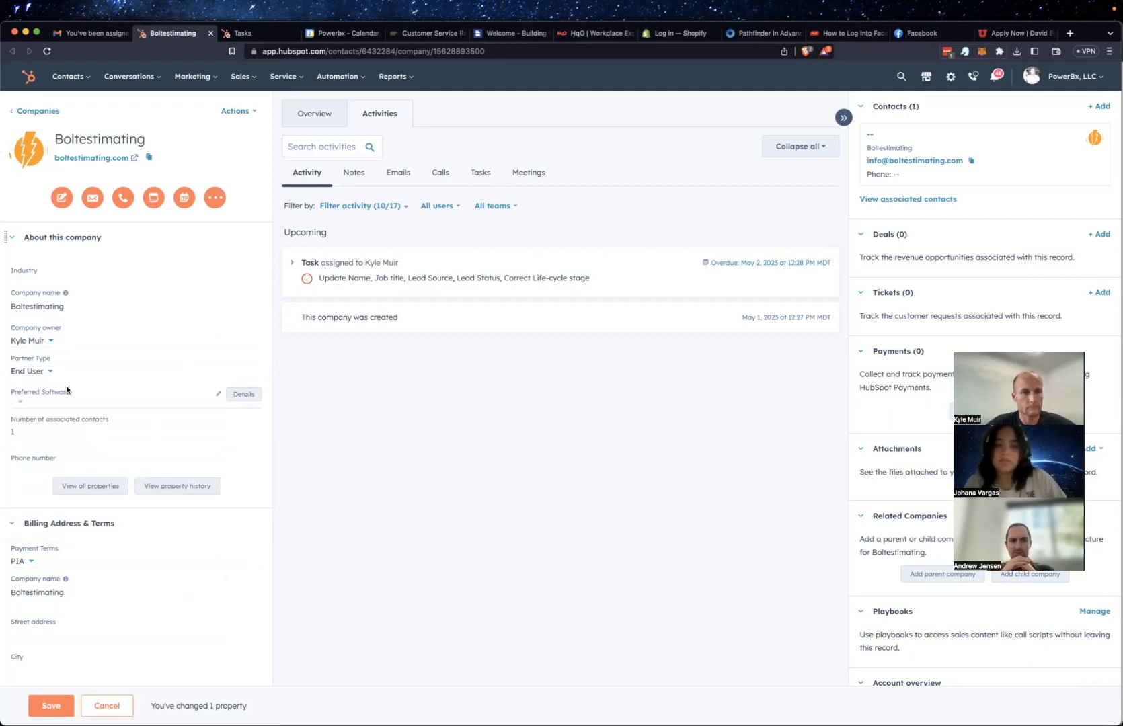
Review the choices offered for the company's Preferred Software without selecting one.
{"action": "left_click", "coordinate": [49, 403]}
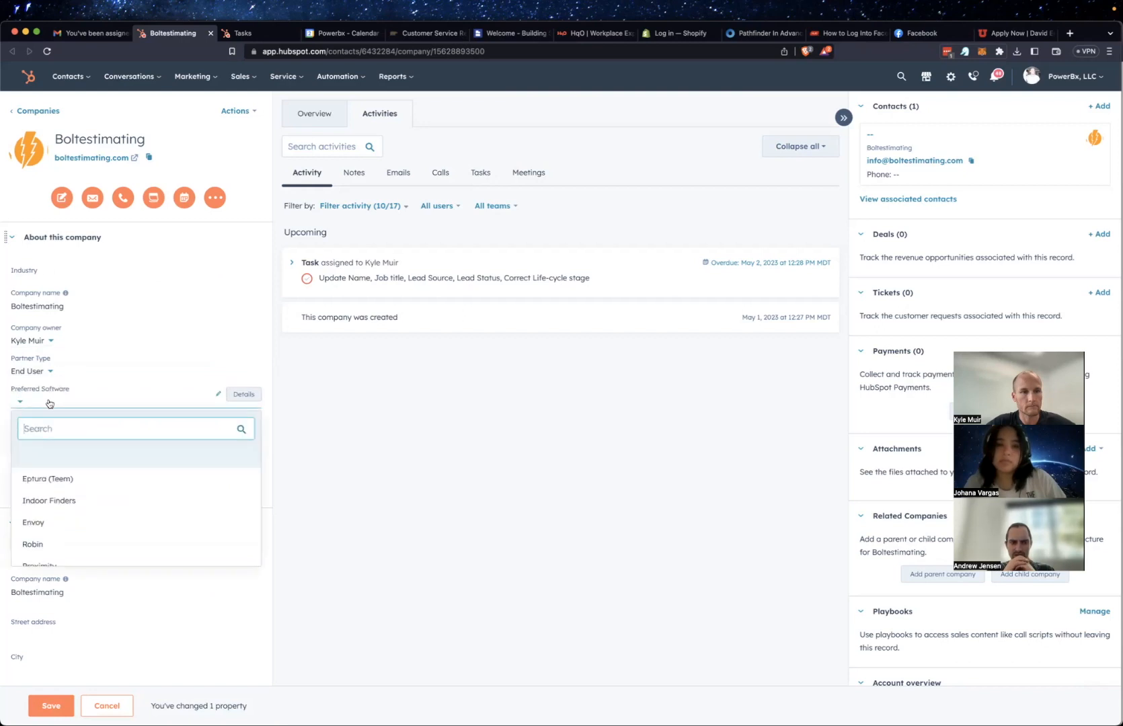
{"action": "left_click", "coordinate": [395, 562]}
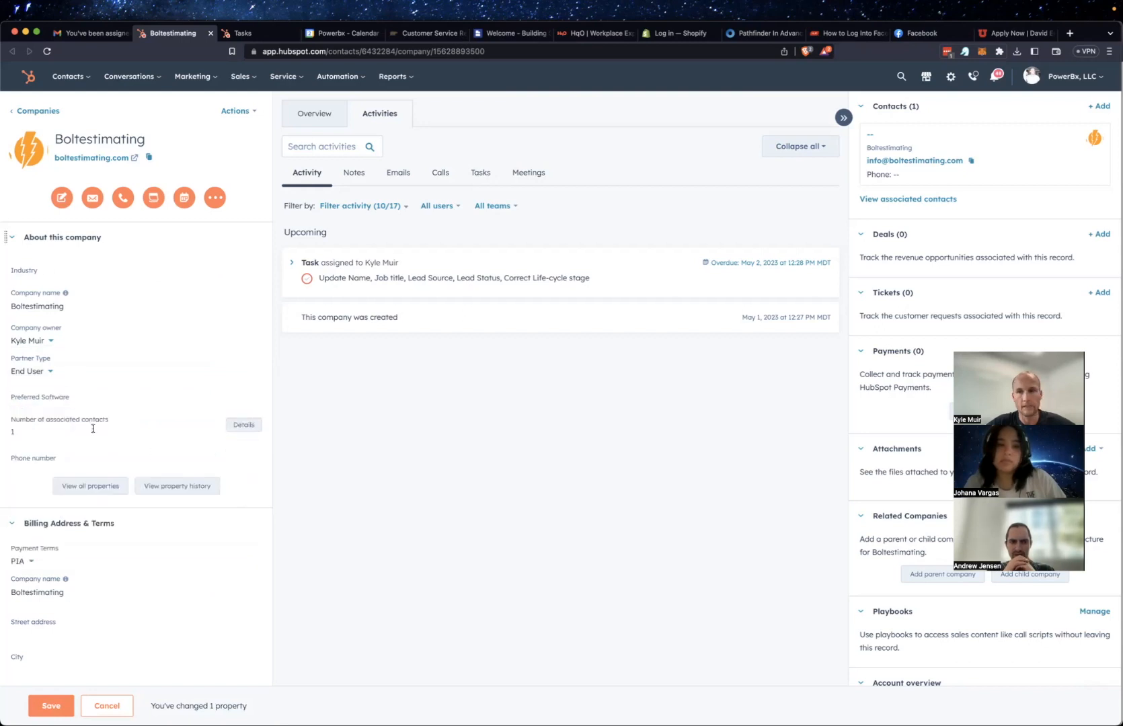
{"action": "scroll", "coordinate": [93, 428], "scroll_direction": "down", "scroll_amount": 1}
{"action": "scroll", "coordinate": [92, 428], "scroll_direction": "up", "scroll_amount": 1}
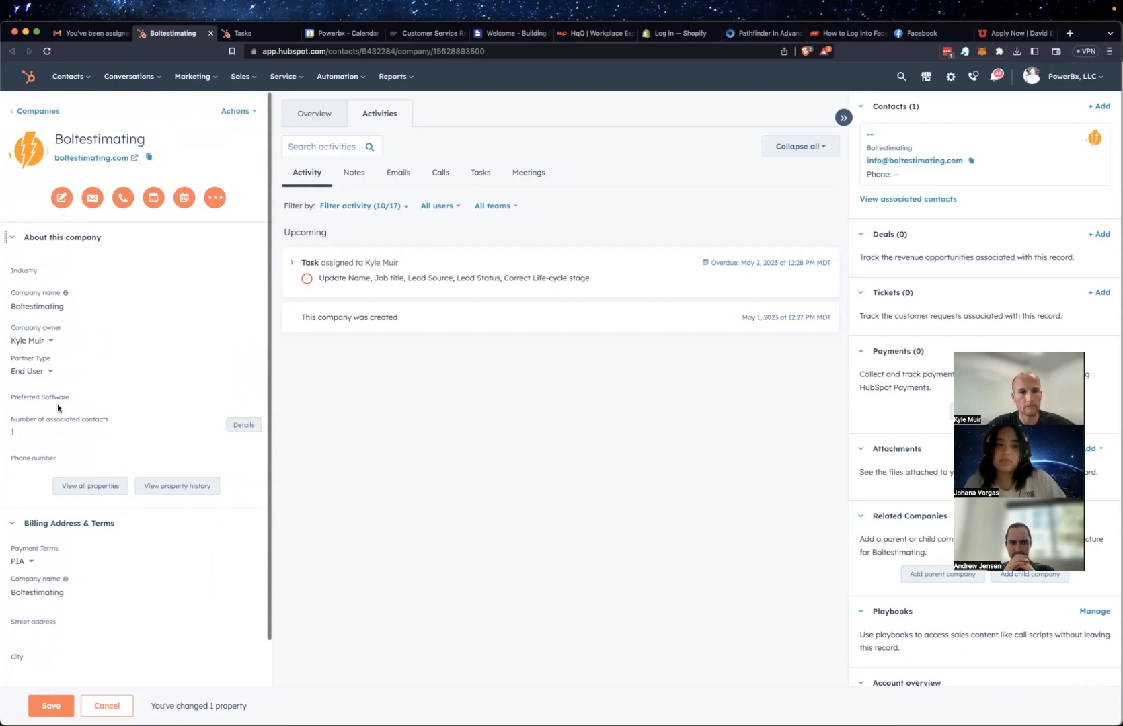
Reset the company's Partner Type to blank and close the Boltestimating record.
{"action": "left_click", "coordinate": [38, 374]}
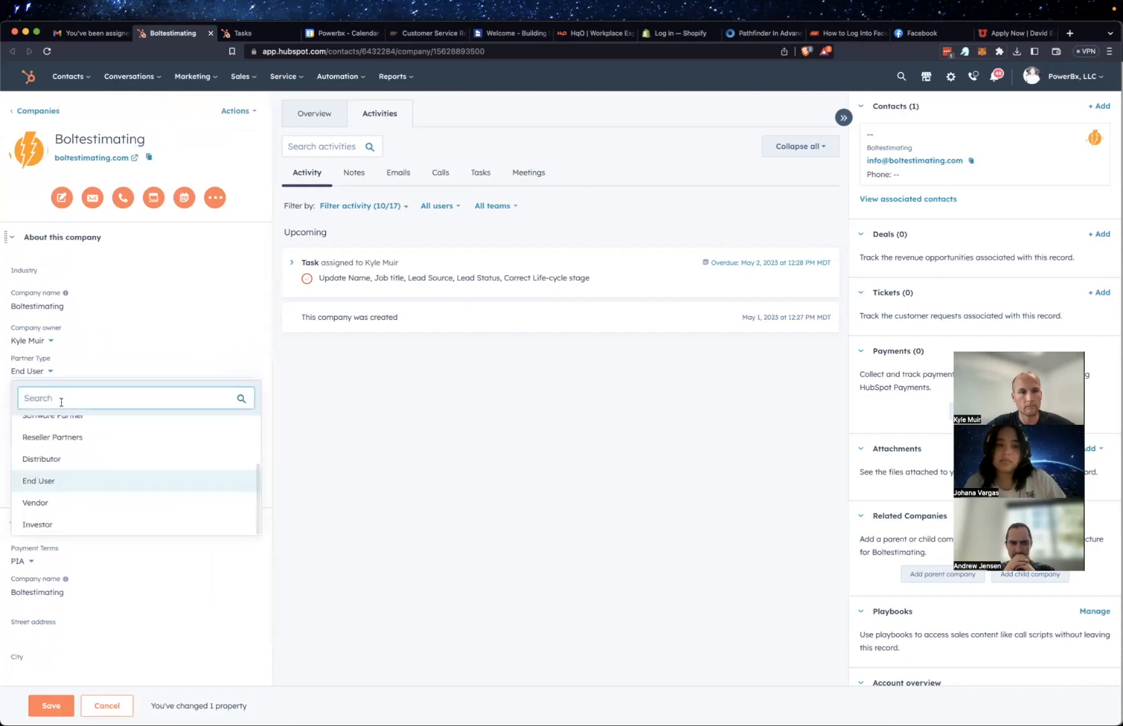
{"action": "scroll", "coordinate": [88, 445], "scroll_direction": "up", "scroll_amount": 3}
{"action": "left_click", "coordinate": [77, 421]}
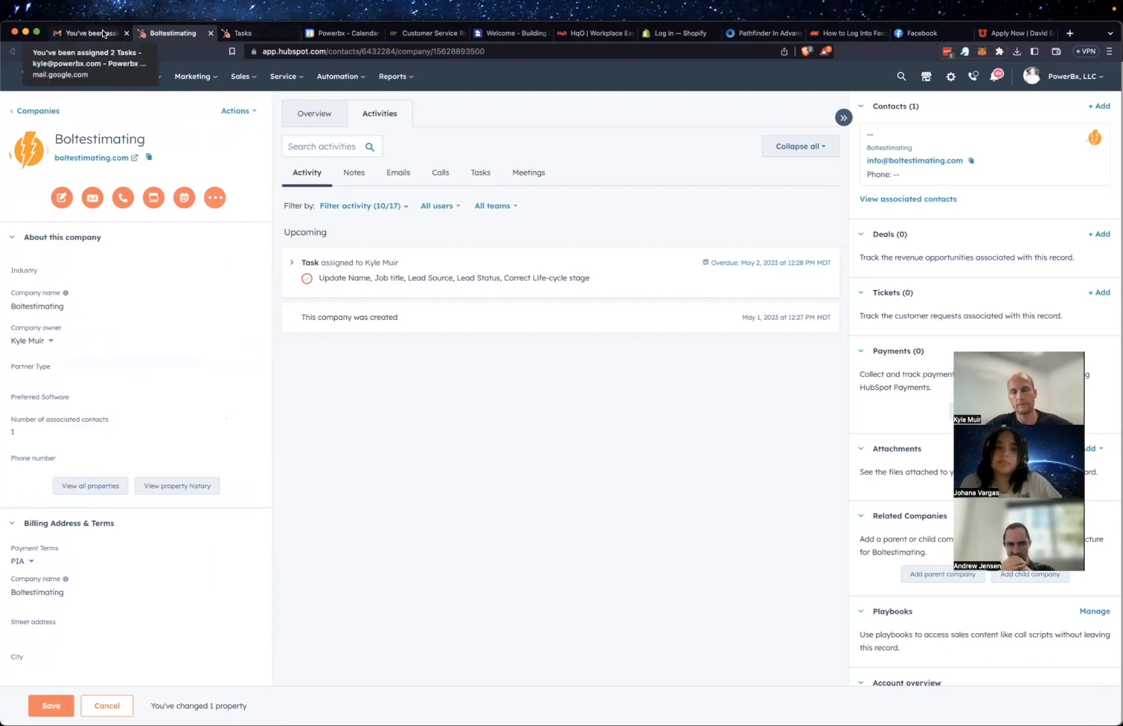
{"action": "left_click", "coordinate": [210, 34]}
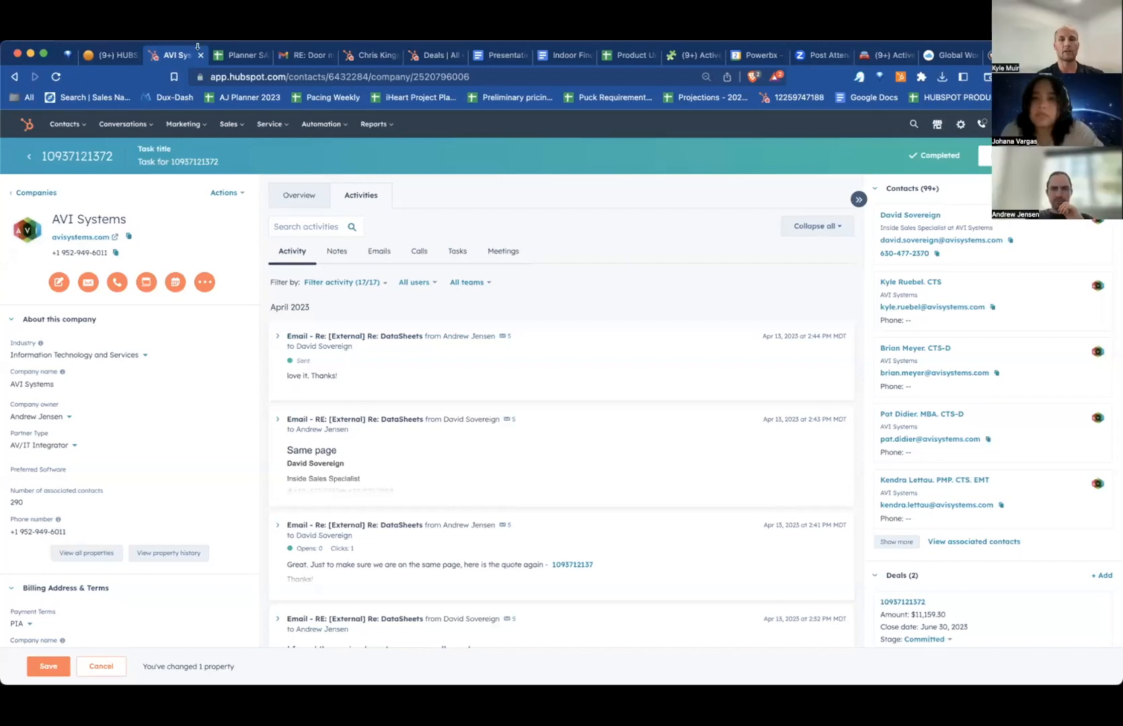
Read the "RE: Door mounts updated request" email in Gmail and open the product link it contains.
{"action": "left_click", "coordinate": [286, 54]}
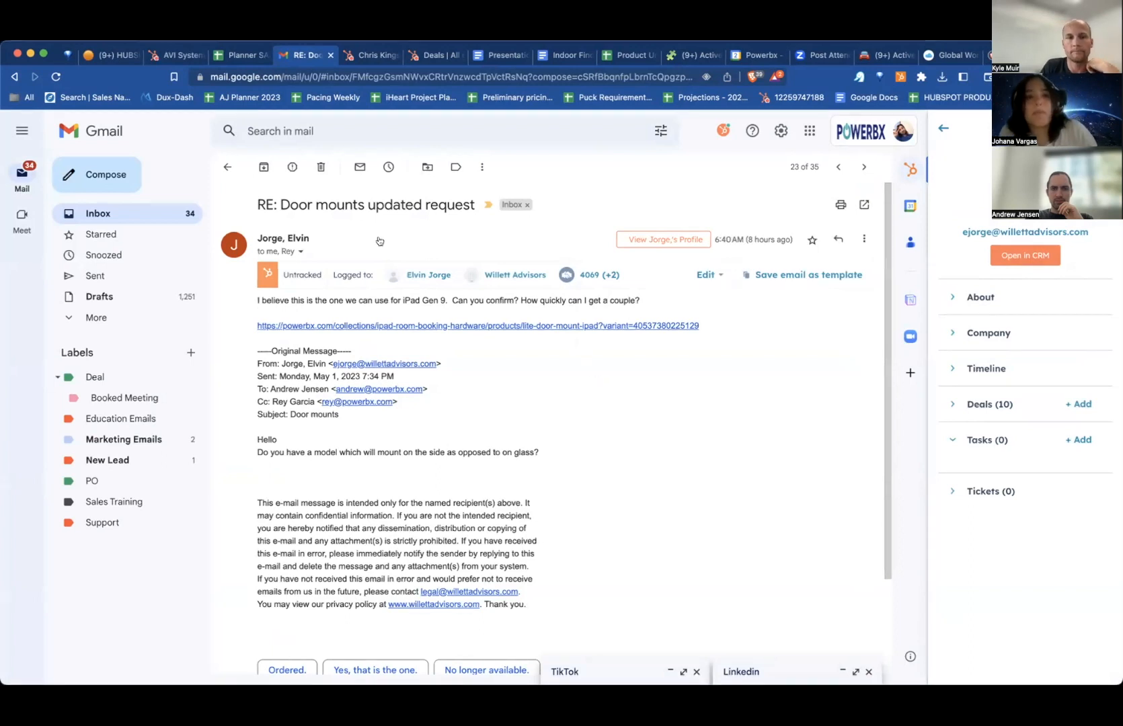
{"action": "left_click", "coordinate": [172, 56]}
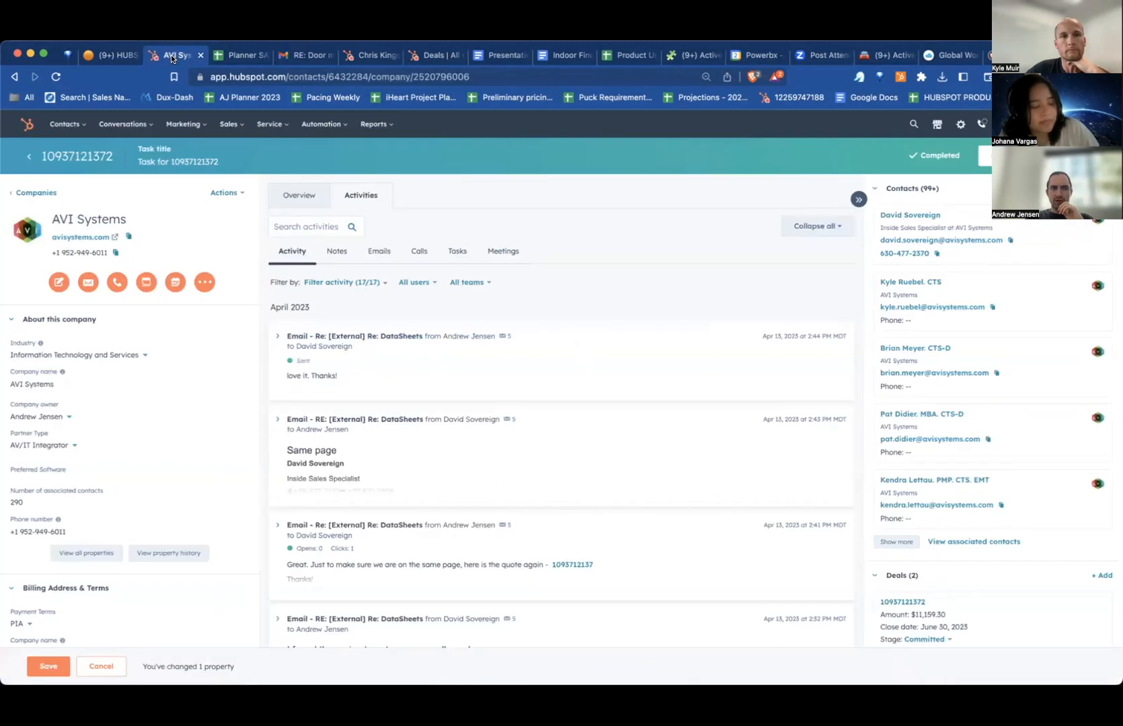
{"action": "left_click", "coordinate": [303, 56]}
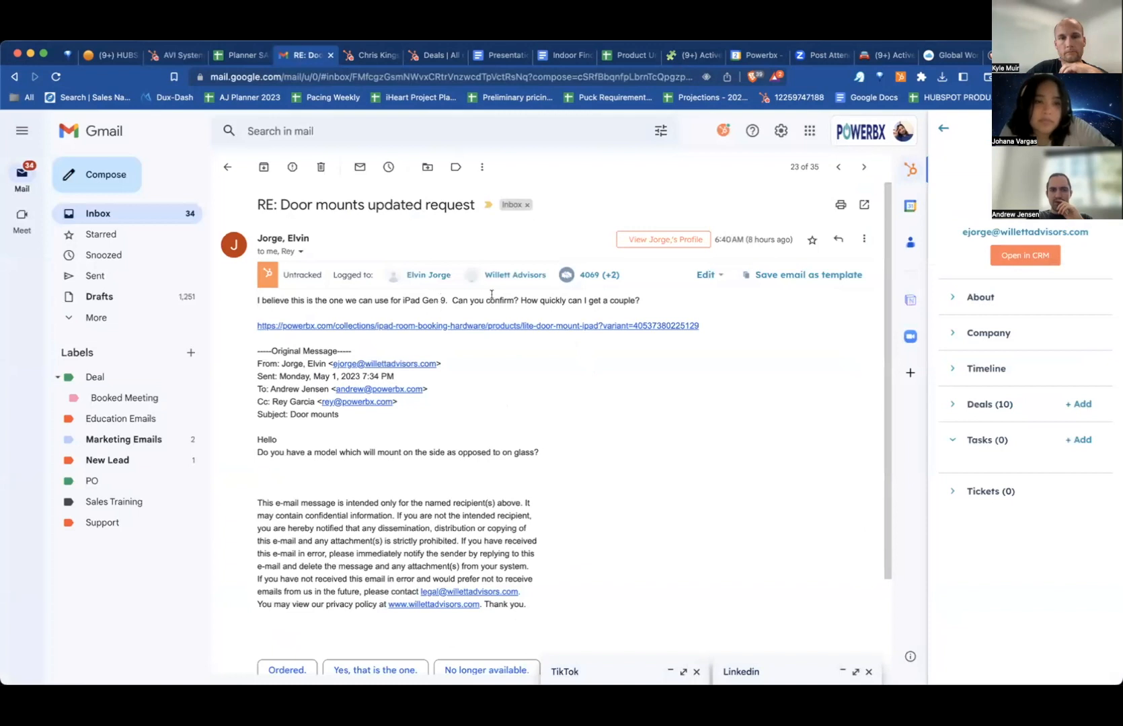
{"action": "left_click", "coordinate": [523, 327]}
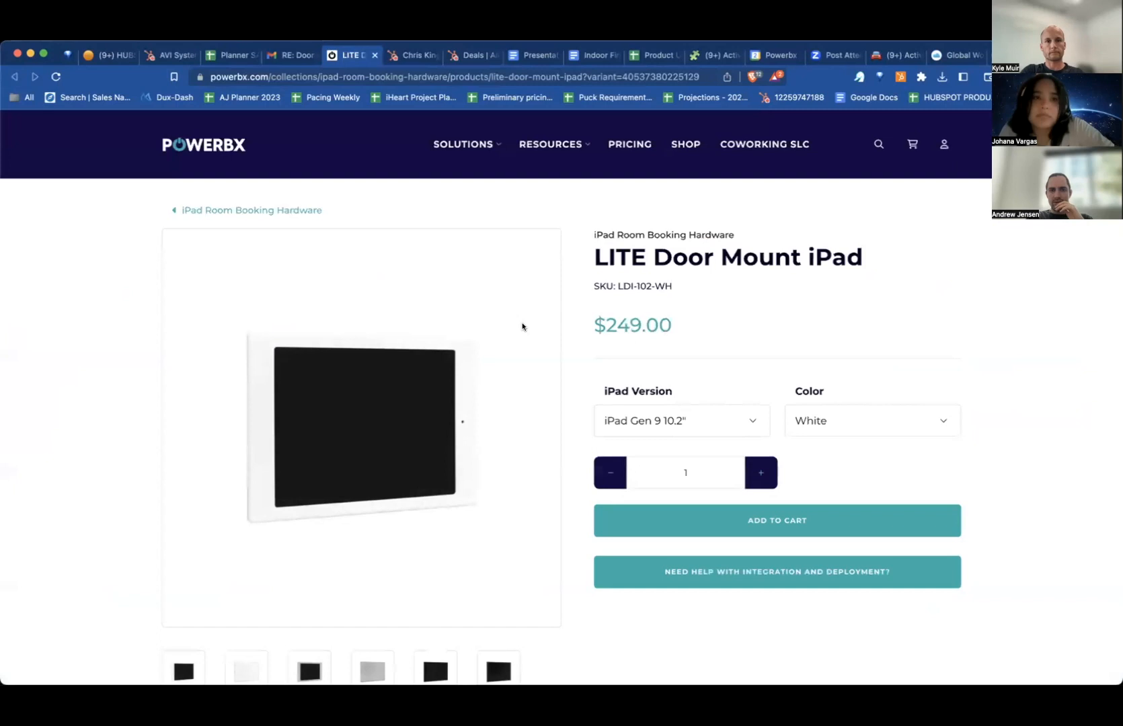
Return to the door mounts email and open the sender's contact record in the CRM.
{"action": "left_click", "coordinate": [284, 56]}
{"action": "left_click", "coordinate": [161, 55]}
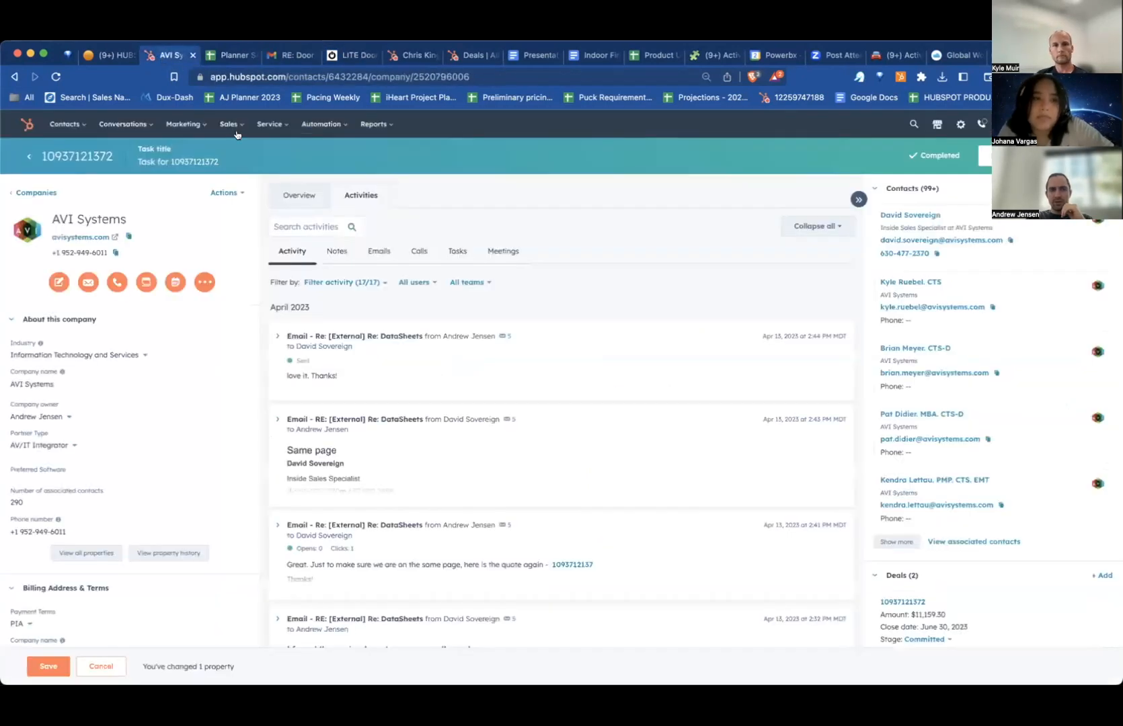
{"action": "left_click", "coordinate": [286, 55]}
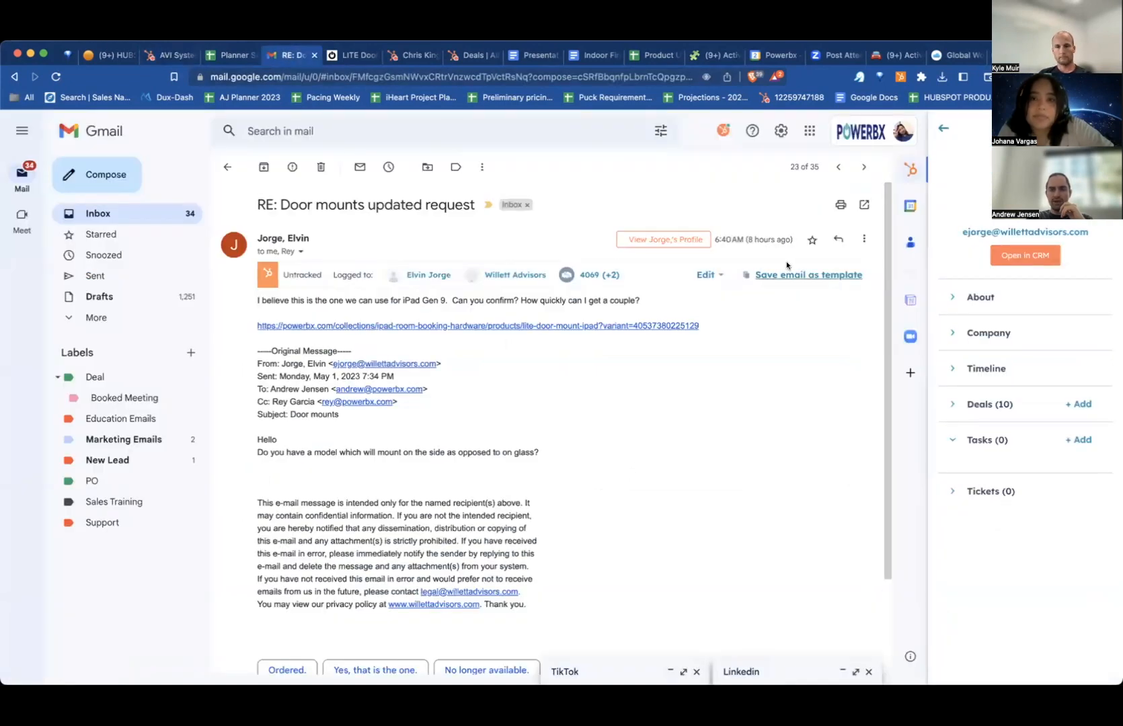
{"action": "left_click", "coordinate": [1007, 255]}
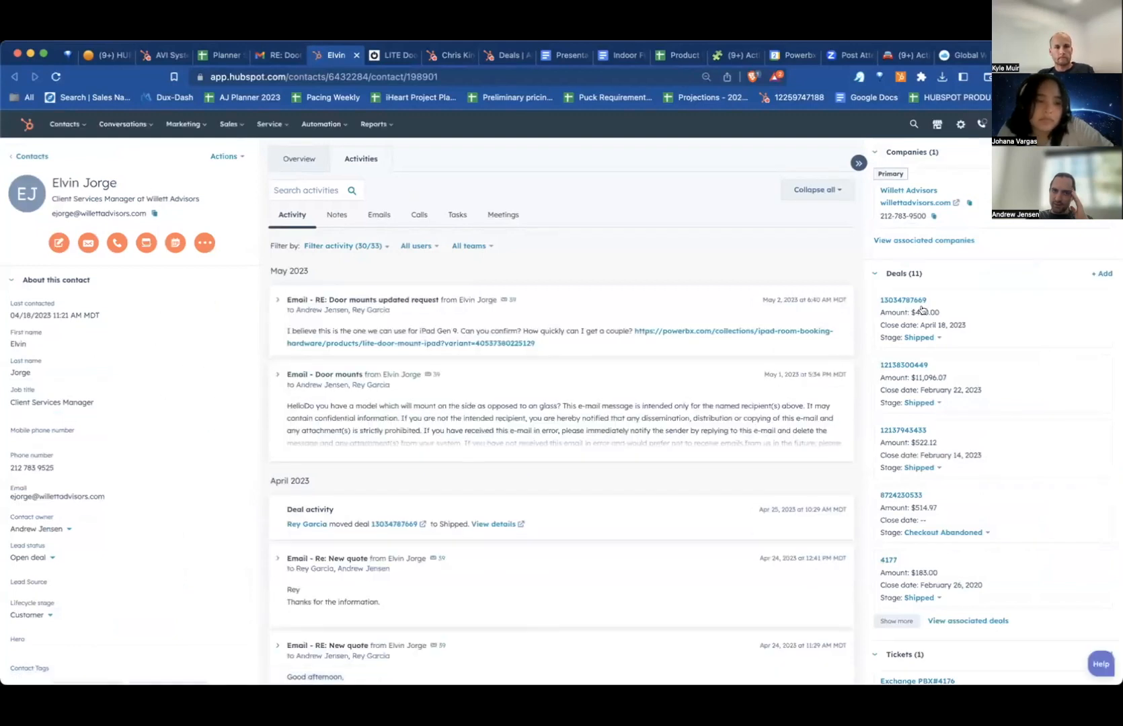
Review the contact's associated deals, tickets and attachments, collapsing the Tickets section and keeping Deals expanded.
{"action": "scroll", "coordinate": [996, 271], "scroll_direction": "down", "scroll_amount": 5}
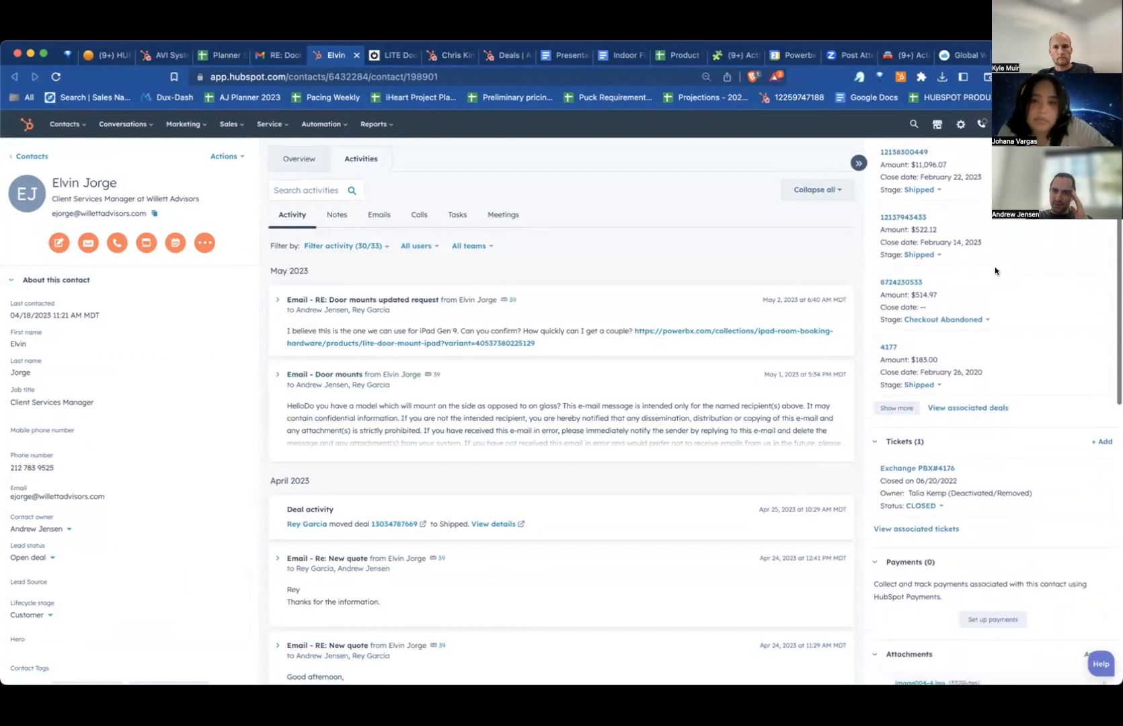
{"action": "scroll", "coordinate": [975, 441], "scroll_direction": "down", "scroll_amount": 5}
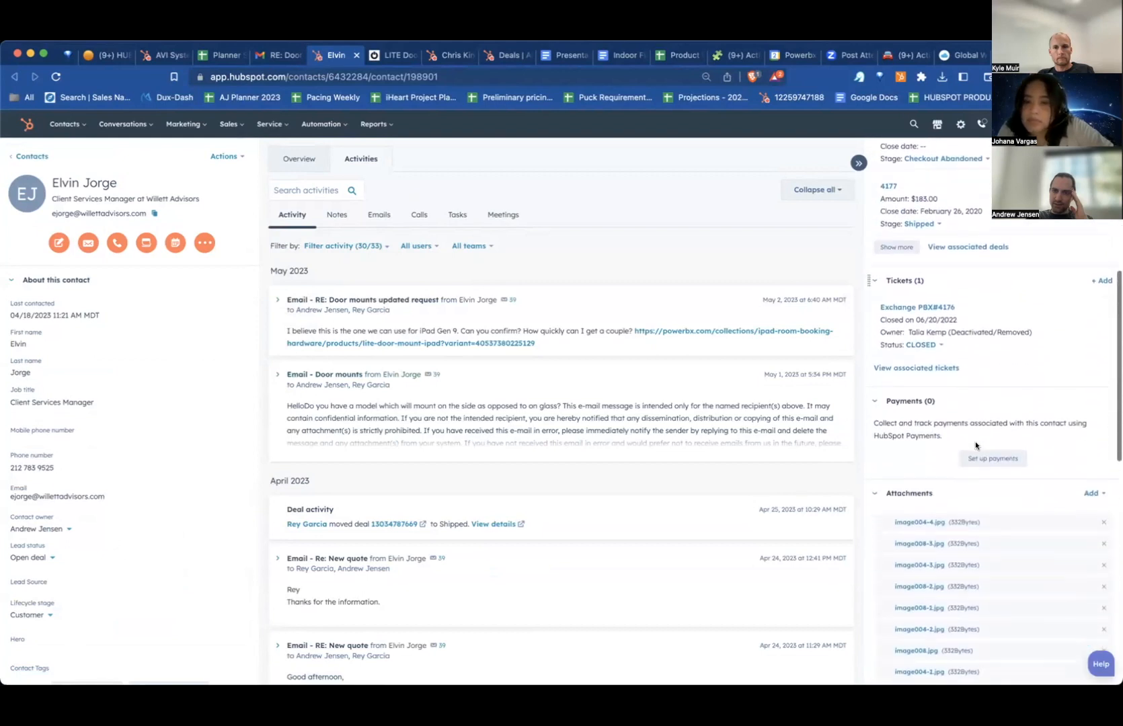
{"action": "scroll", "coordinate": [986, 419], "scroll_direction": "up", "scroll_amount": 5}
{"action": "scroll", "coordinate": [989, 418], "scroll_direction": "up", "scroll_amount": 5}
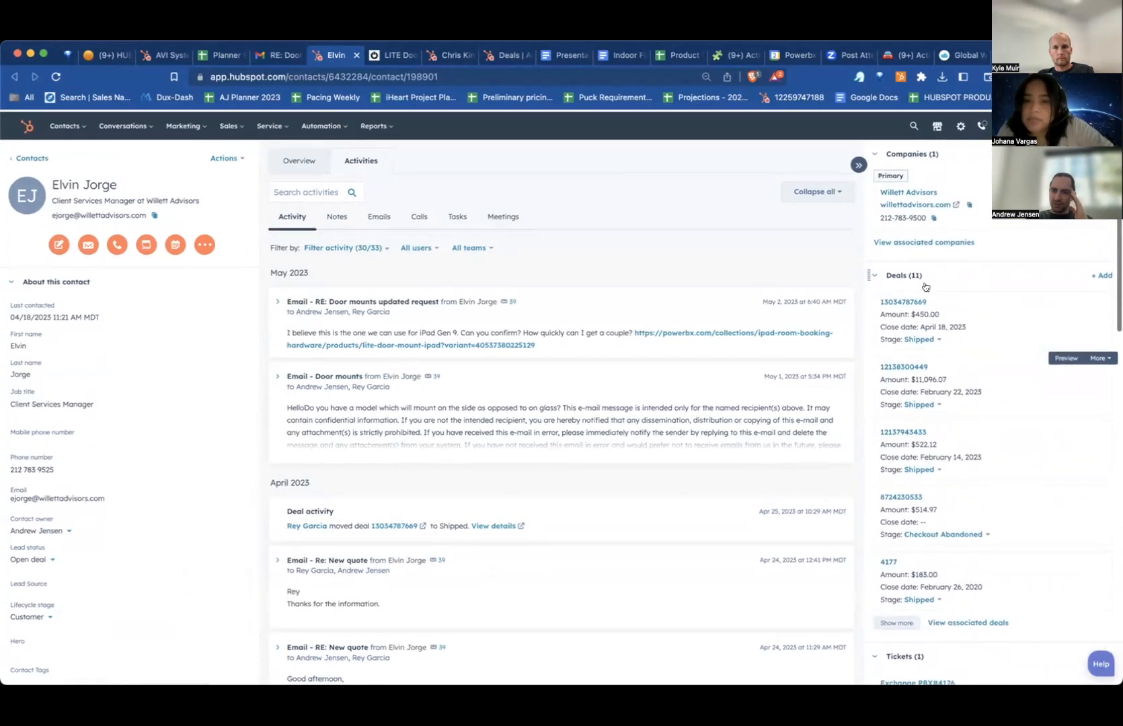
{"action": "left_click", "coordinate": [896, 272]}
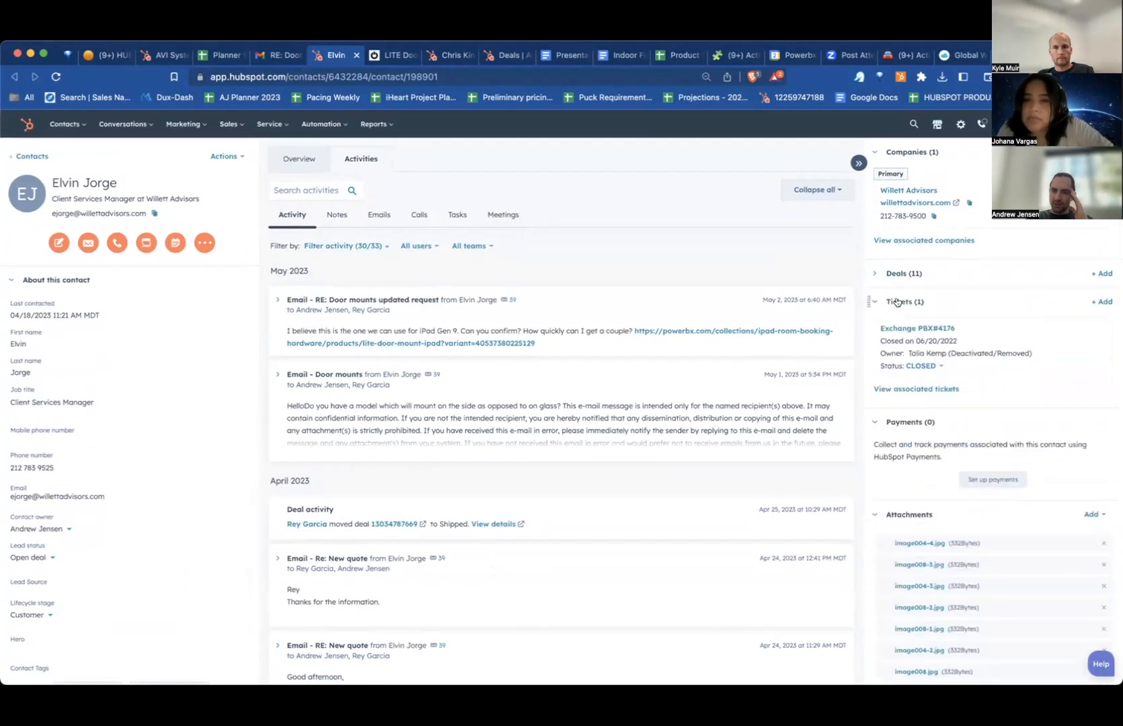
{"action": "left_click", "coordinate": [902, 302]}
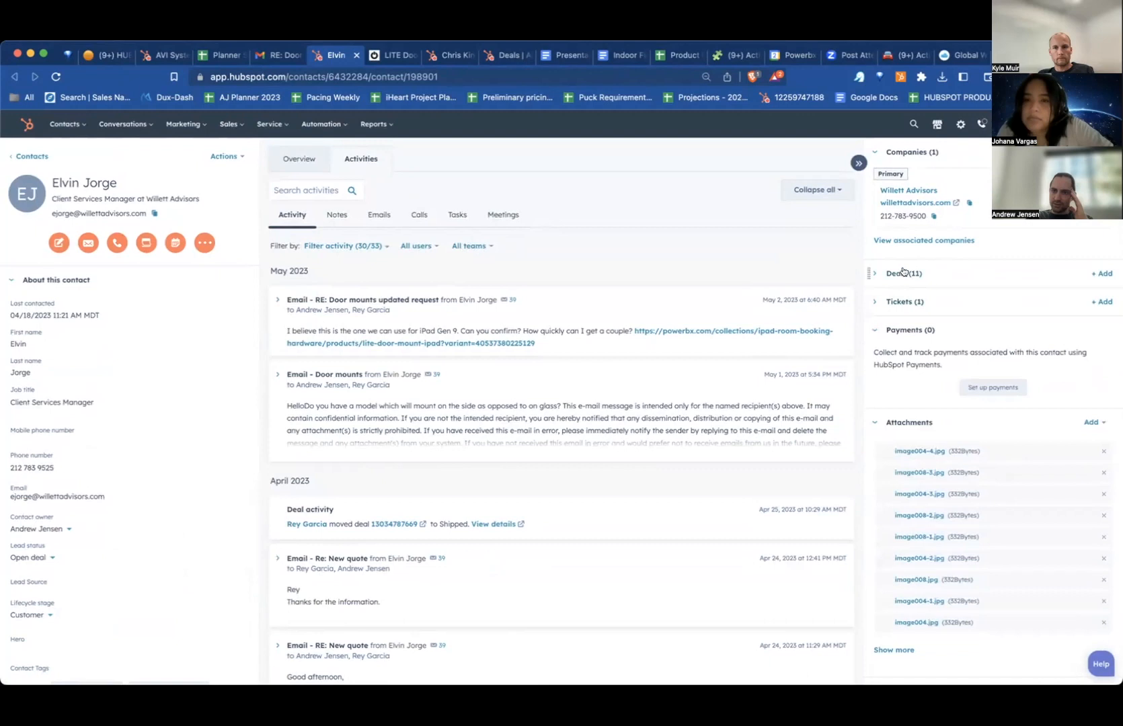
{"action": "left_click", "coordinate": [904, 272]}
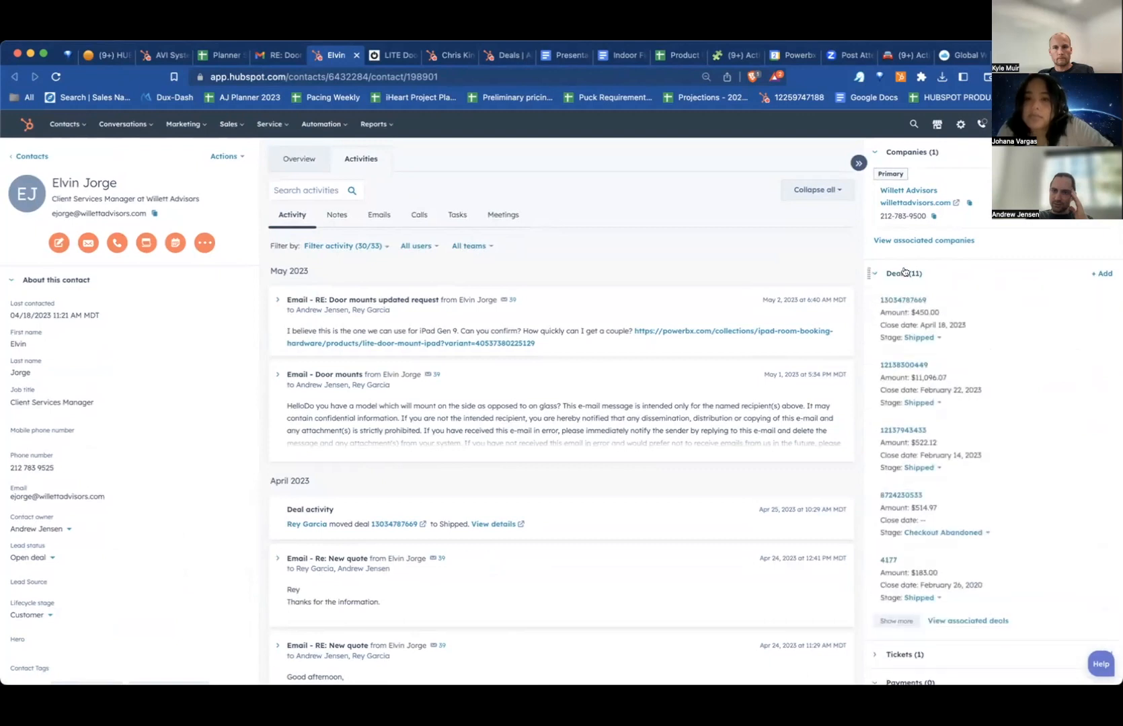
Create the deal "Willett Advisors - New Deal" for the contact in the Sales pipeline, stage Qualified, with close date 06/01/2023.
{"action": "left_click", "coordinate": [1101, 275]}
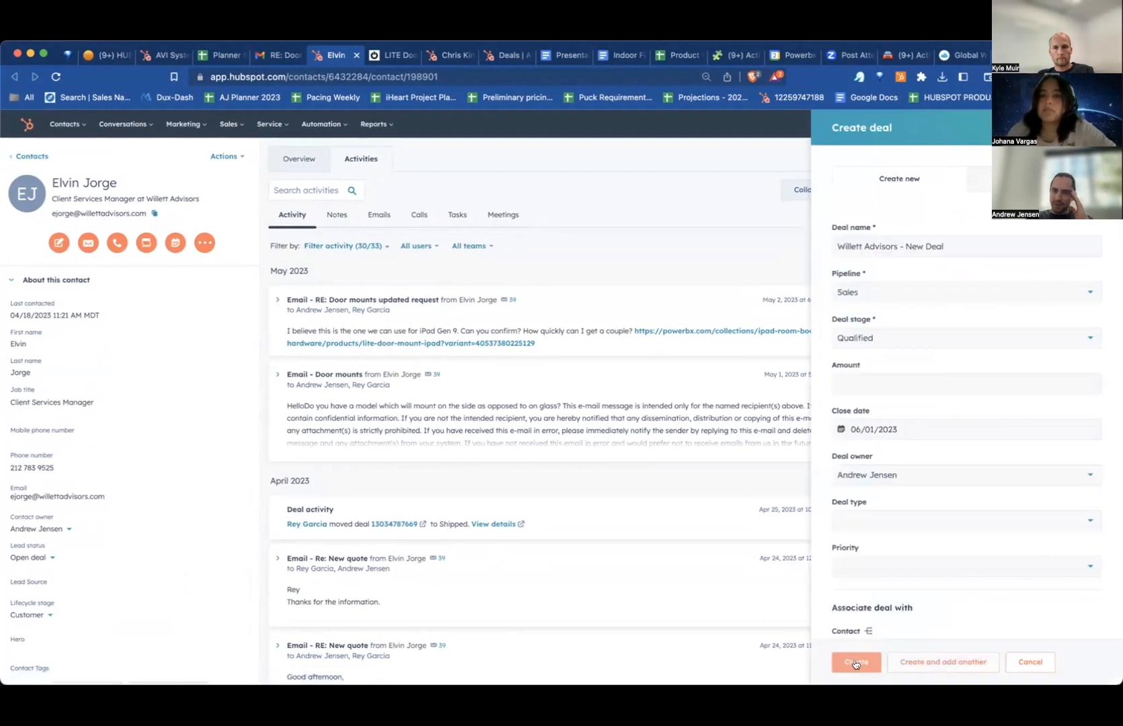
{"action": "left_click", "coordinate": [855, 664]}
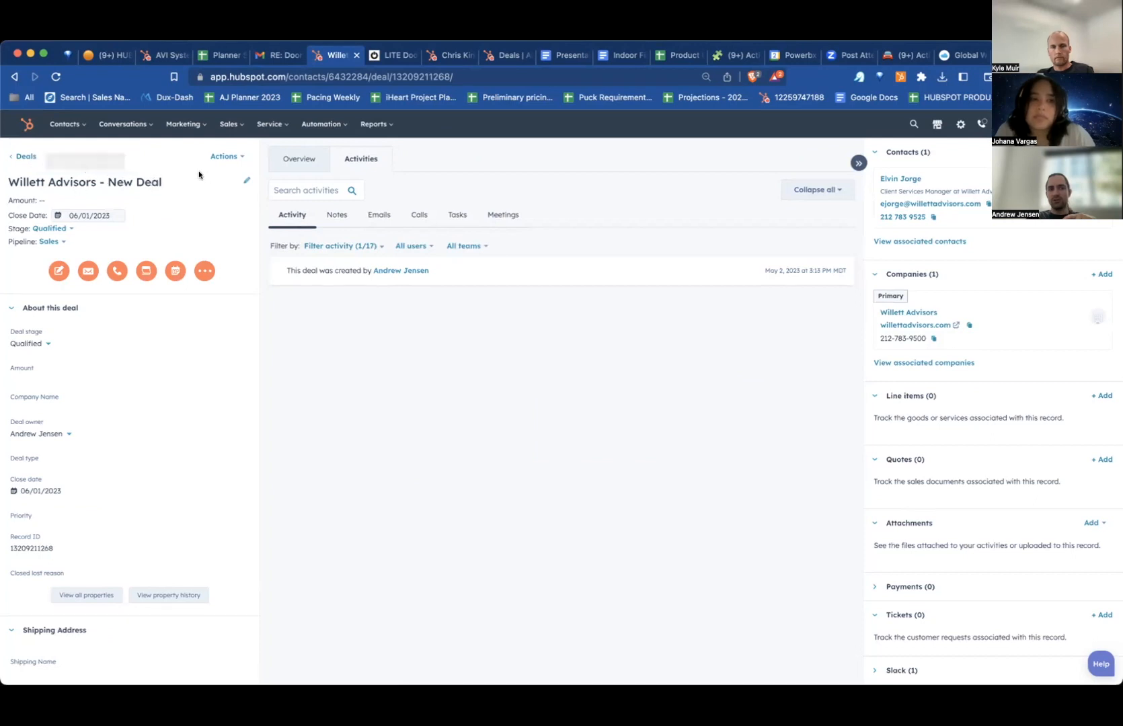
Start adding a line item to the new deal from the product library's Fishbowl folder.
{"action": "scroll", "coordinate": [183, 179], "scroll_direction": "down", "scroll_amount": 3}
{"action": "scroll", "coordinate": [182, 179], "scroll_direction": "down", "scroll_amount": 1}
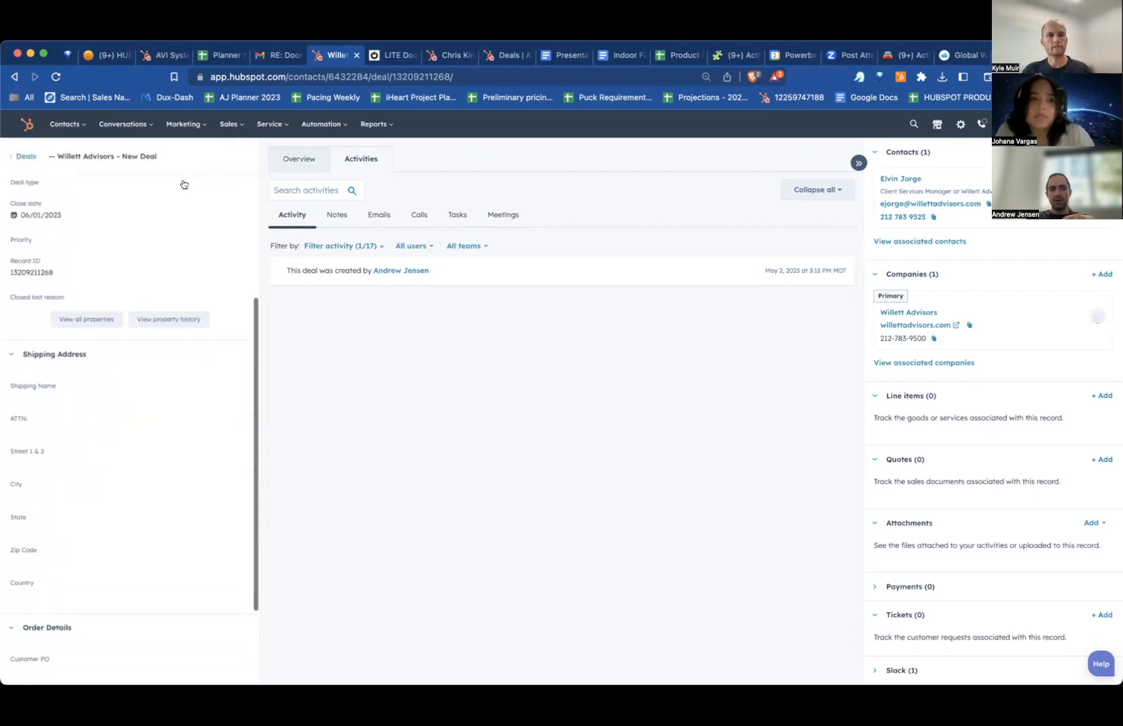
{"action": "scroll", "coordinate": [221, 548], "scroll_direction": "up", "scroll_amount": 5}
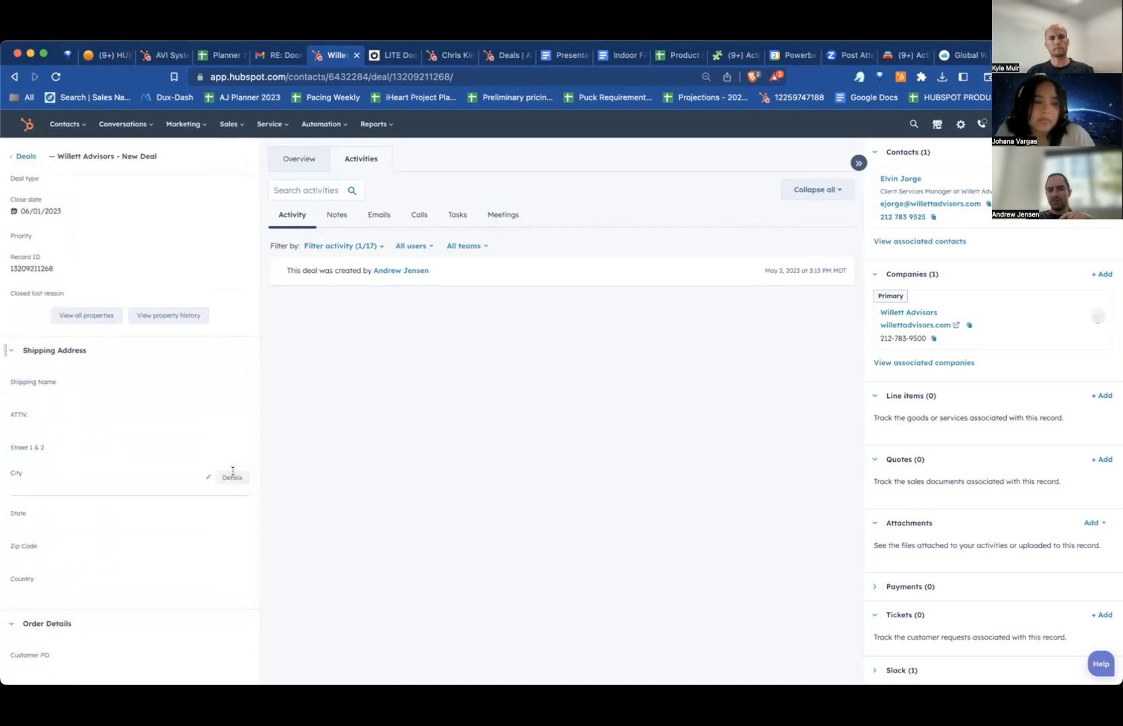
{"action": "scroll", "coordinate": [173, 481], "scroll_direction": "up", "scroll_amount": 1}
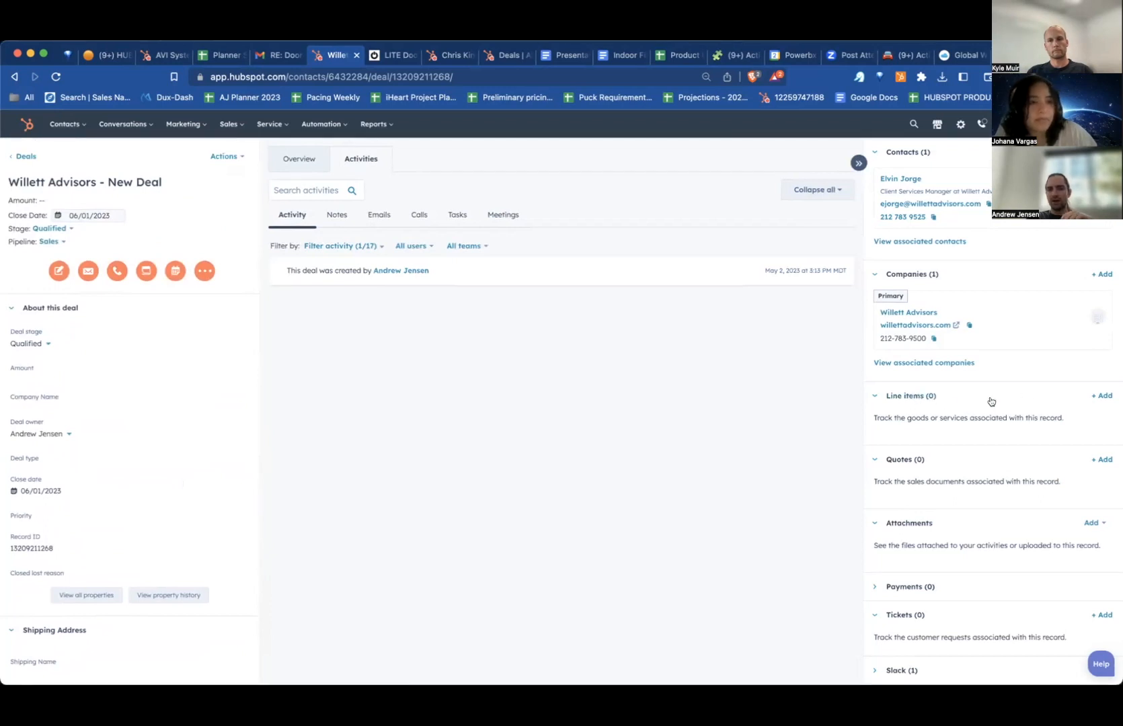
{"action": "left_click", "coordinate": [1099, 395]}
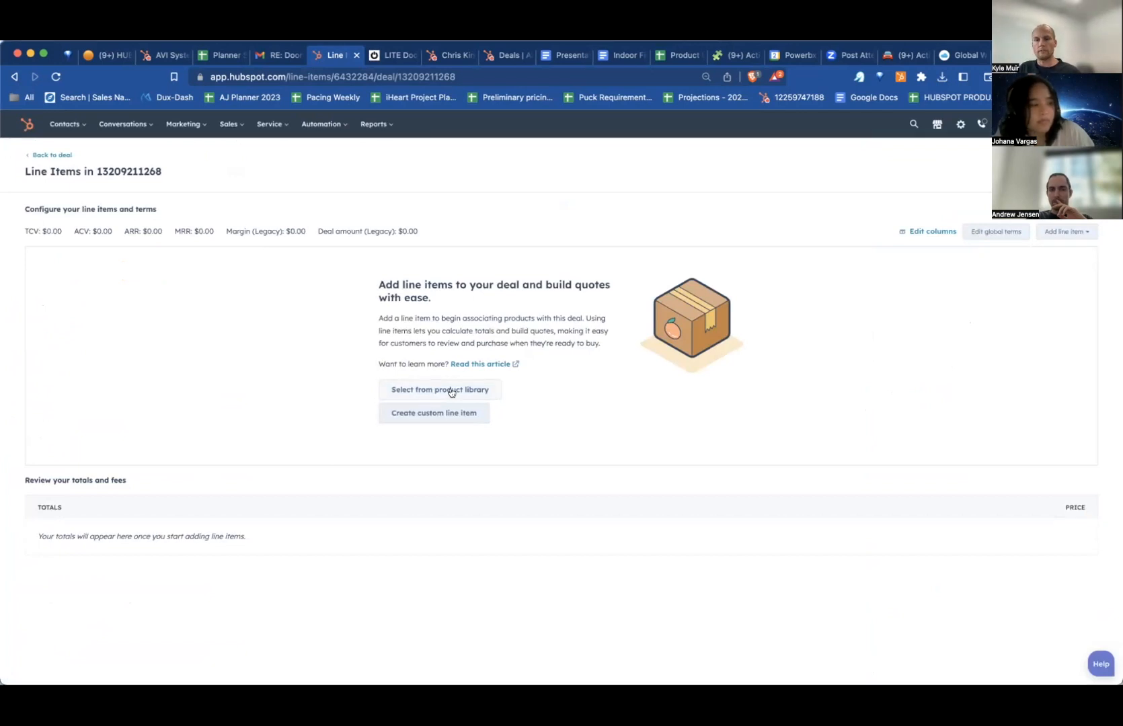
{"action": "scroll", "coordinate": [562, 370], "scroll_direction": "left", "scroll_amount": 5}
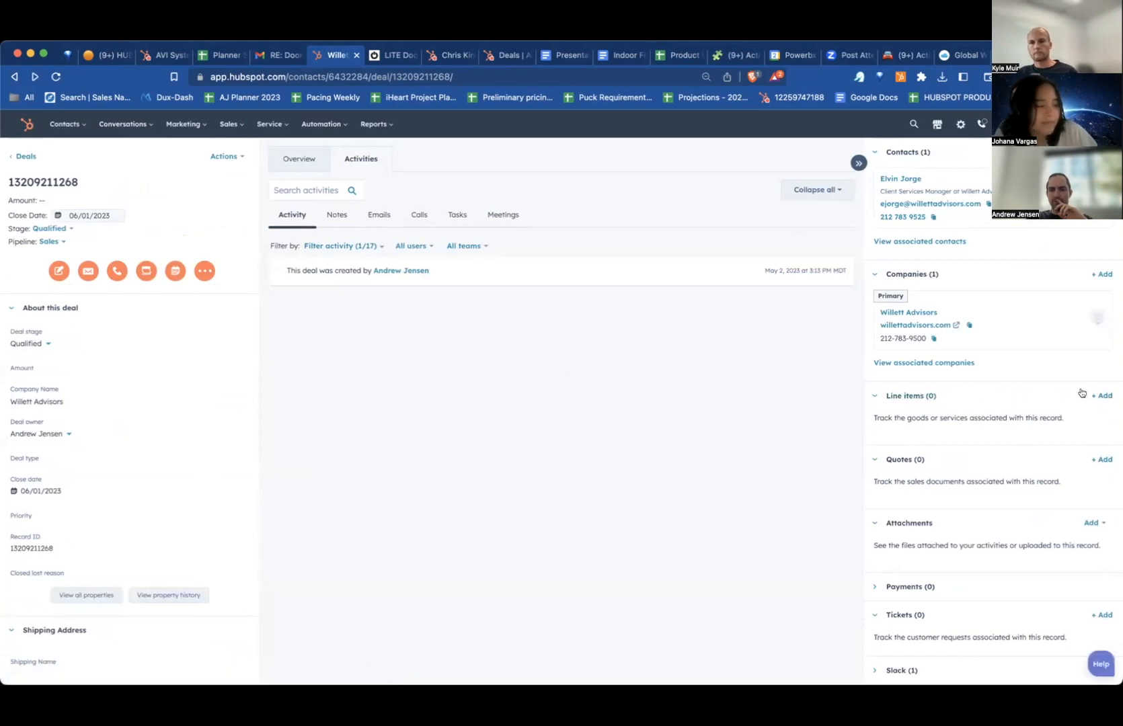
{"action": "left_click", "coordinate": [1101, 395]}
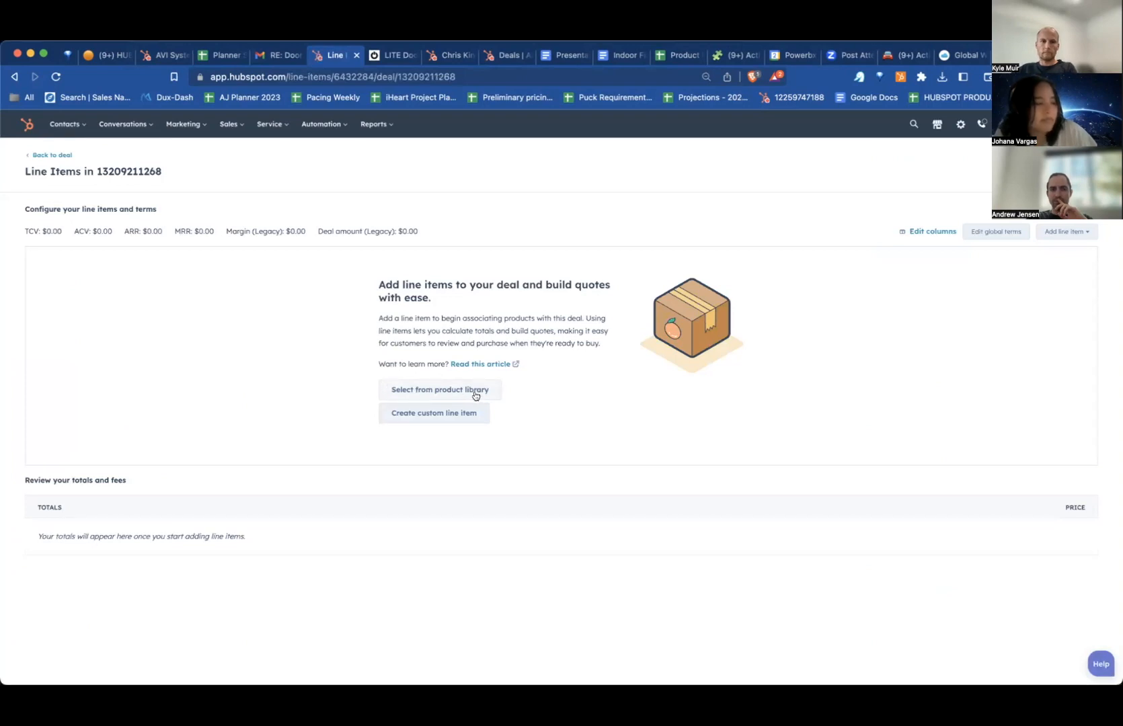
{"action": "left_click", "coordinate": [433, 392]}
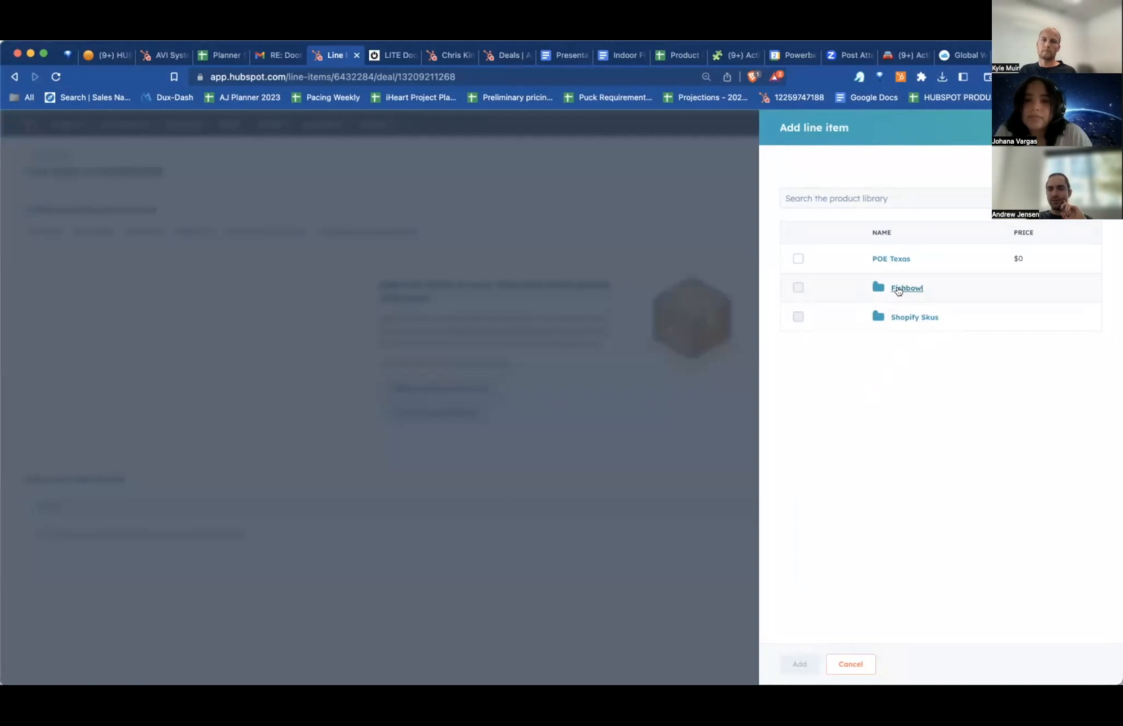
{"action": "left_click", "coordinate": [903, 289]}
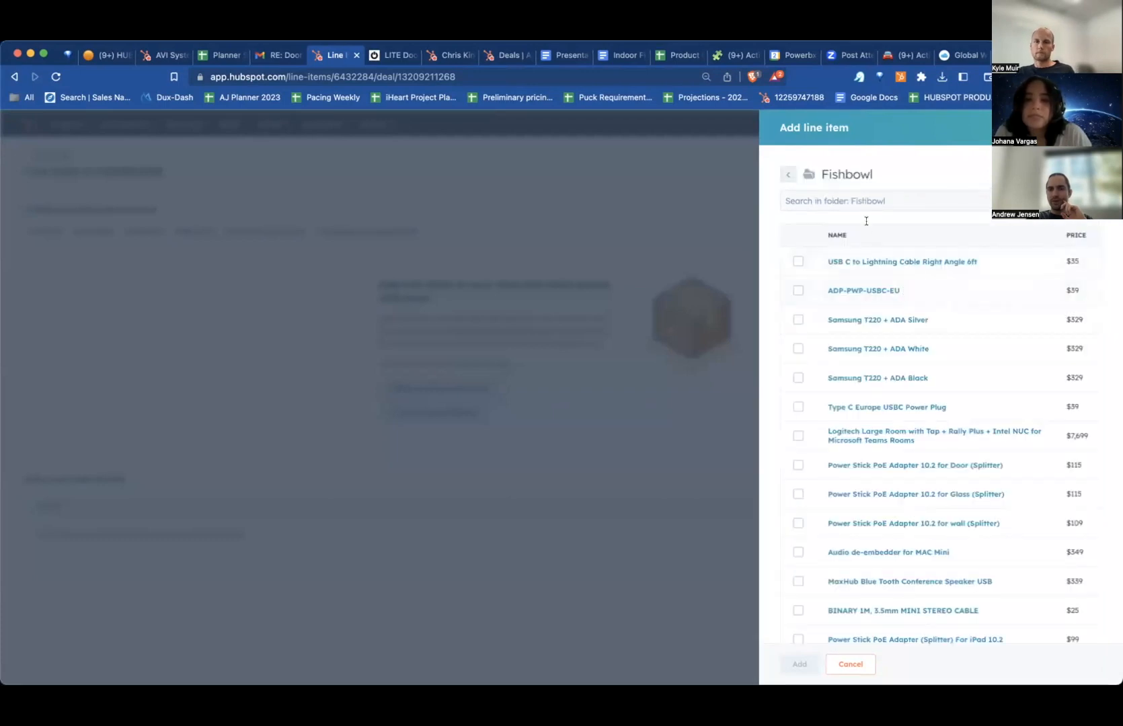
{"action": "left_click", "coordinate": [874, 199]}
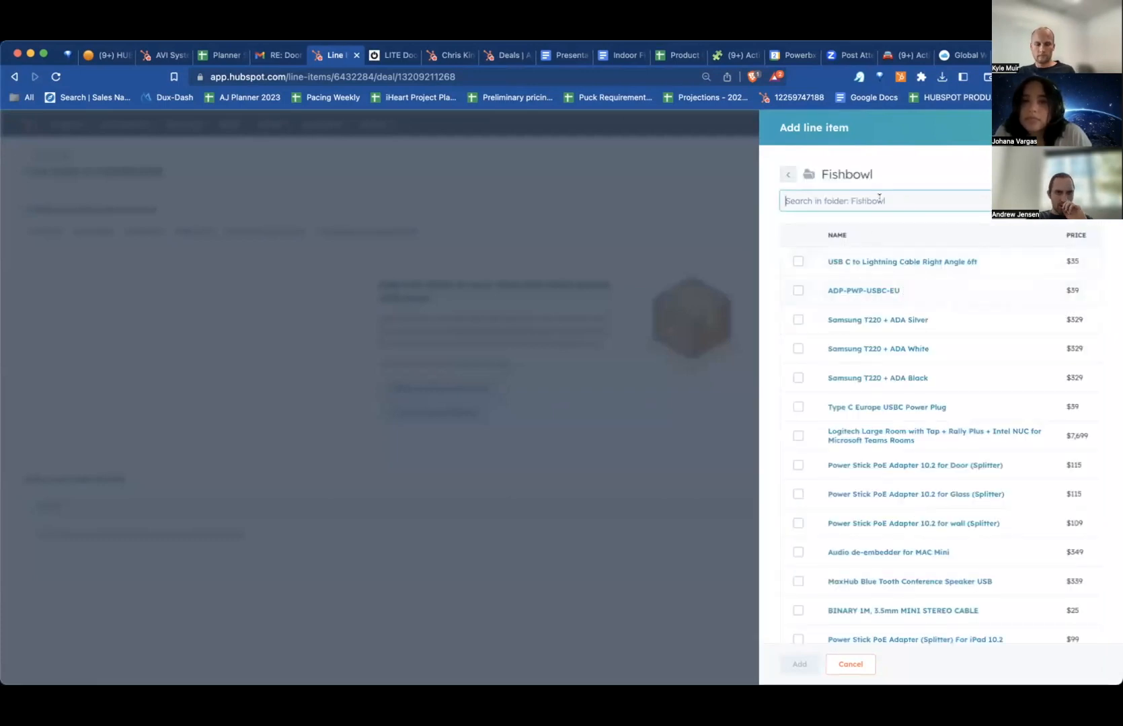
Copy the SKU LDI-102-WH from the LITE Door Mount iPad product page and return to the deal's line items.
{"action": "left_click", "coordinate": [276, 57]}
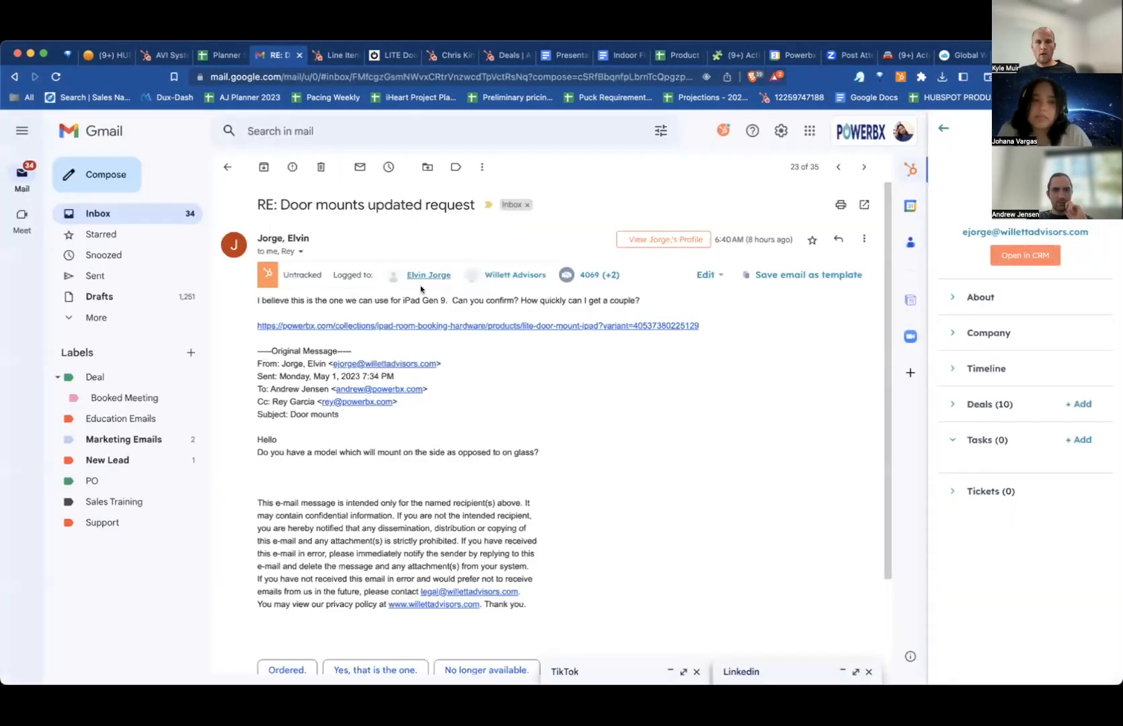
{"action": "left_click", "coordinate": [394, 57]}
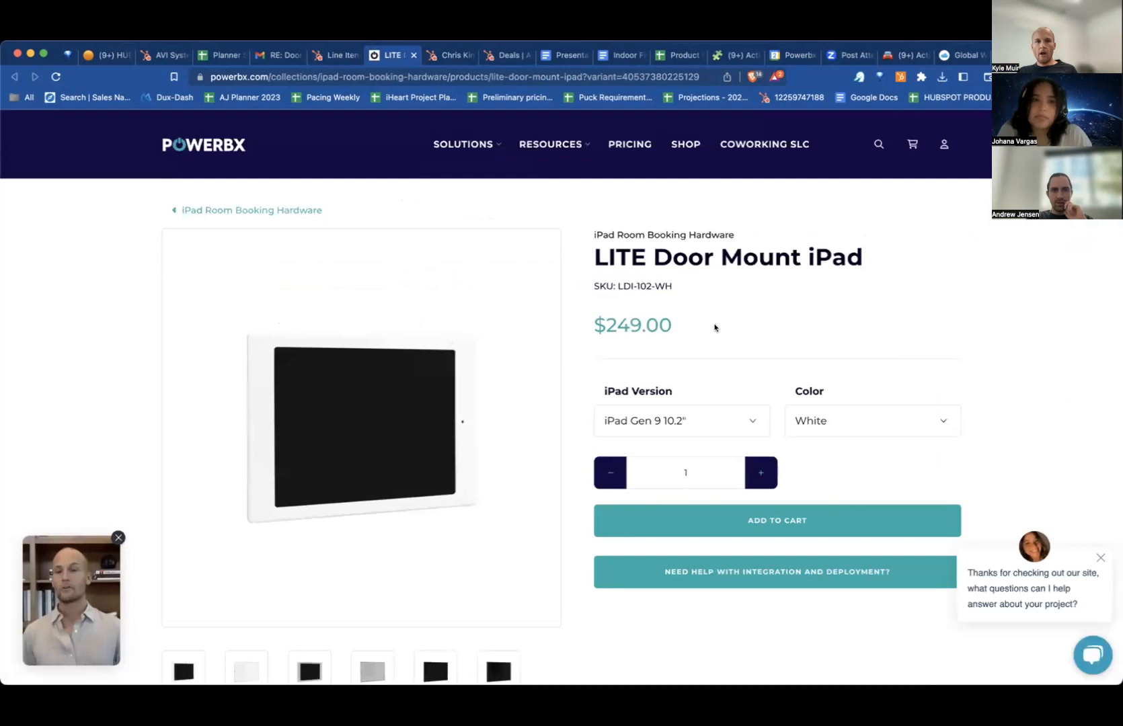
{"action": "left_click_drag", "start_coordinate": [673, 285], "coordinate": [627, 285]}
{"action": "key", "text": "super+c"}
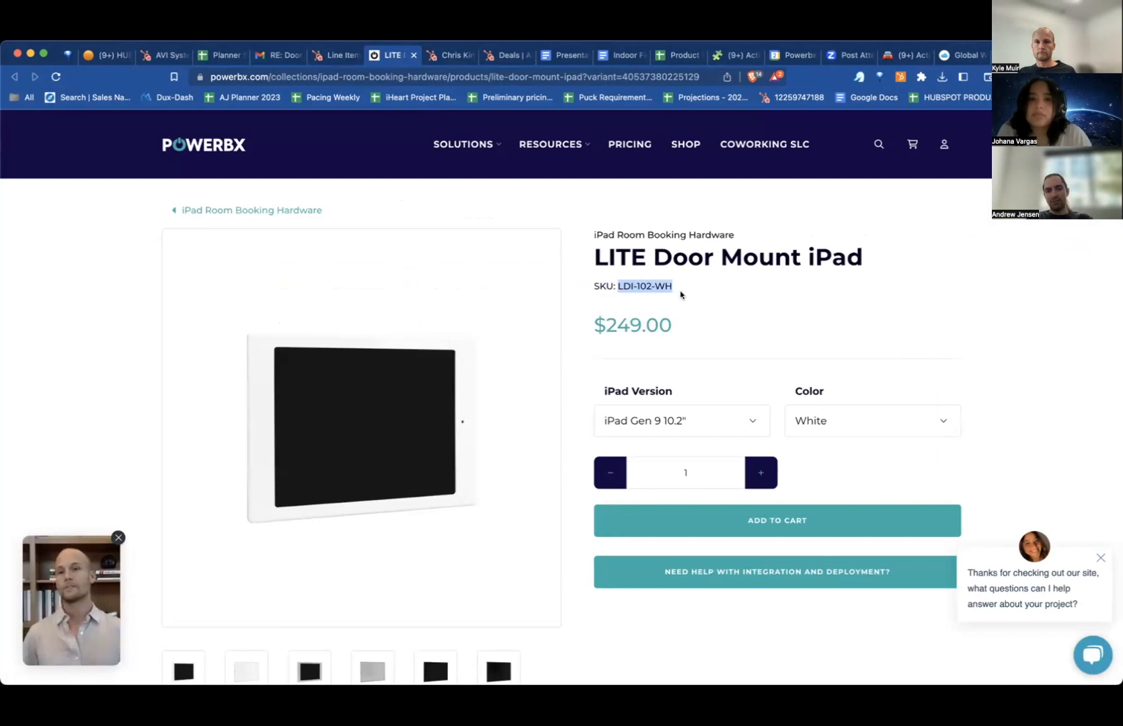
{"action": "left_click", "coordinate": [329, 55]}
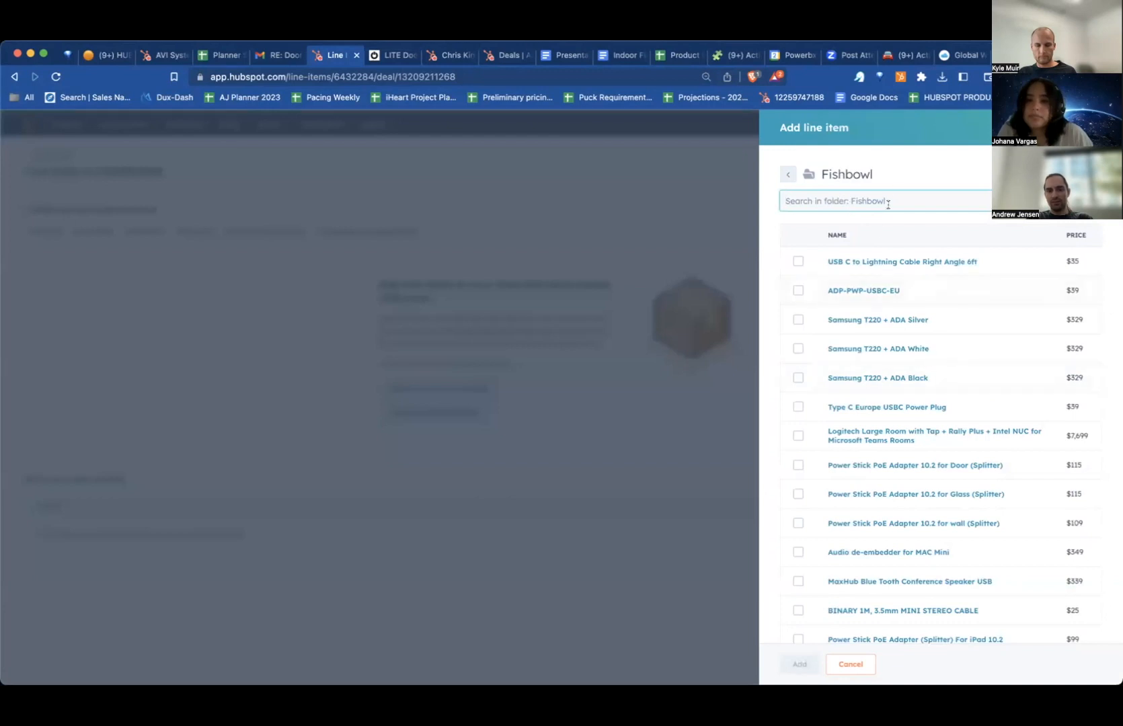
Search the Fishbowl folder by partial SKU with LDI, LDI-102 and LDI-102-wh to compare the matching door mounts.
{"action": "key", "text": "super+v"}
{"action": "key", "text": "super+a"}
{"action": "key", "text": "BackSpace"}
{"action": "type", "text": "L"}
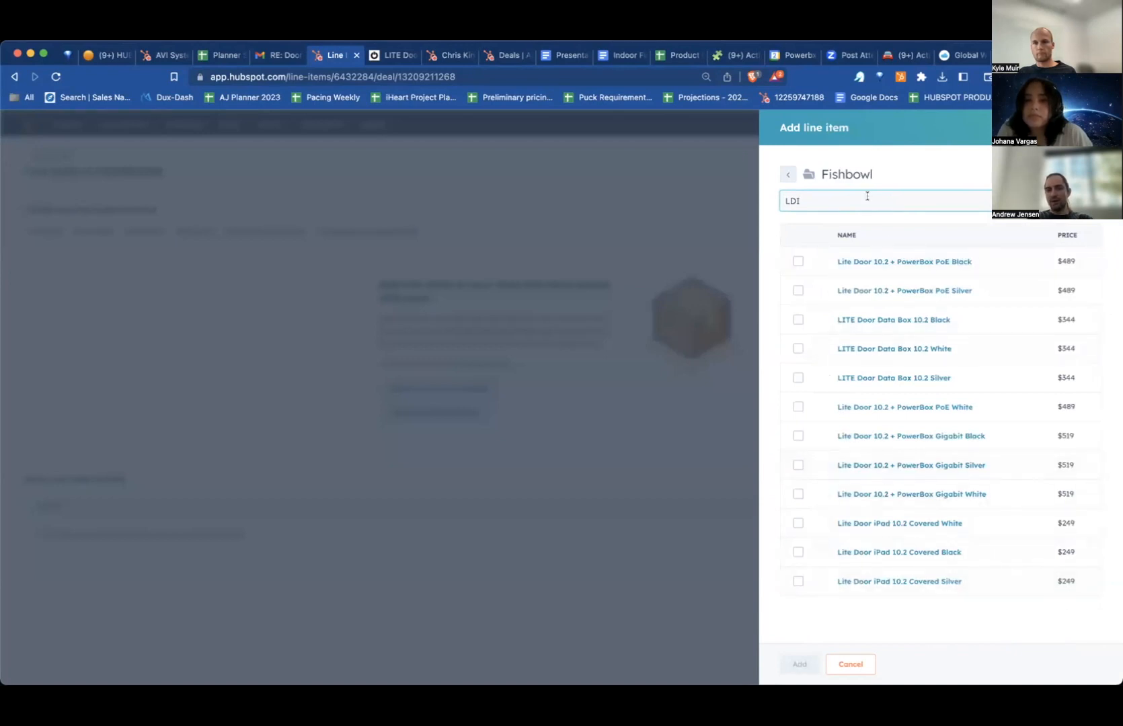
{"action": "key", "text": "BackSpace"}
{"action": "key", "text": "BackSpace"}
{"action": "key", "text": "BackSpace"}
{"action": "key", "text": "super+v"}
{"action": "key", "text": "BackSpace"}
{"action": "key", "text": "BackSpace"}
{"action": "key", "text": "BackSpace"}
{"action": "key", "text": "BackSpace"}
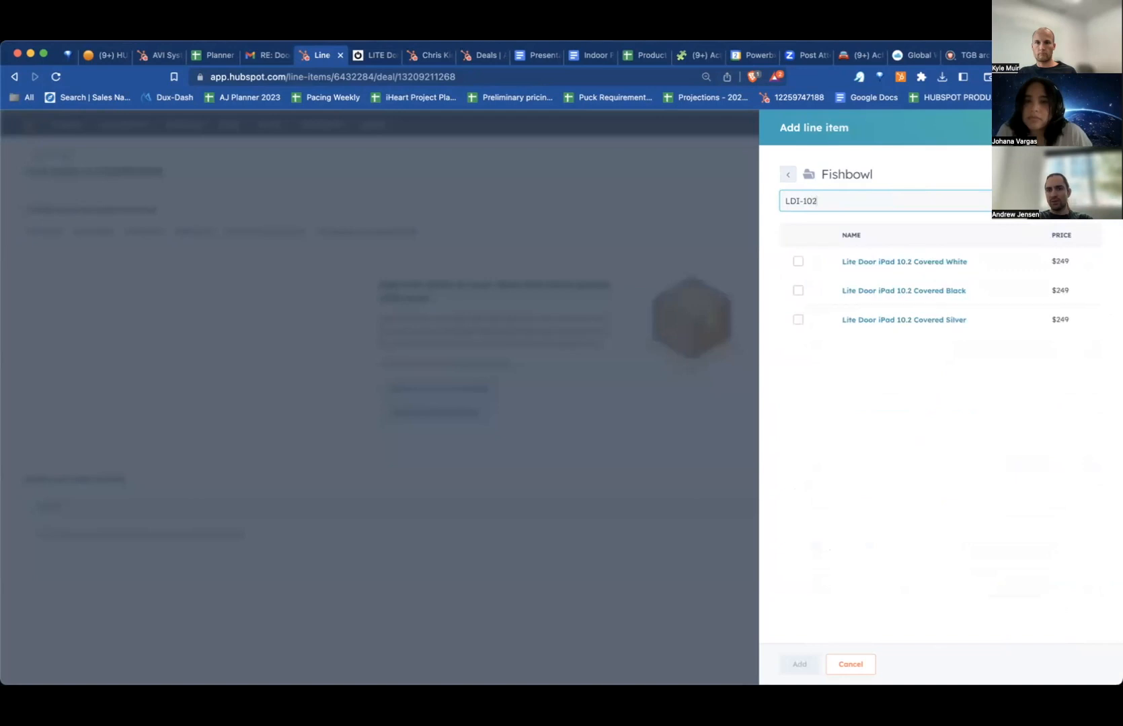
{"action": "type", "text": "2-wh"}
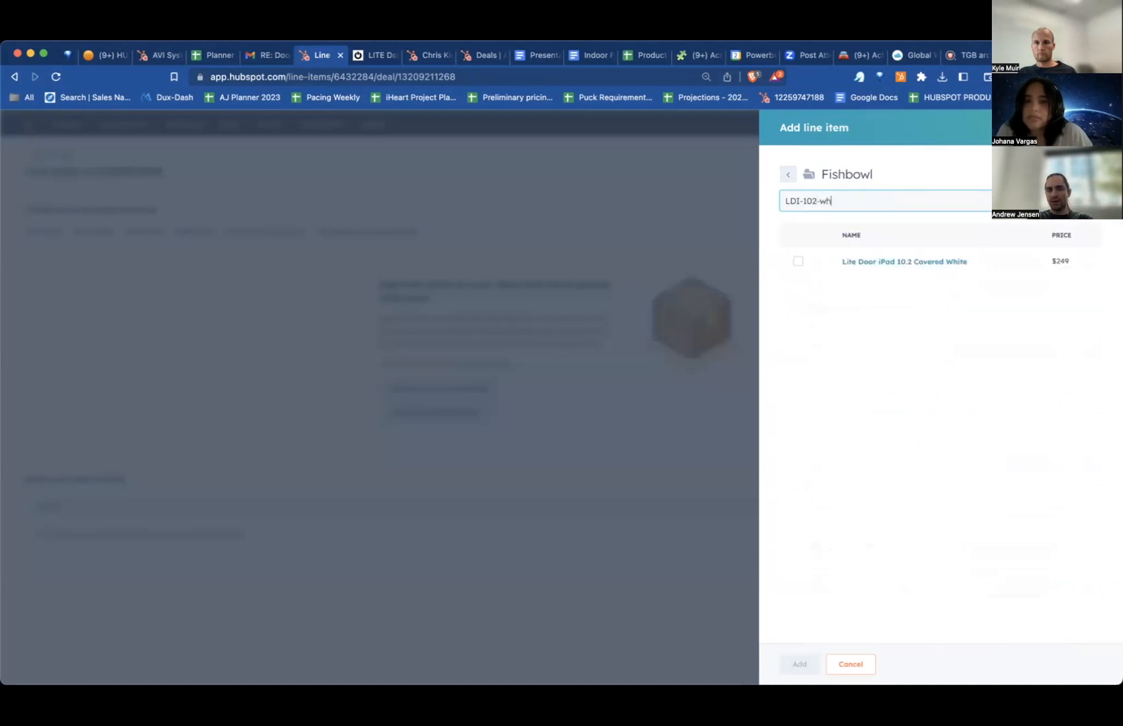
Search the Fishbowl folder for the copied SKU LDI-102-WH and add Lite Door iPad 10.2 Covered White to the deal.
{"action": "key", "text": "BackSpace"}
{"action": "key", "text": "BackSpace"}
{"action": "key", "text": "BackSpace"}
{"action": "key", "text": "BackSpace"}
{"action": "key", "text": "BackSpace"}
{"action": "key", "text": "BackSpace"}
{"action": "key", "text": "BackSpace"}
{"action": "key", "text": "BackSpace"}
{"action": "key", "text": "BackSpace"}
{"action": "key", "text": "BackSpace"}
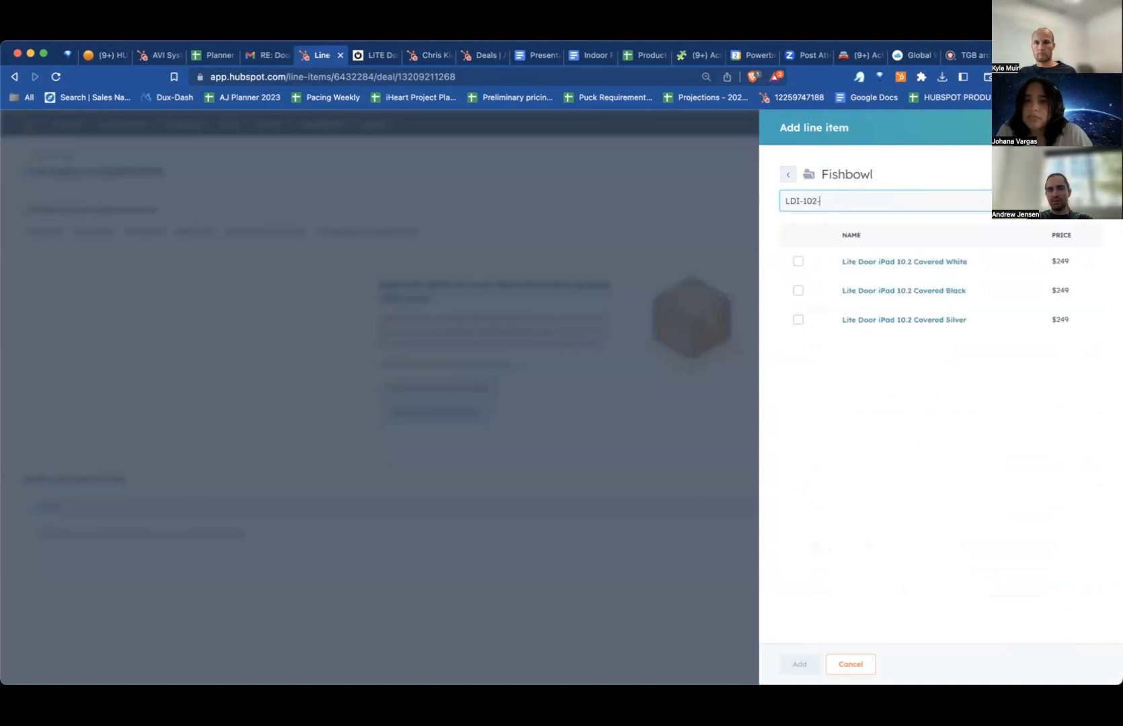
{"action": "key", "text": "super+v"}
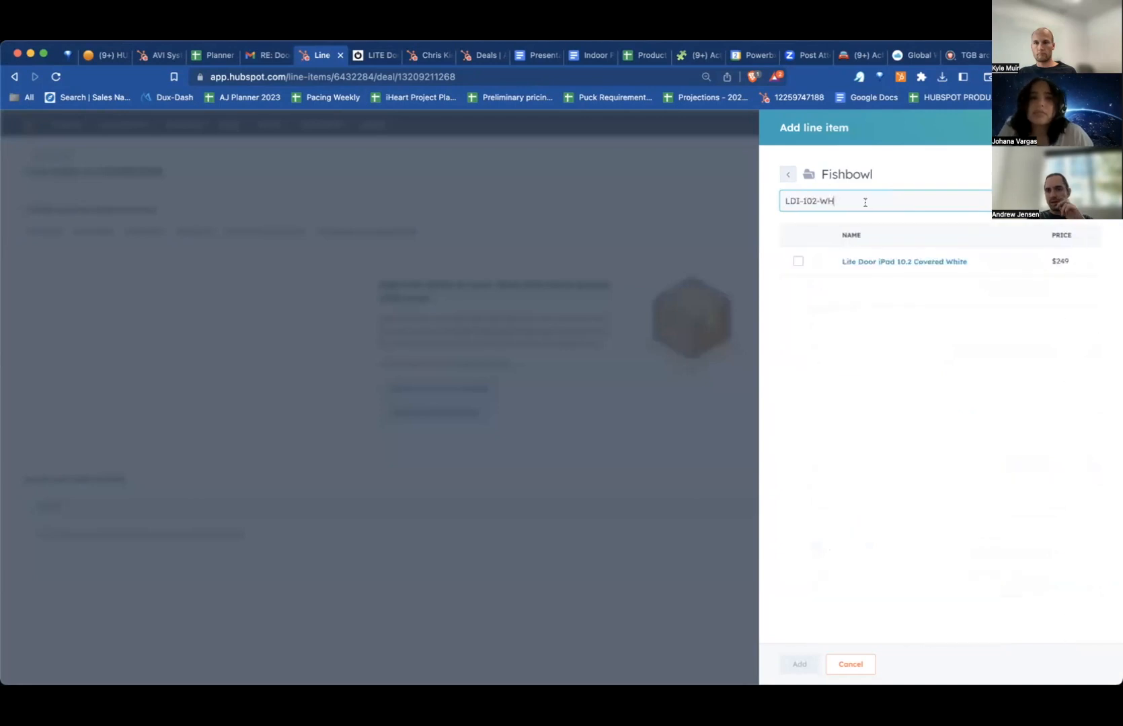
{"action": "left_click", "coordinate": [797, 261]}
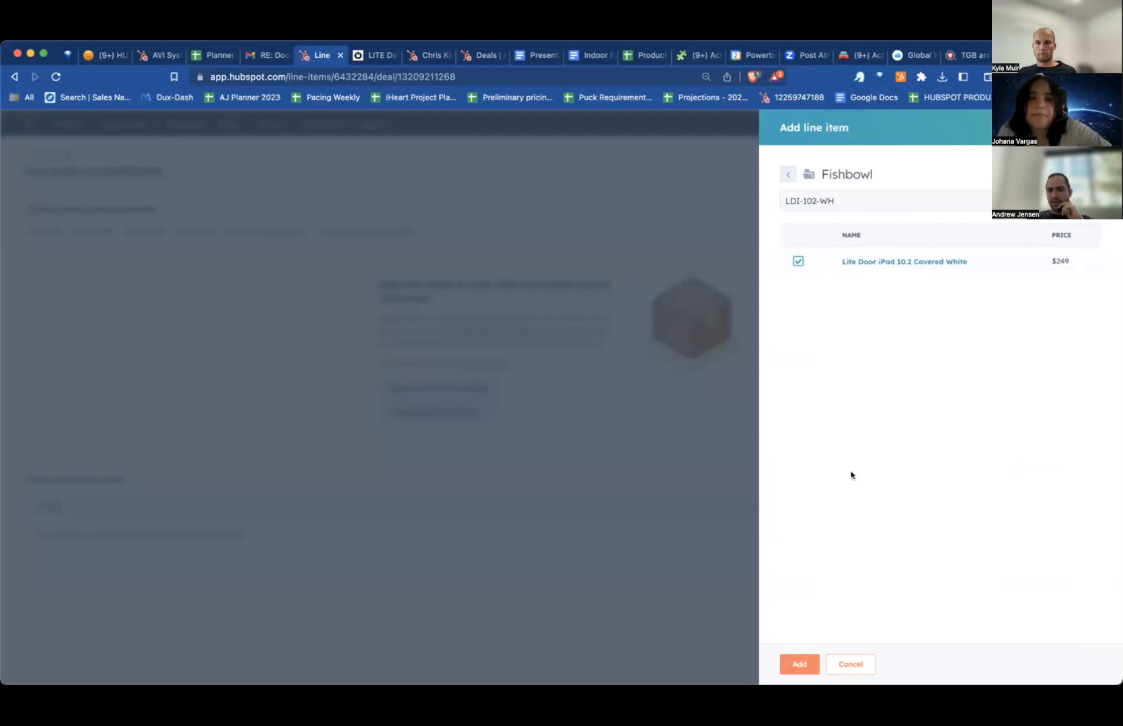
{"action": "left_click", "coordinate": [801, 664]}
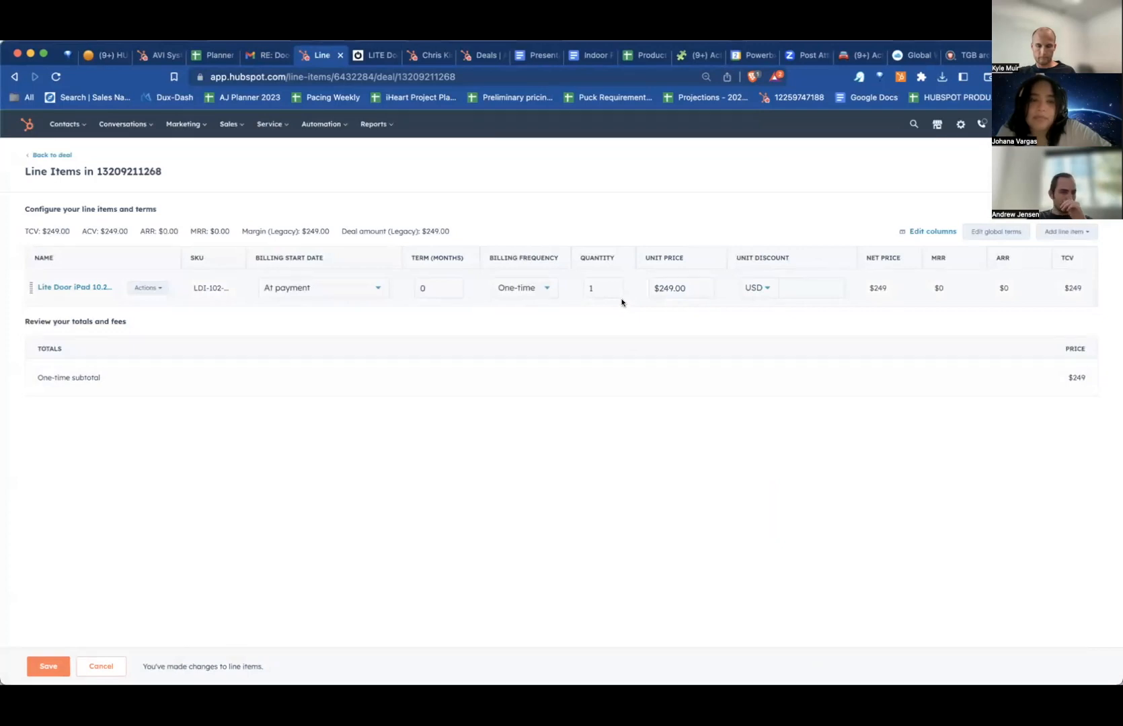
Start another line item from the Fishbowl folder, search for "freight" and select the Freight product.
{"action": "left_click", "coordinate": [1076, 232]}
{"action": "left_click", "coordinate": [1055, 260]}
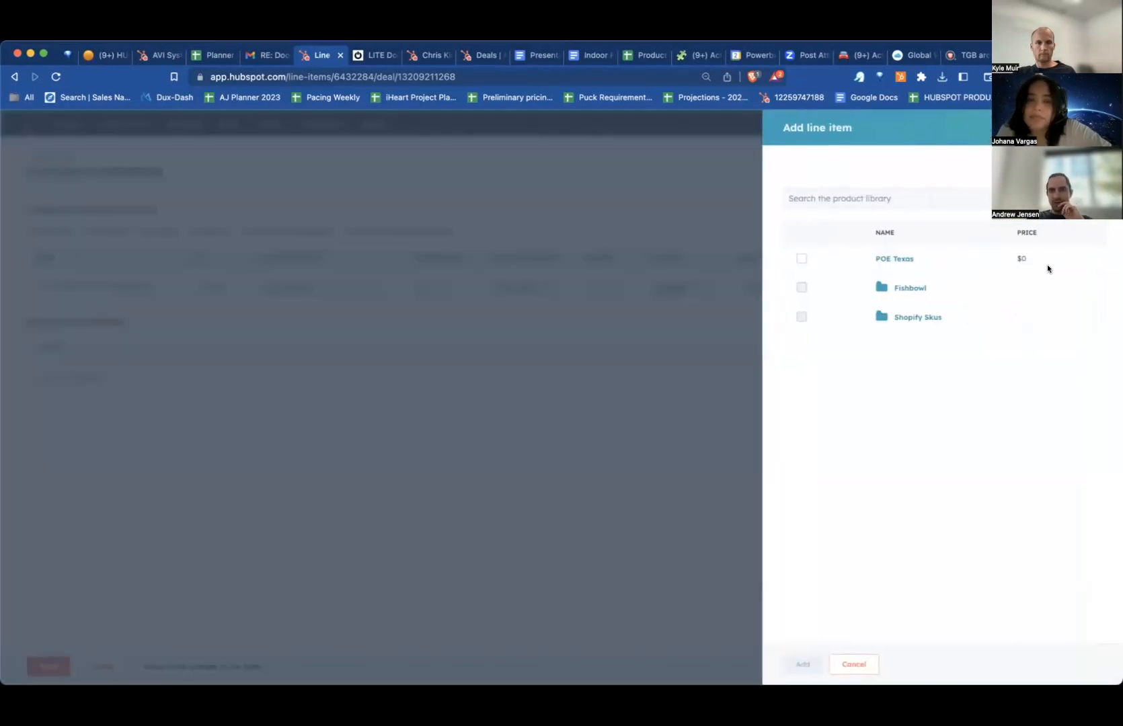
{"action": "left_click", "coordinate": [907, 288]}
{"action": "left_click", "coordinate": [851, 196]}
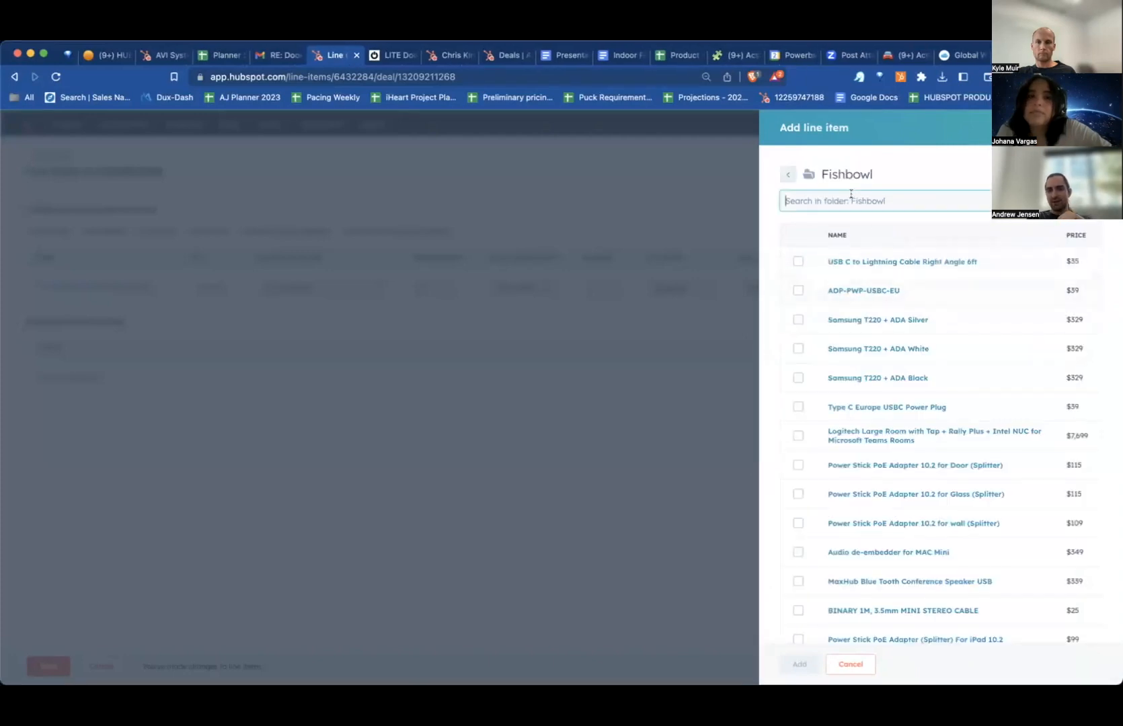
{"action": "type", "text": "shi"}
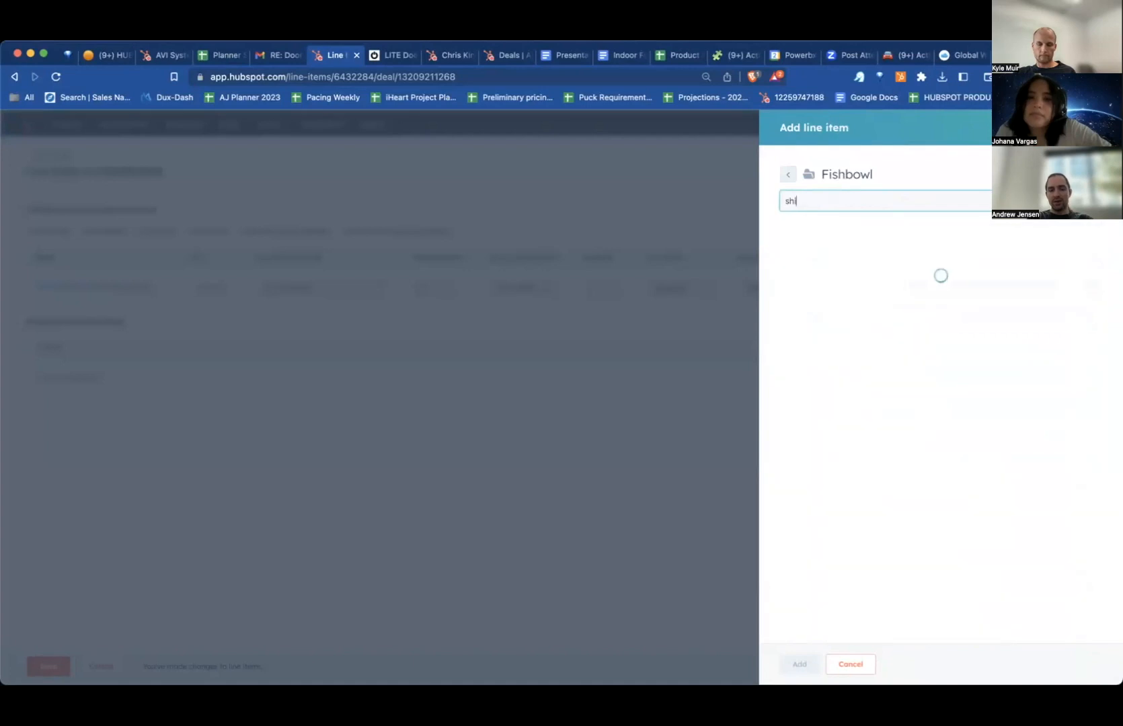
{"action": "type", "text": "pping"}
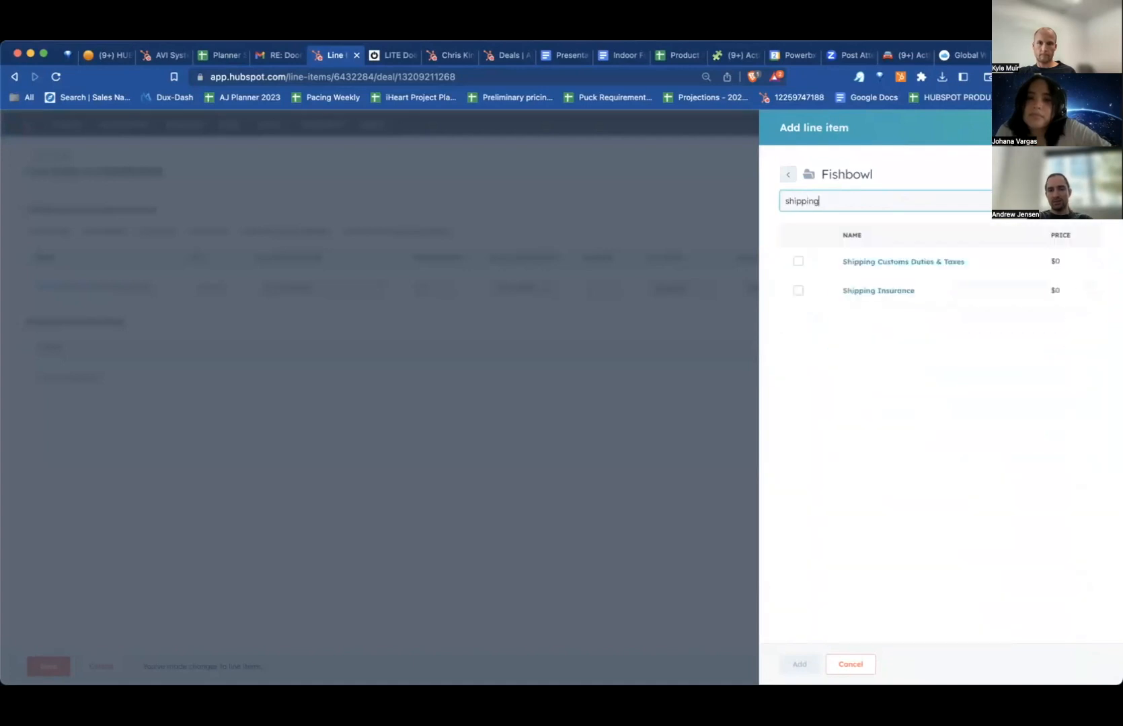
{"action": "key", "text": "super+a"}
{"action": "key", "text": "BackSpace"}
{"action": "type", "text": "freight"}
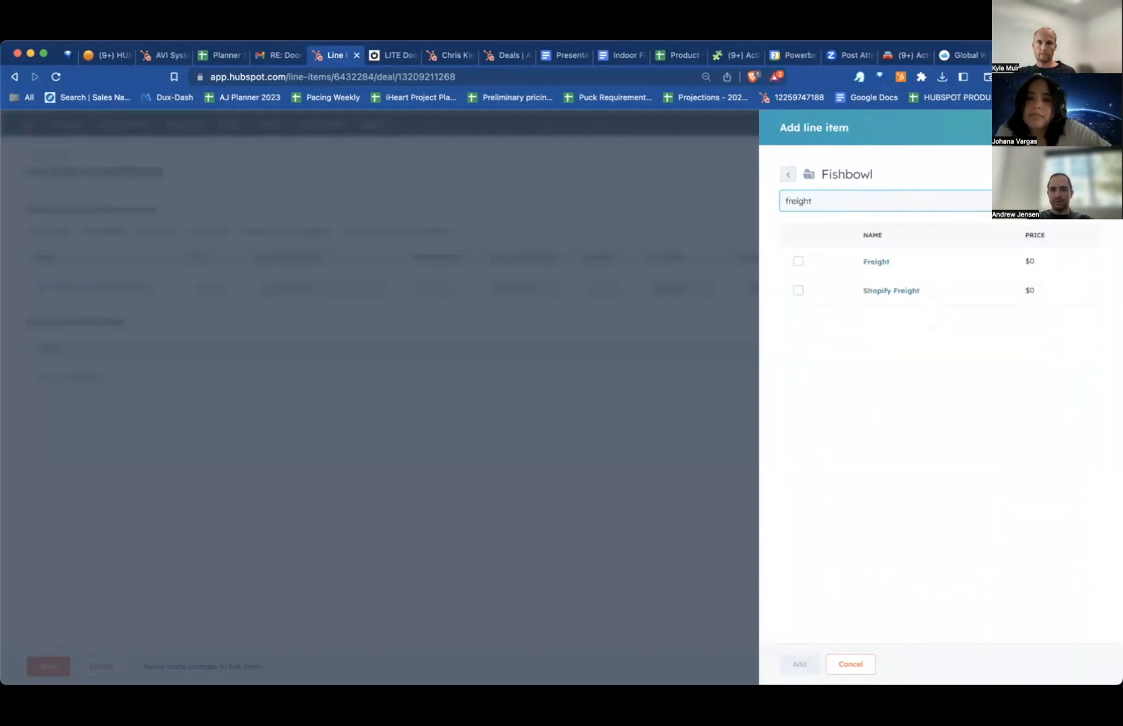
{"action": "left_click", "coordinate": [797, 262]}
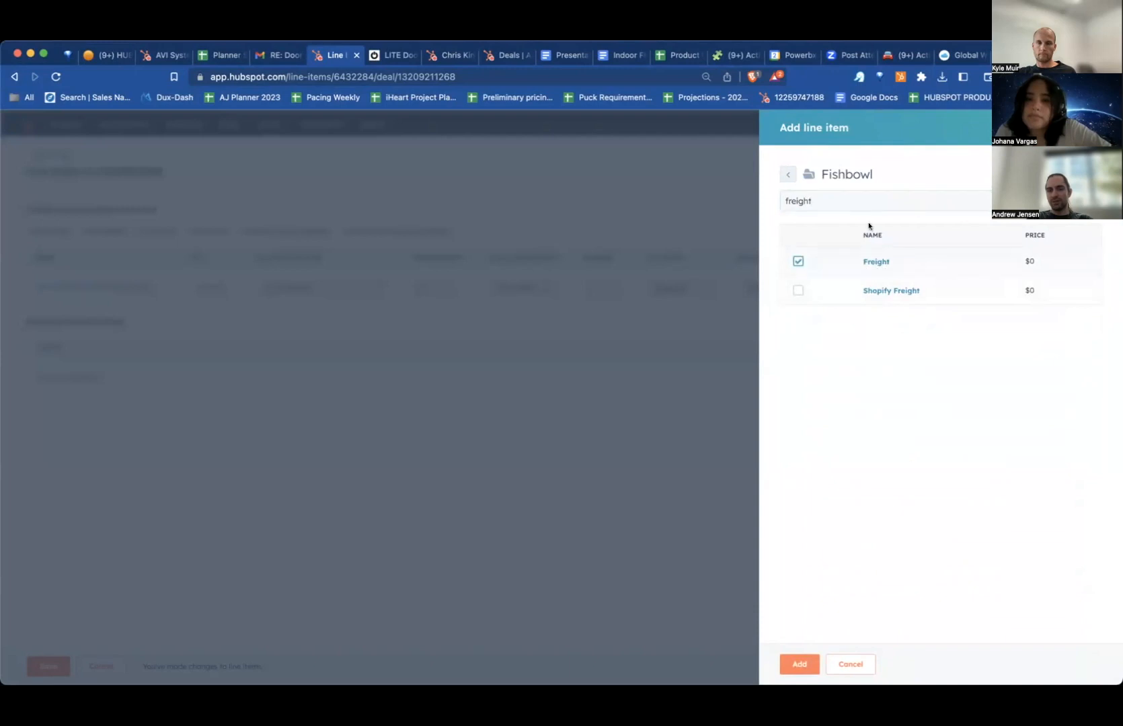
Search for "insur", select Shipping Insurance as well, and add both selected products to the deal's line items.
{"action": "left_click_drag", "start_coordinate": [866, 201], "coordinate": [767, 195]}
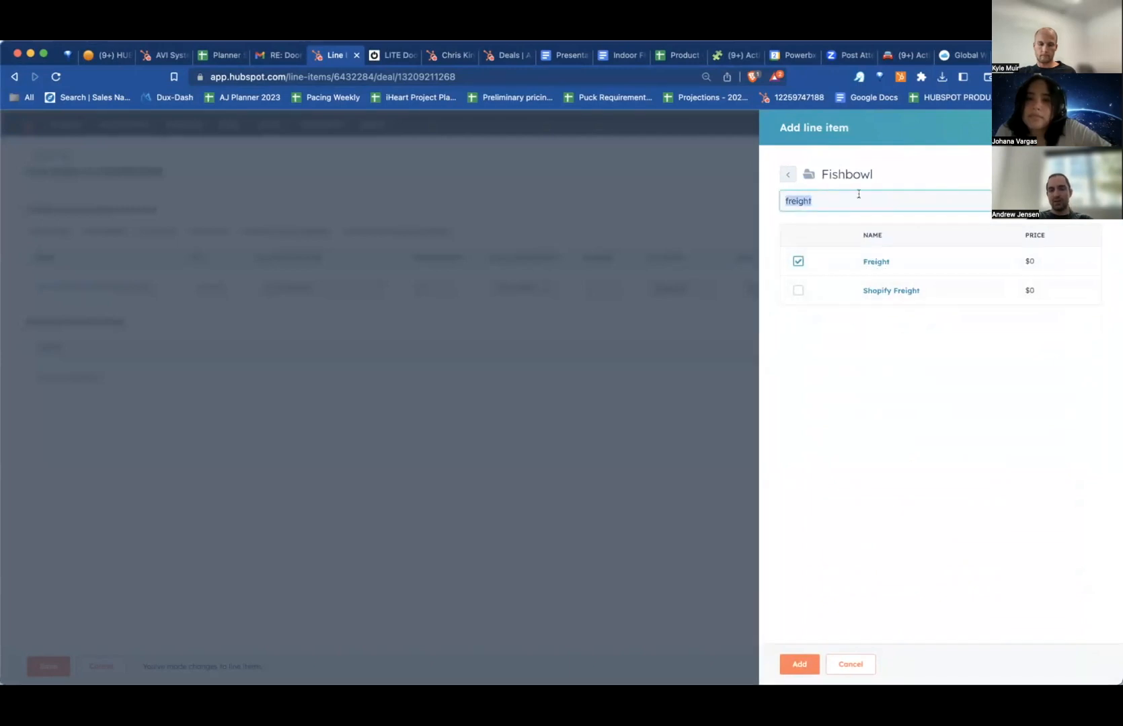
{"action": "type", "text": "insur"}
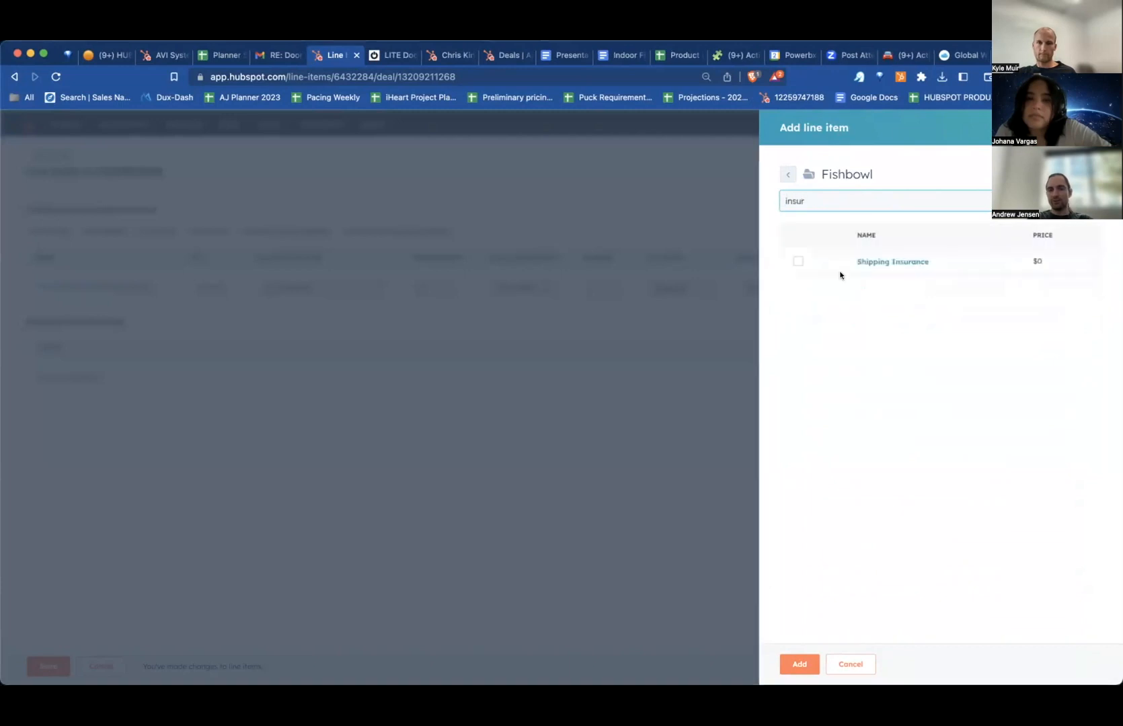
{"action": "left_click", "coordinate": [799, 261]}
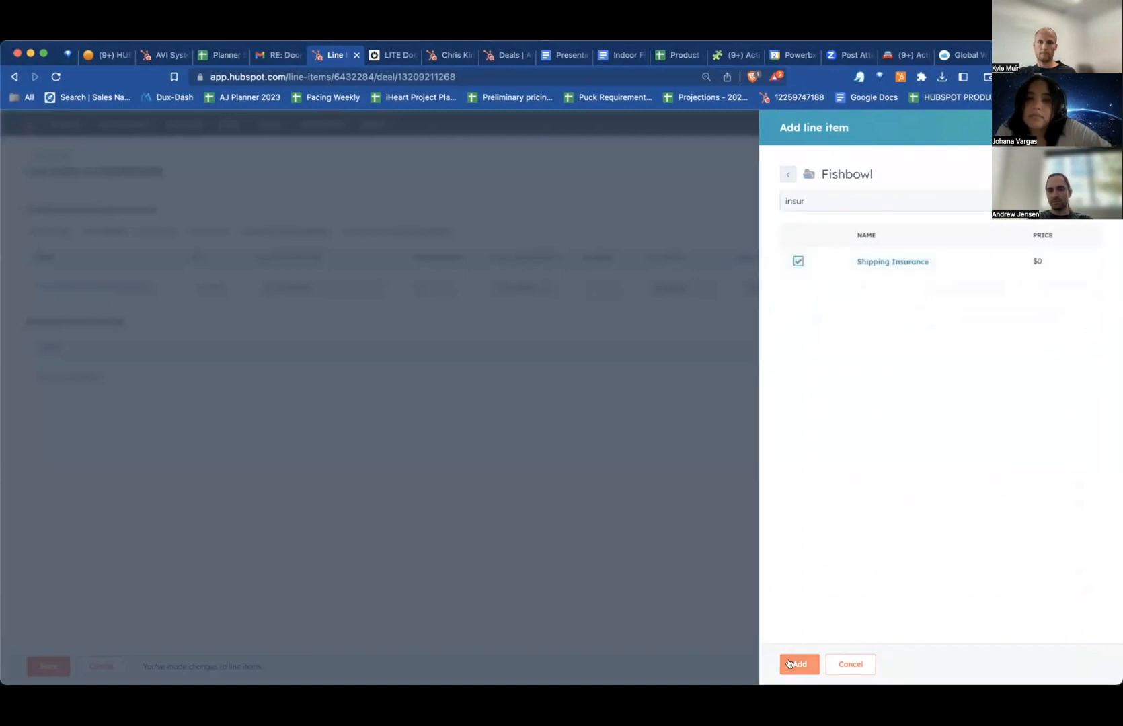
{"action": "left_click", "coordinate": [794, 664]}
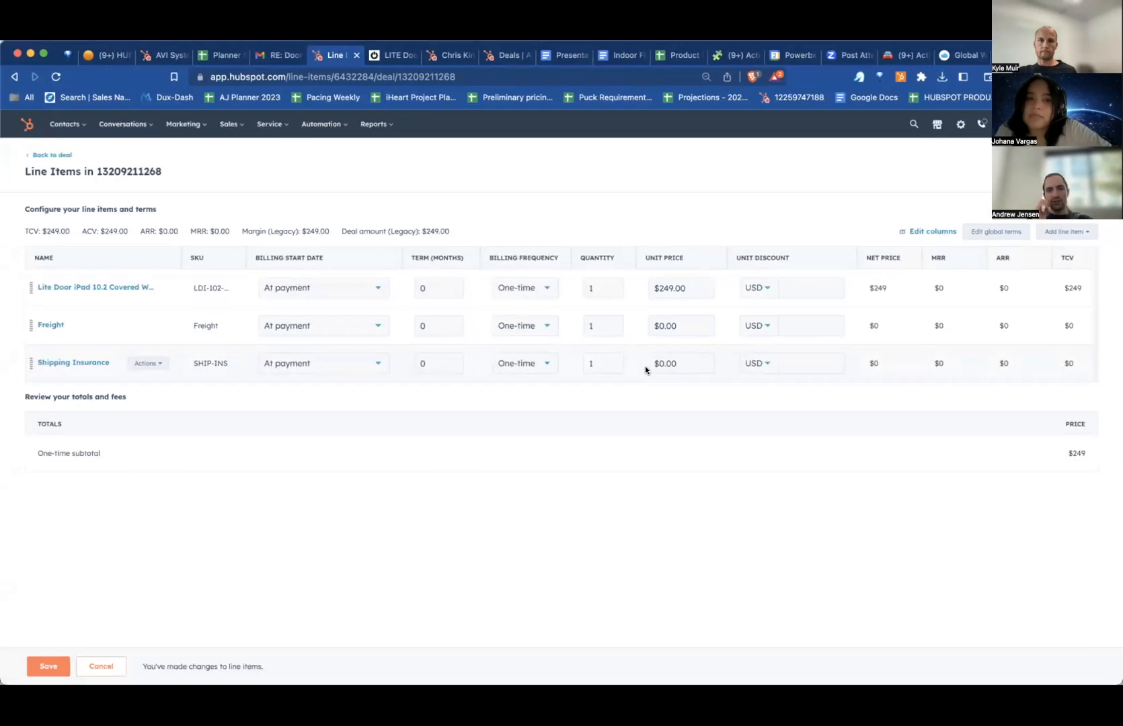
Set the quantity of the Lite Door iPad 10.2 line item to 2.
{"action": "double_click", "coordinate": [593, 288]}
{"action": "type", "text": "2"}
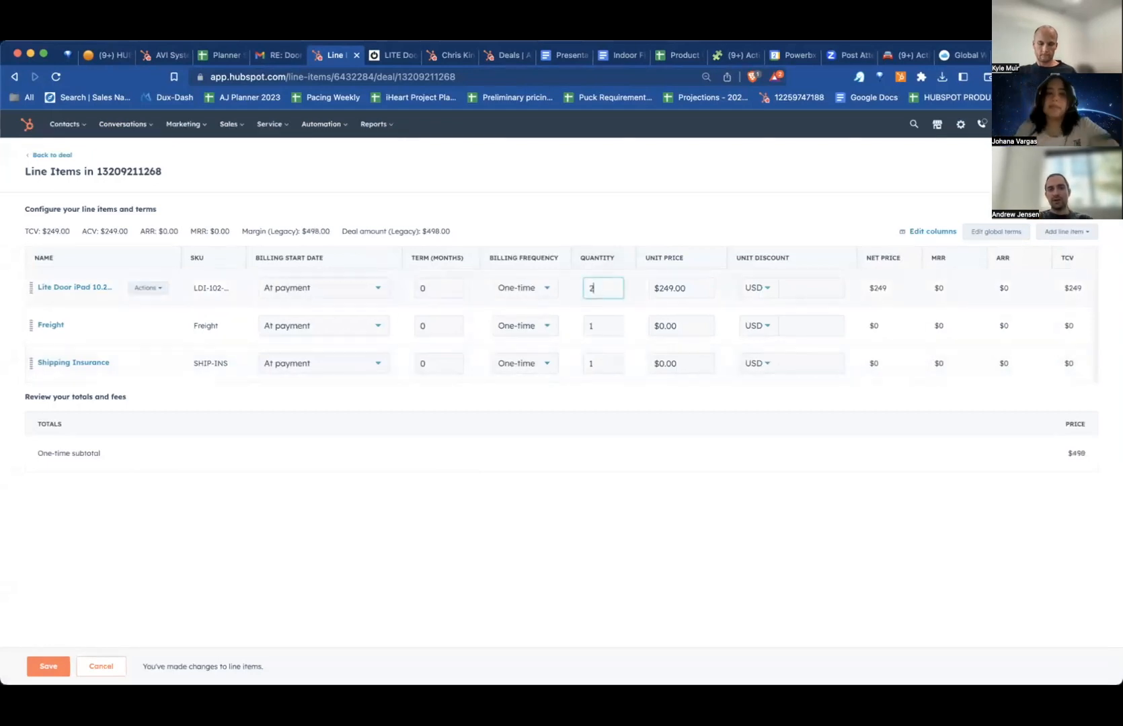
{"action": "left_click", "coordinate": [615, 359]}
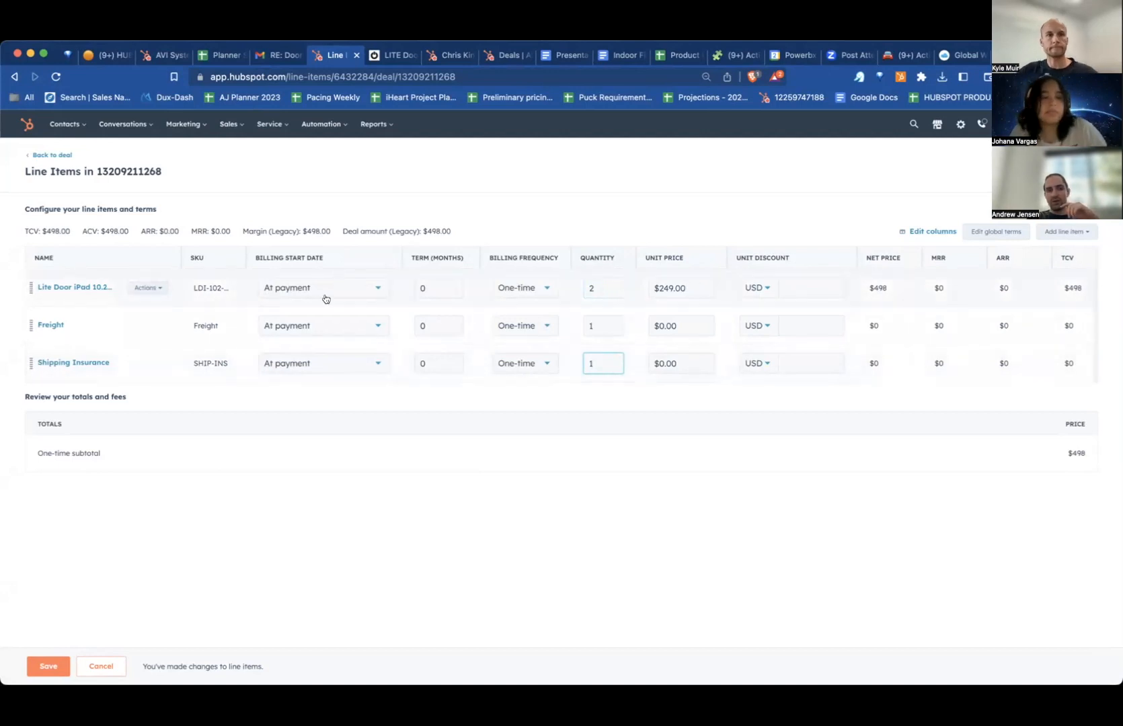
Set the Shipping Insurance unit price to $4.98.
{"action": "left_click", "coordinate": [889, 287]}
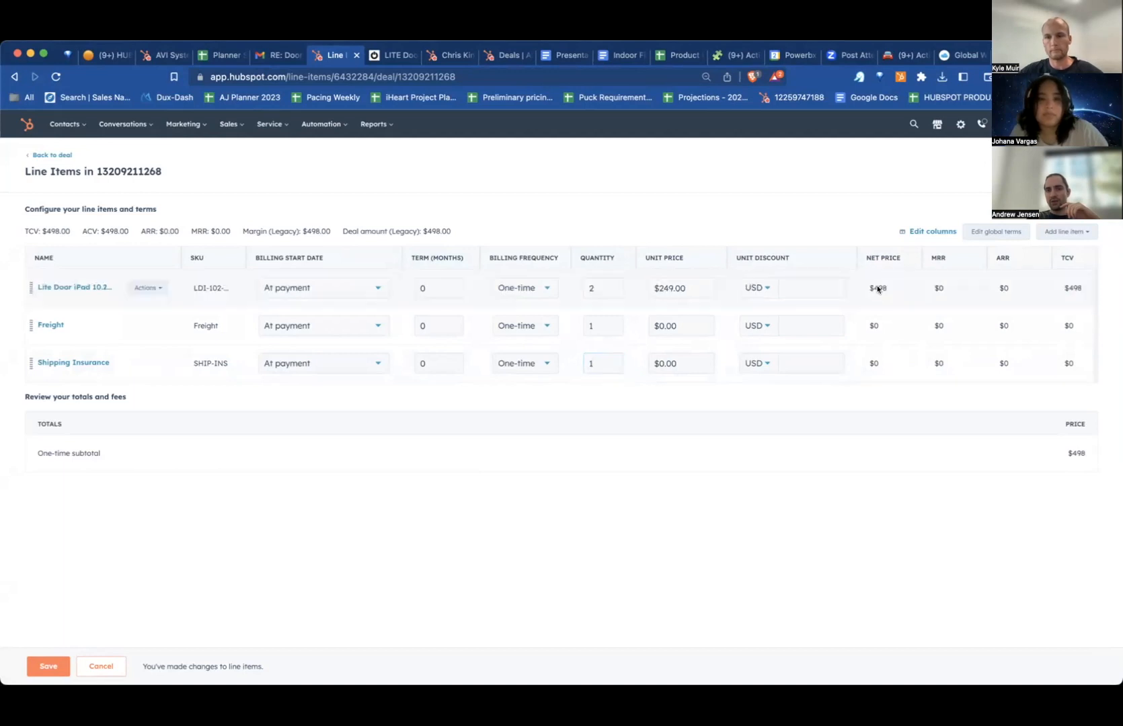
{"action": "left_click_drag", "start_coordinate": [679, 361], "coordinate": [656, 360]}
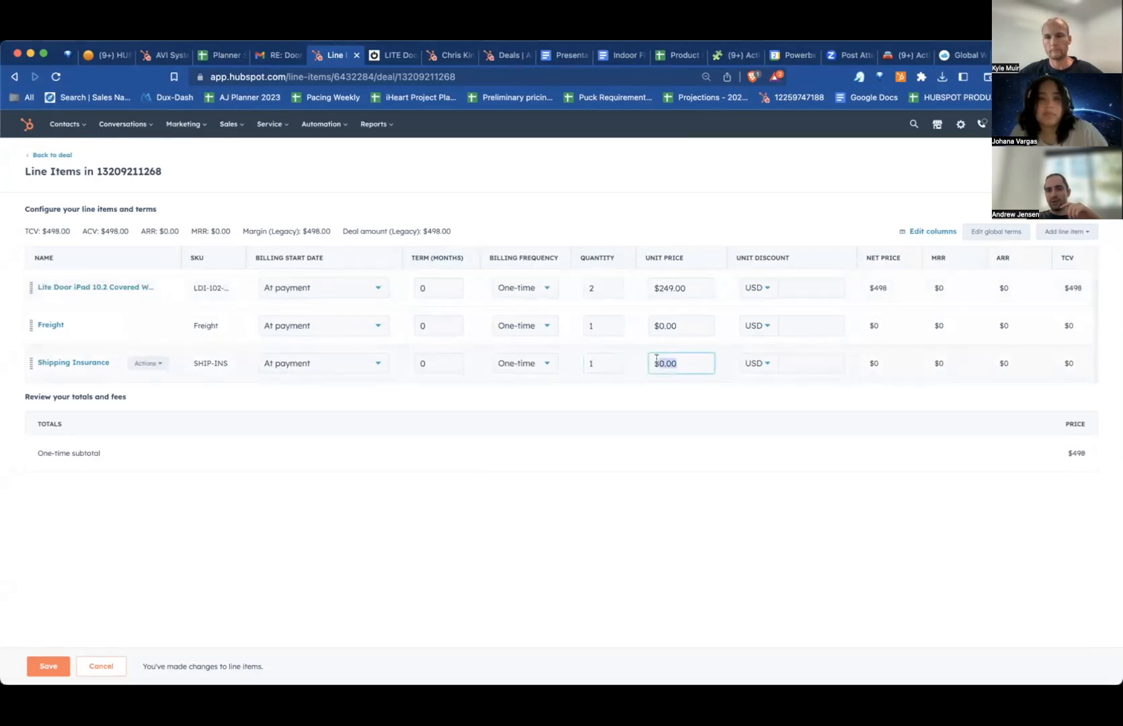
{"action": "type", "text": "4.98"}
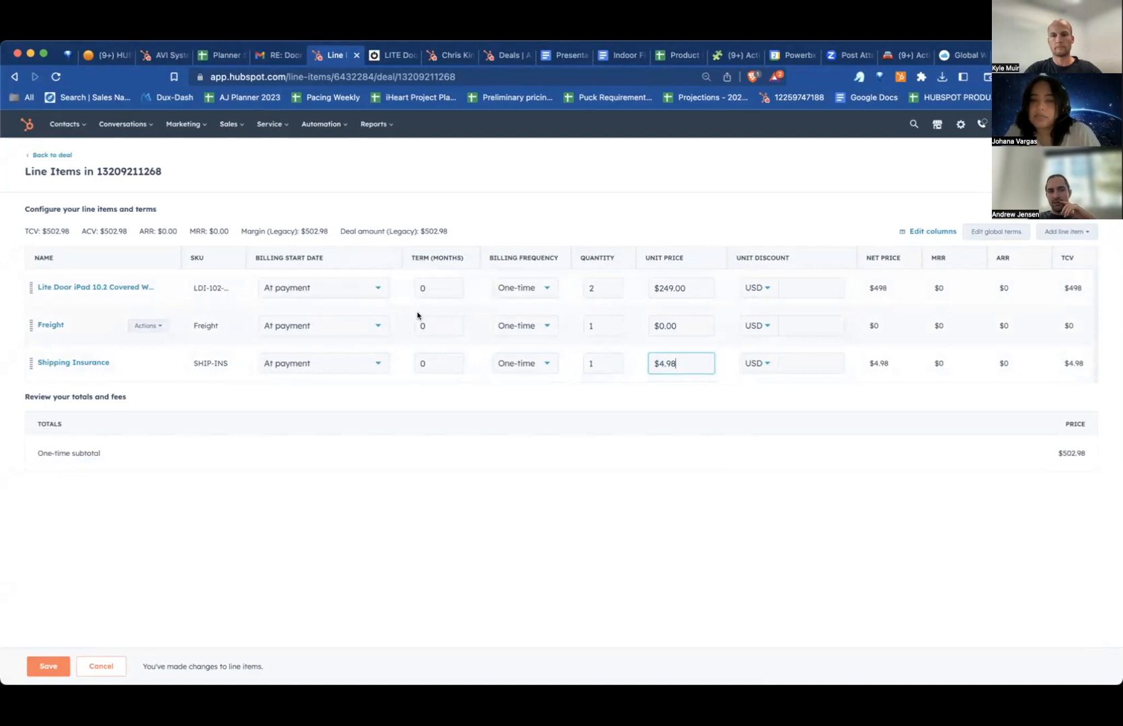
Save the deal's line items and return to the deal record.
{"action": "left_click", "coordinate": [49, 665]}
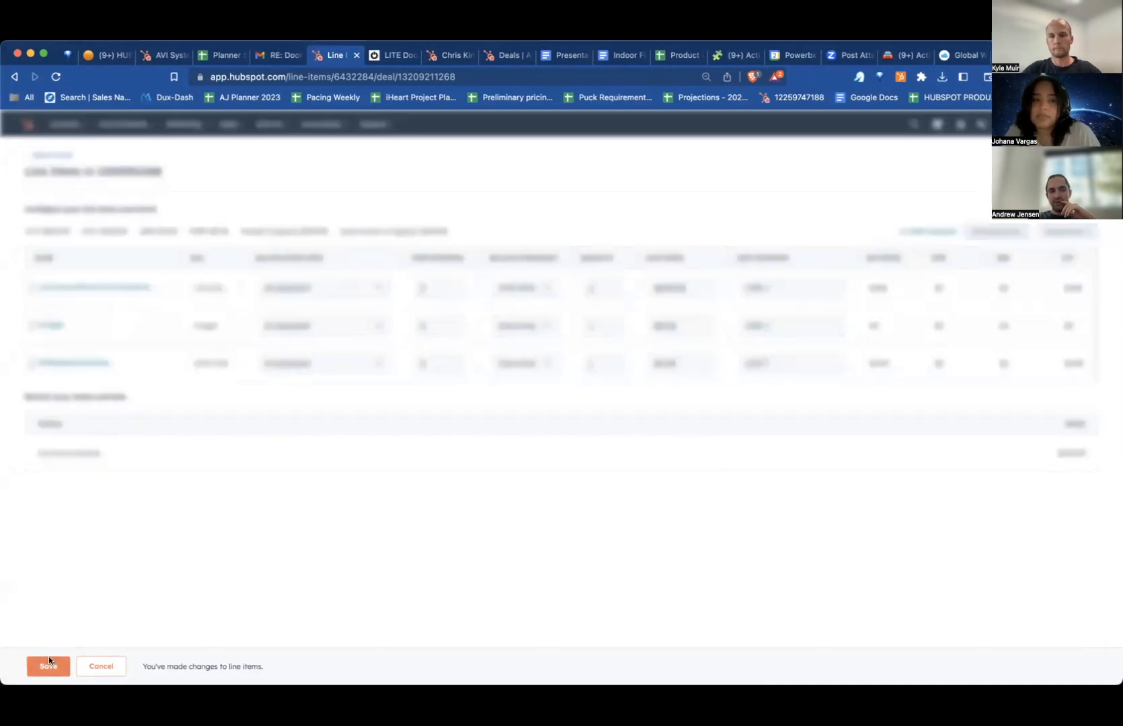
{"action": "left_click", "coordinate": [530, 272]}
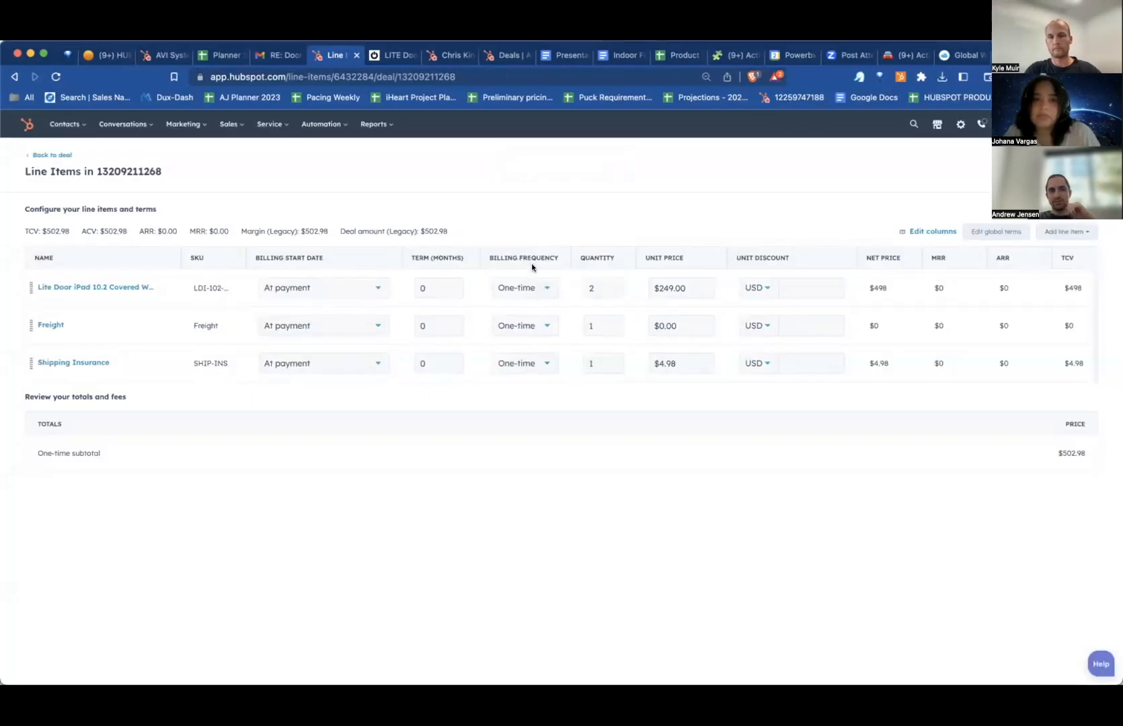
{"action": "left_click", "coordinate": [50, 157]}
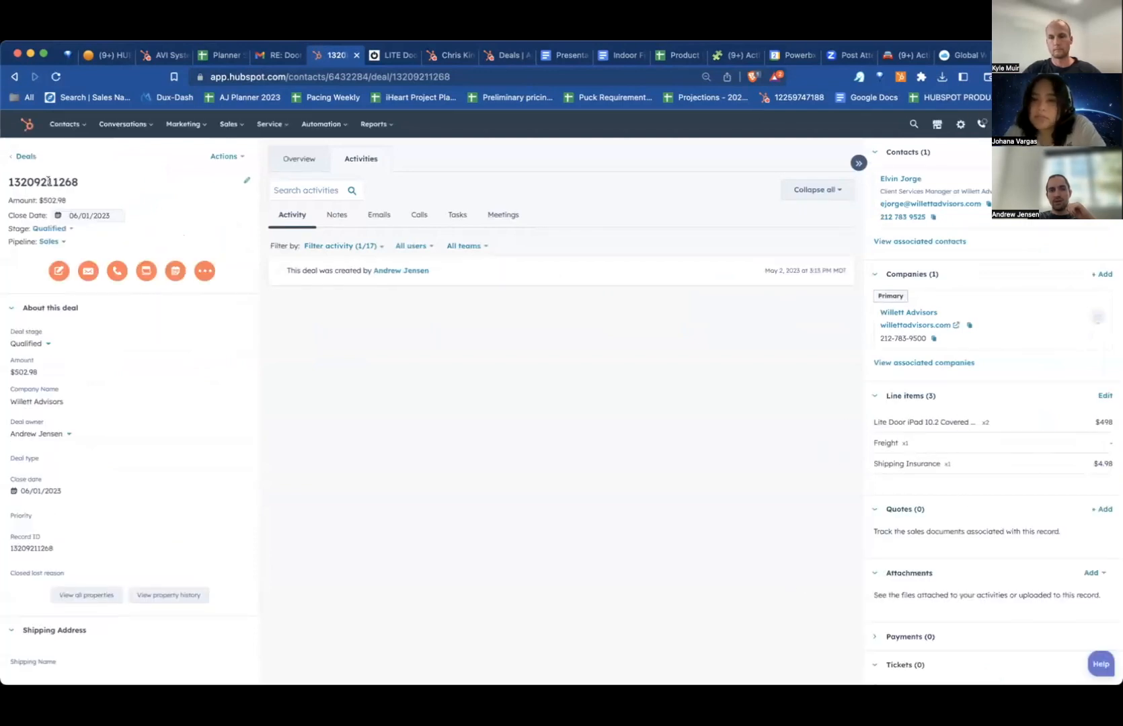
Examine the new deal's title and its shipping address fields, including the country.
{"action": "left_click_drag", "start_coordinate": [7, 183], "coordinate": [96, 174]}
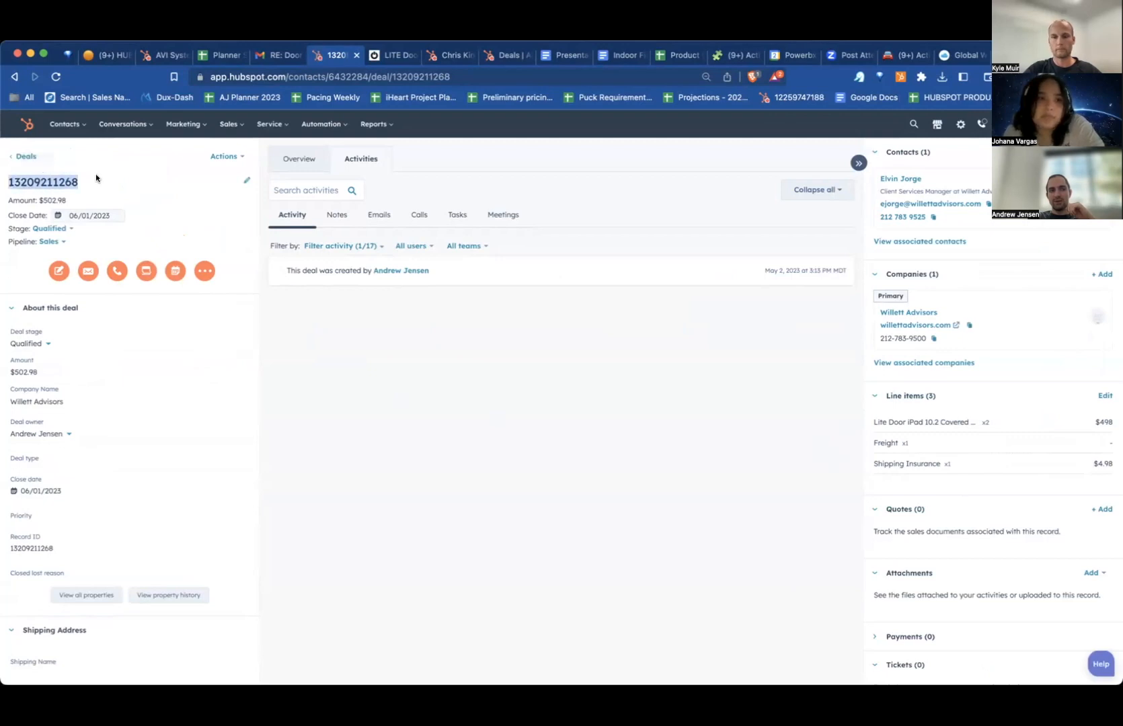
{"action": "scroll", "coordinate": [144, 458], "scroll_direction": "down", "scroll_amount": 3}
{"action": "scroll", "coordinate": [143, 457], "scroll_direction": "down", "scroll_amount": 2}
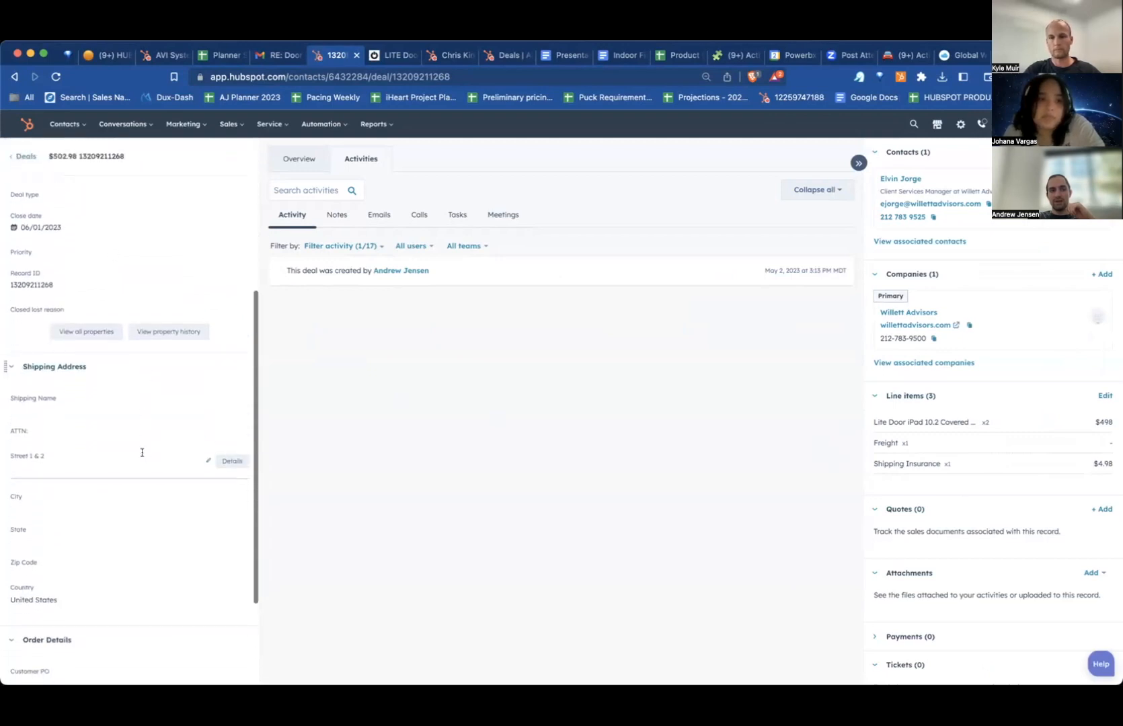
{"action": "left_click", "coordinate": [70, 599]}
{"action": "left_click_drag", "start_coordinate": [70, 600], "coordinate": [8, 607]}
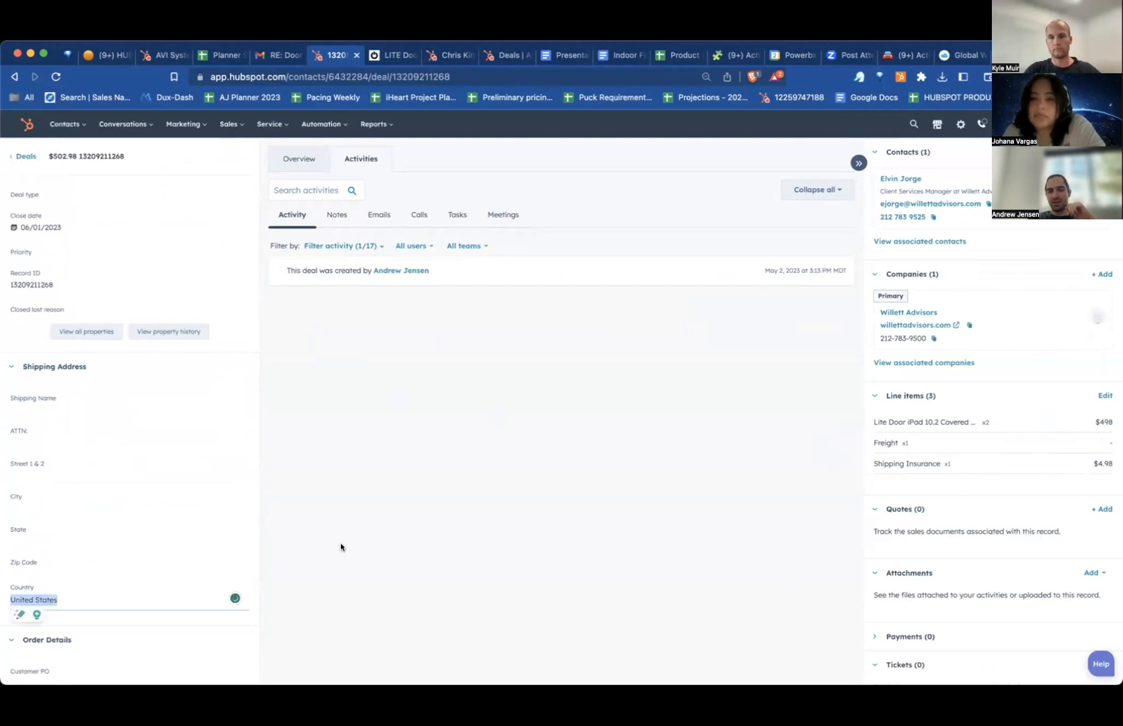
{"action": "scroll", "coordinate": [191, 469], "scroll_direction": "up", "scroll_amount": 5}
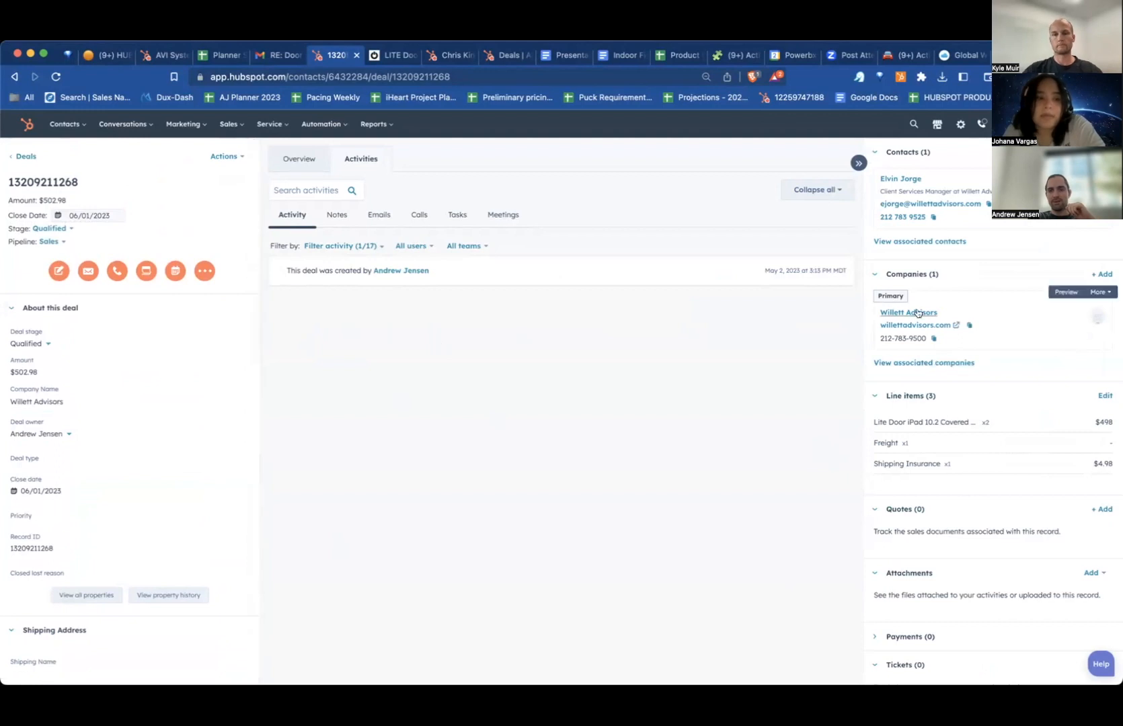
Open the associated contact in a new tab, and from it the deal closed April 18, 2023, to view its shipping address.
{"action": "right_click", "coordinate": [892, 178]}
{"action": "left_click", "coordinate": [908, 182]}
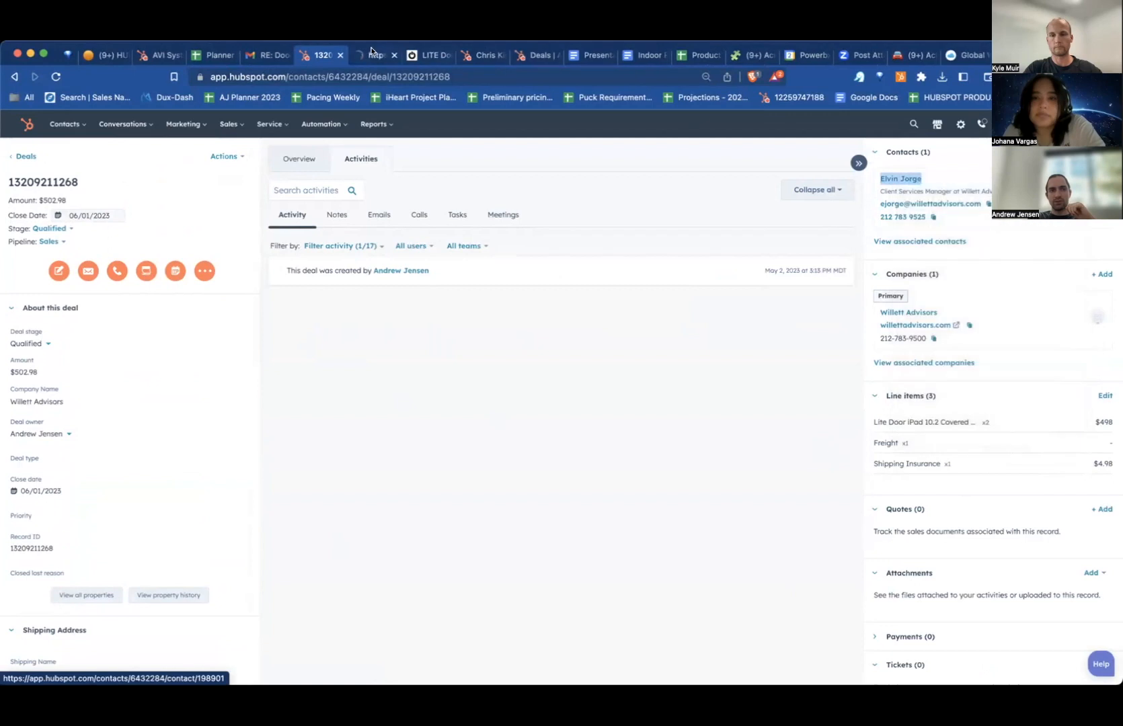
{"action": "left_click", "coordinate": [373, 53]}
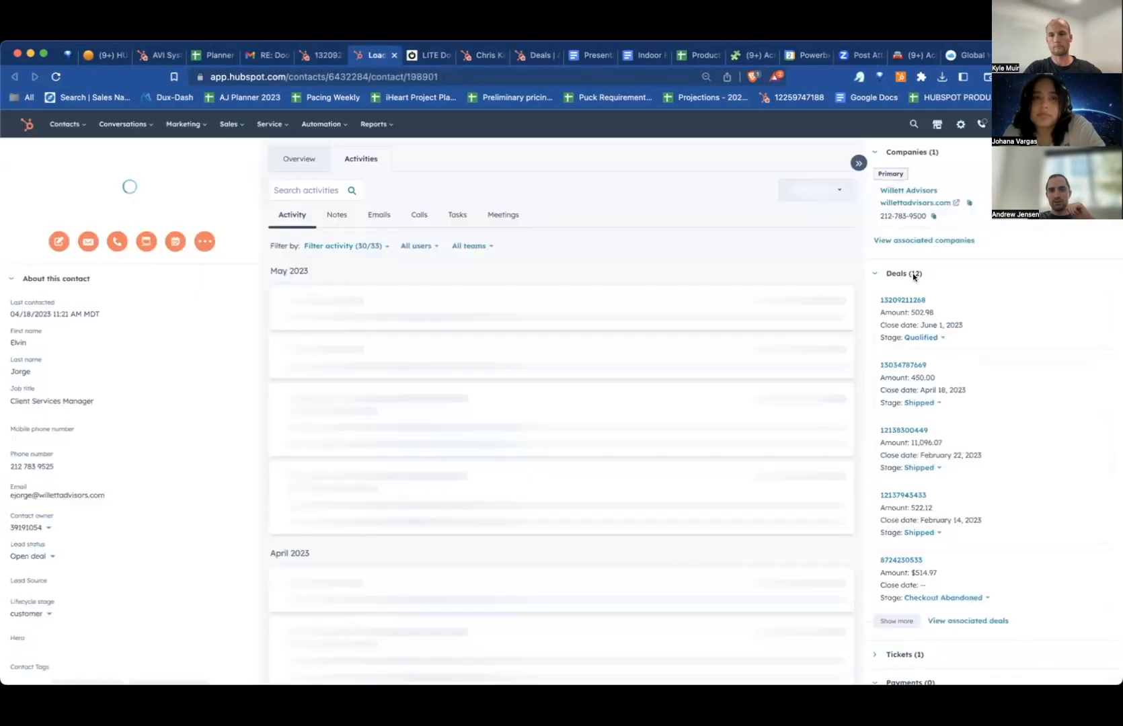
{"action": "left_click", "coordinate": [911, 366]}
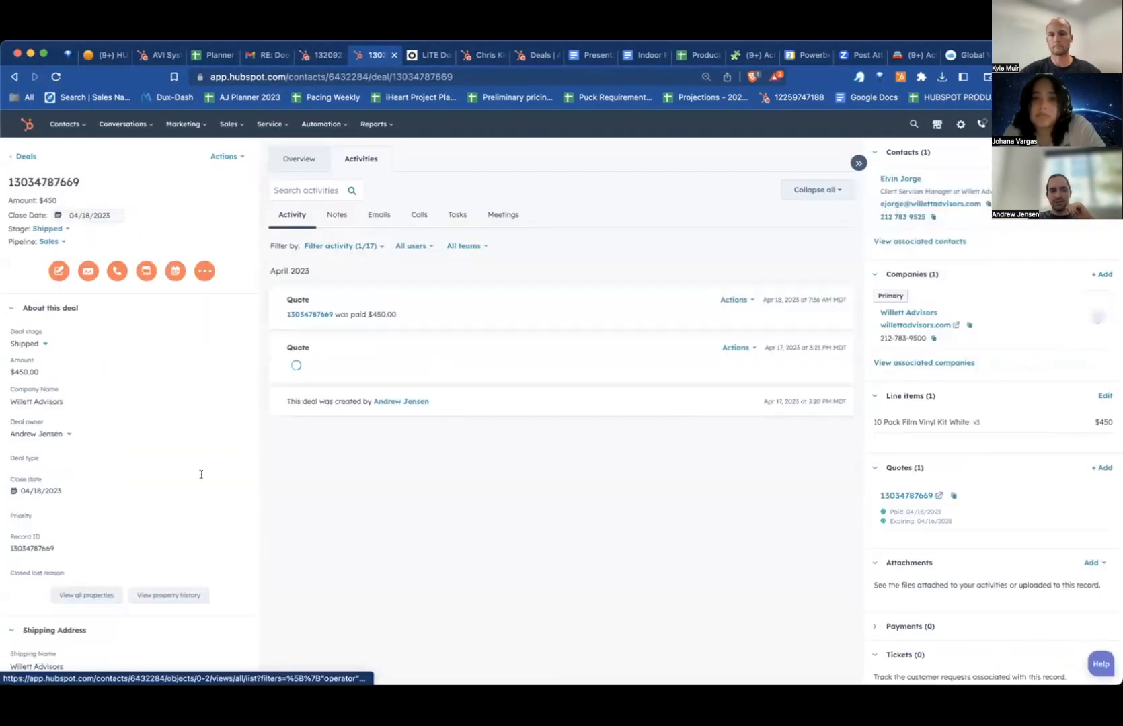
{"action": "scroll", "coordinate": [209, 454], "scroll_direction": "down", "scroll_amount": 3}
{"action": "scroll", "coordinate": [213, 454], "scroll_direction": "down", "scroll_amount": 5}
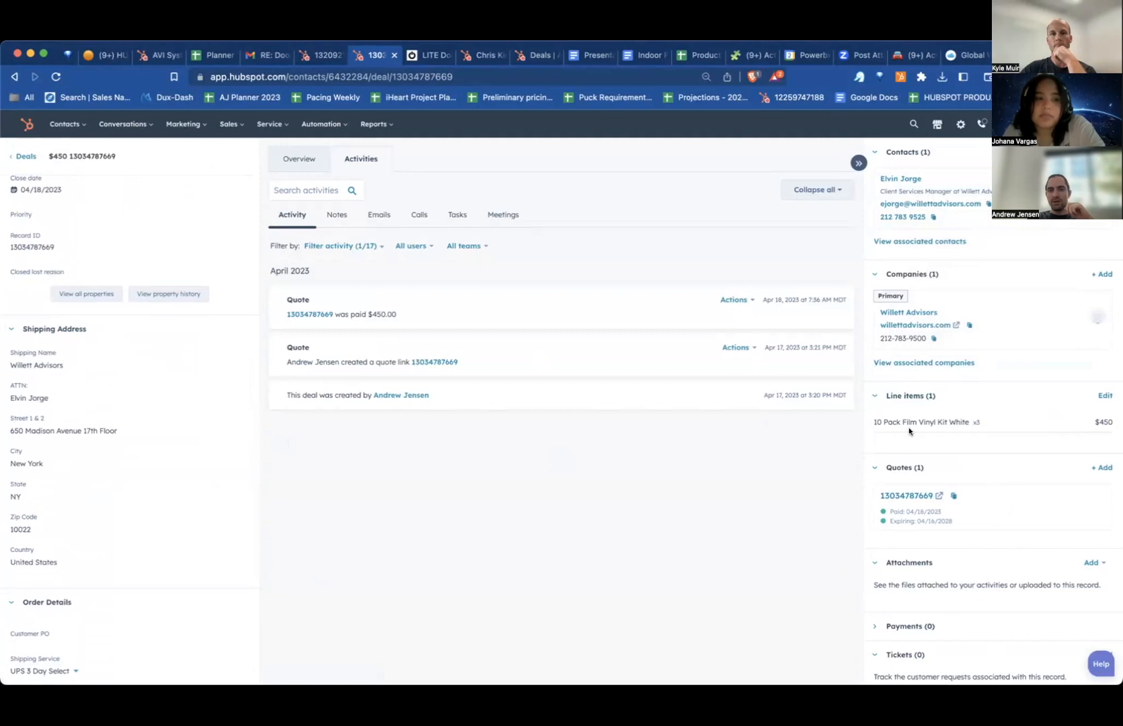
{"action": "left_click", "coordinate": [269, 55]}
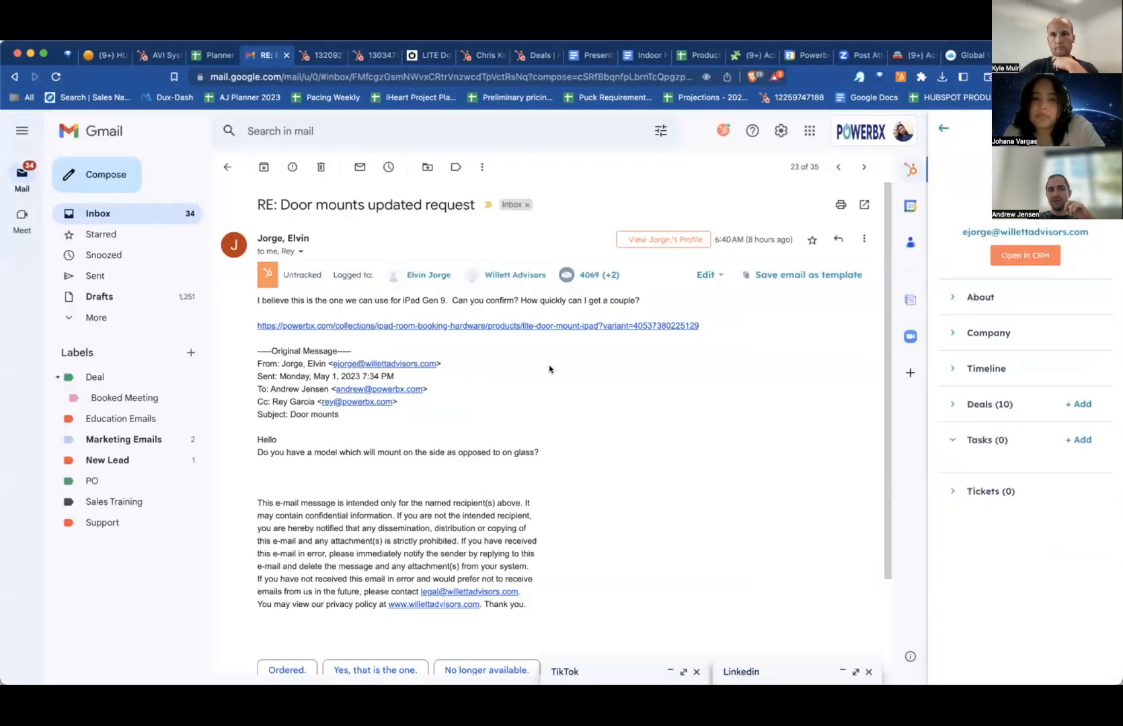
{"action": "left_click", "coordinate": [376, 57]}
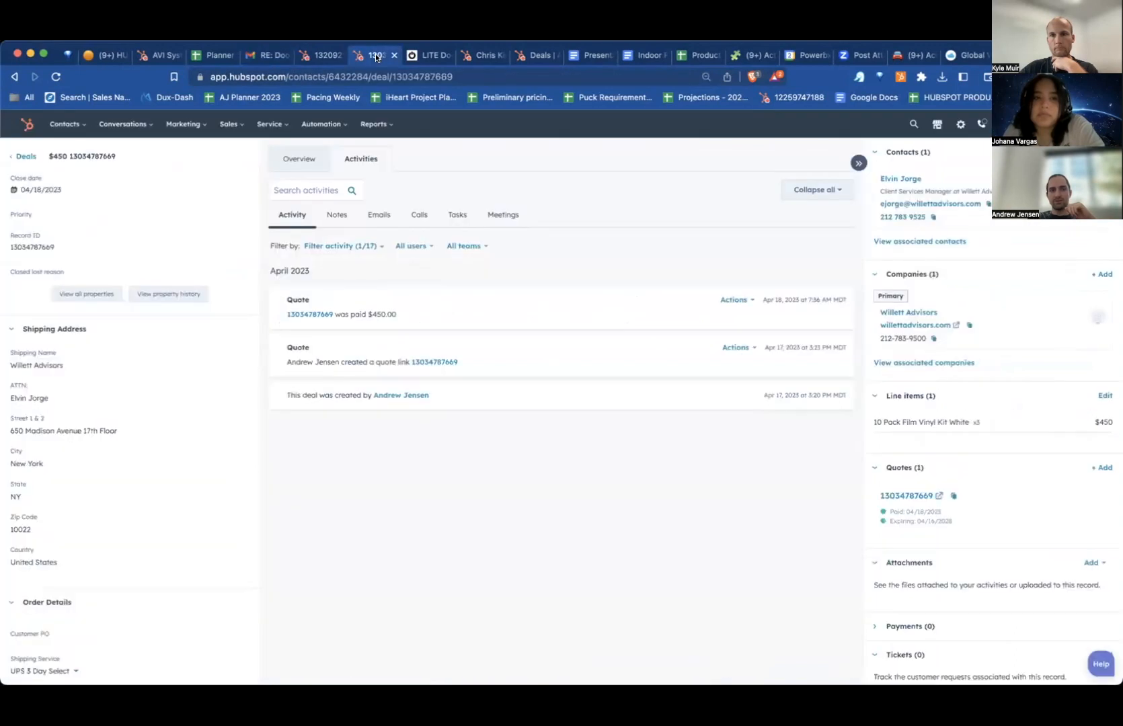
Return to the new deal and collapse its Shipping Address and About this deal sections.
{"action": "left_click", "coordinate": [321, 56]}
{"action": "scroll", "coordinate": [87, 457], "scroll_direction": "down", "scroll_amount": 5}
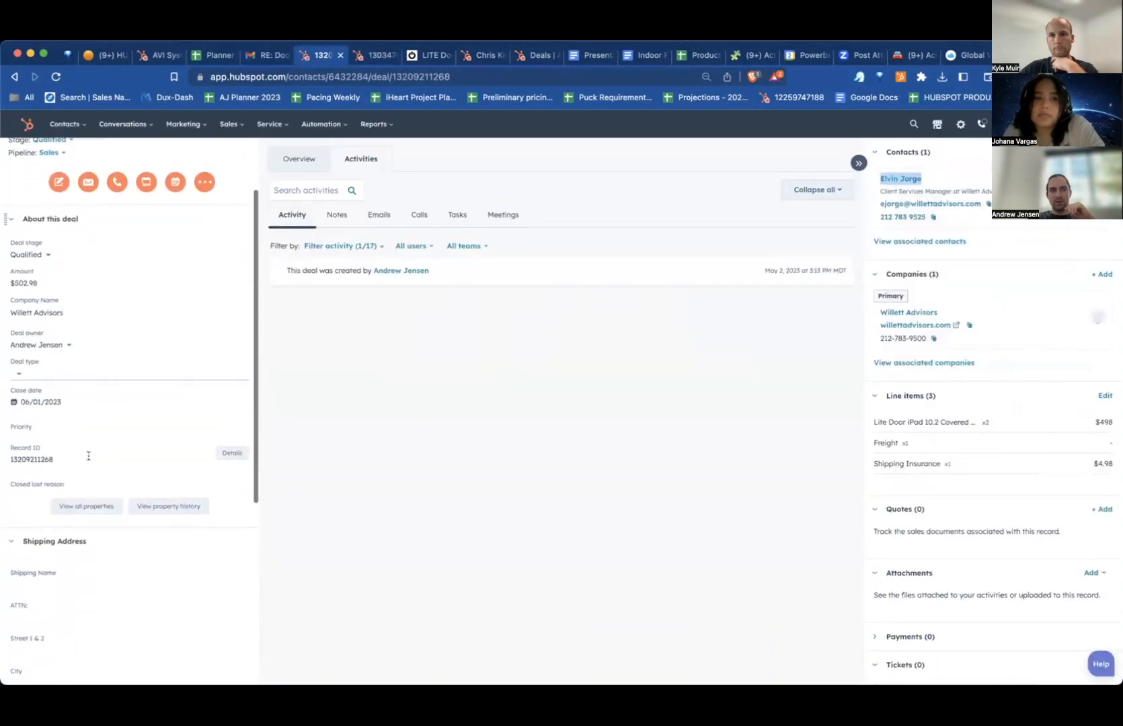
{"action": "left_click", "coordinate": [17, 471]}
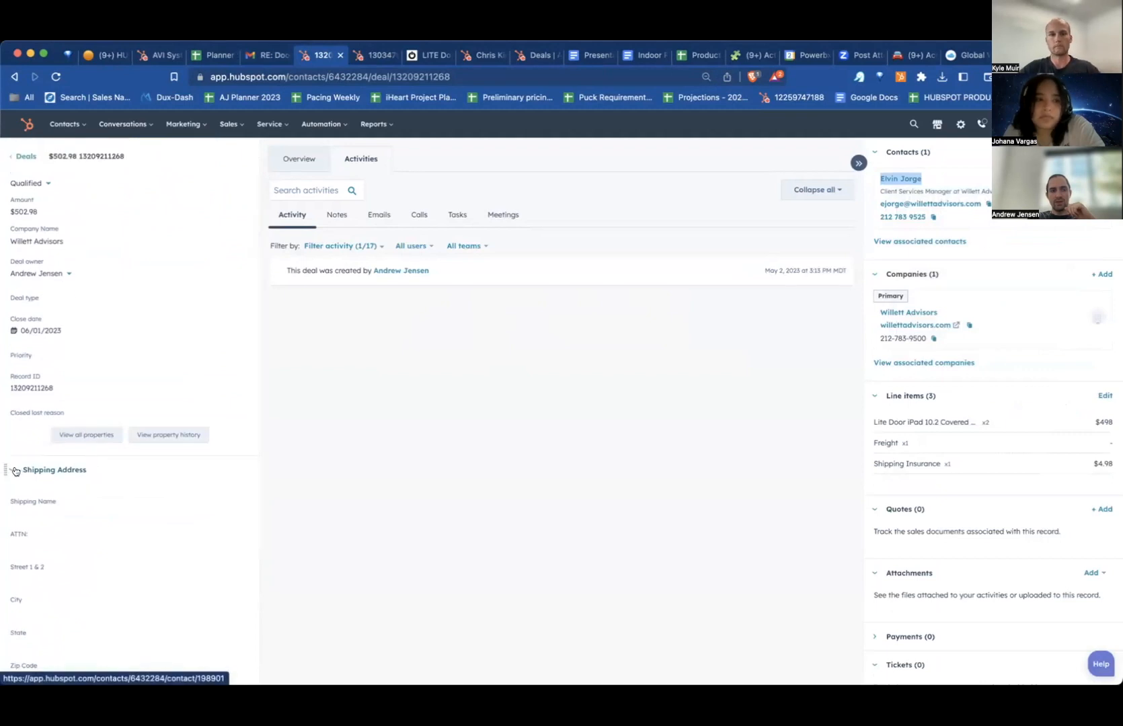
{"action": "scroll", "coordinate": [10, 309], "scroll_direction": "up", "scroll_amount": 3}
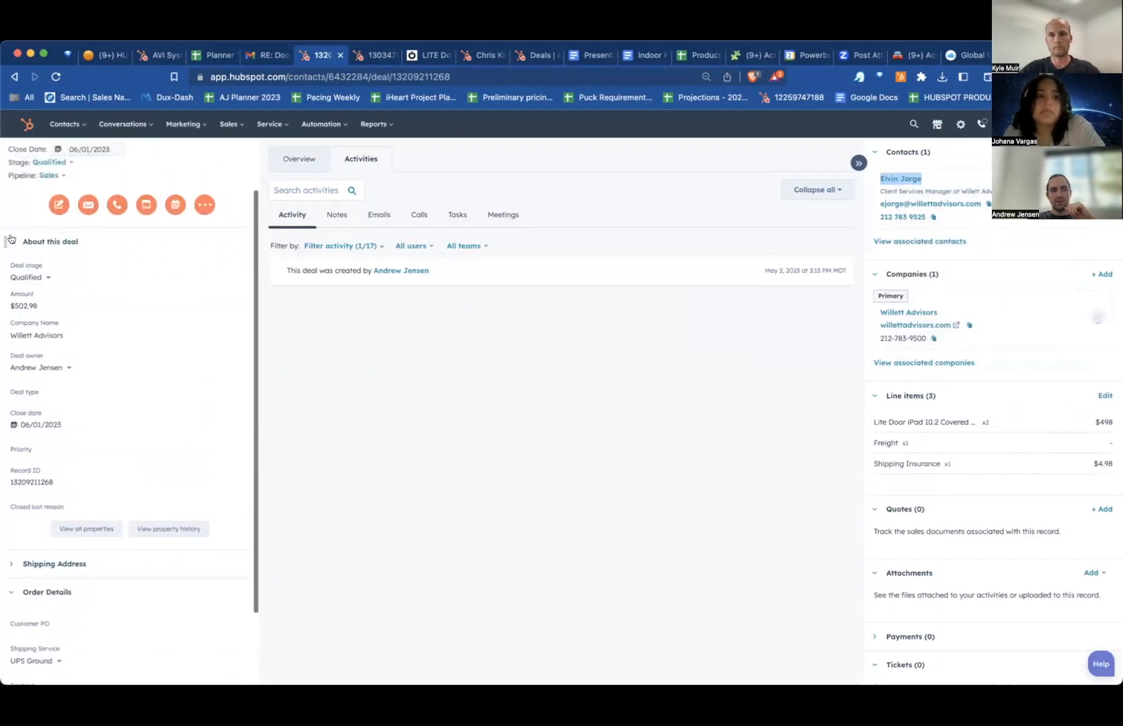
{"action": "left_click", "coordinate": [8, 242]}
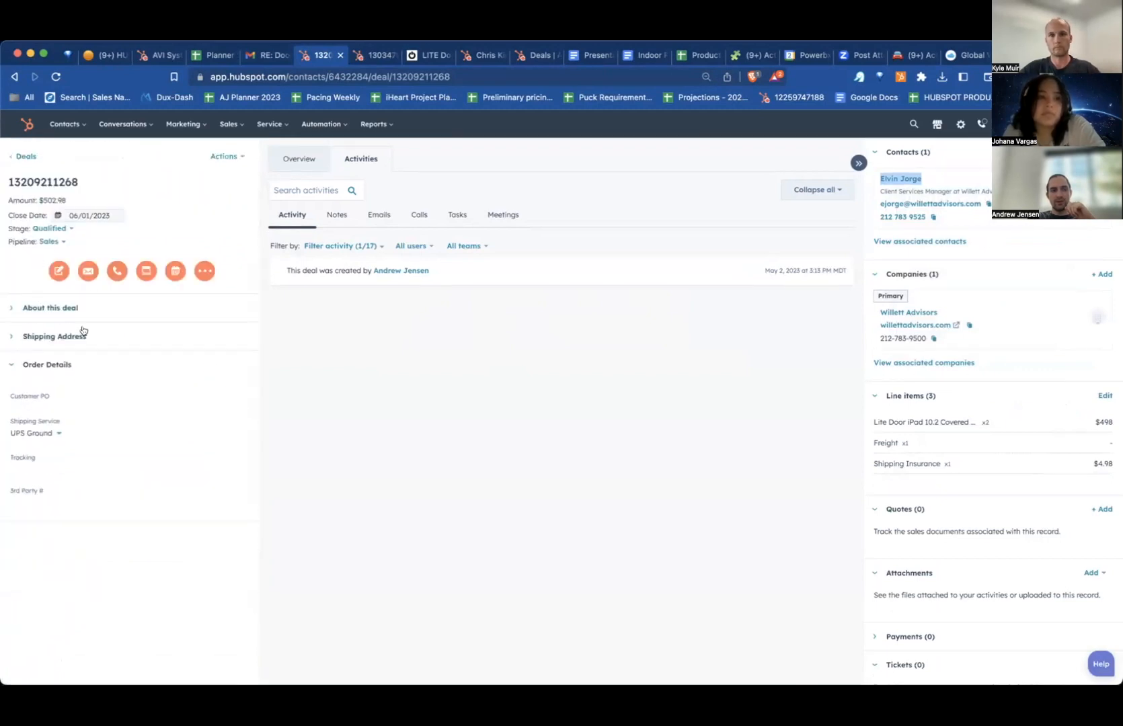
Review the fields in the new deal's About this deal, Shipping Address and Order Details sections.
{"action": "left_click", "coordinate": [8, 307]}
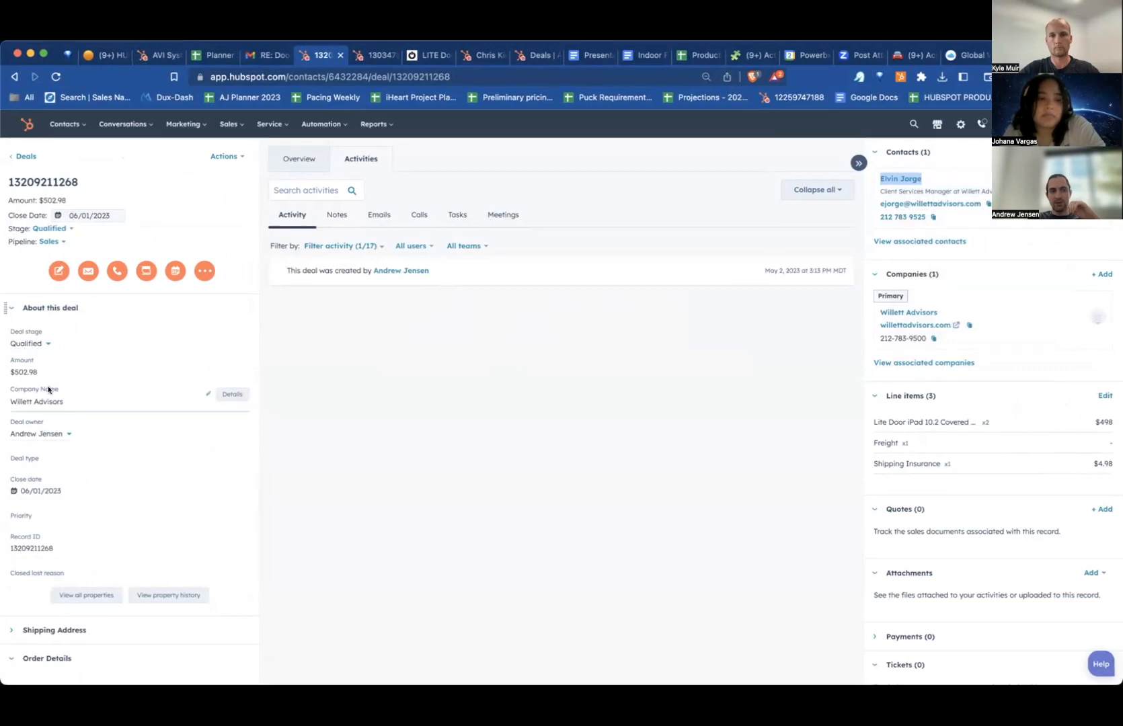
{"action": "left_click", "coordinate": [12, 310]}
{"action": "left_click", "coordinate": [8, 334]}
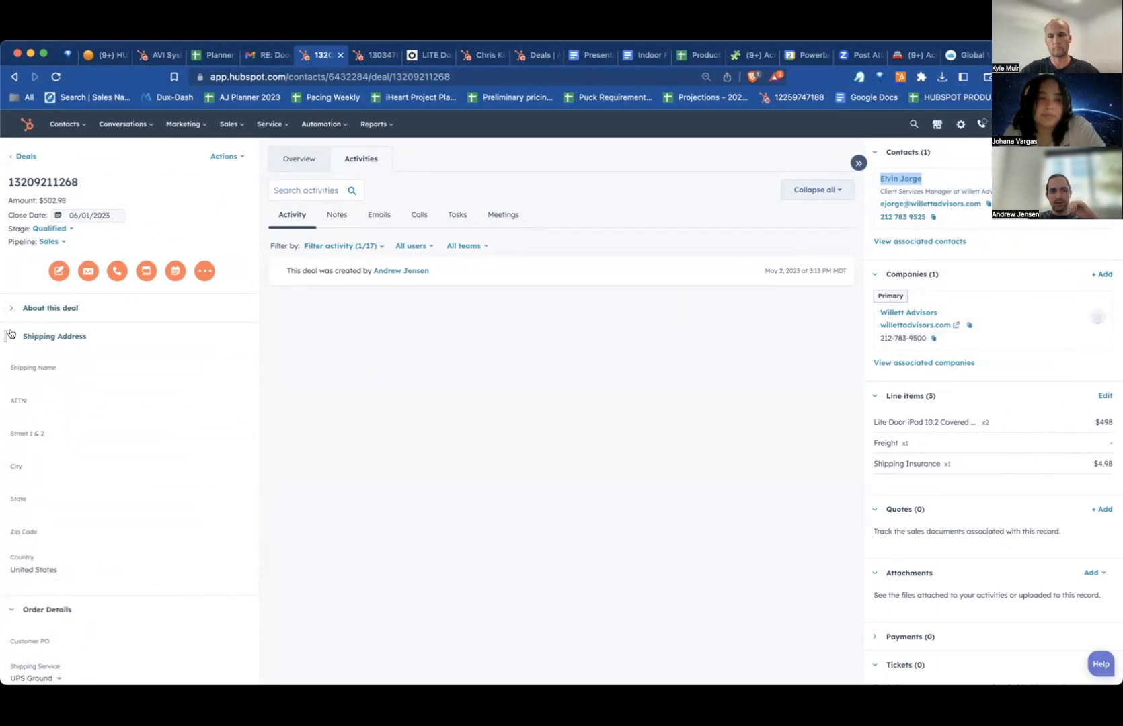
{"action": "left_click", "coordinate": [10, 335]}
{"action": "left_click", "coordinate": [46, 399]}
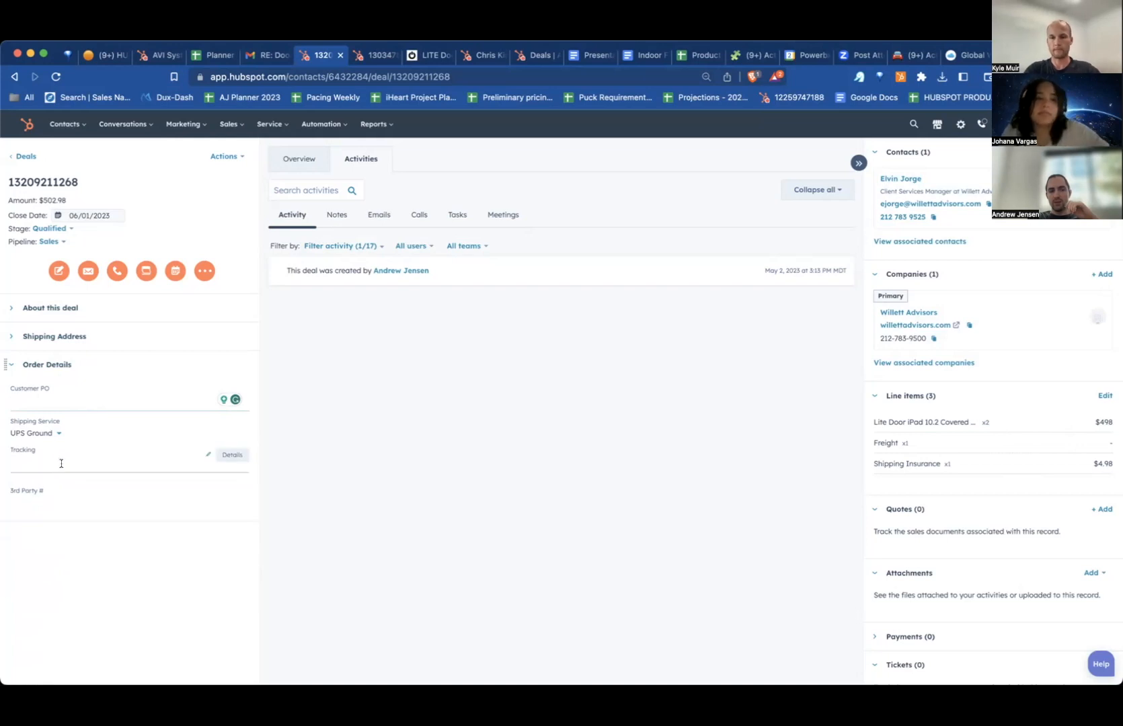
{"action": "left_click", "coordinate": [29, 457]}
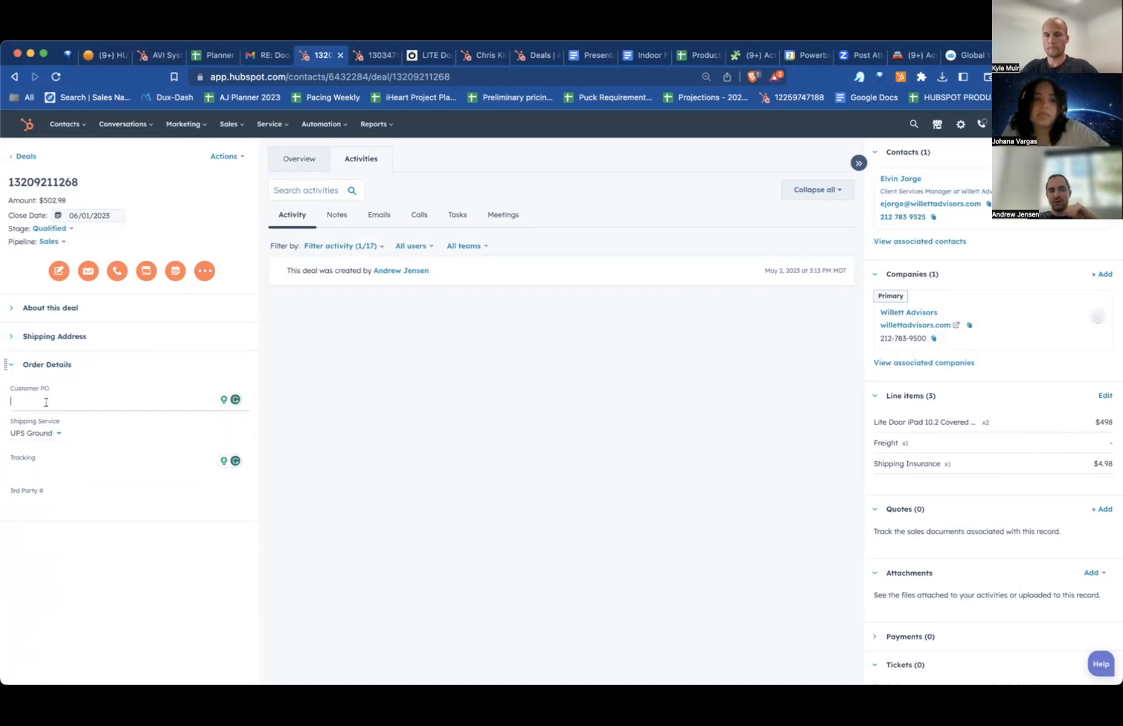
Switch the deal's shipping service to UPS 2 Day Air and back to UPS Ground.
{"action": "left_click", "coordinate": [54, 435]}
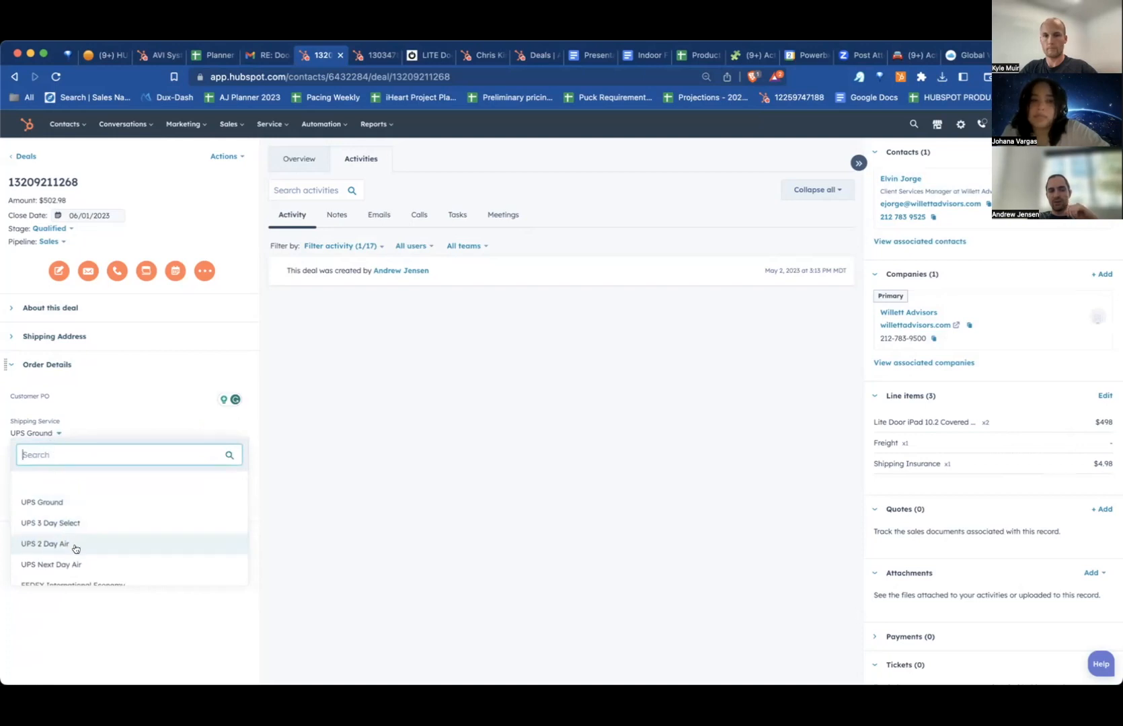
{"action": "left_click", "coordinate": [75, 549]}
{"action": "left_click", "coordinate": [53, 433]}
{"action": "scroll", "coordinate": [70, 496], "scroll_direction": "up", "scroll_amount": 2}
{"action": "left_click", "coordinate": [69, 504]}
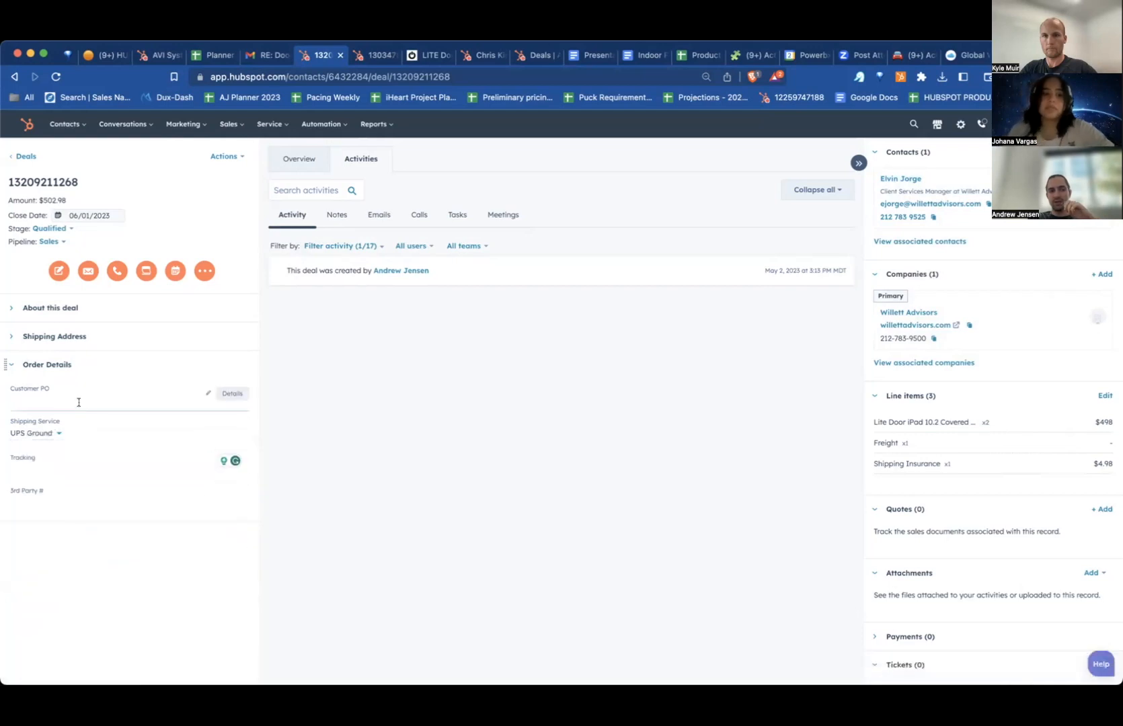
Copy the shipping name Willett Advisors from the contact's earlier deal into the new deal's Shipping Name.
{"action": "left_click", "coordinate": [14, 364]}
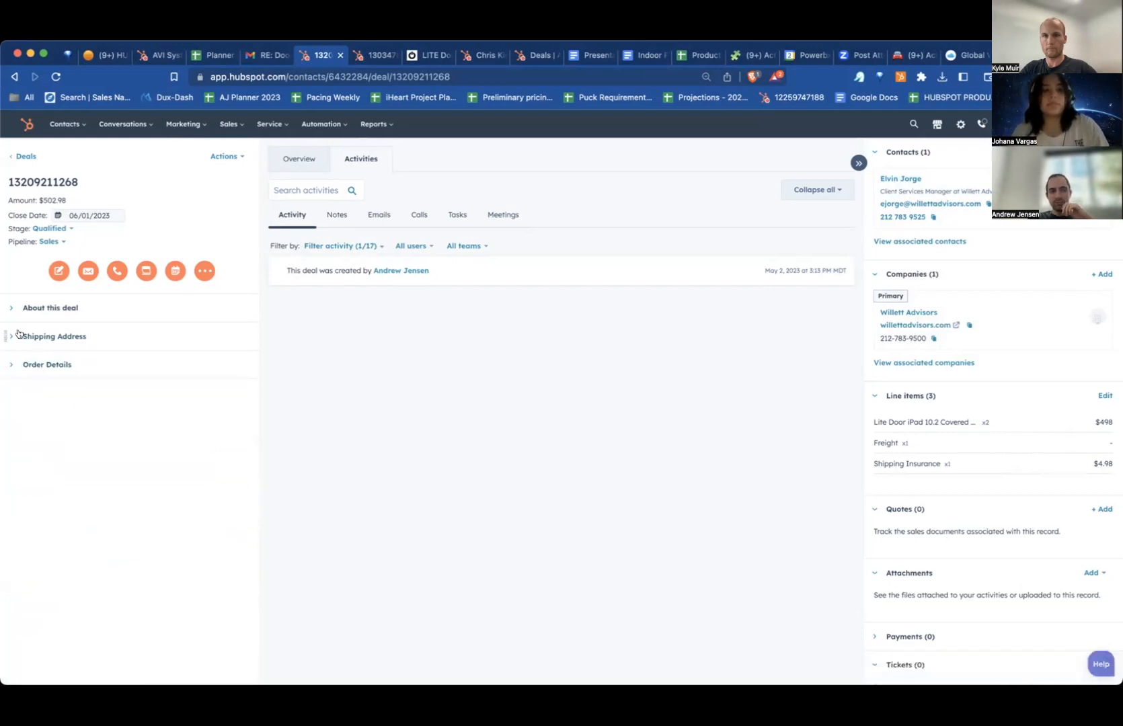
{"action": "left_click", "coordinate": [18, 335]}
{"action": "left_click", "coordinate": [85, 368]}
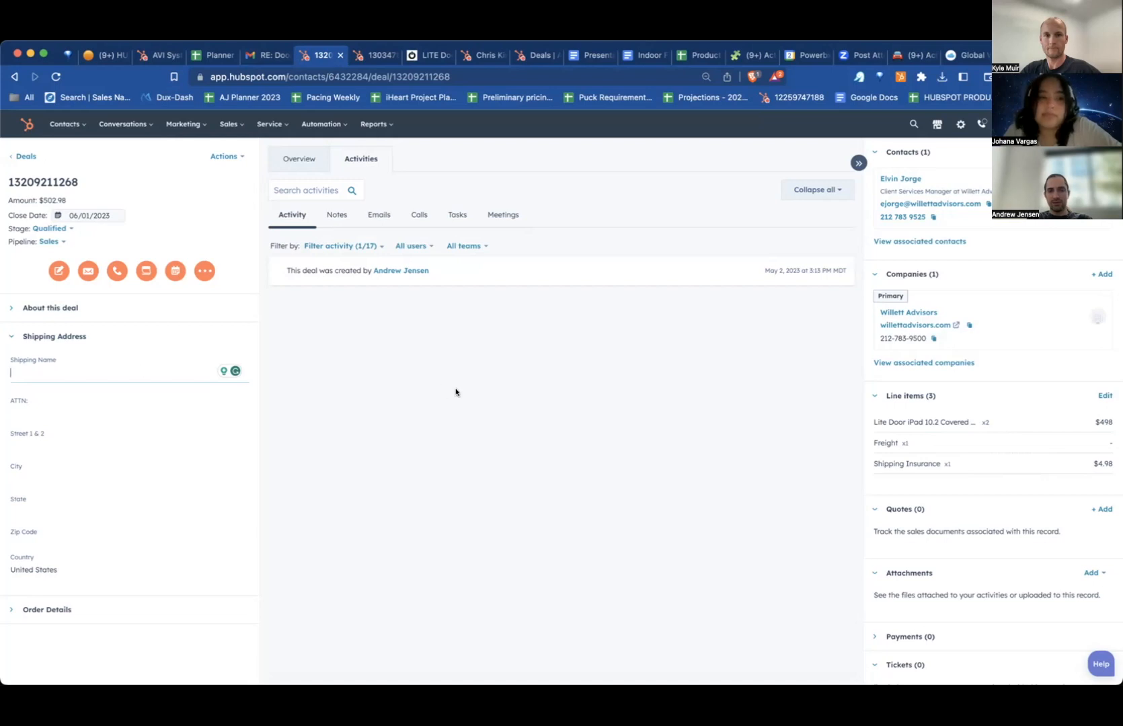
{"action": "left_click", "coordinate": [378, 57]}
{"action": "scroll", "coordinate": [190, 579], "scroll_direction": "down", "scroll_amount": 3}
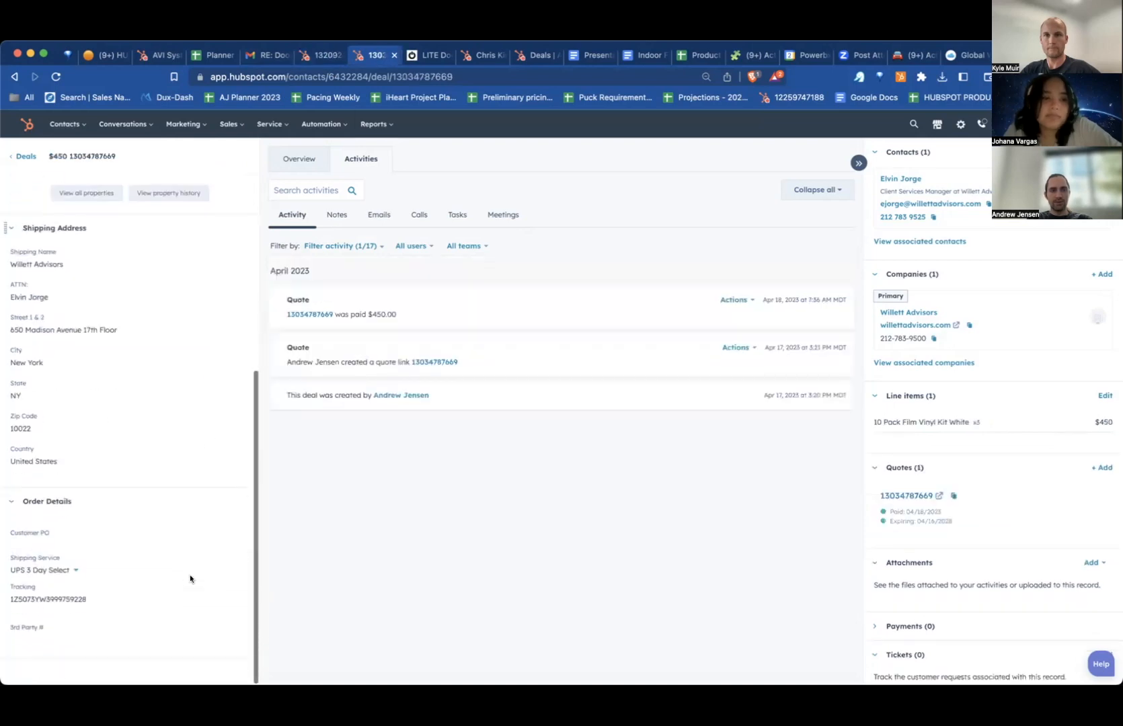
{"action": "scroll", "coordinate": [142, 438], "scroll_direction": "up", "scroll_amount": 2}
{"action": "left_click", "coordinate": [67, 338]}
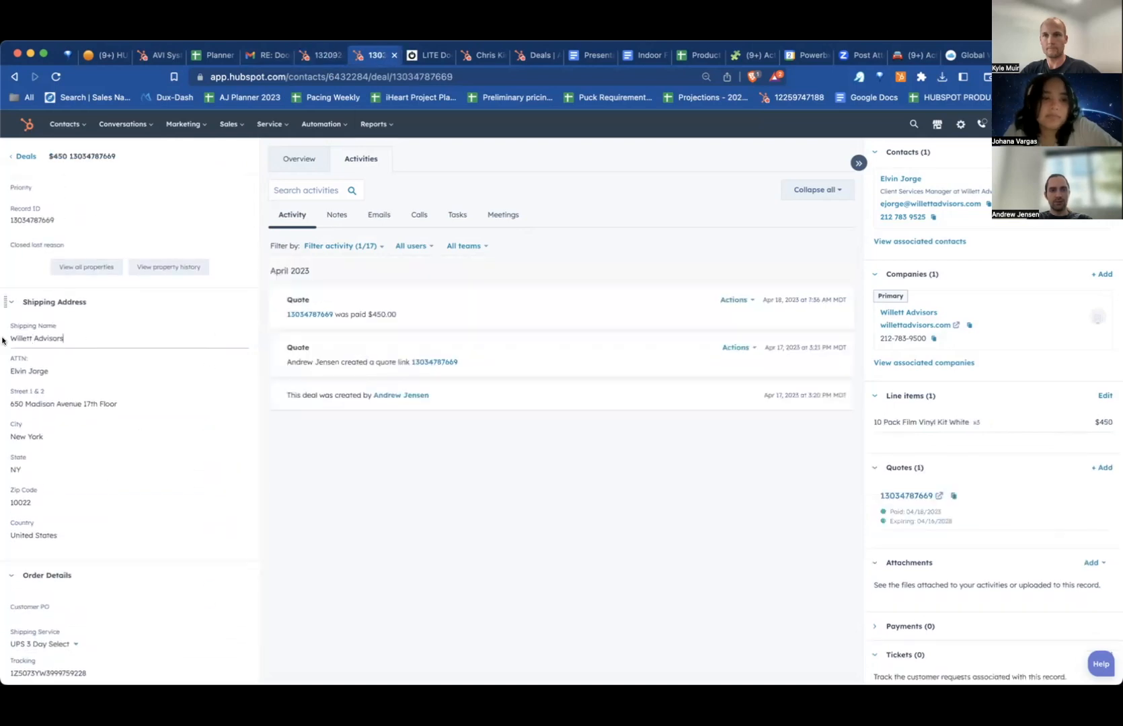
{"action": "key", "text": "super+a"}
{"action": "key", "text": "super+c"}
{"action": "left_click", "coordinate": [314, 57]}
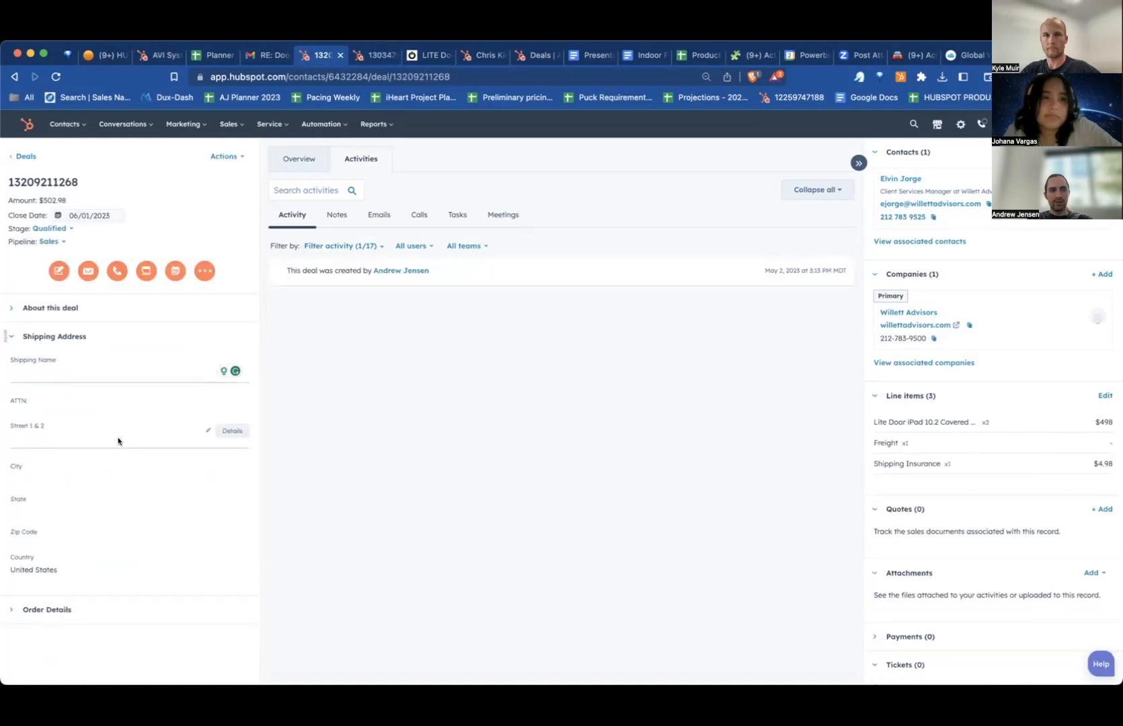
{"action": "key", "text": "super+v"}
Copy the ATTN contact name from the earlier deal into the new deal's ATTN field.
{"action": "left_click", "coordinate": [377, 58]}
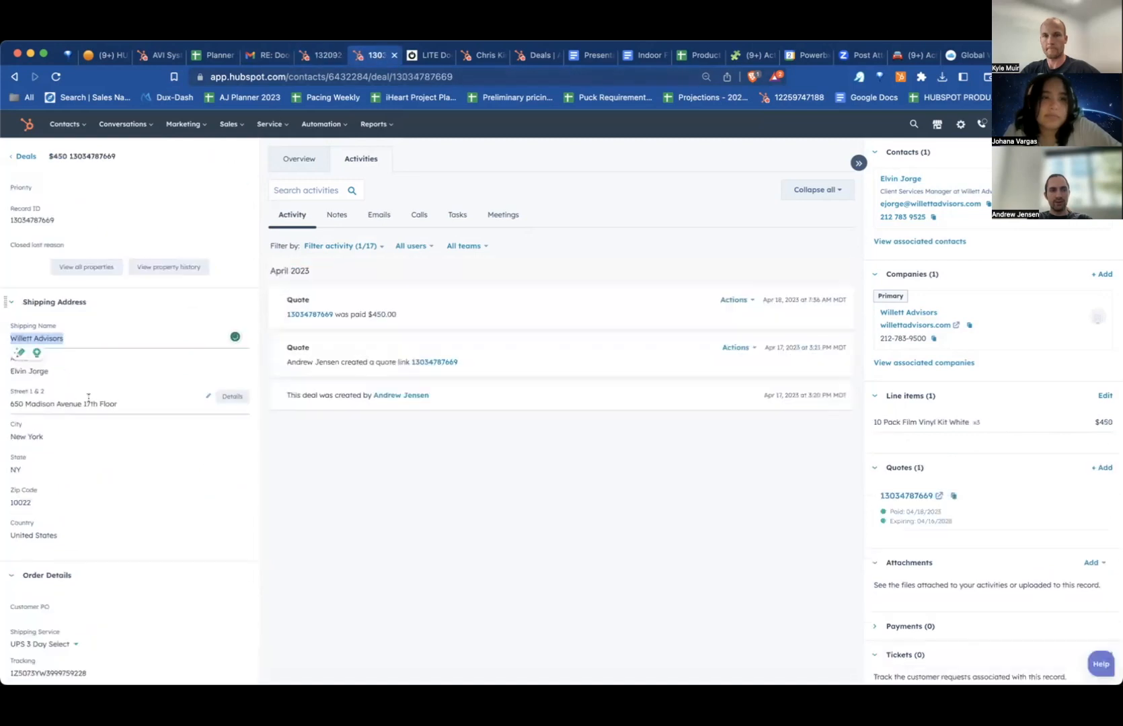
{"action": "left_click_drag", "start_coordinate": [95, 374], "coordinate": [5, 362]}
{"action": "key", "text": "super+c"}
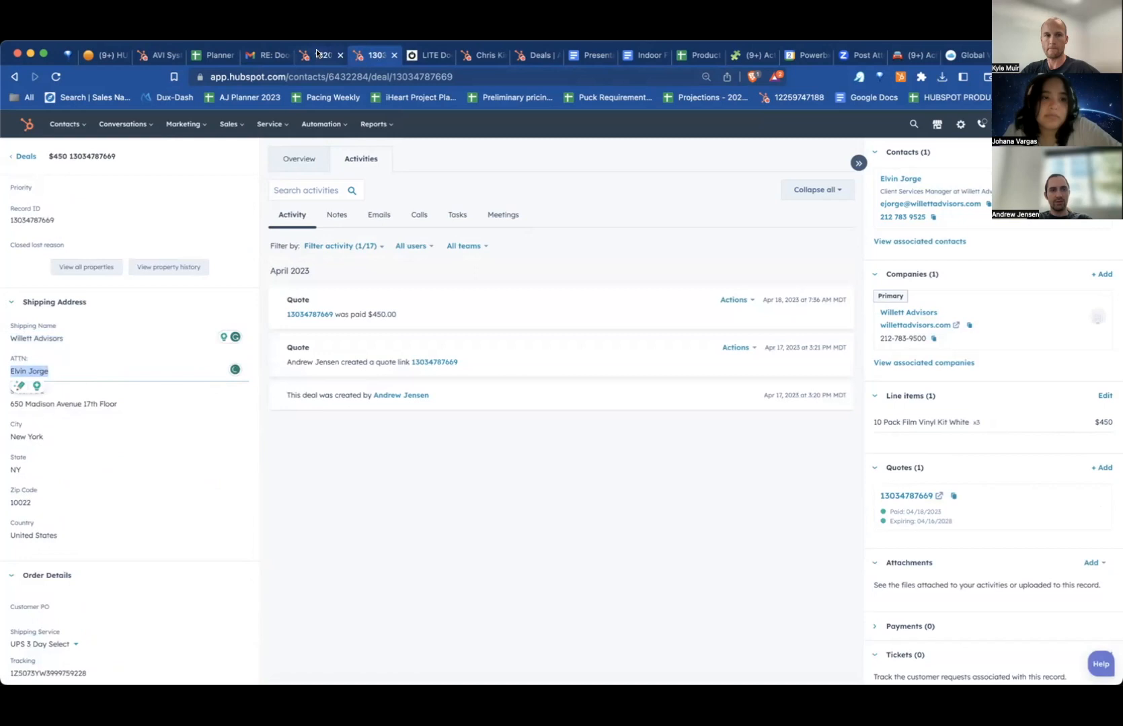
{"action": "left_click", "coordinate": [316, 52]}
{"action": "left_click", "coordinate": [80, 407]}
{"action": "key", "text": "super+v"}
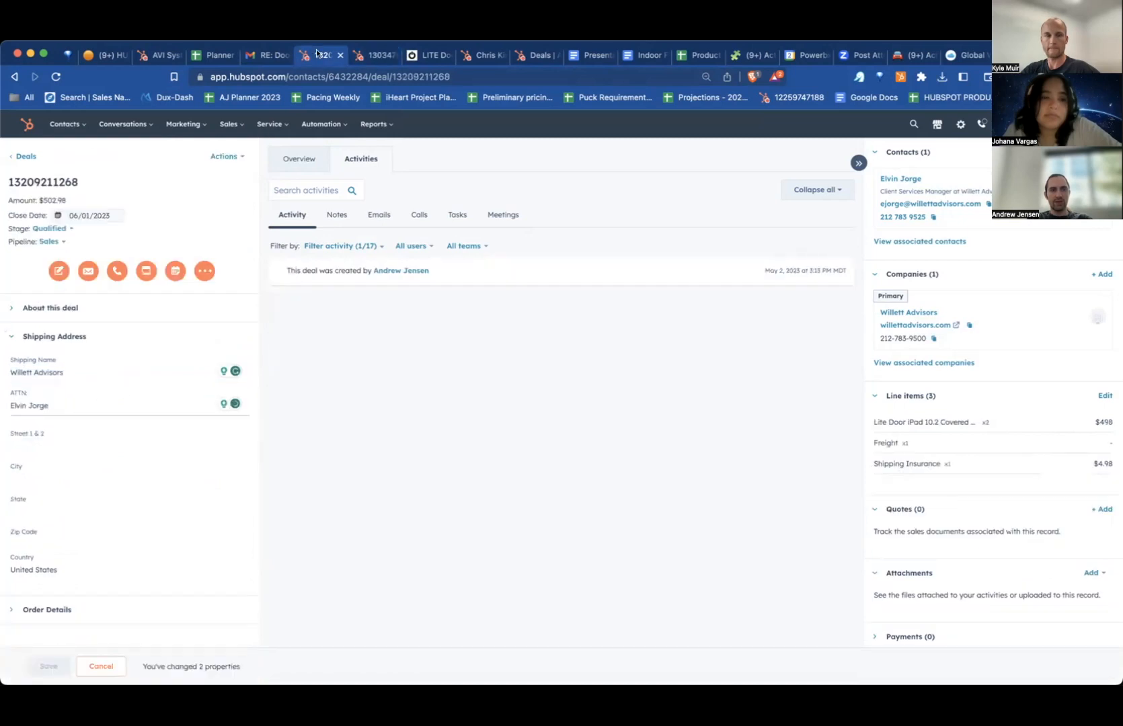
Copy the street address from the earlier deal into the new deal's Street 1 & 2 field.
{"action": "left_click", "coordinate": [374, 55]}
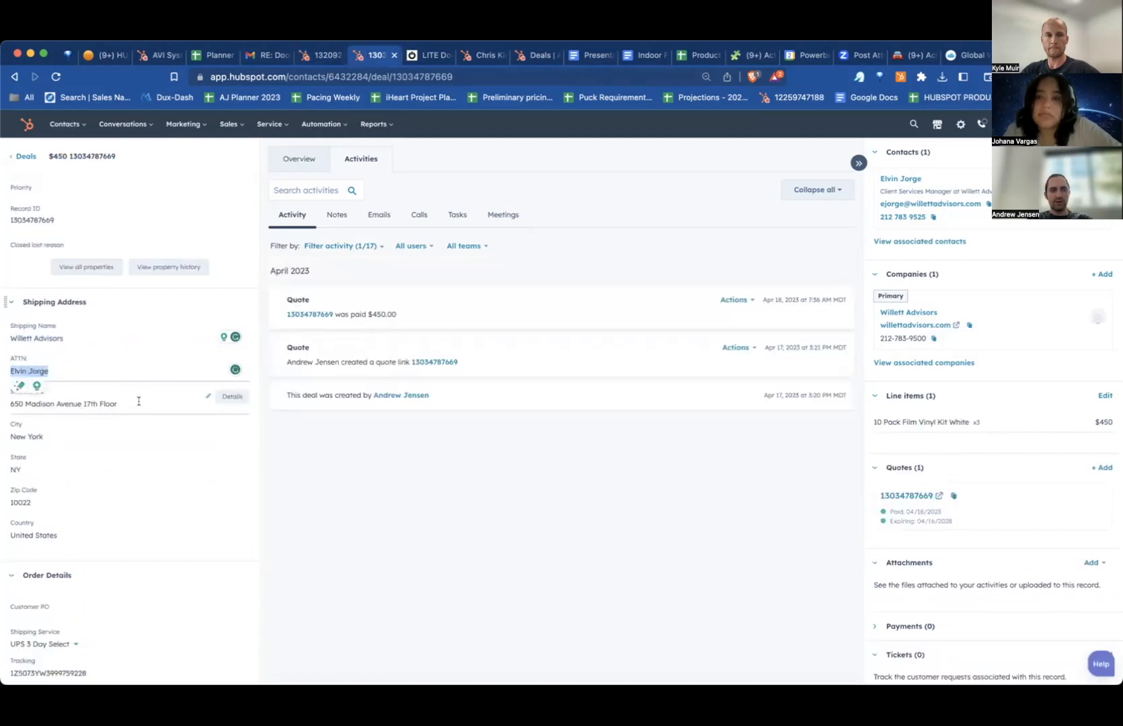
{"action": "left_click_drag", "start_coordinate": [138, 401], "coordinate": [4, 405]}
{"action": "key", "text": "ctrl+c"}
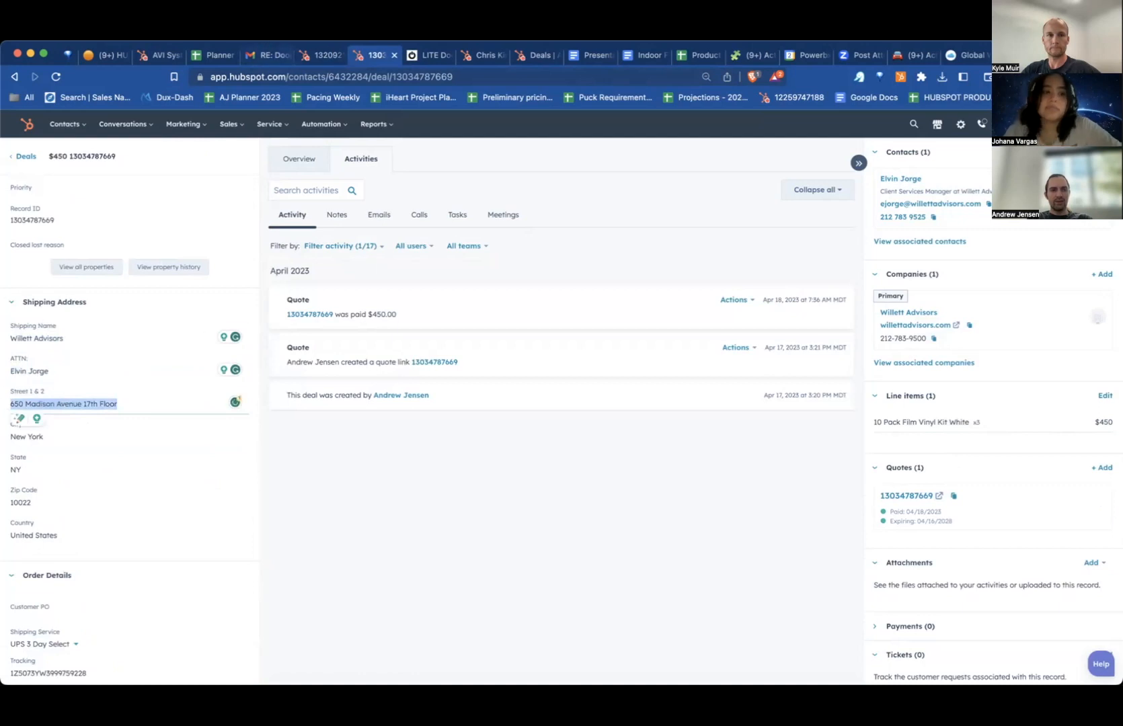
{"action": "left_click", "coordinate": [321, 55]}
{"action": "left_click", "coordinate": [65, 435]}
{"action": "key", "text": "ctrl+v"}
Copy the city from the contact's earlier deal into the new deal's City field.
{"action": "left_click", "coordinate": [373, 55]}
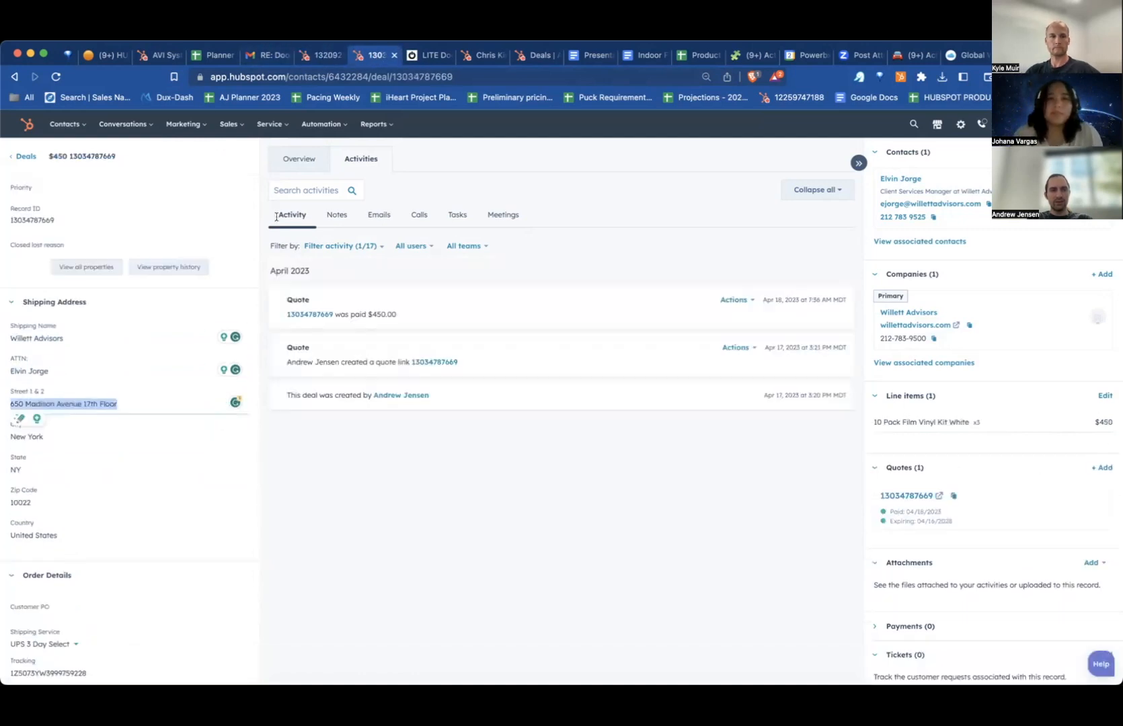
{"action": "left_click_drag", "start_coordinate": [115, 434], "coordinate": [7, 425]}
{"action": "key", "text": "ctrl+c"}
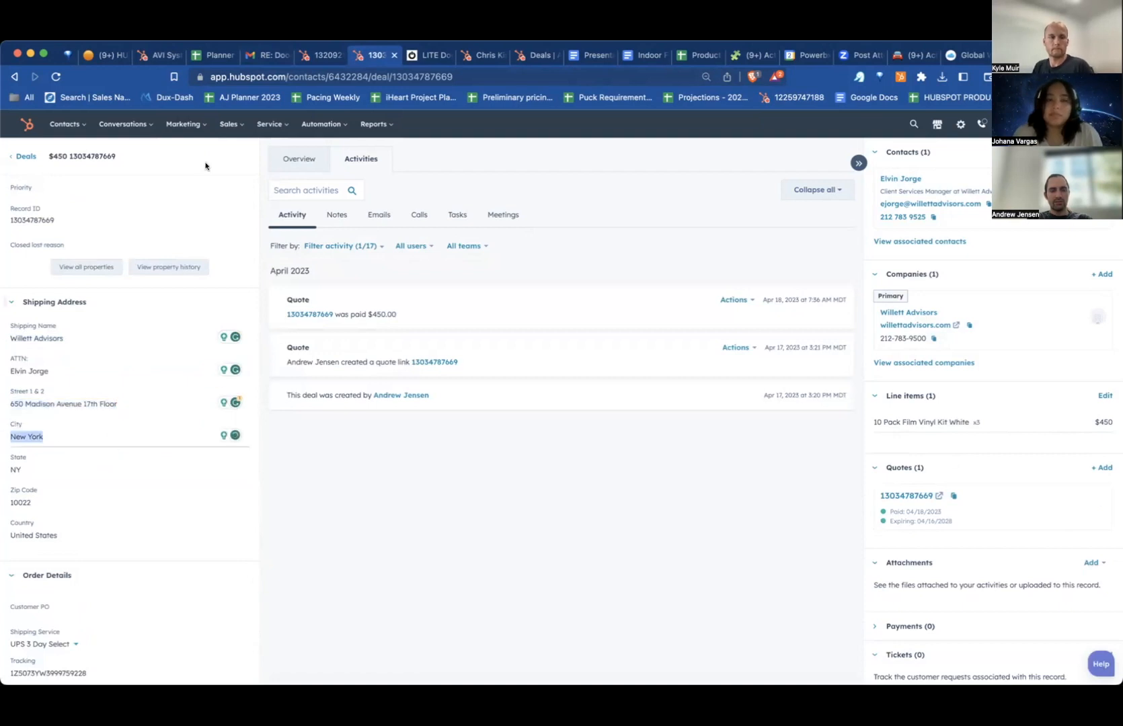
{"action": "left_click", "coordinate": [318, 56]}
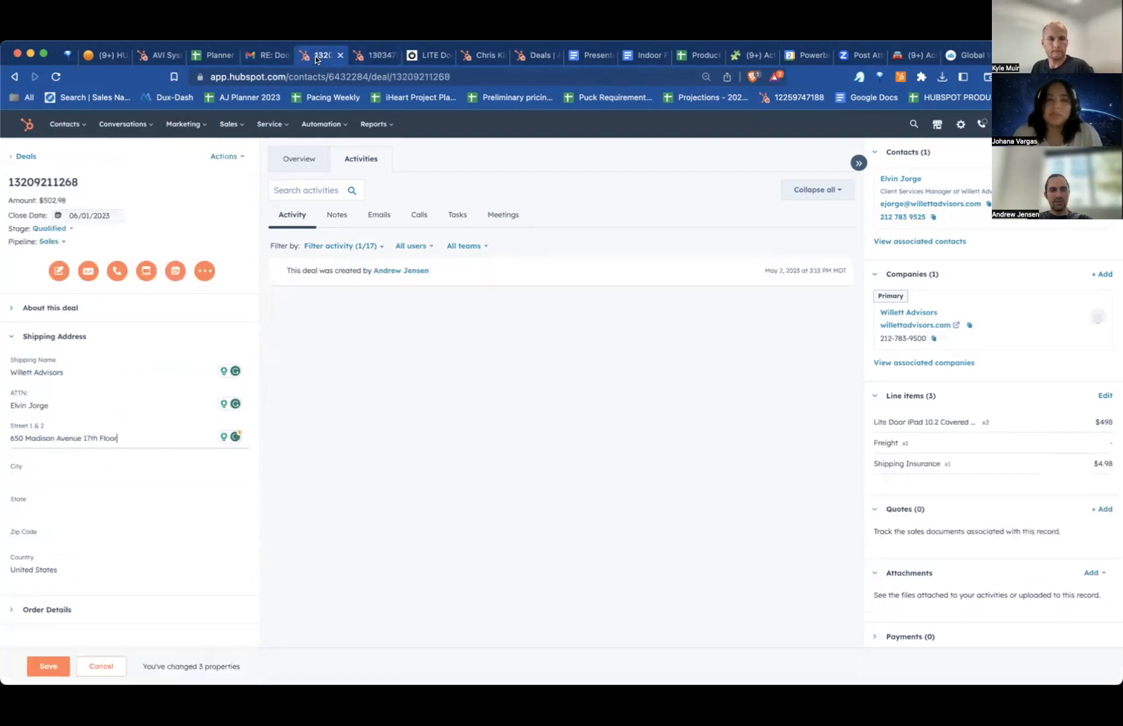
{"action": "left_click", "coordinate": [45, 470]}
{"action": "key", "text": "ctrl+v"}
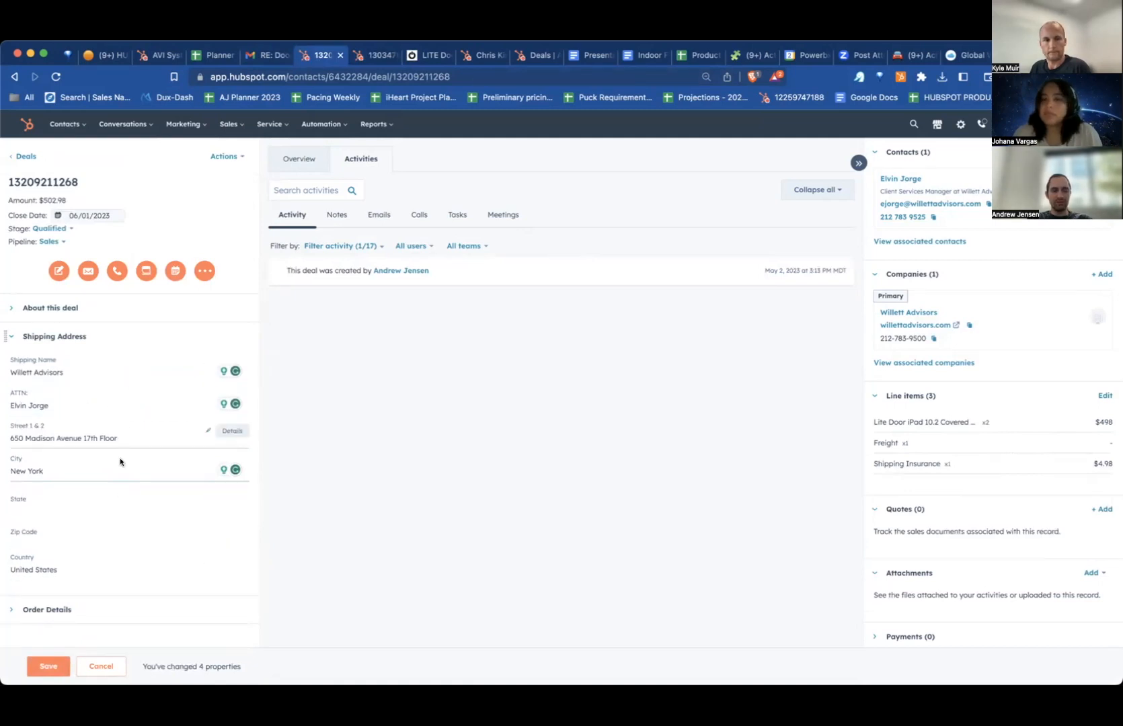
{"action": "left_click", "coordinate": [120, 437]}
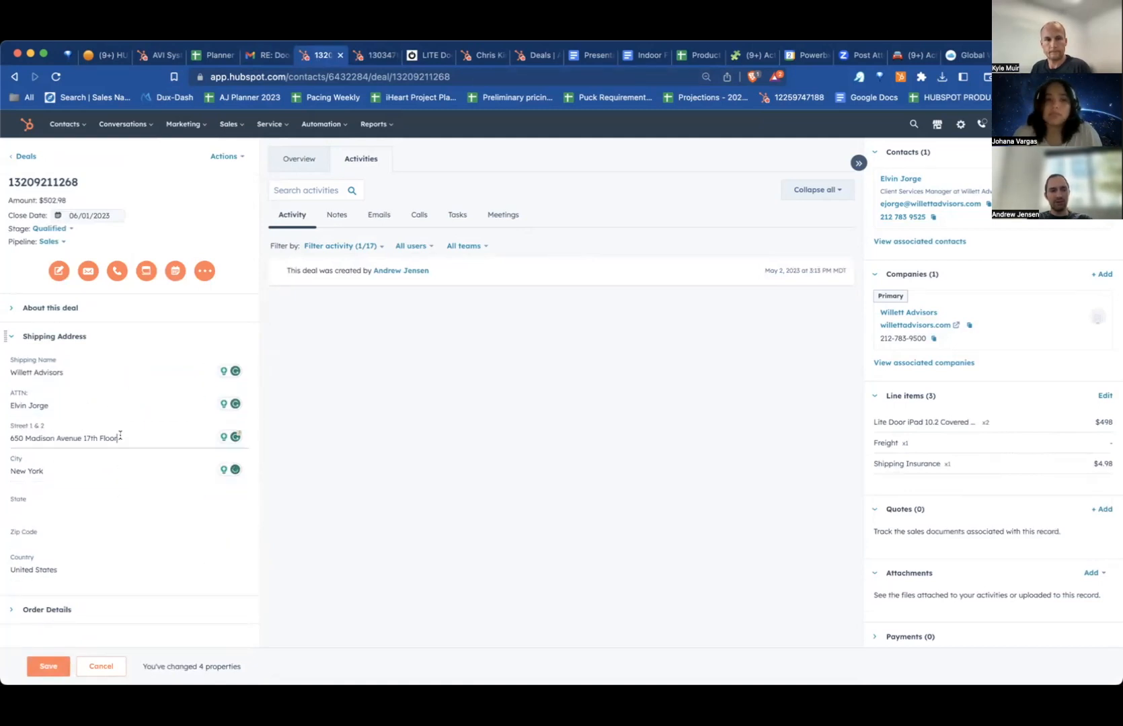
{"action": "left_click", "coordinate": [61, 471]}
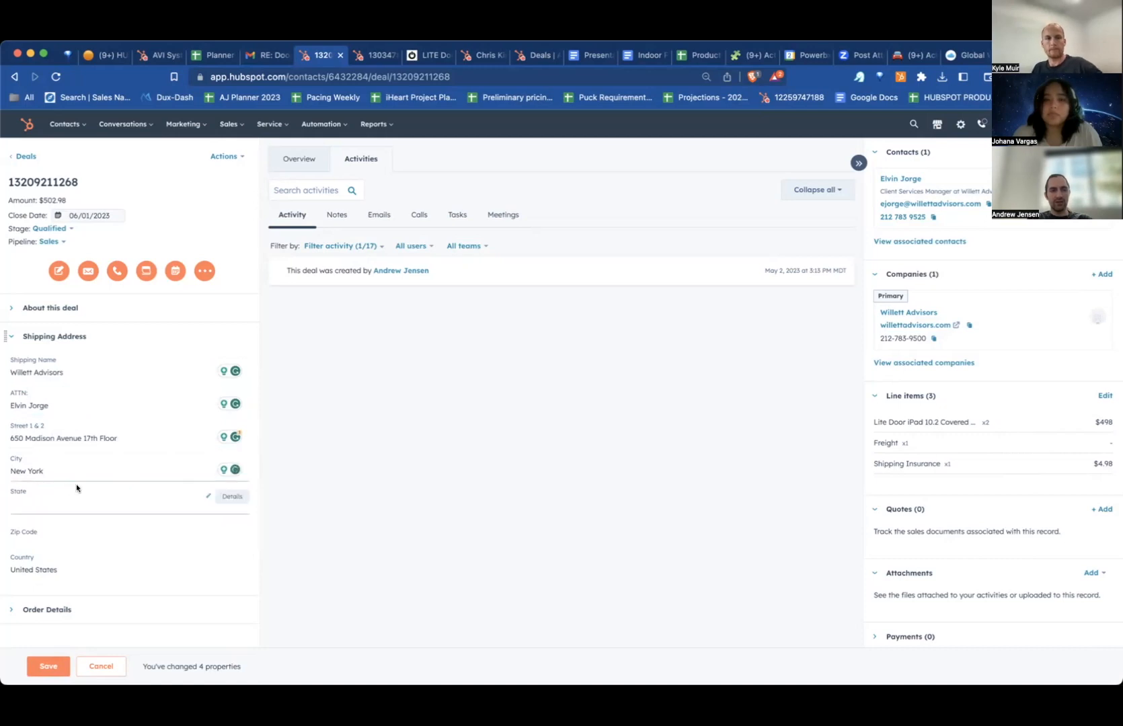
Fill in the new deal's State and Zip Code to match the earlier deal, and save the shipping address.
{"action": "left_click", "coordinate": [374, 55]}
{"action": "left_click", "coordinate": [30, 470]}
{"action": "key", "text": "Tab"}
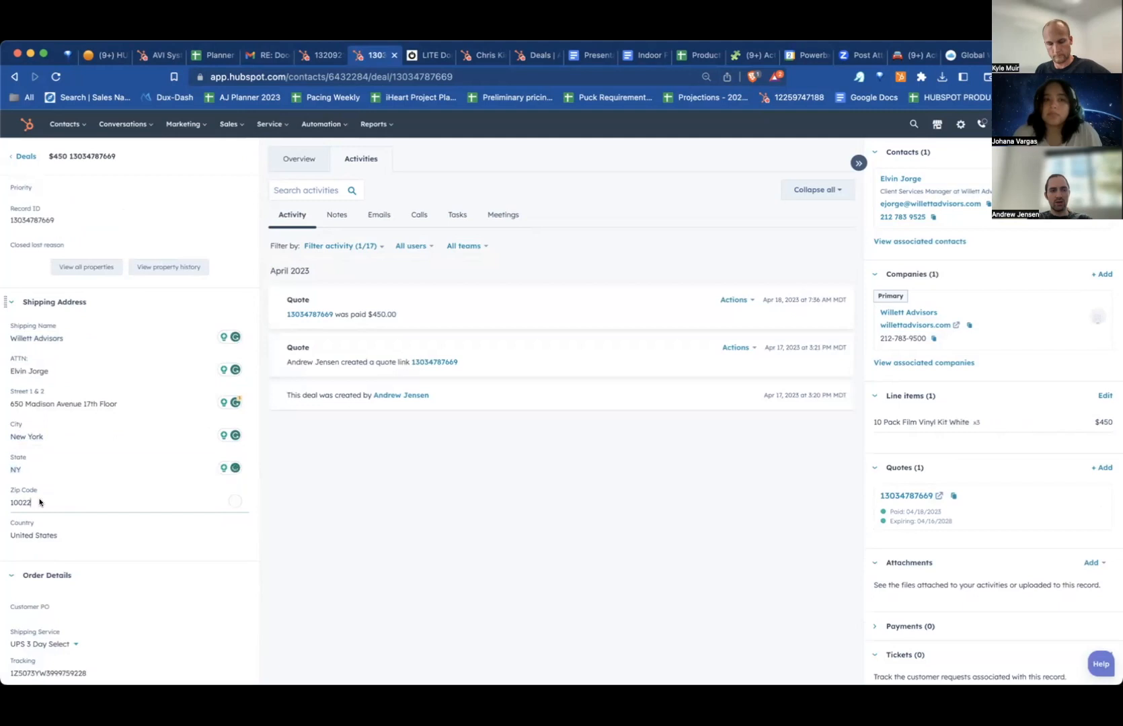
{"action": "left_click", "coordinate": [318, 56]}
{"action": "left_click", "coordinate": [26, 497]}
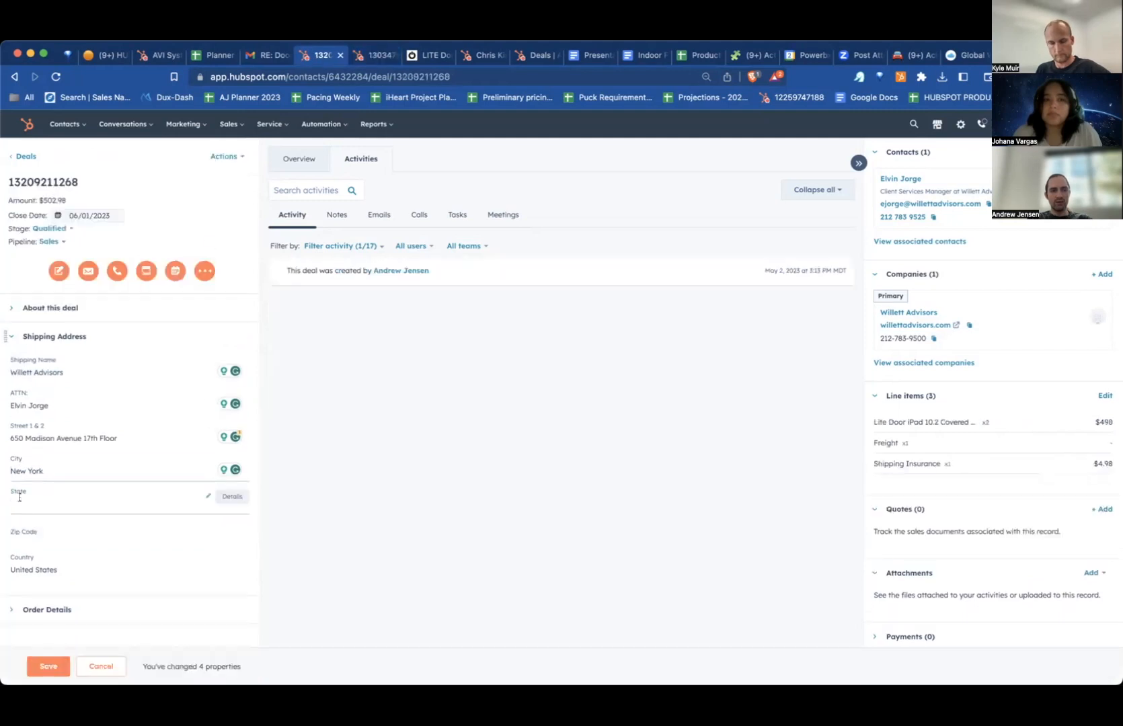
{"action": "type", "text": "NY"}
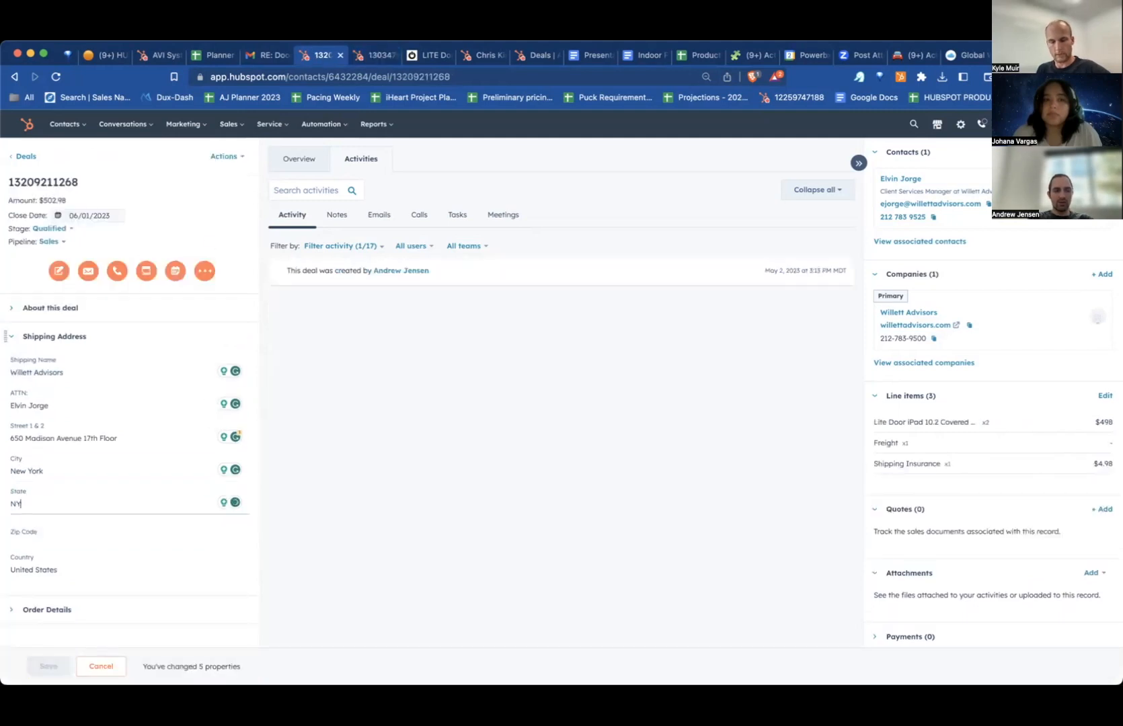
{"action": "key", "text": "Tab"}
{"action": "type", "text": "10022"}
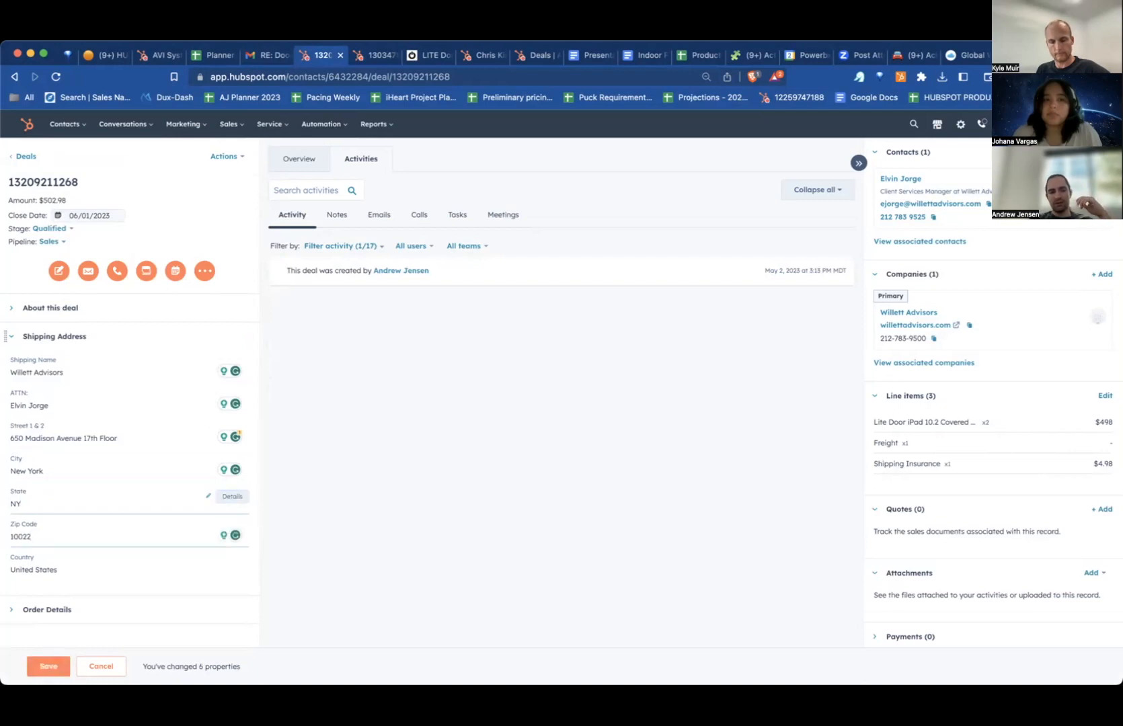
{"action": "left_click", "coordinate": [287, 467]}
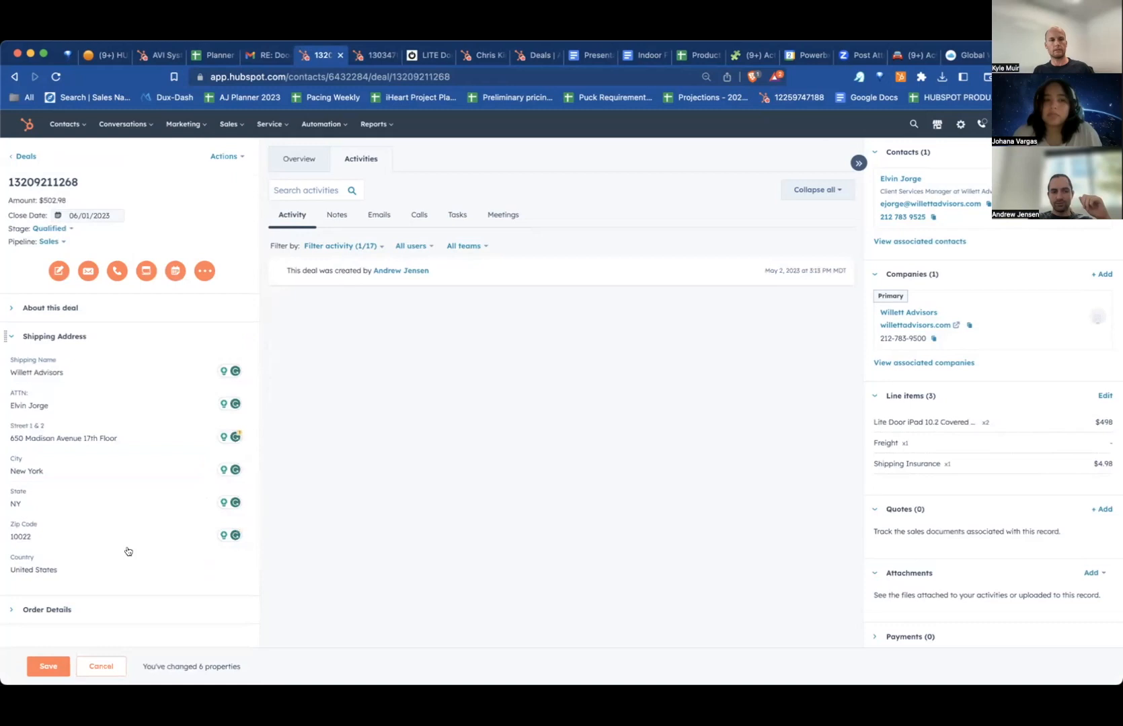
{"action": "left_click", "coordinate": [48, 666]}
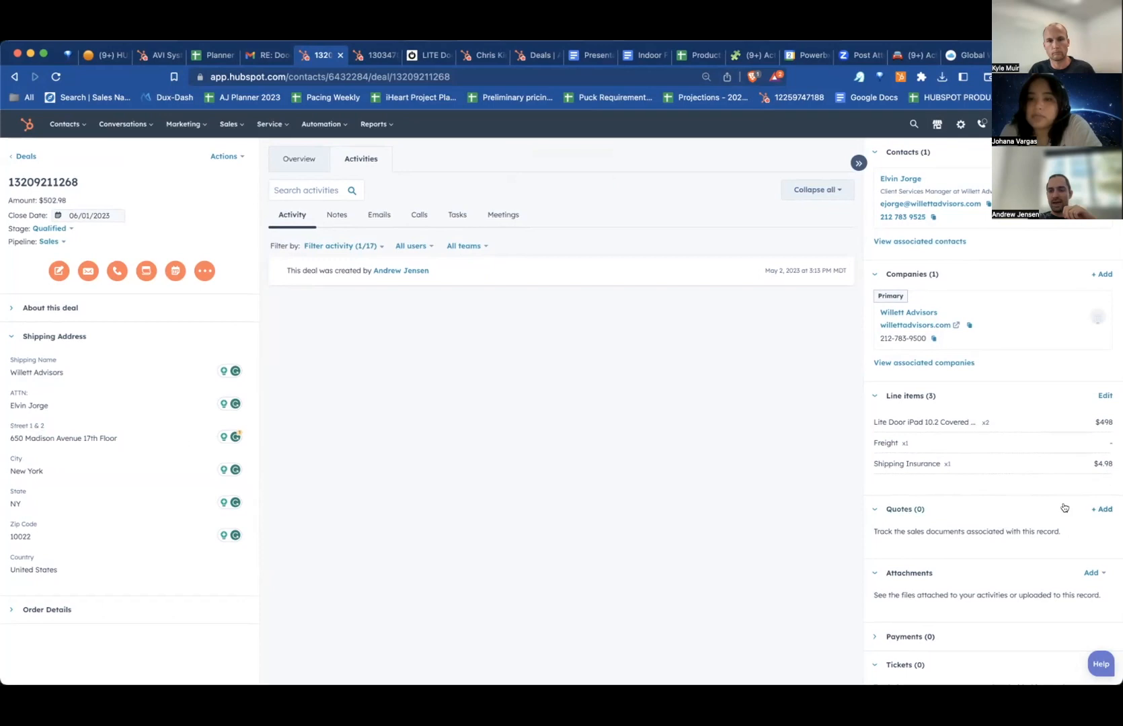
Add a quote to the new deal using the PBX Proposal 7/26/2022 template.
{"action": "left_click", "coordinate": [1101, 509]}
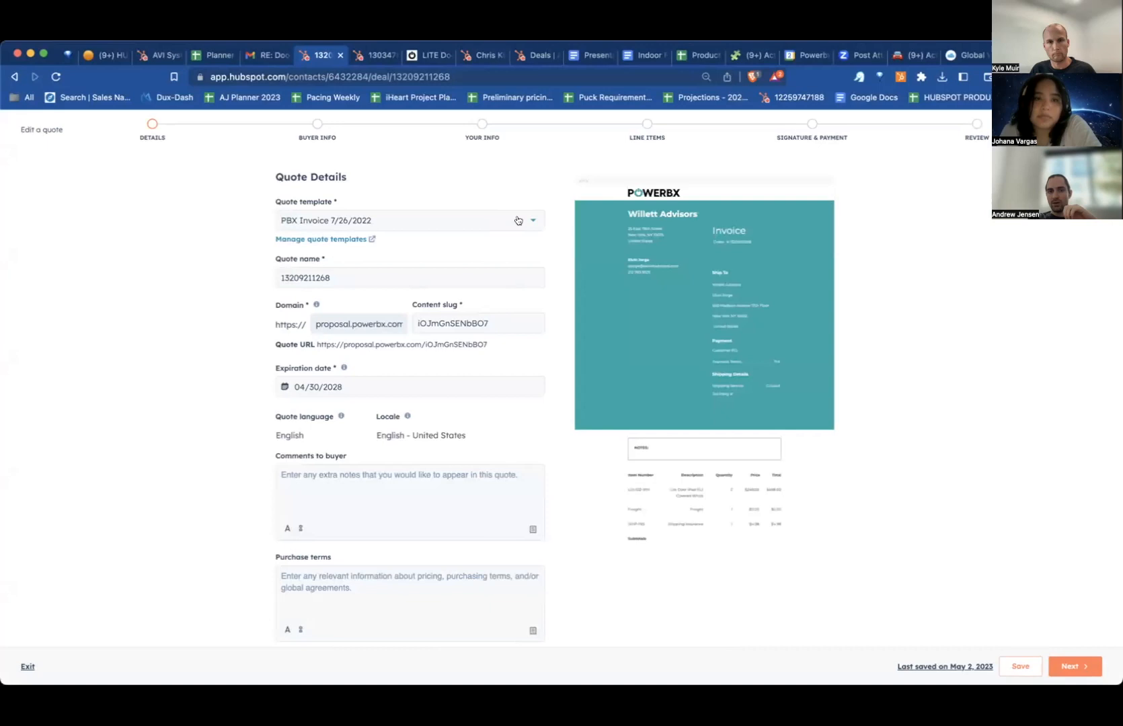
{"action": "left_click", "coordinate": [518, 221]}
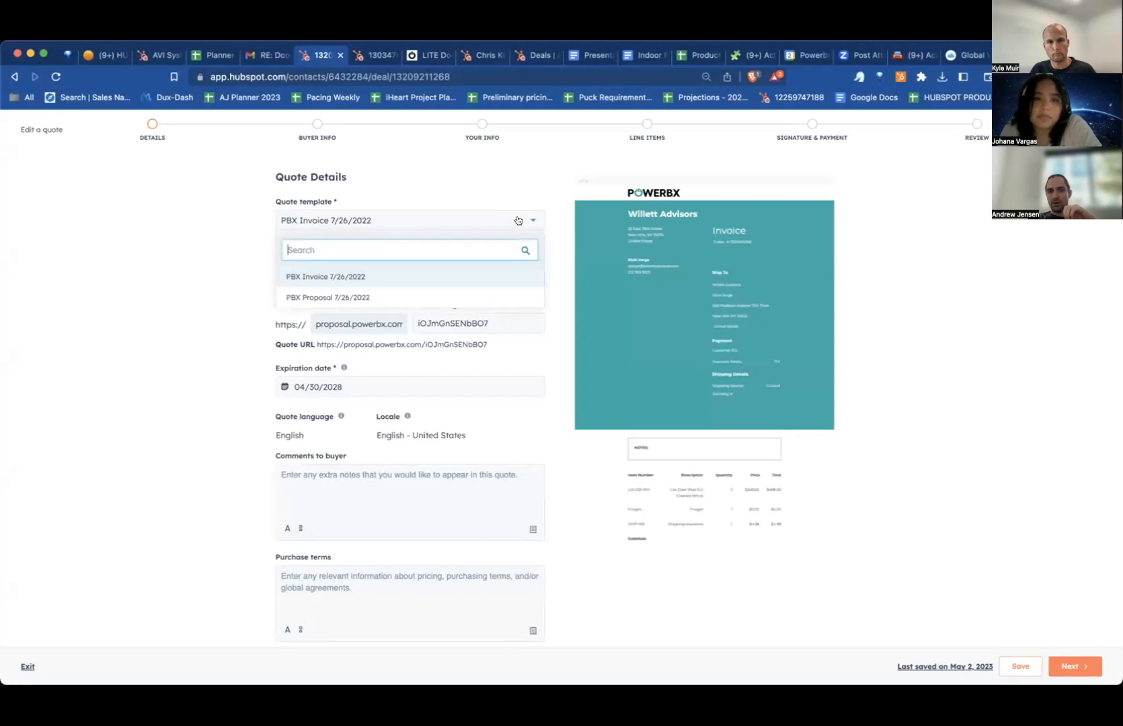
{"action": "left_click", "coordinate": [403, 291]}
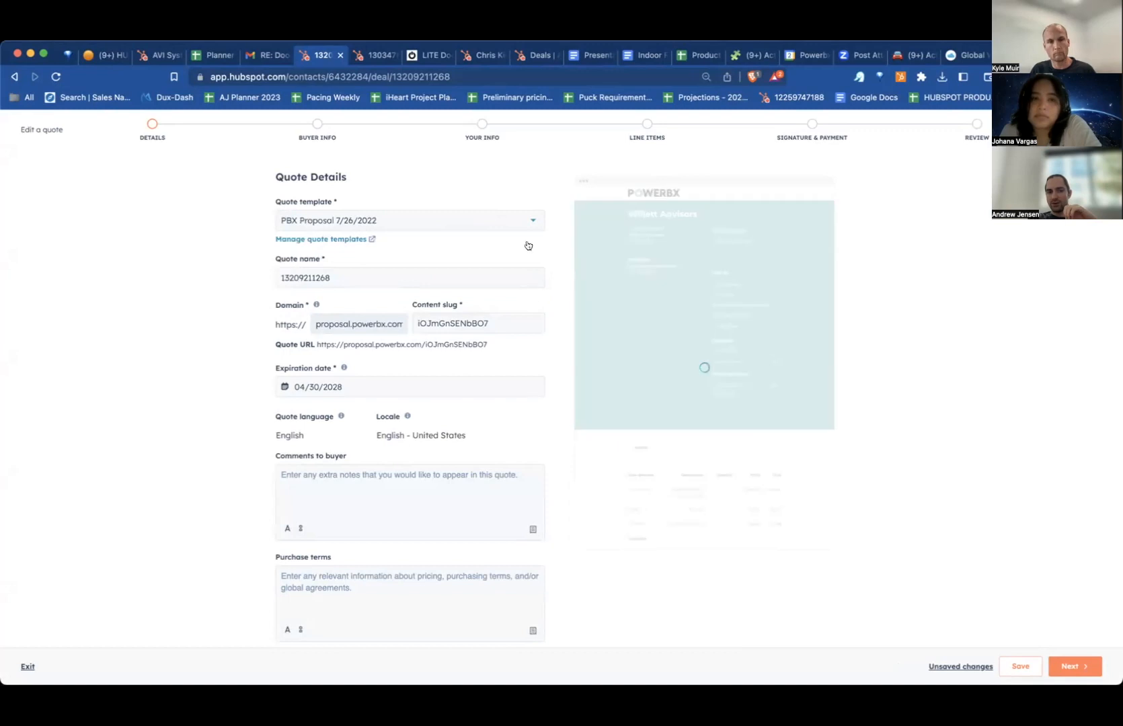
Insert the "5% discount and financing" snippet into the quote's comments to buyer.
{"action": "scroll", "coordinate": [557, 310], "scroll_direction": "down", "scroll_amount": 1}
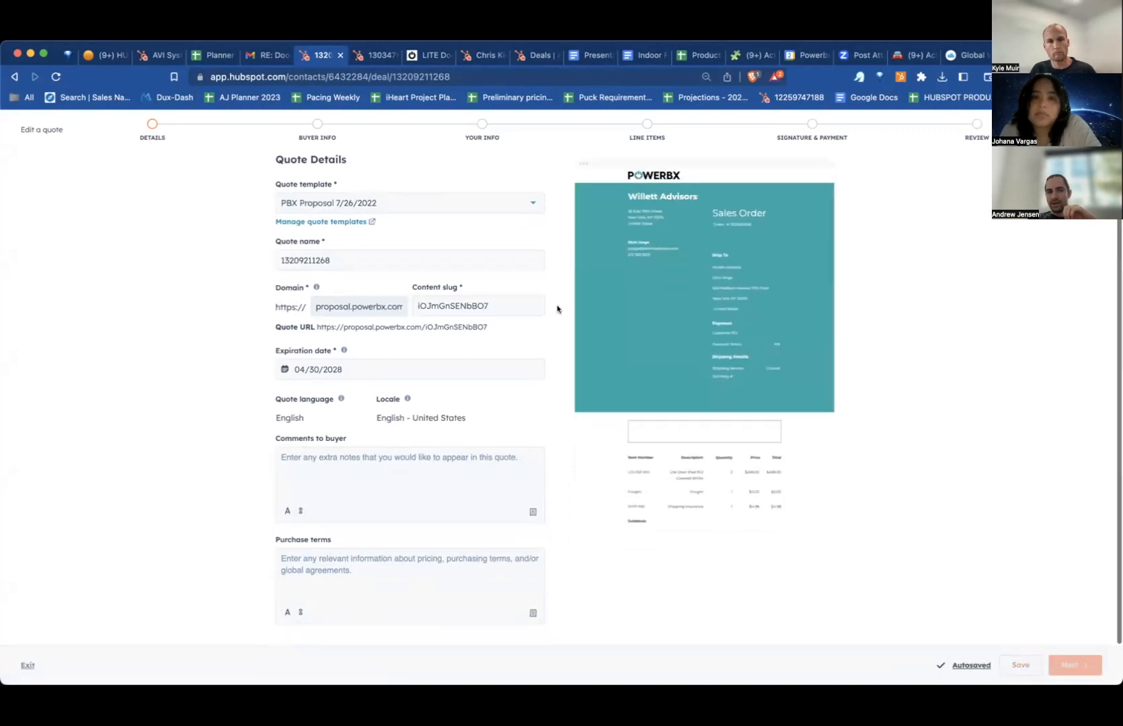
{"action": "left_click", "coordinate": [486, 463]}
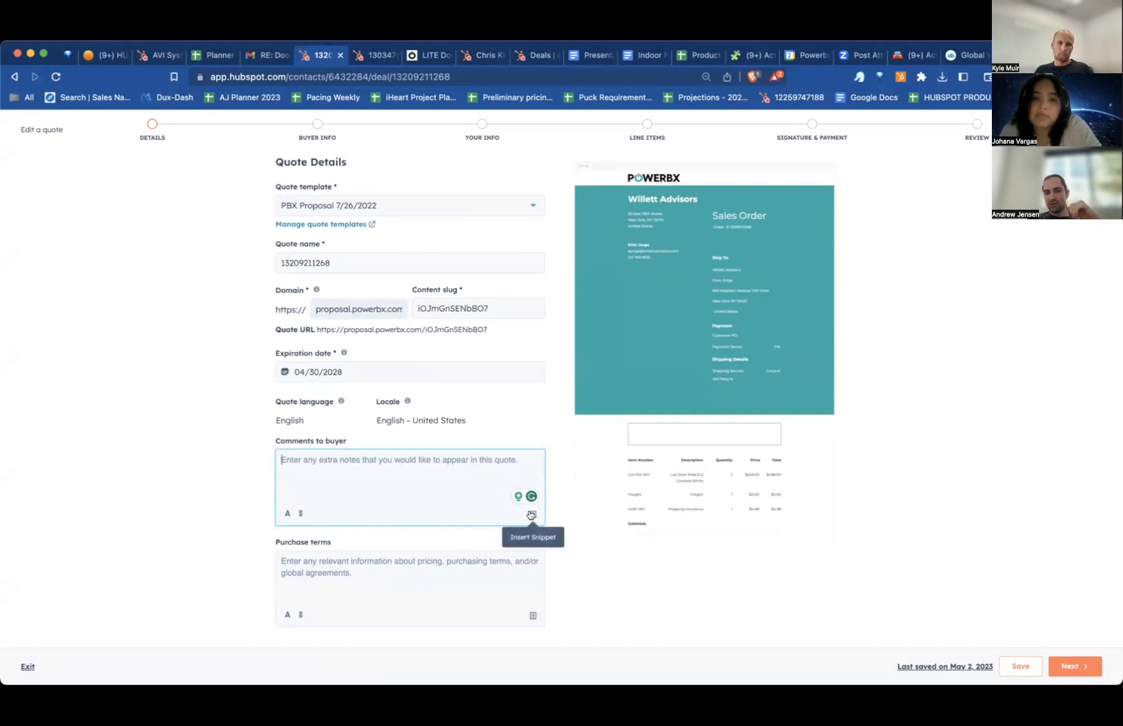
{"action": "left_click", "coordinate": [530, 515]}
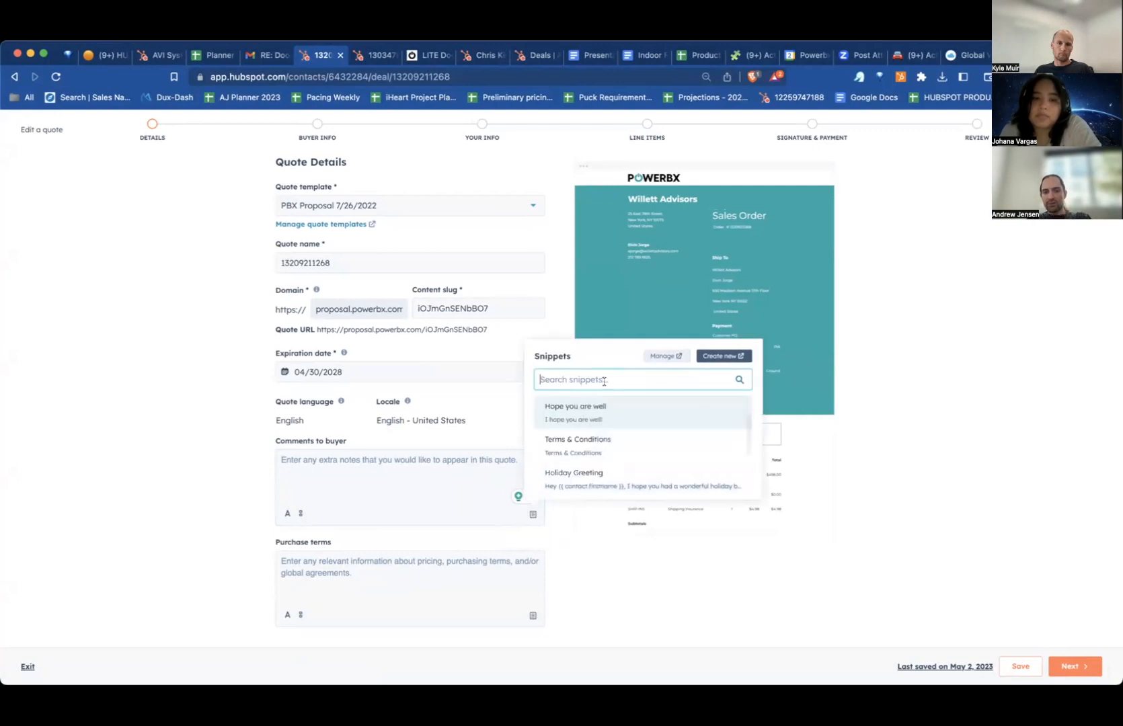
{"action": "type", "text": "5"}
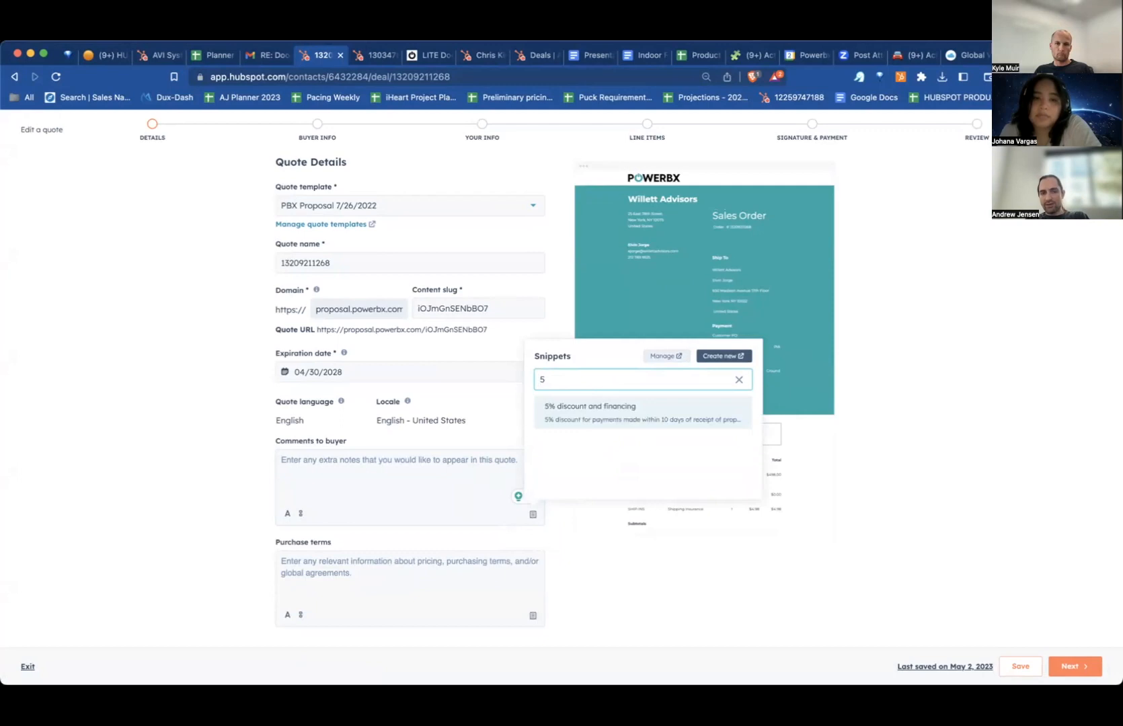
{"action": "left_click", "coordinate": [611, 407]}
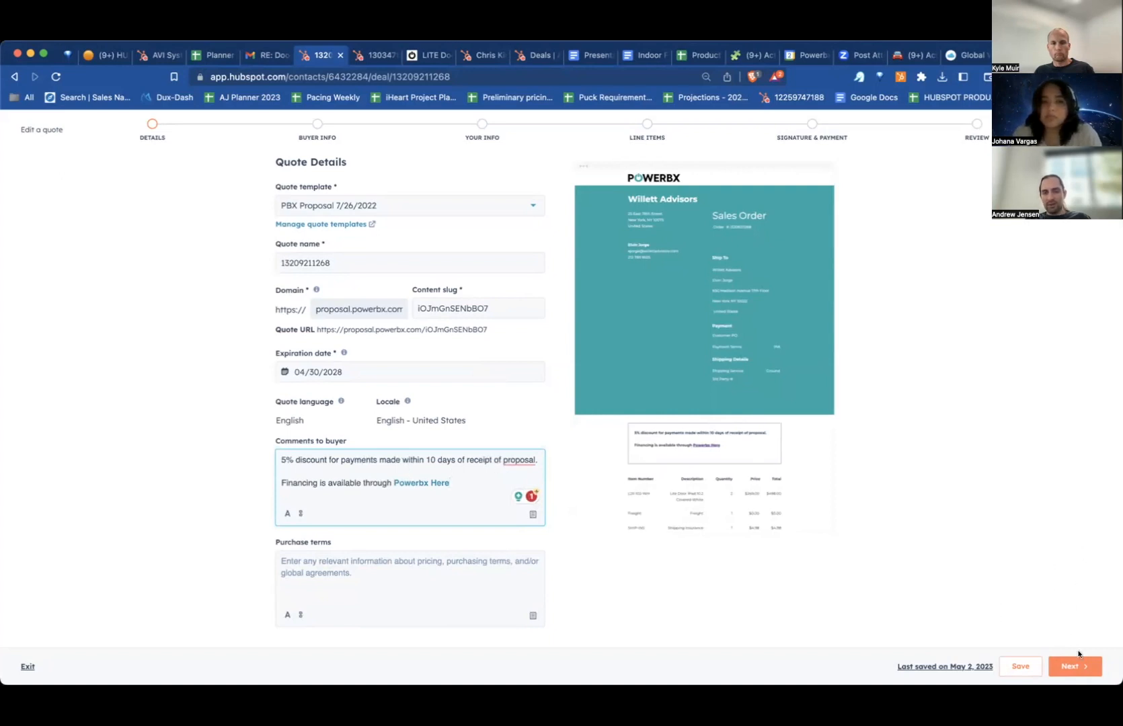
Accept the quote's details, buyer information and seller information, and proceed to the line items review.
{"action": "left_click", "coordinate": [1070, 668]}
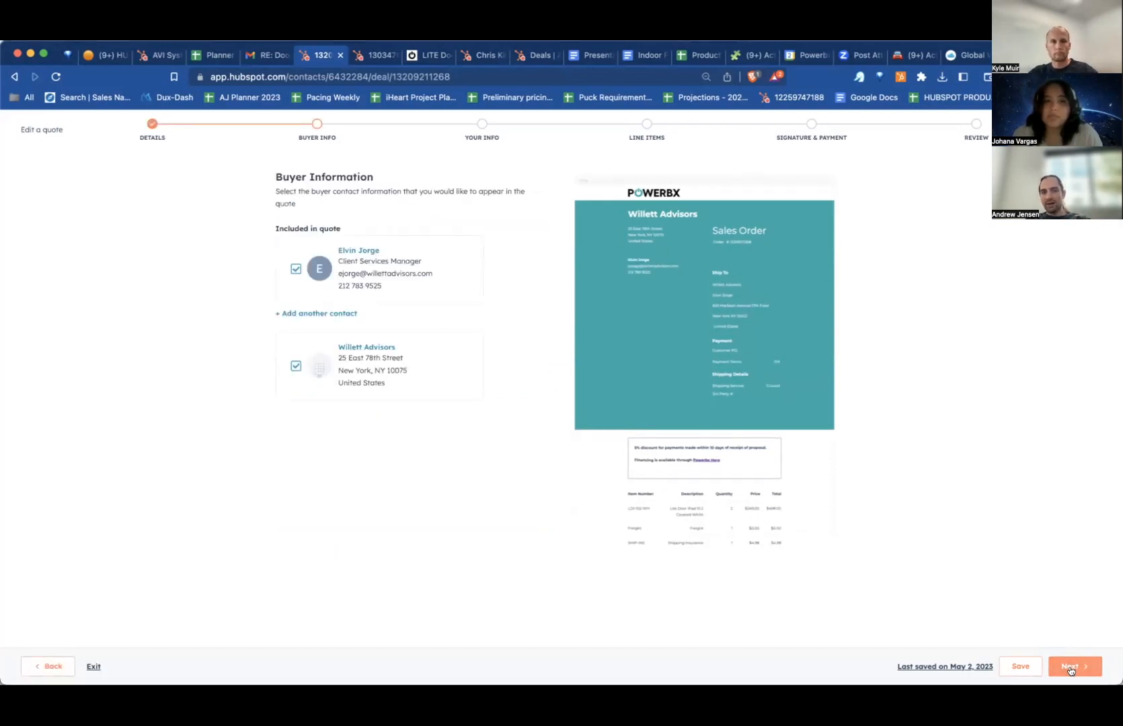
{"action": "left_click", "coordinate": [1070, 668]}
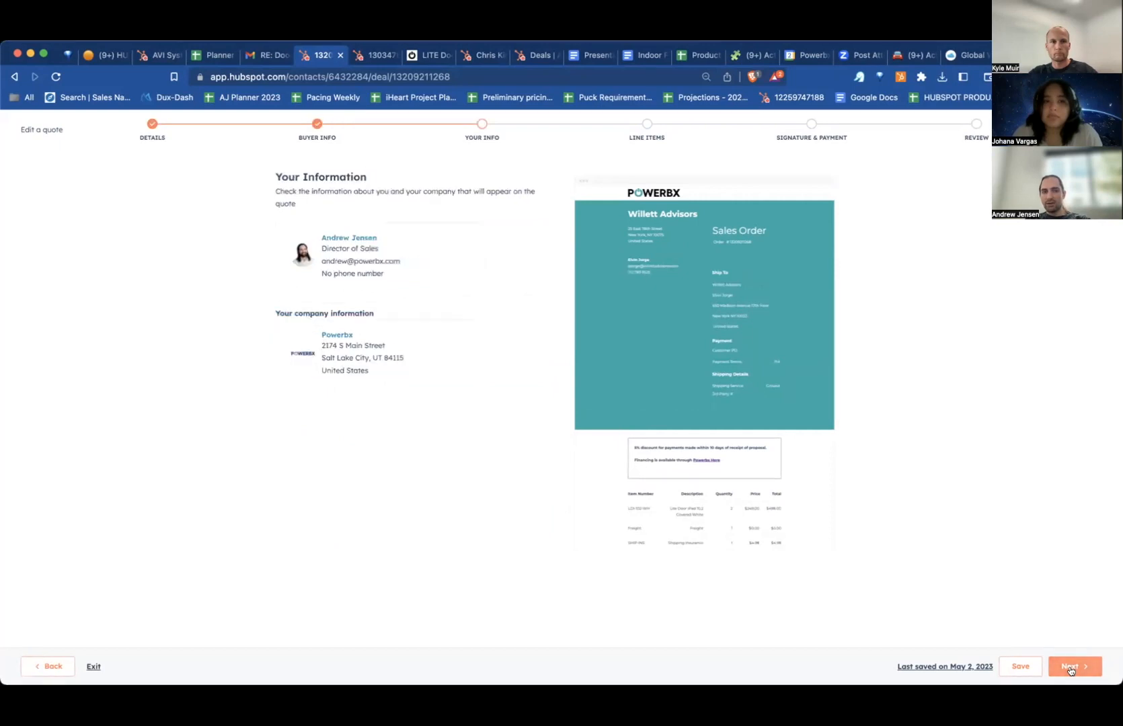
{"action": "left_click", "coordinate": [1070, 668]}
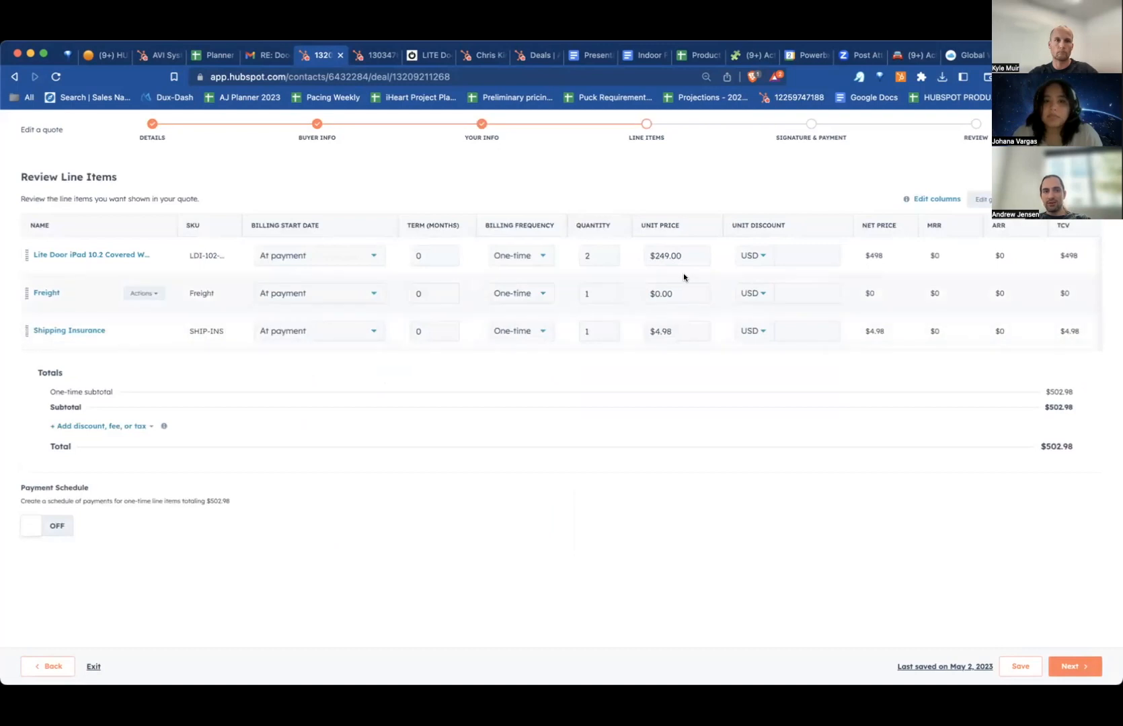
{"action": "left_click", "coordinate": [376, 57]}
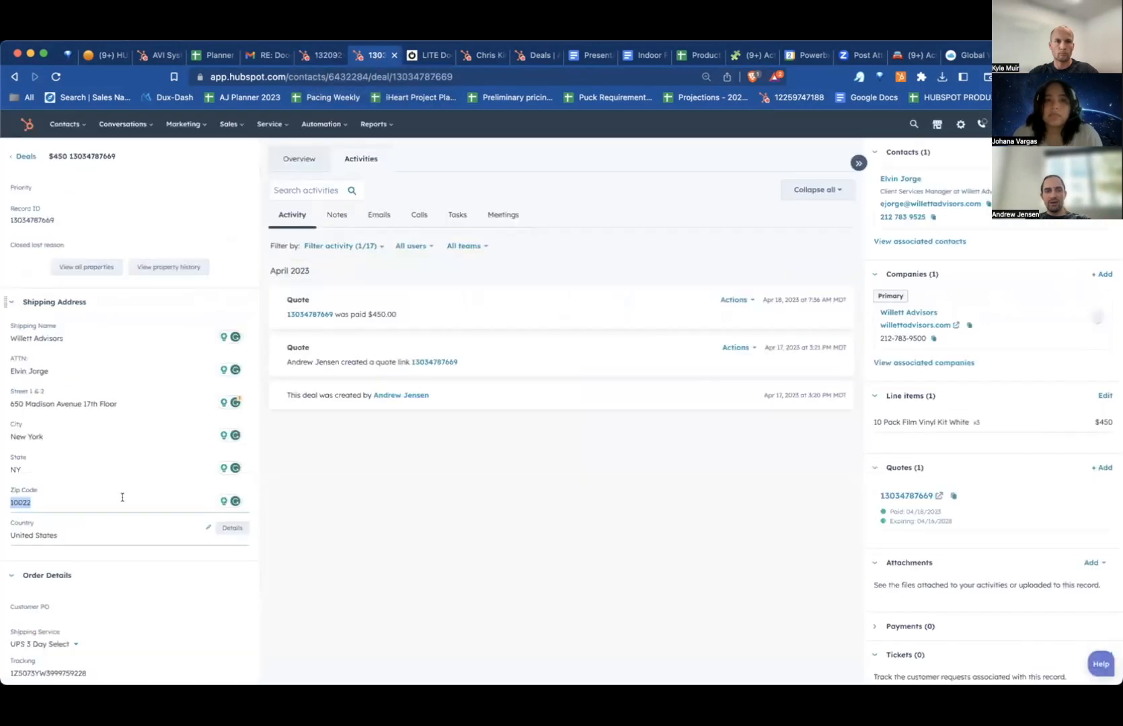
{"action": "left_click", "coordinate": [318, 56]}
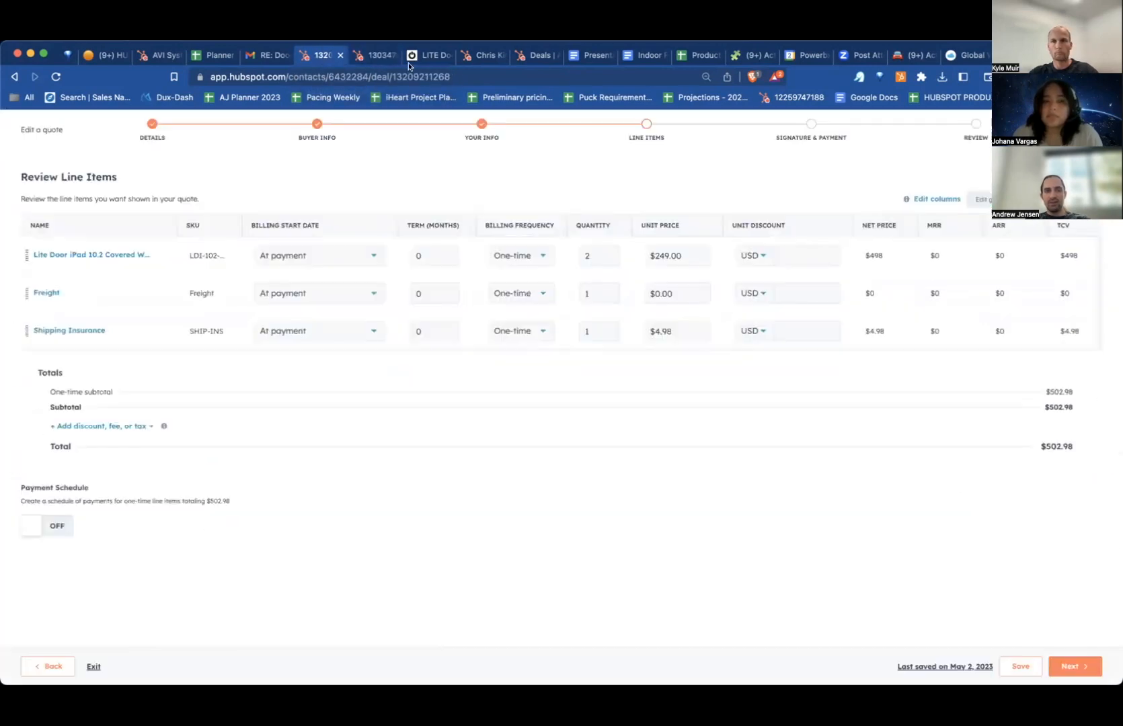
{"action": "left_click", "coordinate": [374, 57]}
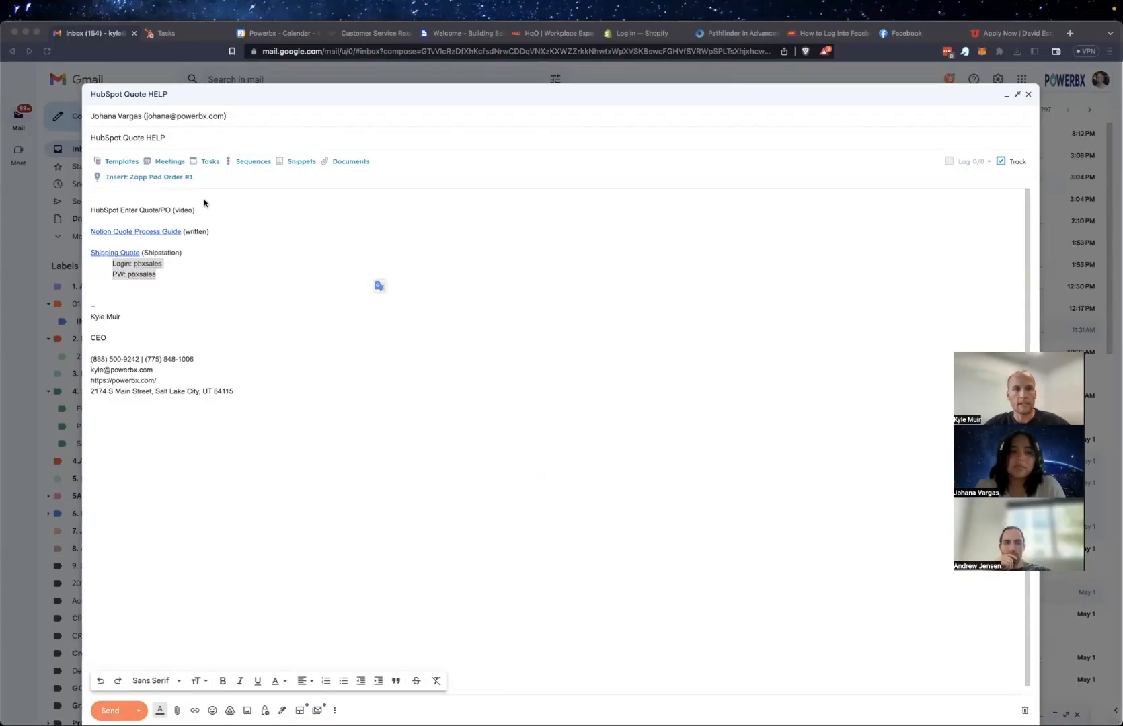
{"action": "left_click", "coordinate": [108, 211]}
{"action": "left_click_drag", "start_coordinate": [117, 205], "coordinate": [127, 233]}
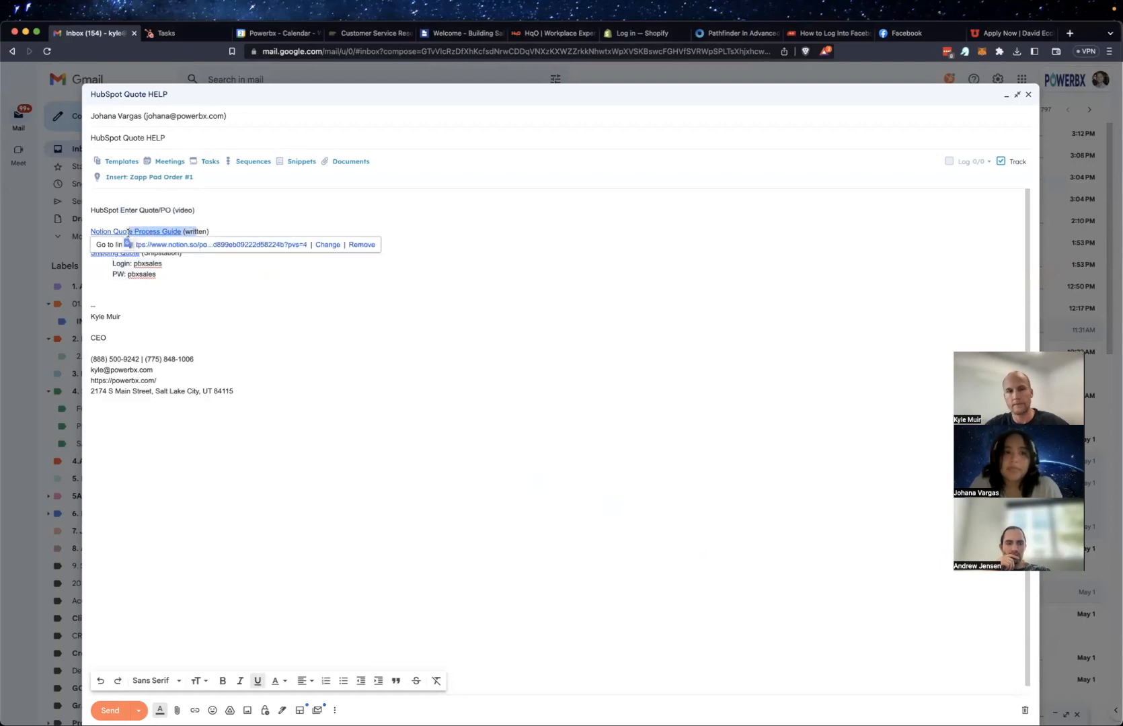
{"action": "left_click", "coordinate": [197, 303]}
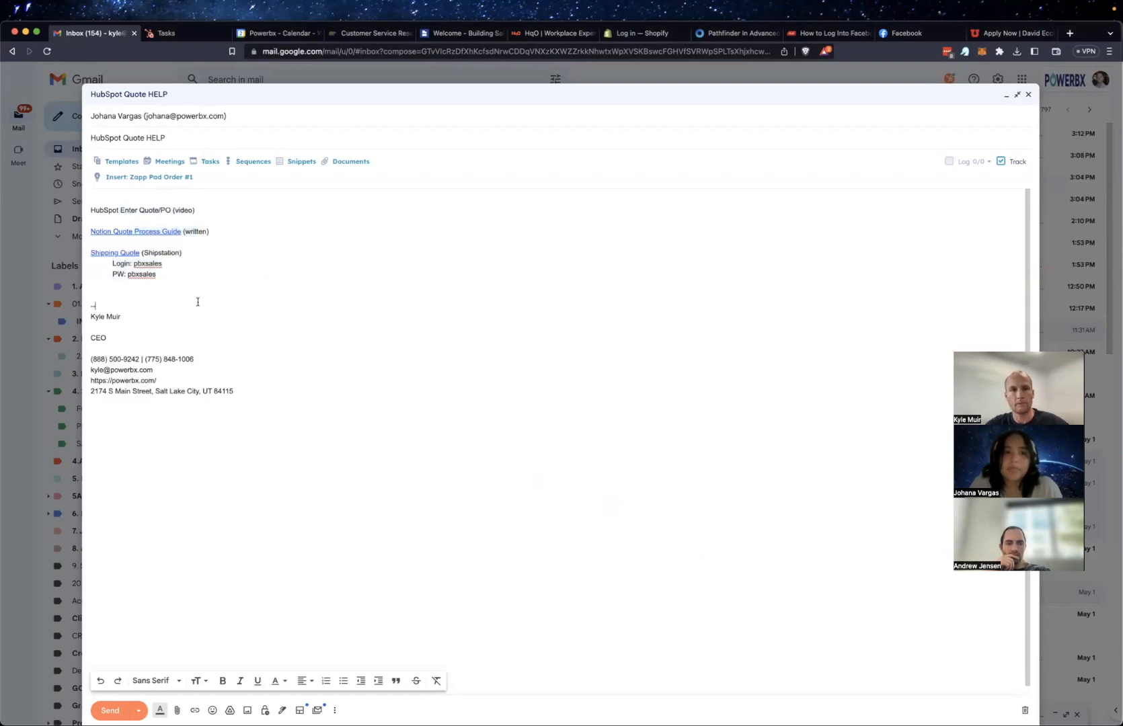
{"action": "left_click", "coordinate": [102, 252]}
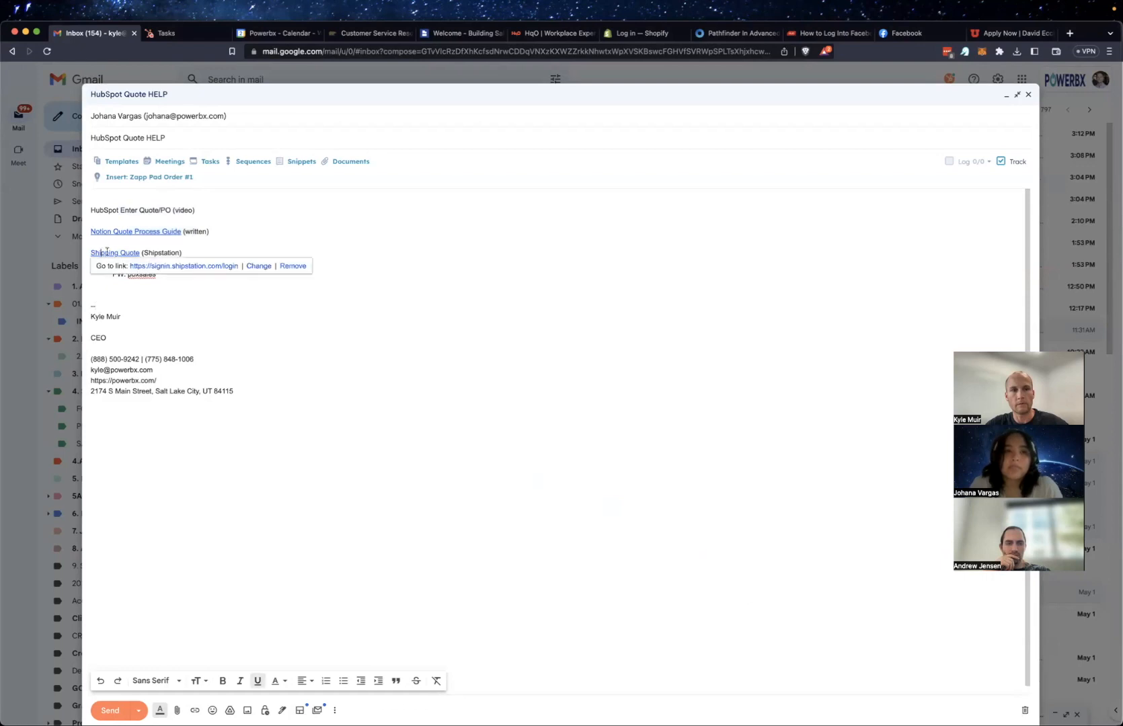
{"action": "left_click", "coordinate": [169, 292]}
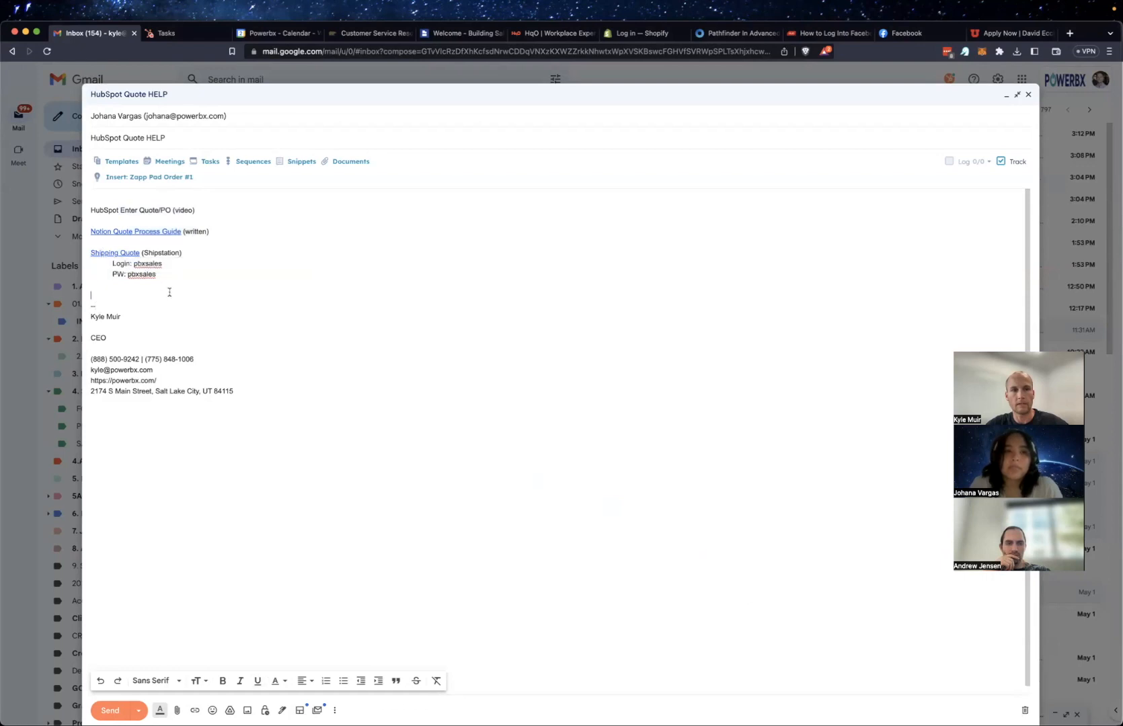
Open ShipStation through the Shipping Quote link in the HubSpot Quote HELP email draft, and open its rate calculator.
{"action": "left_click", "coordinate": [124, 253]}
{"action": "left_click", "coordinate": [152, 269]}
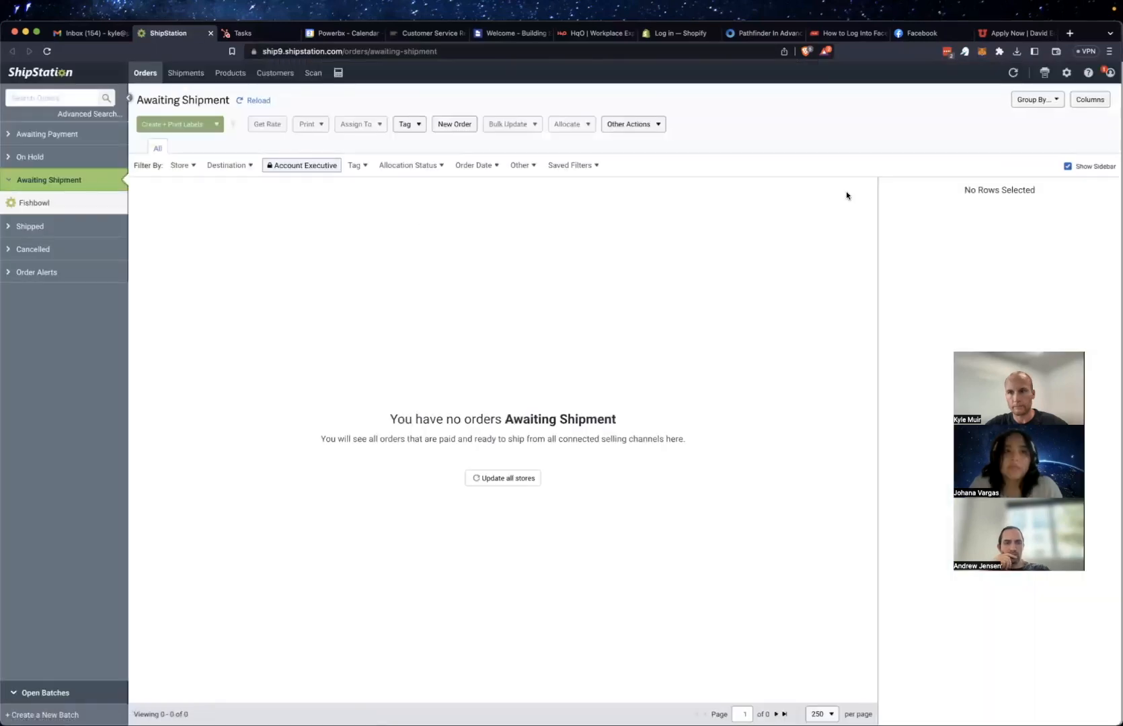
{"action": "left_click", "coordinate": [337, 73]}
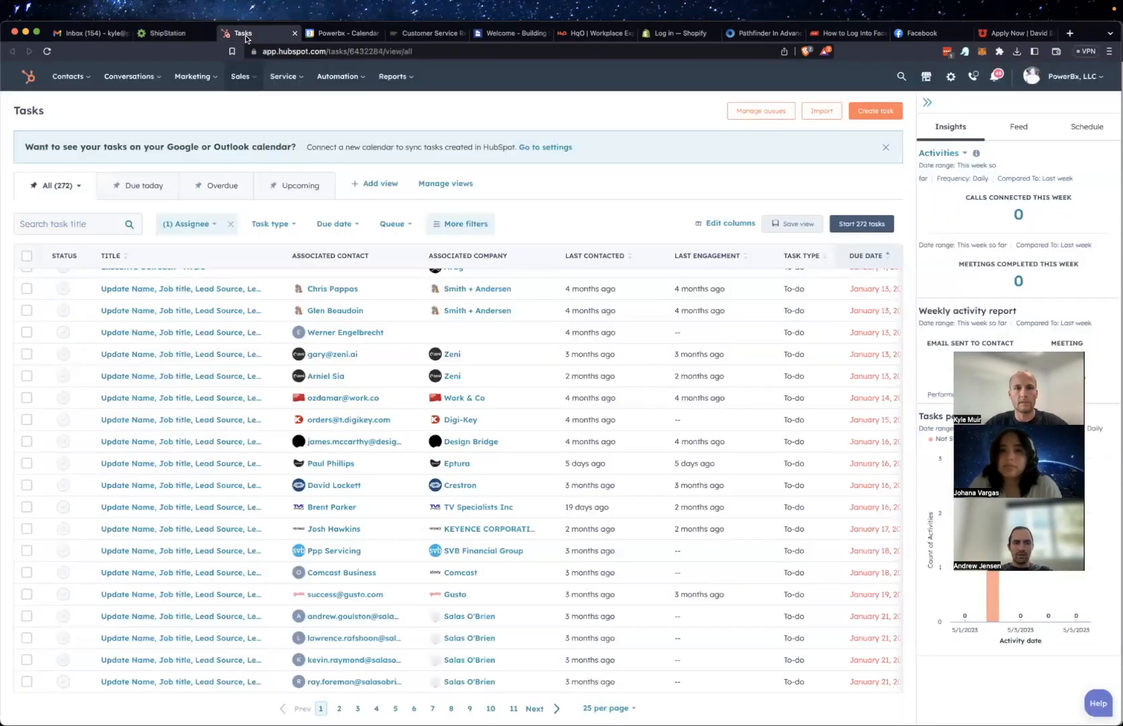
Switch to HubSpot, search for the new deal by its record ID and open it.
{"action": "left_click", "coordinate": [244, 33]}
{"action": "left_click", "coordinate": [902, 76]}
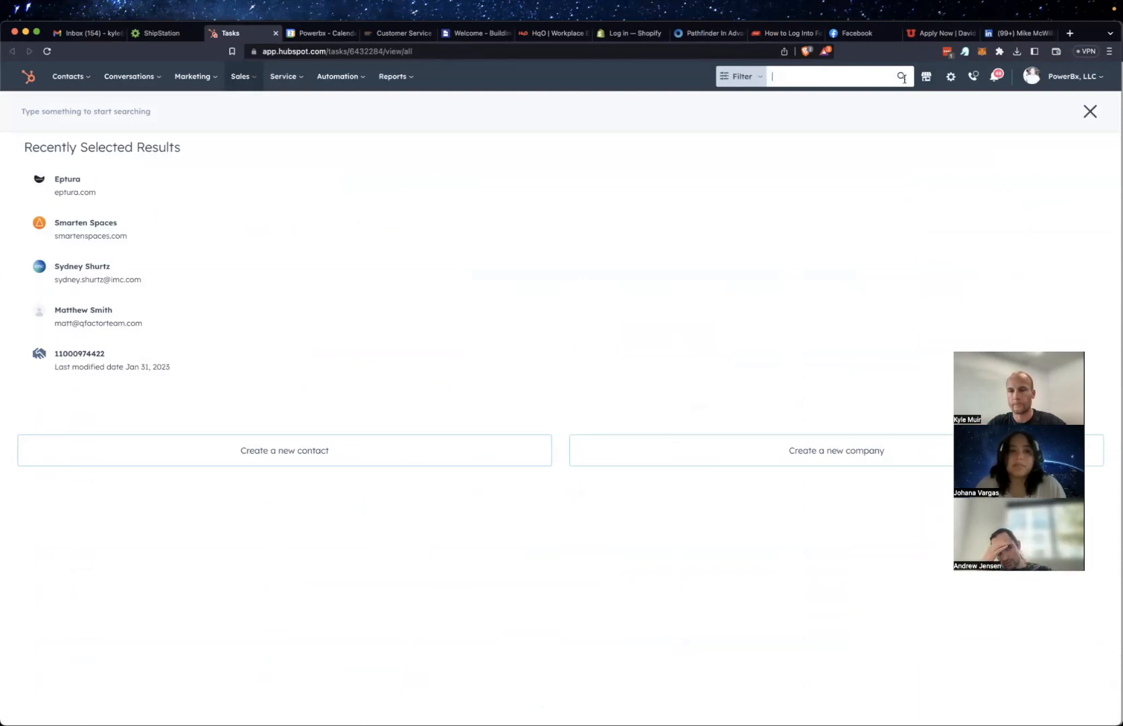
{"action": "type", "text": "1320"}
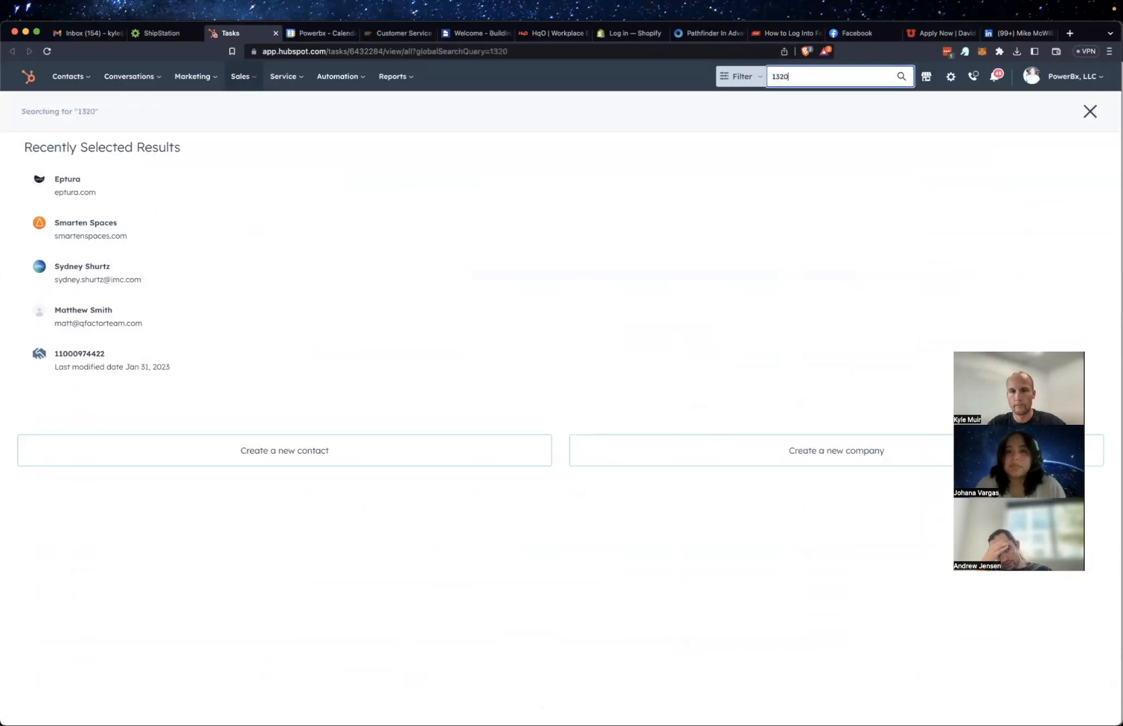
{"action": "type", "text": "9211"}
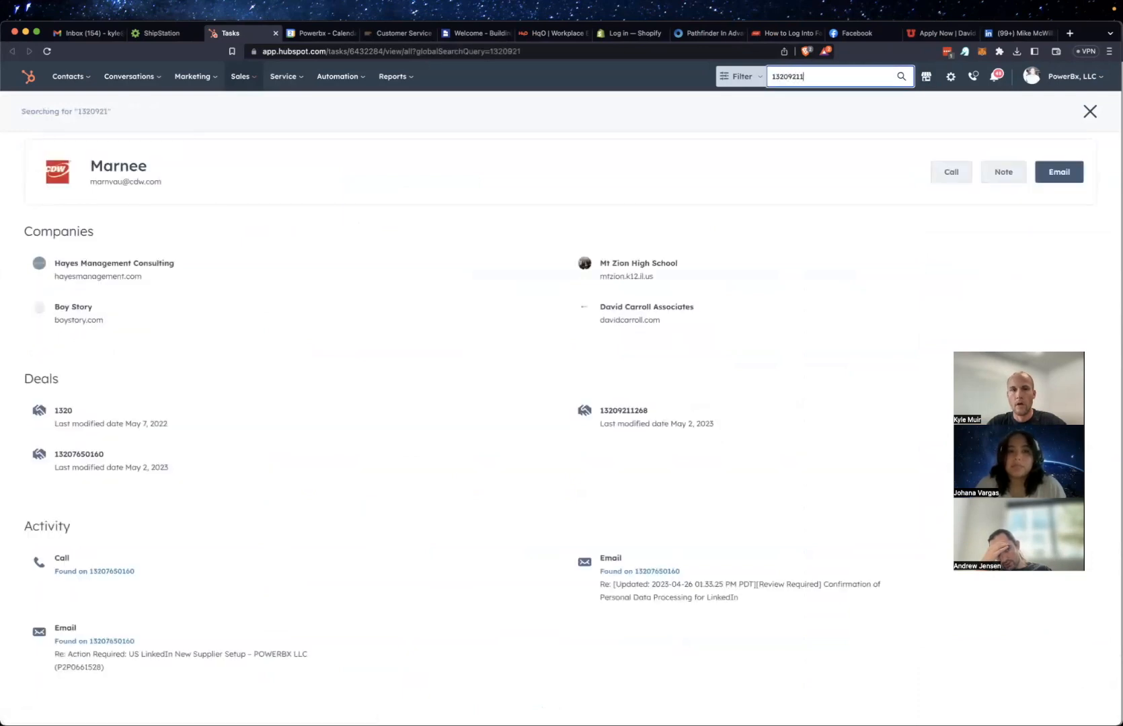
{"action": "left_click", "coordinate": [324, 191]}
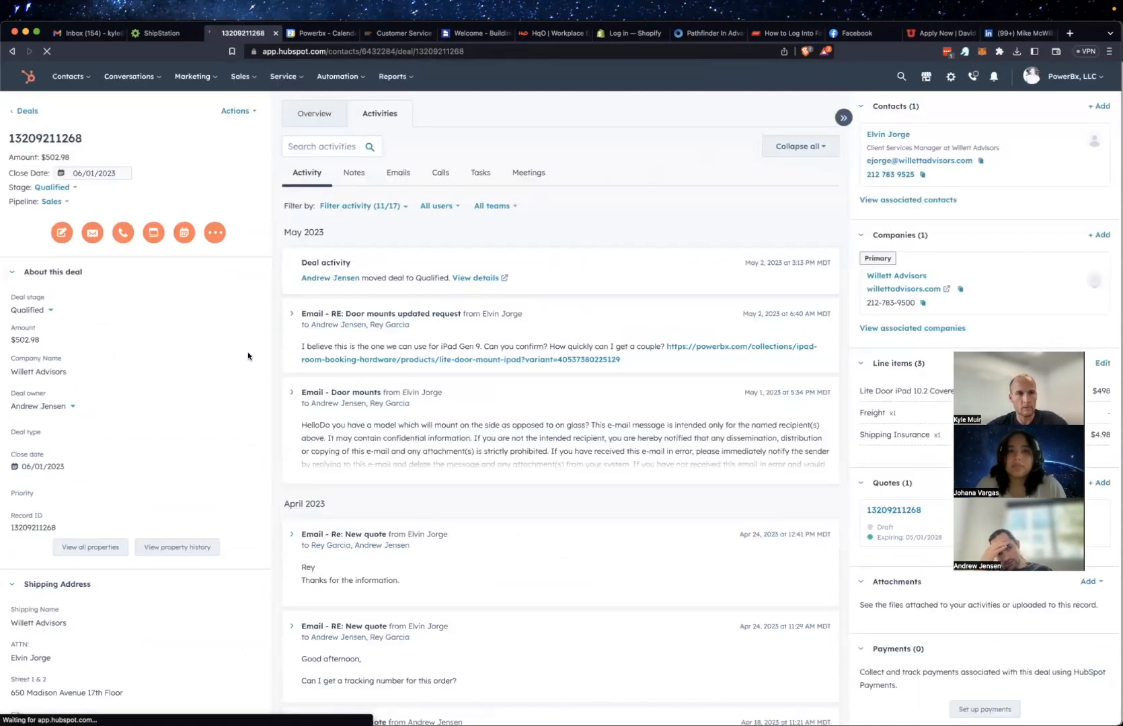
Look up the deal's shipping address and enter its city and postal code as the destination in ShipStation's Rate Browser.
{"action": "scroll", "coordinate": [104, 469], "scroll_direction": "down", "scroll_amount": 2}
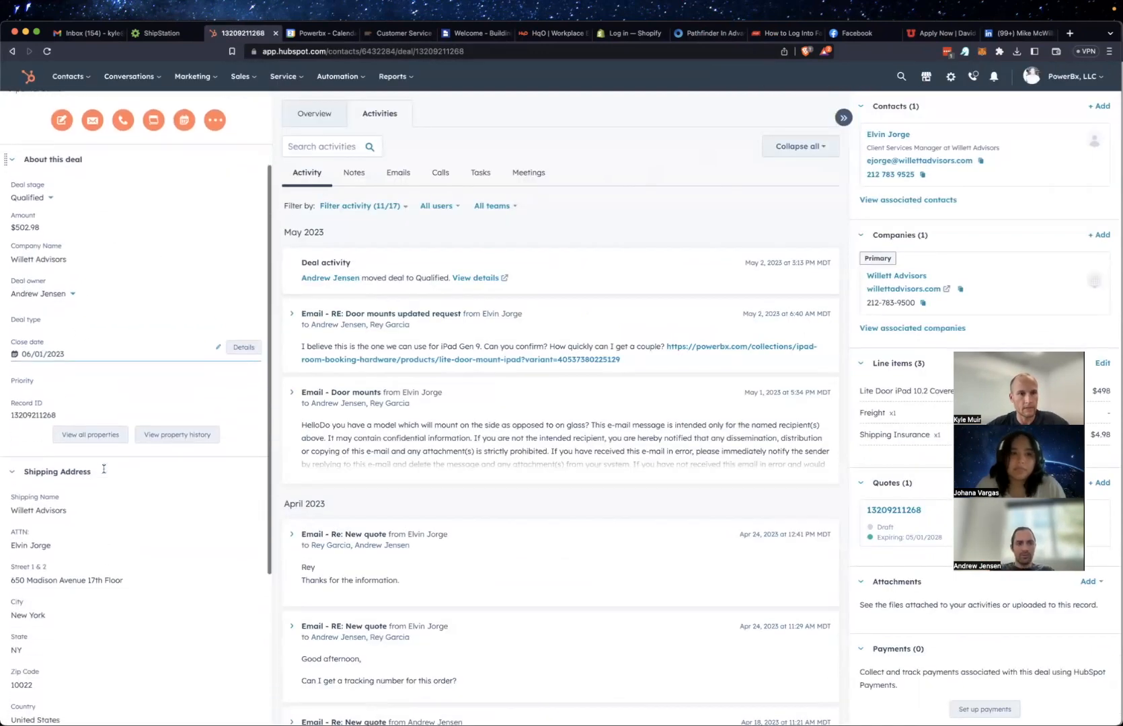
{"action": "scroll", "coordinate": [67, 470], "scroll_direction": "down", "scroll_amount": 2}
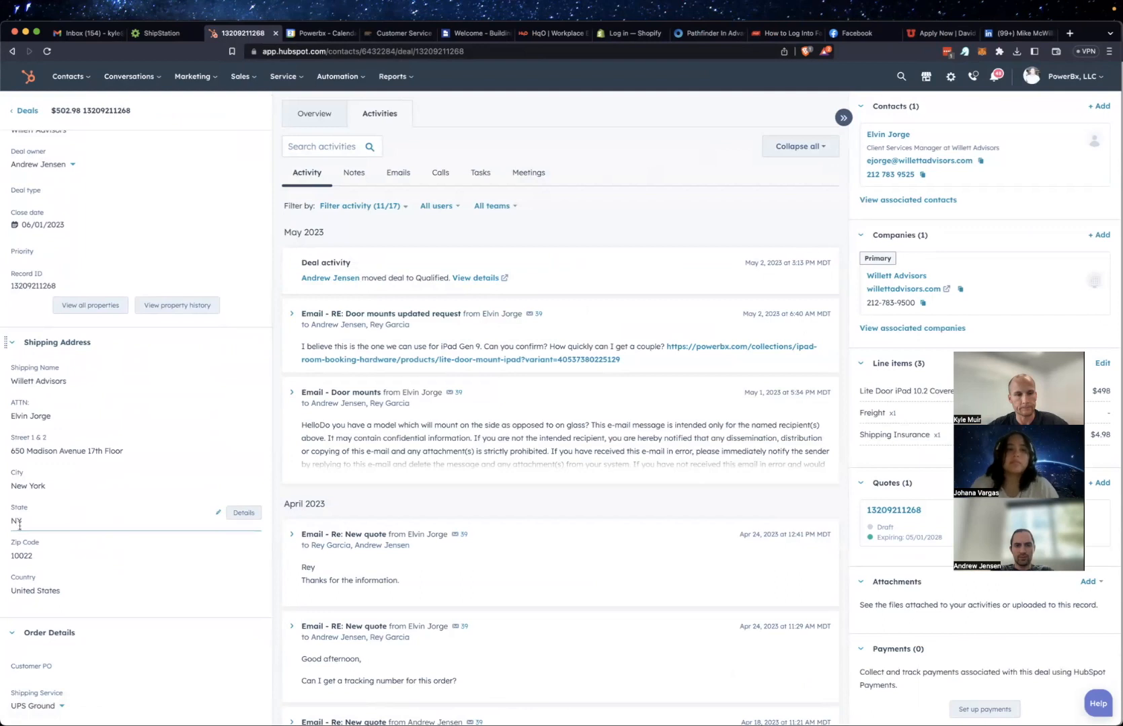
{"action": "double_click", "coordinate": [22, 555]}
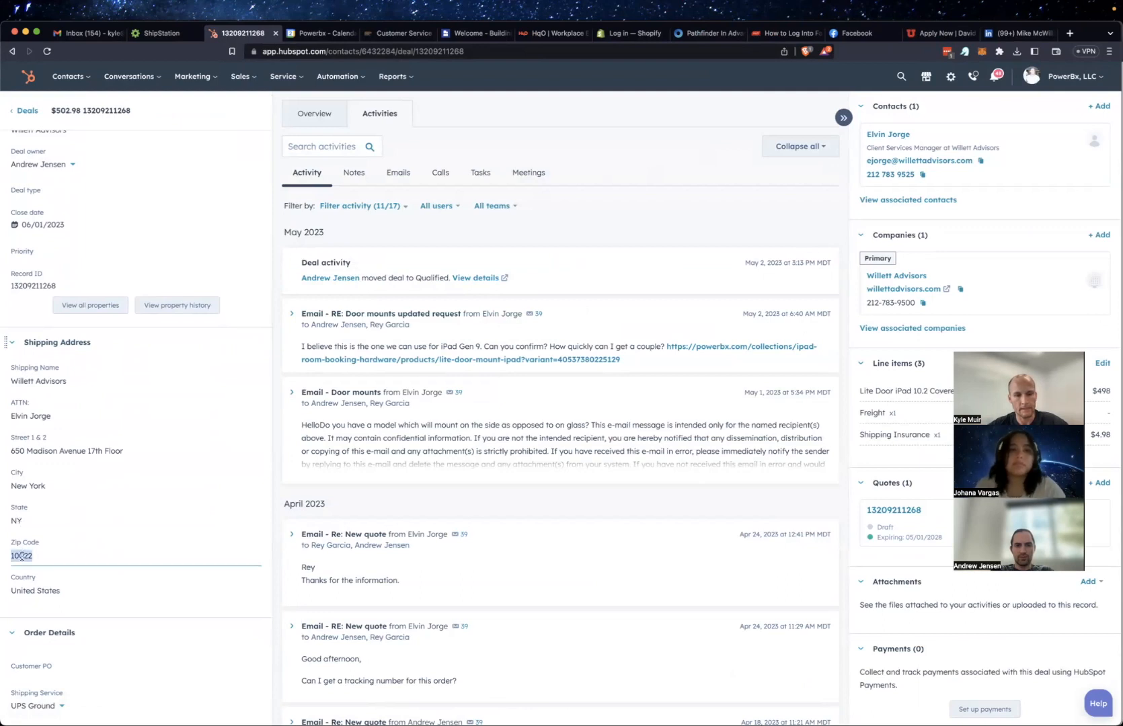
{"action": "left_click", "coordinate": [163, 33]}
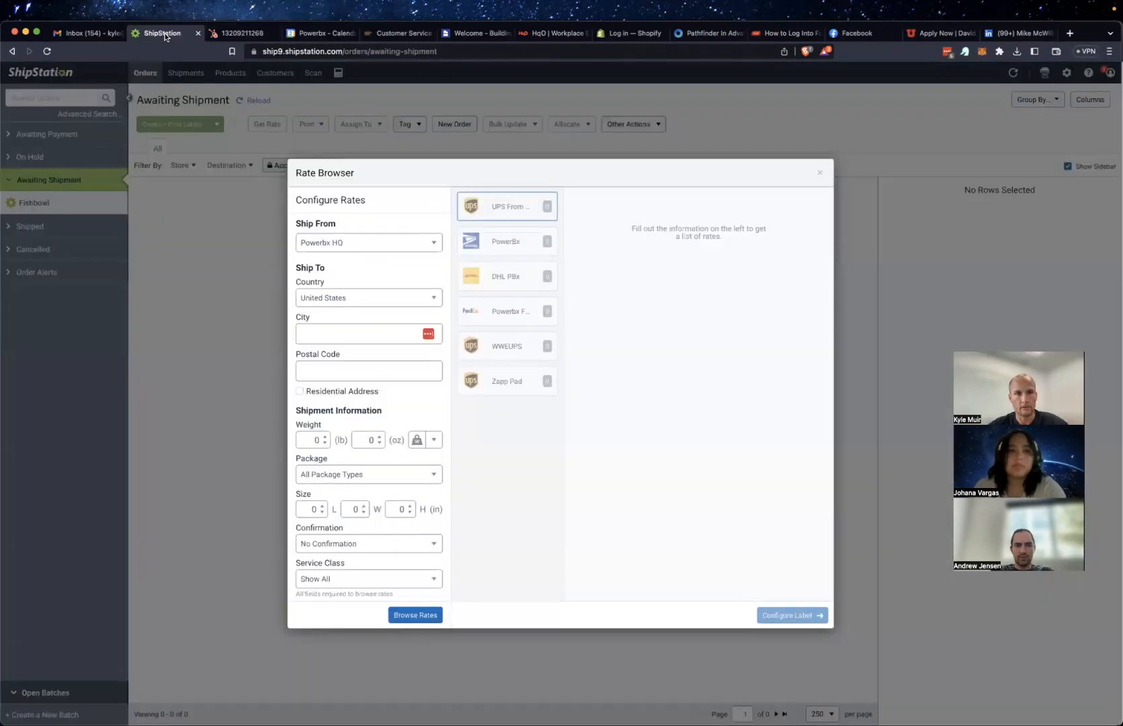
{"action": "left_click", "coordinate": [324, 337]}
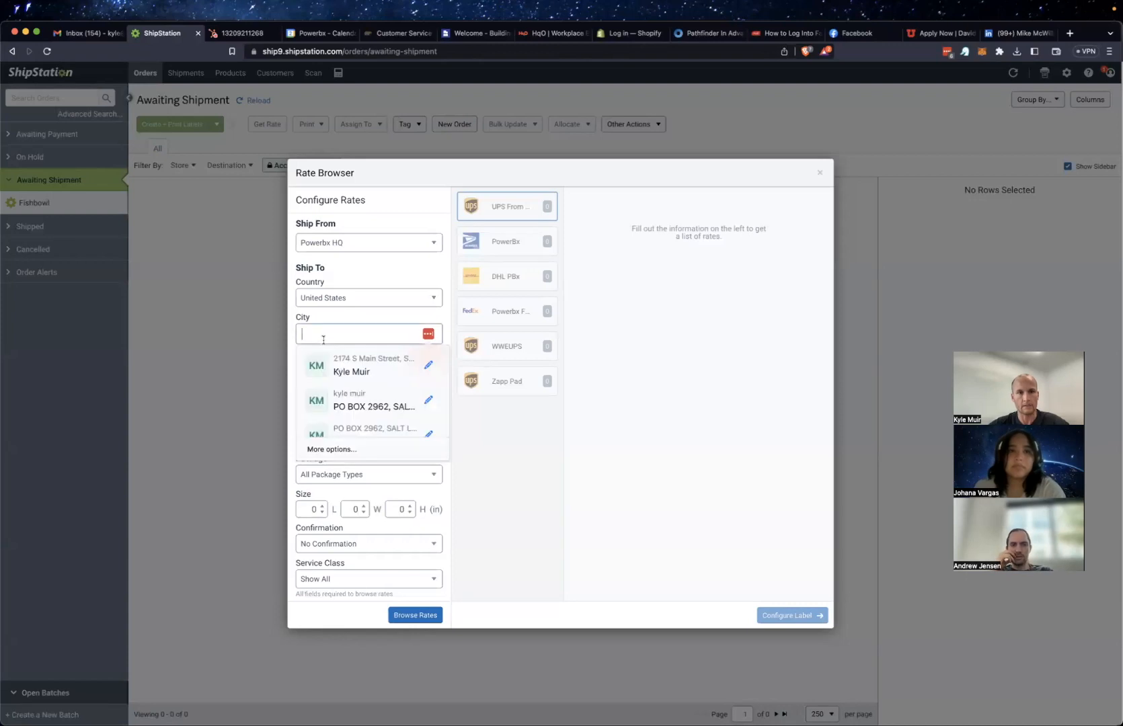
{"action": "type", "text": "New"}
{"action": "key", "text": "Tab"}
{"action": "type", "text": "10022"}
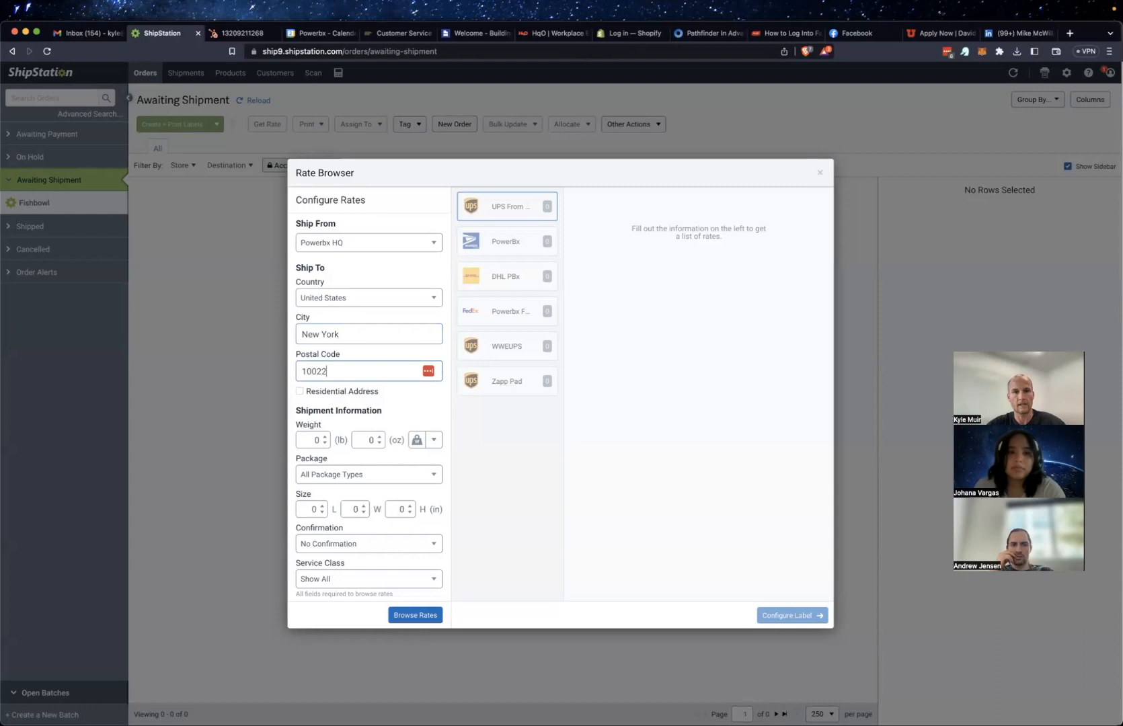
Check the deal's line items in HubSpot, and set the ShipStation shipment's weight to 1 lb and its package to 15x11x11.
{"action": "key", "text": "super+Tab"}
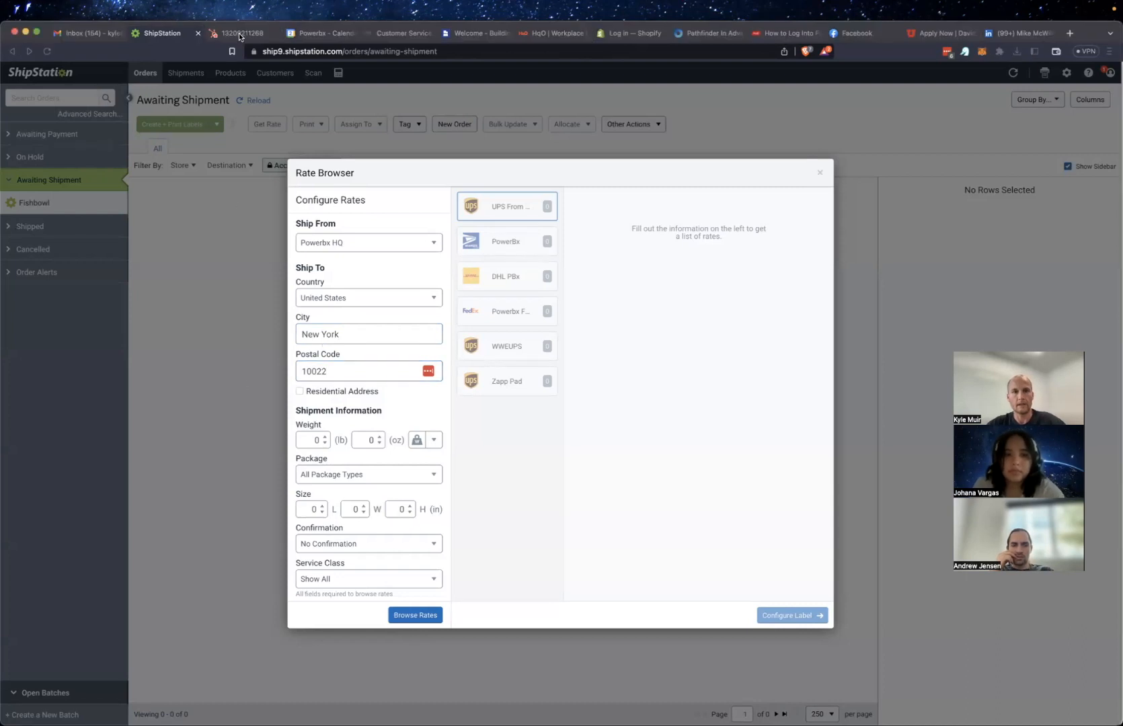
{"action": "left_click", "coordinate": [239, 33]}
{"action": "scroll", "coordinate": [961, 295], "scroll_direction": "down", "scroll_amount": 5}
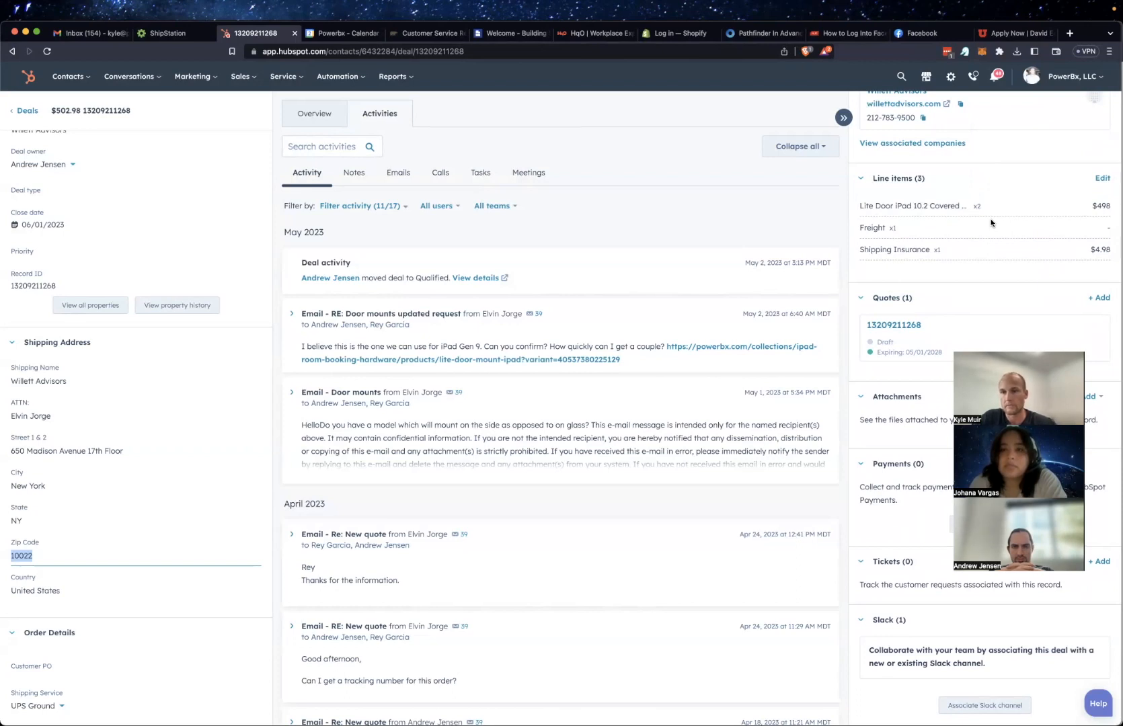
{"action": "left_click", "coordinate": [176, 35]}
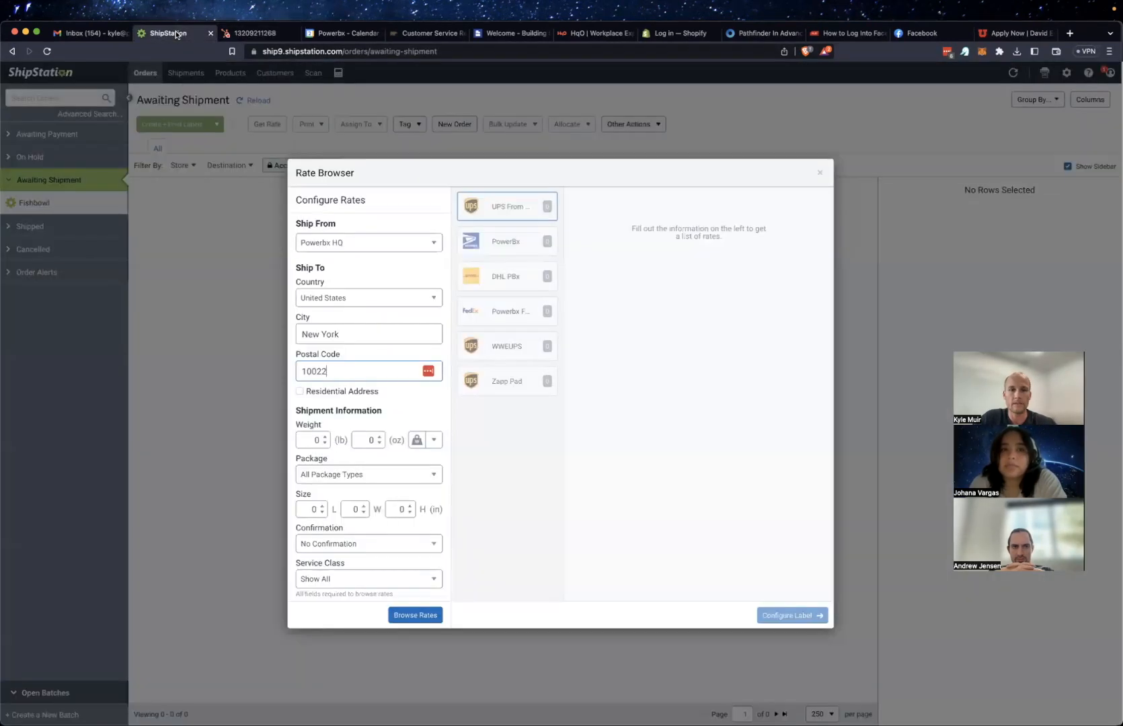
{"action": "left_click", "coordinate": [326, 437]}
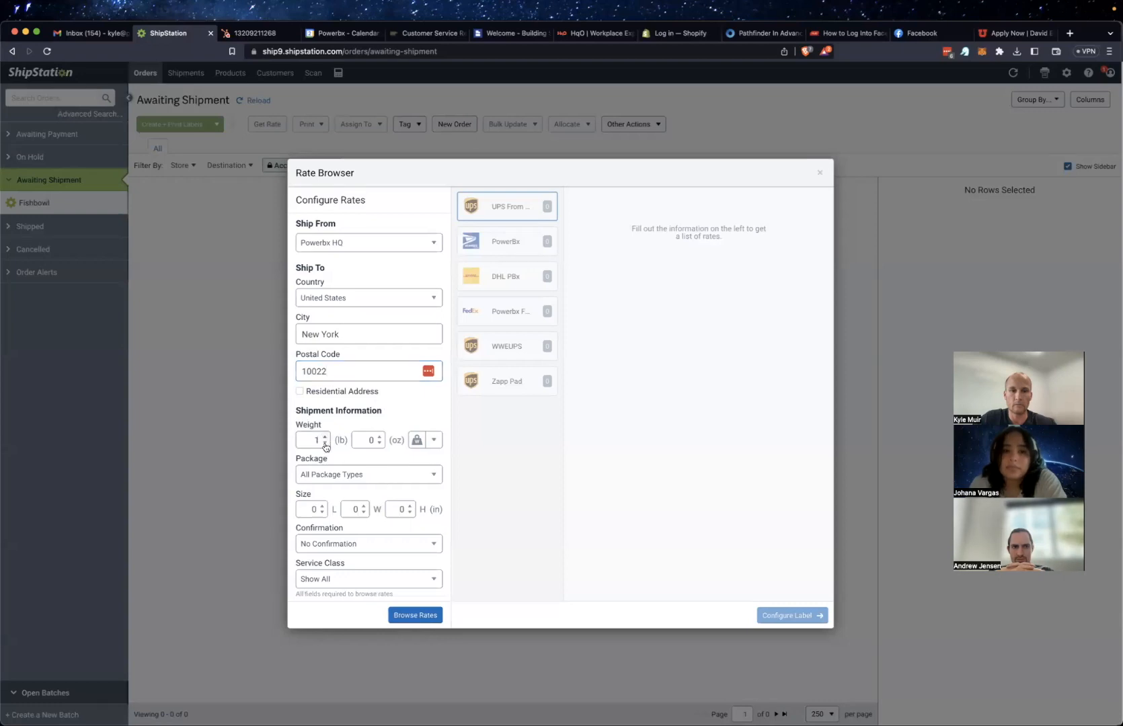
{"action": "left_click", "coordinate": [347, 475]}
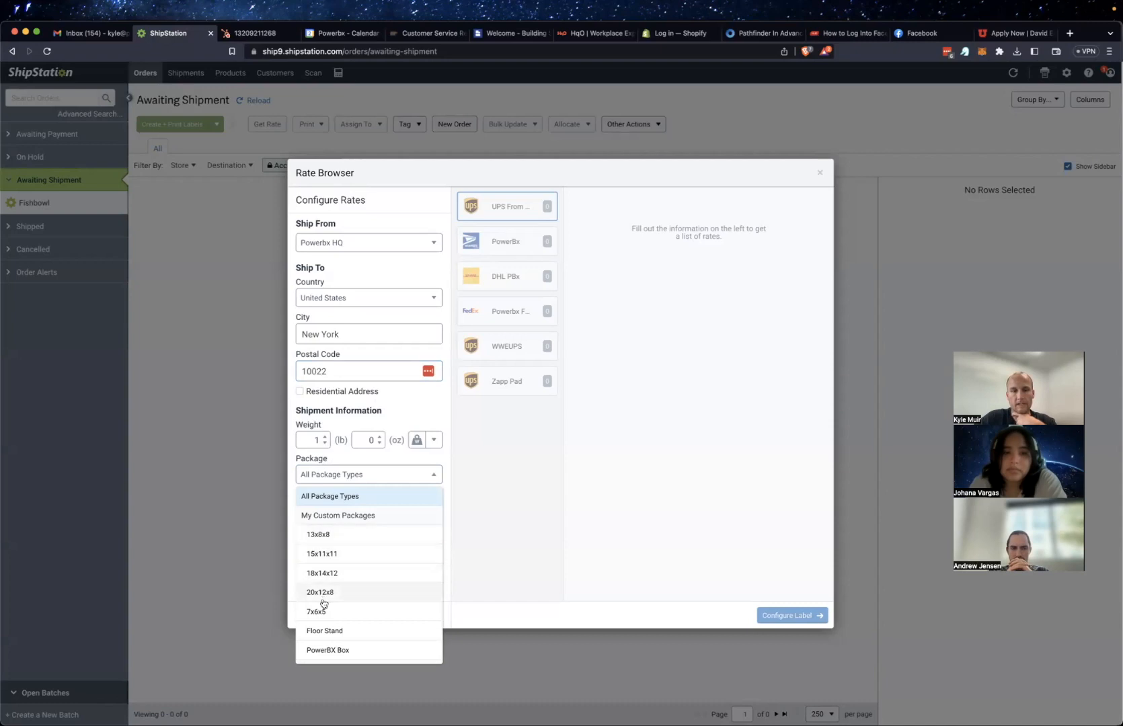
{"action": "left_click", "coordinate": [328, 554]}
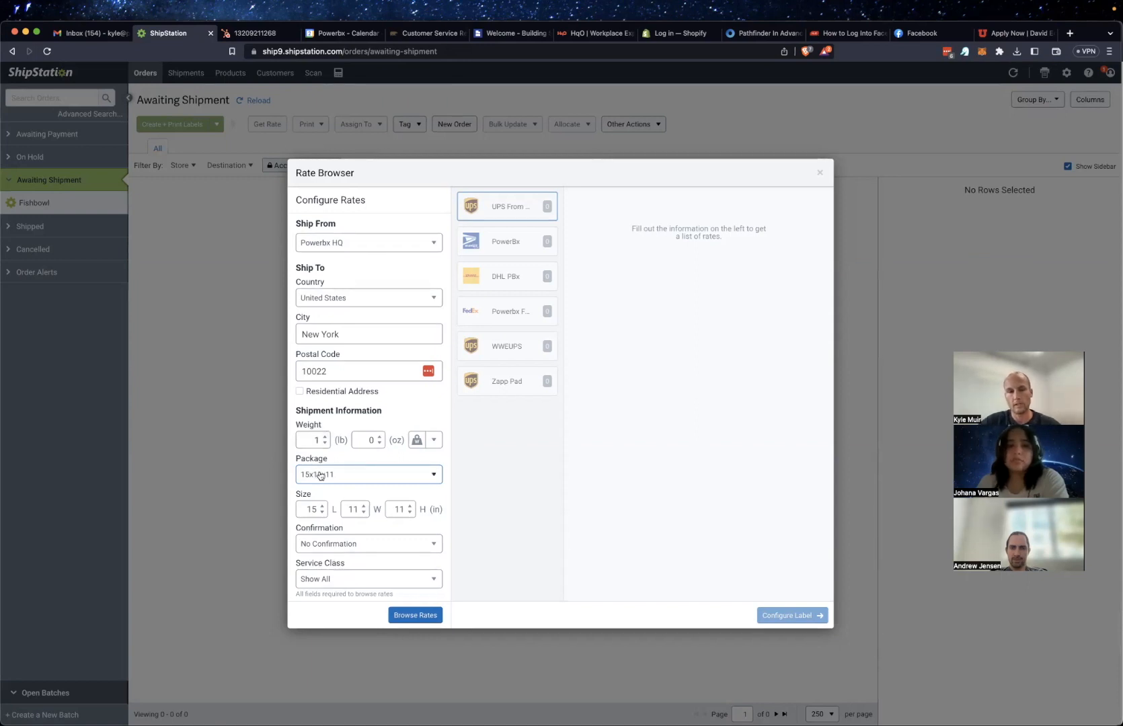
Require Signature confirmation, keep the service class at Show All, and browse the shipping rates from the WWEUPS account.
{"action": "left_click", "coordinate": [332, 552]}
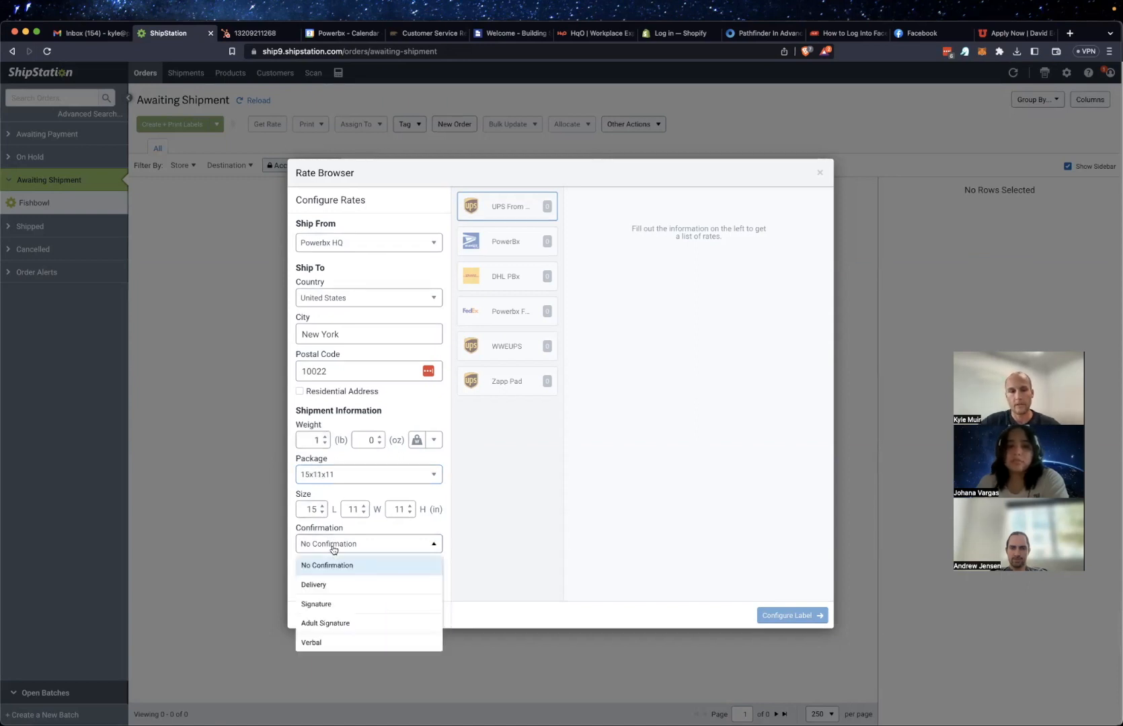
{"action": "left_click", "coordinate": [321, 607]}
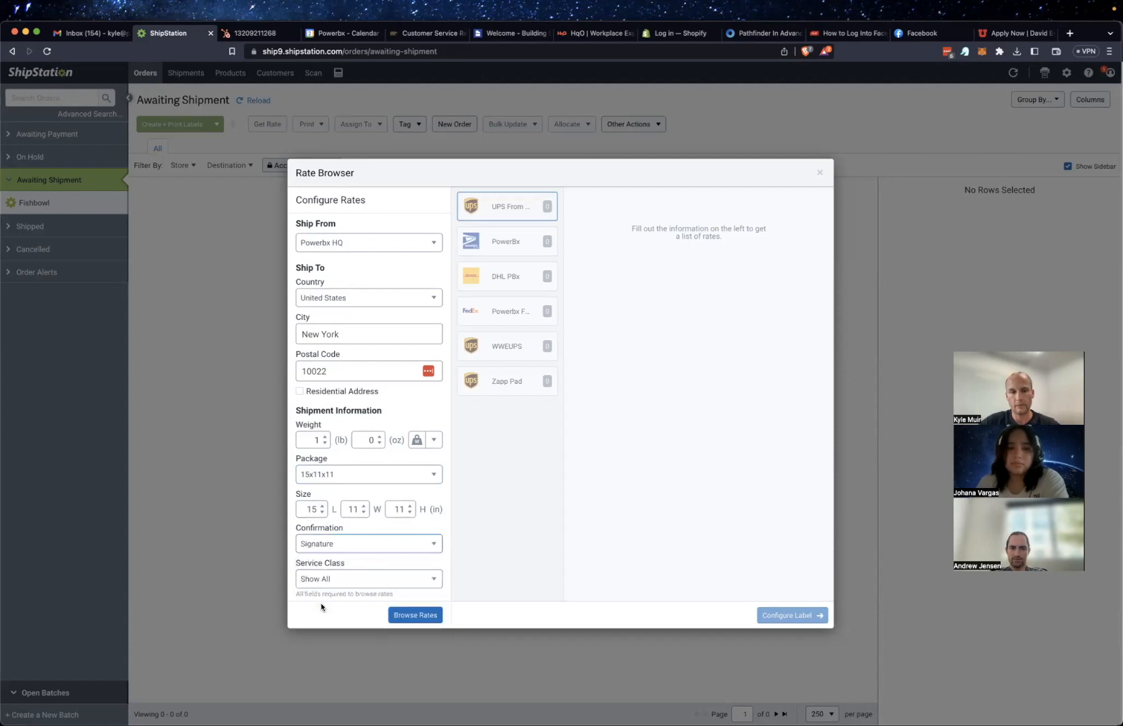
{"action": "left_click", "coordinate": [353, 582]}
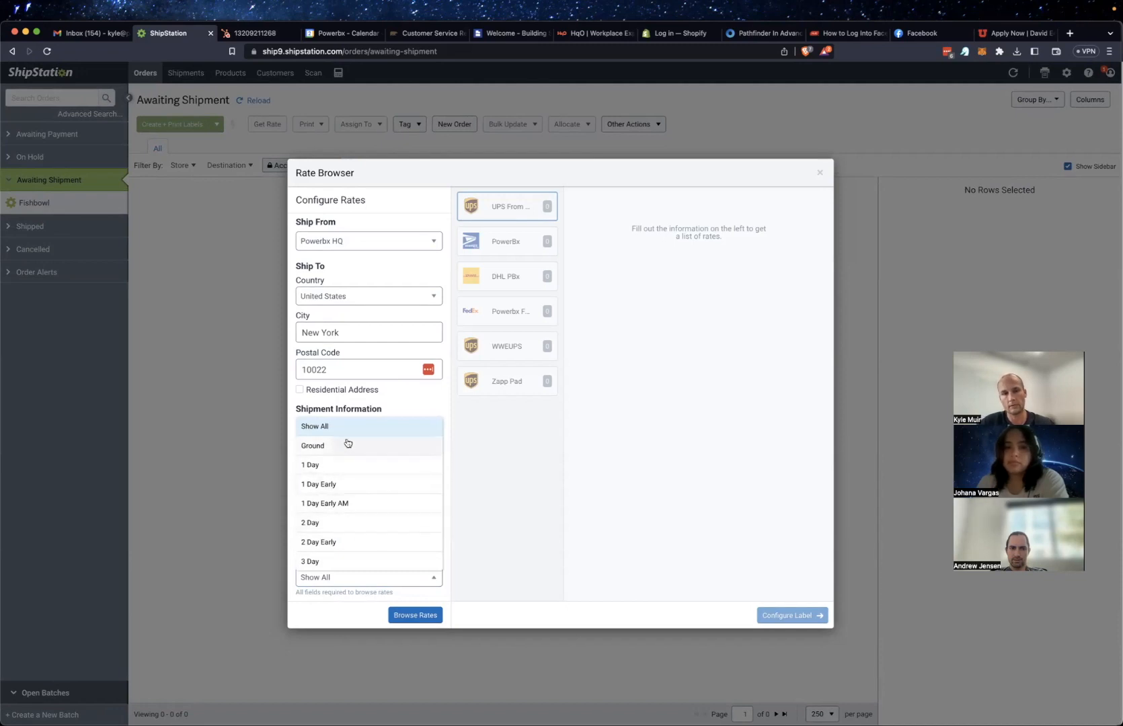
{"action": "left_click", "coordinate": [404, 398]}
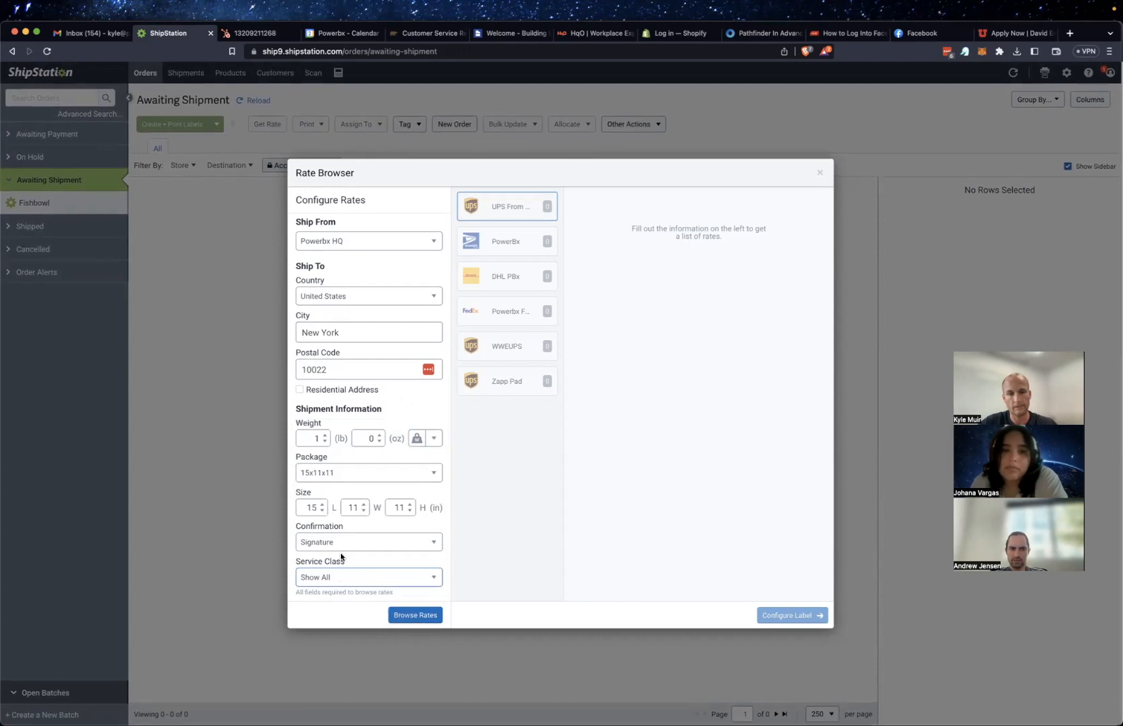
{"action": "left_click", "coordinate": [407, 616]}
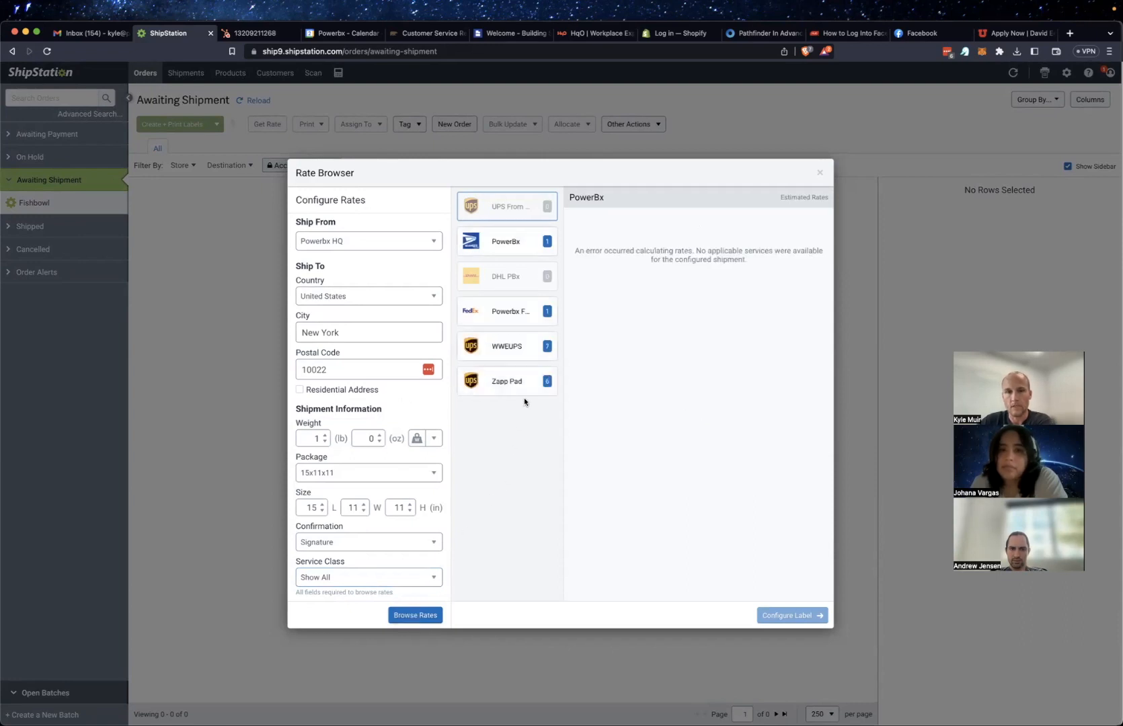
{"action": "left_click", "coordinate": [505, 348]}
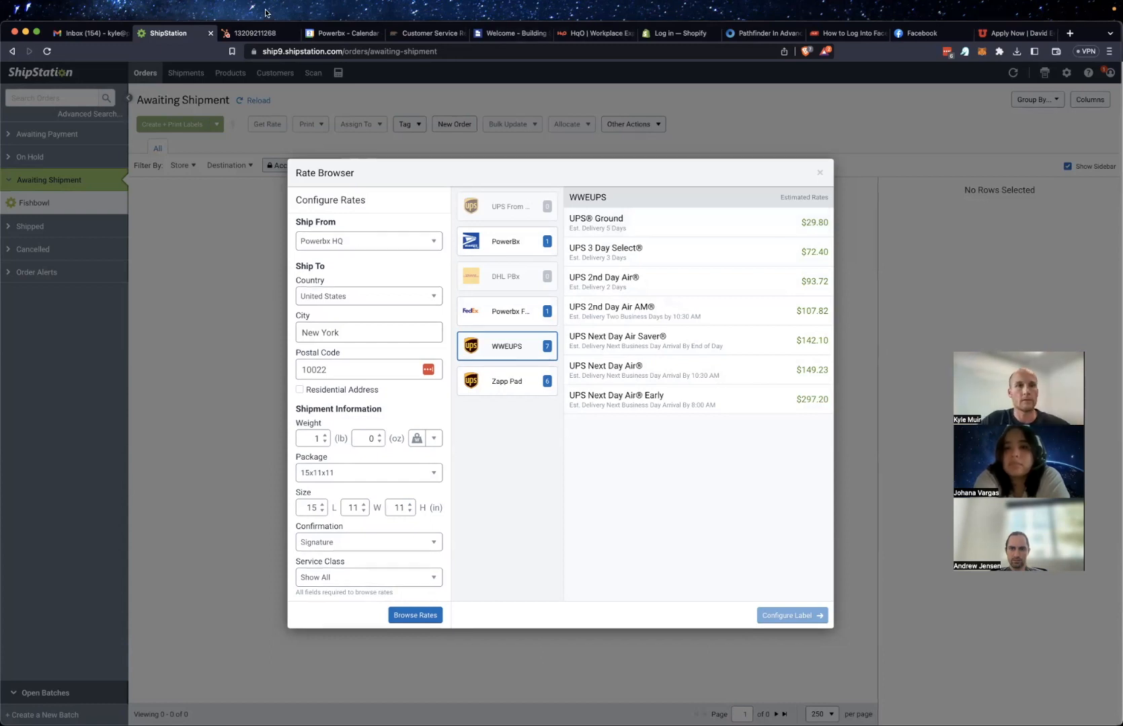
Edit the HubSpot deal's line items and set the Freight unit price to $41.72.
{"action": "left_click", "coordinate": [254, 34]}
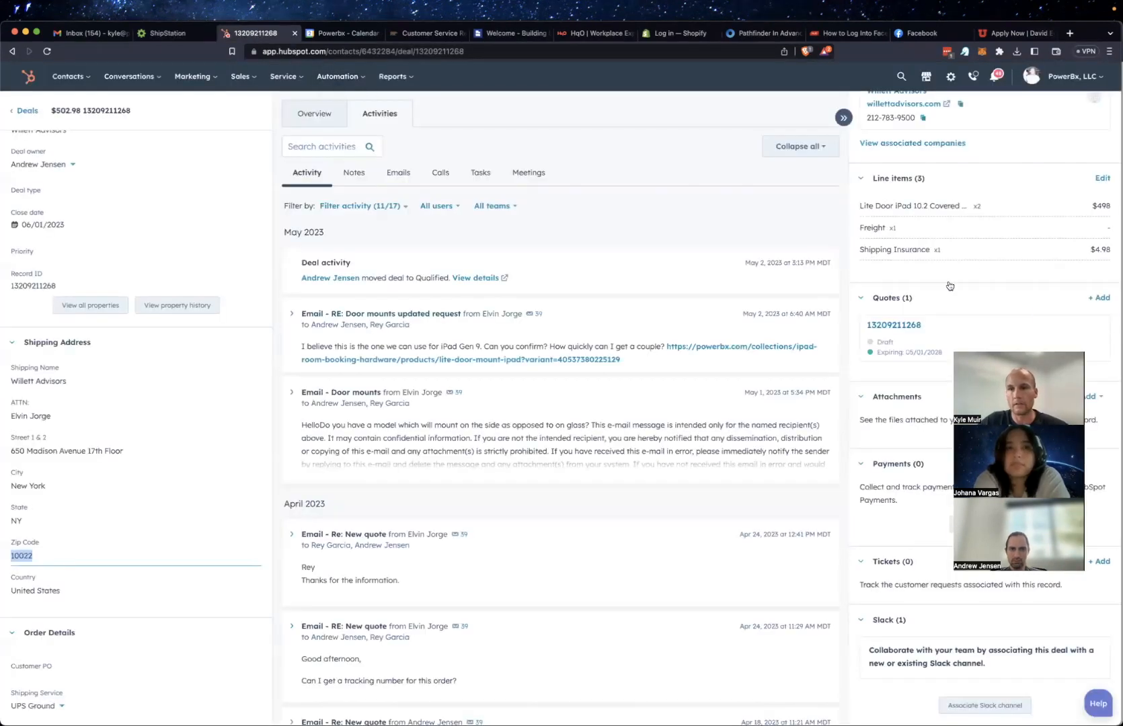
{"action": "left_click", "coordinate": [1103, 178]}
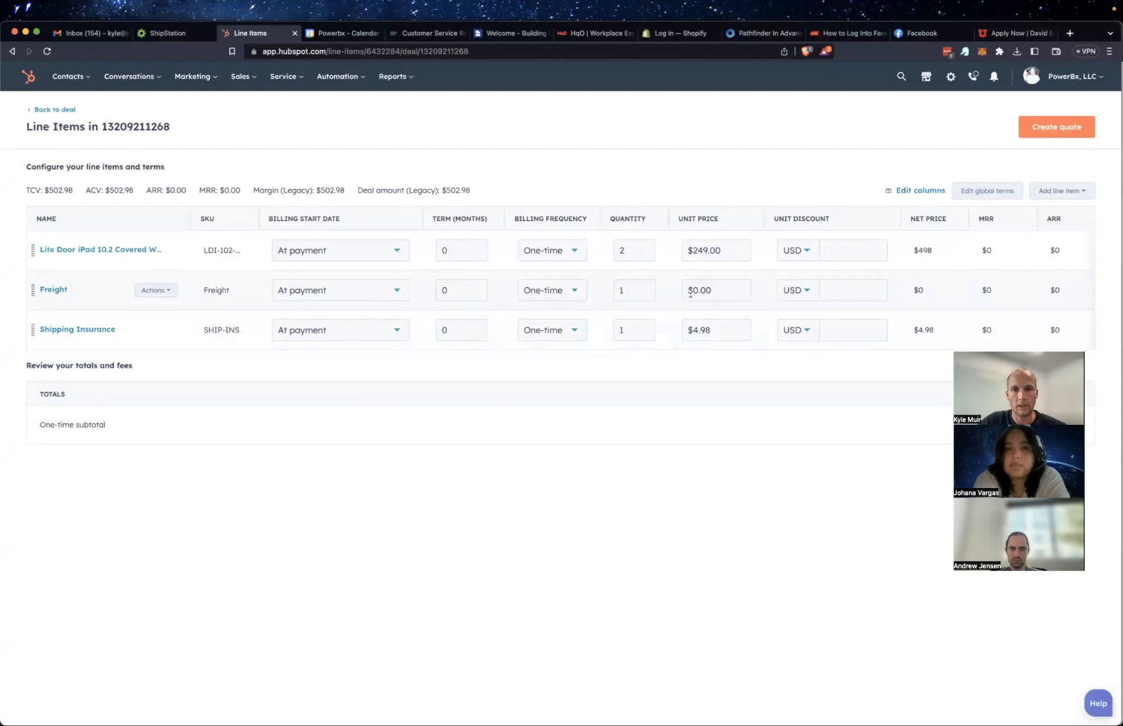
{"action": "left_click", "coordinate": [716, 288]}
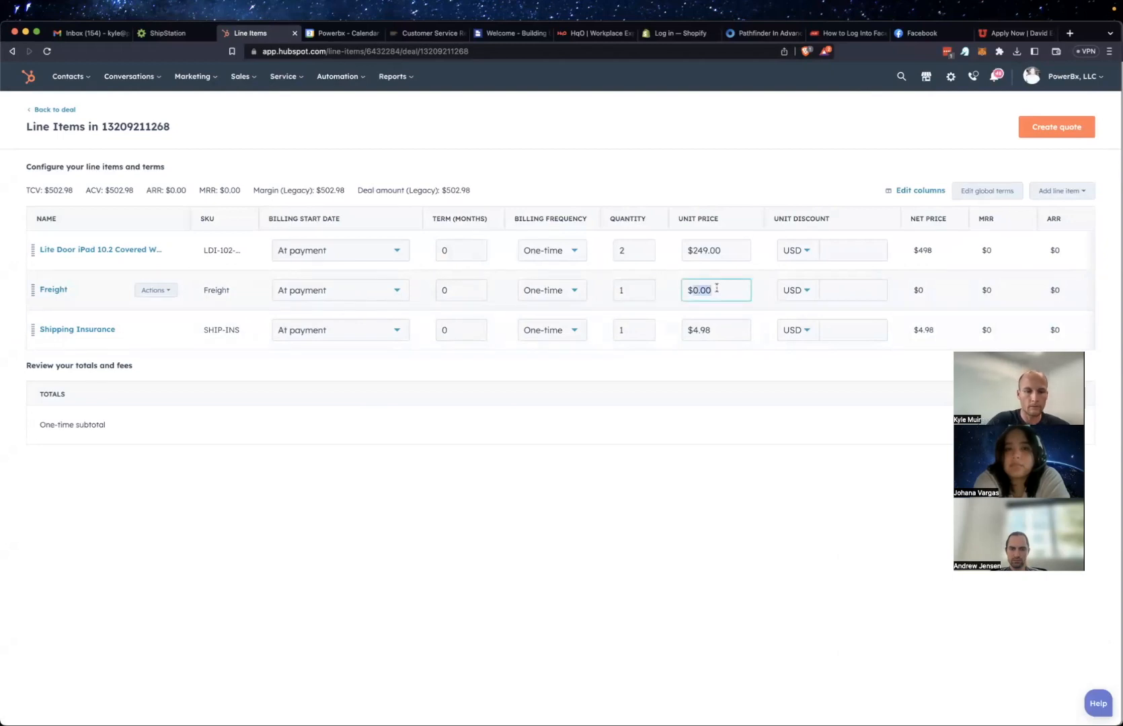
{"action": "type", "text": "41.72"}
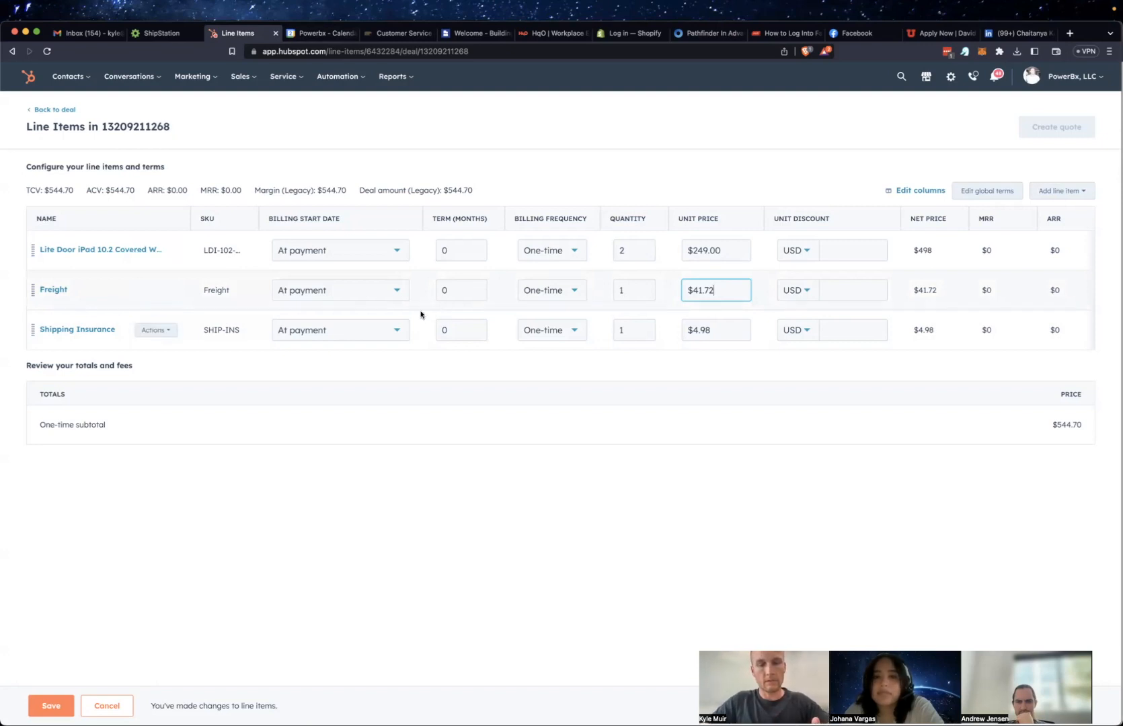
Set the Shipping Insurance unit price to $5.45 and save the line items with the deal amount updated.
{"action": "double_click", "coordinate": [705, 331]}
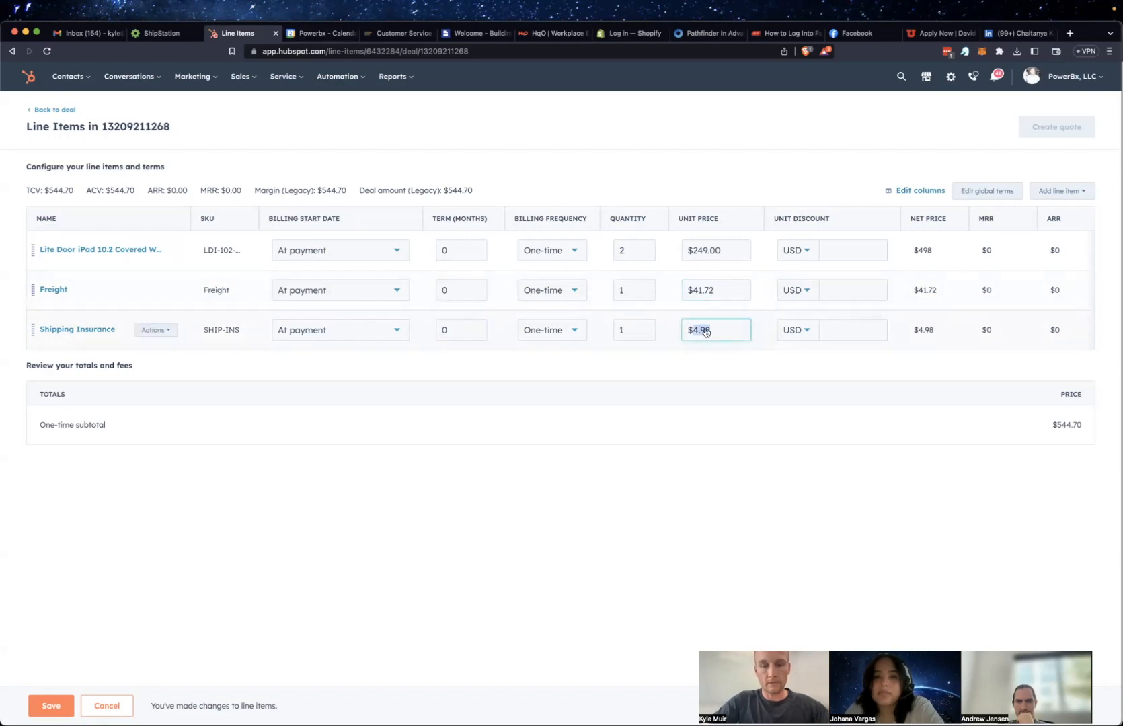
{"action": "type", "text": "5"}
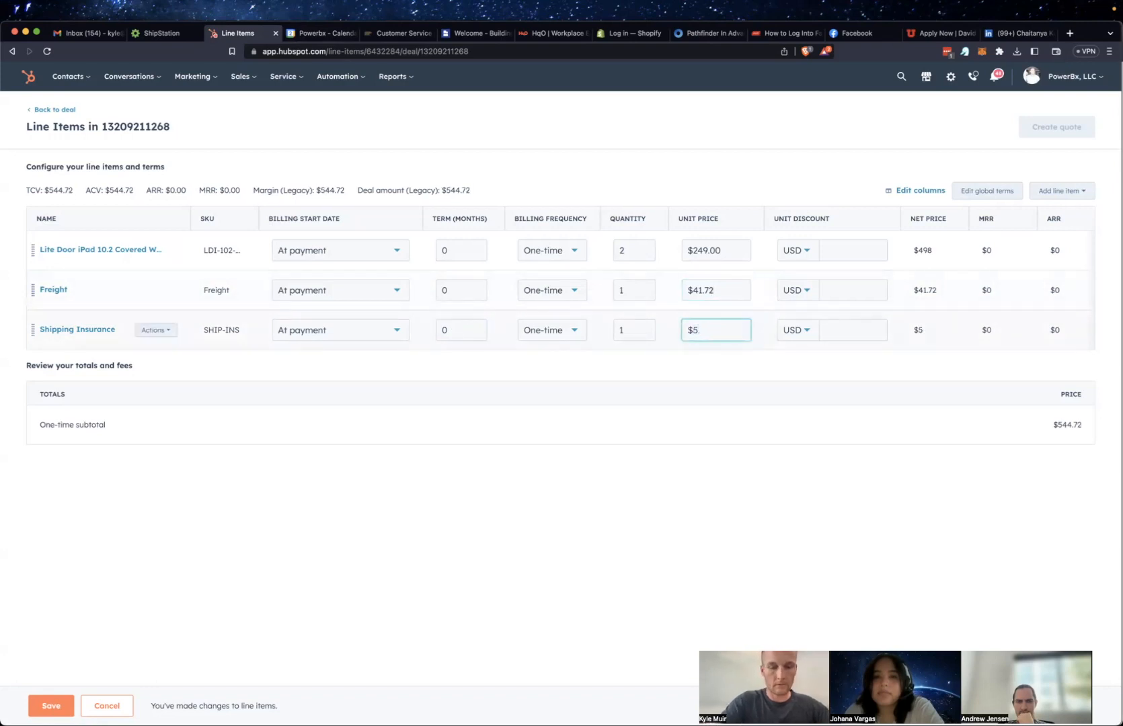
{"action": "type", "text": ".45"}
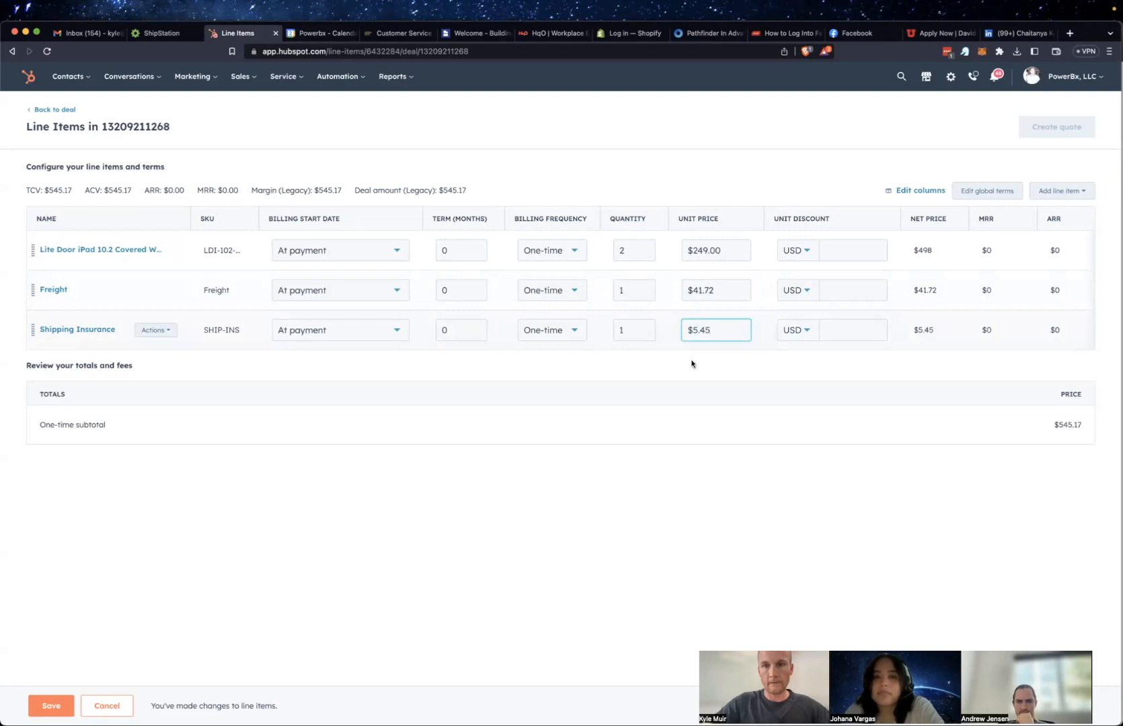
{"action": "left_click", "coordinate": [657, 506]}
{"action": "left_click", "coordinate": [52, 706]}
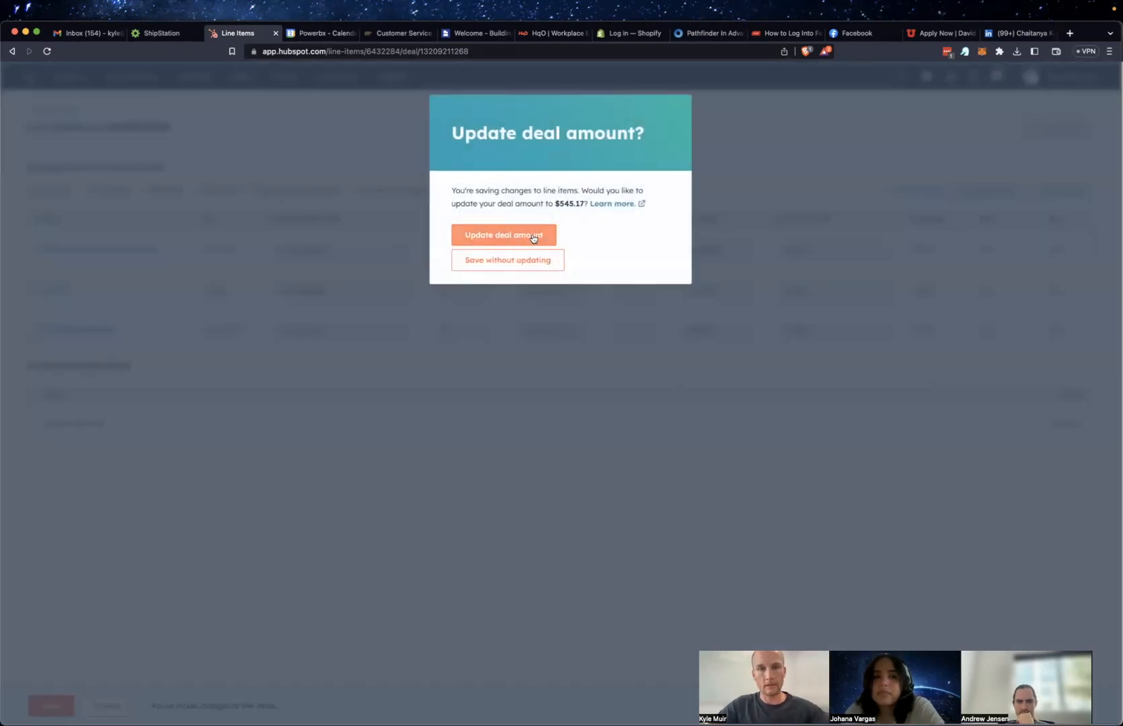
{"action": "left_click", "coordinate": [533, 237]}
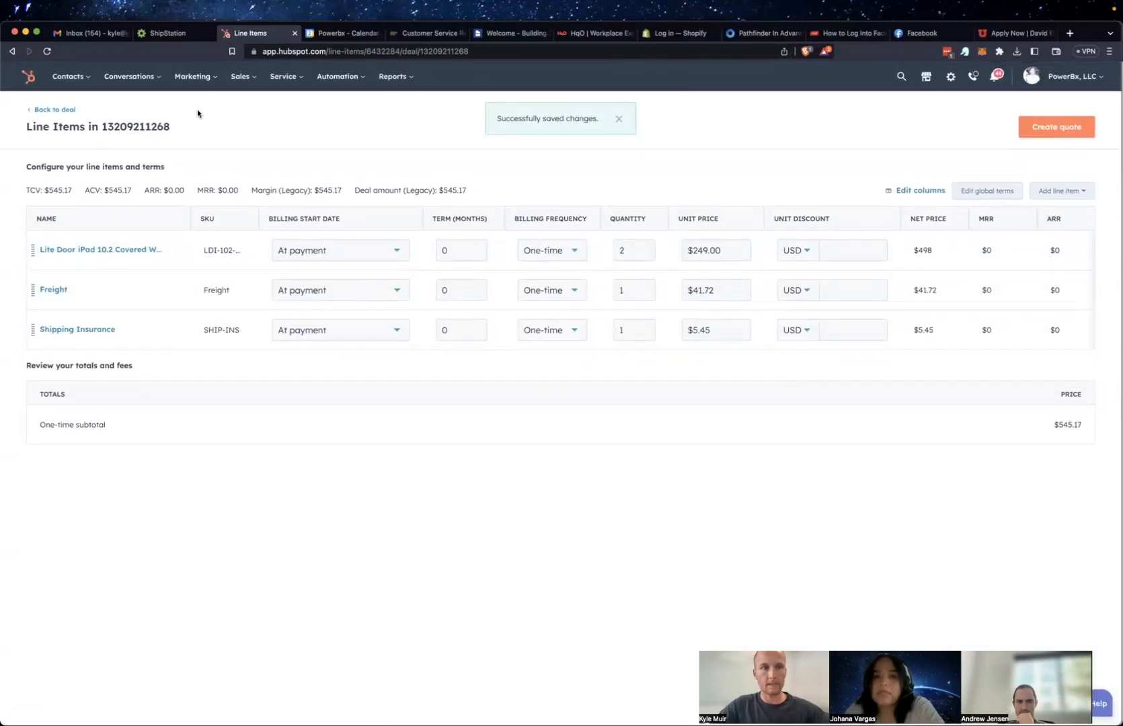
Return to the deal record and review its line items and draft quote.
{"action": "left_click", "coordinate": [65, 112]}
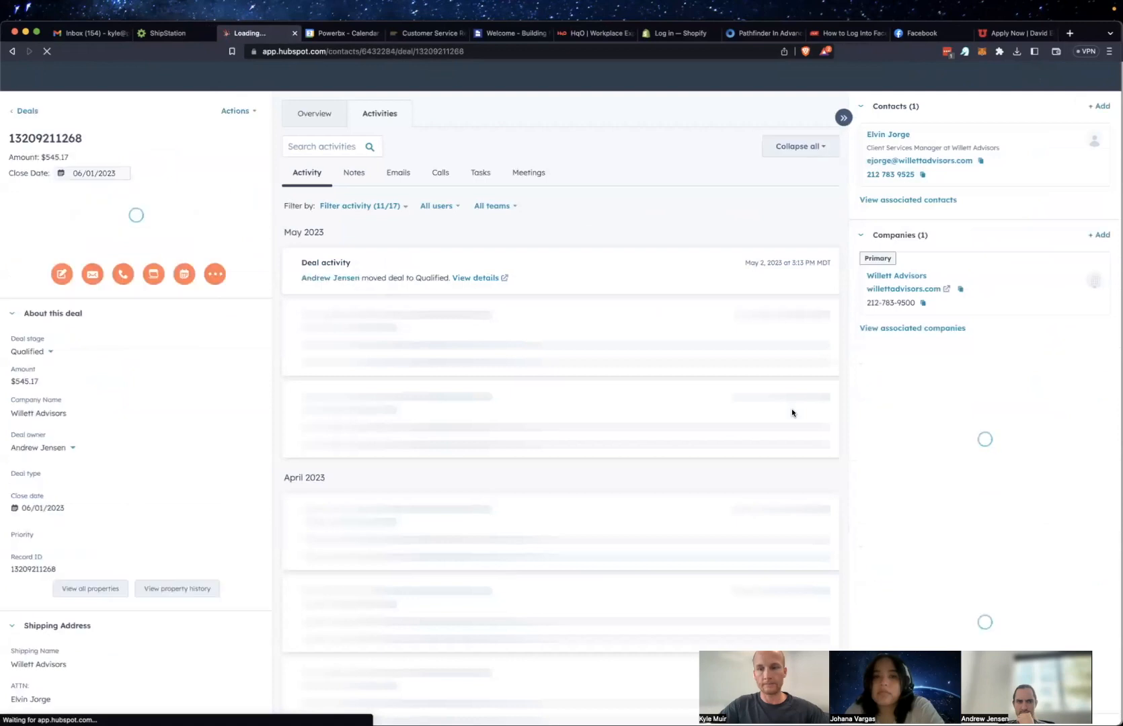
{"action": "scroll", "coordinate": [953, 470], "scroll_direction": "down", "scroll_amount": 5}
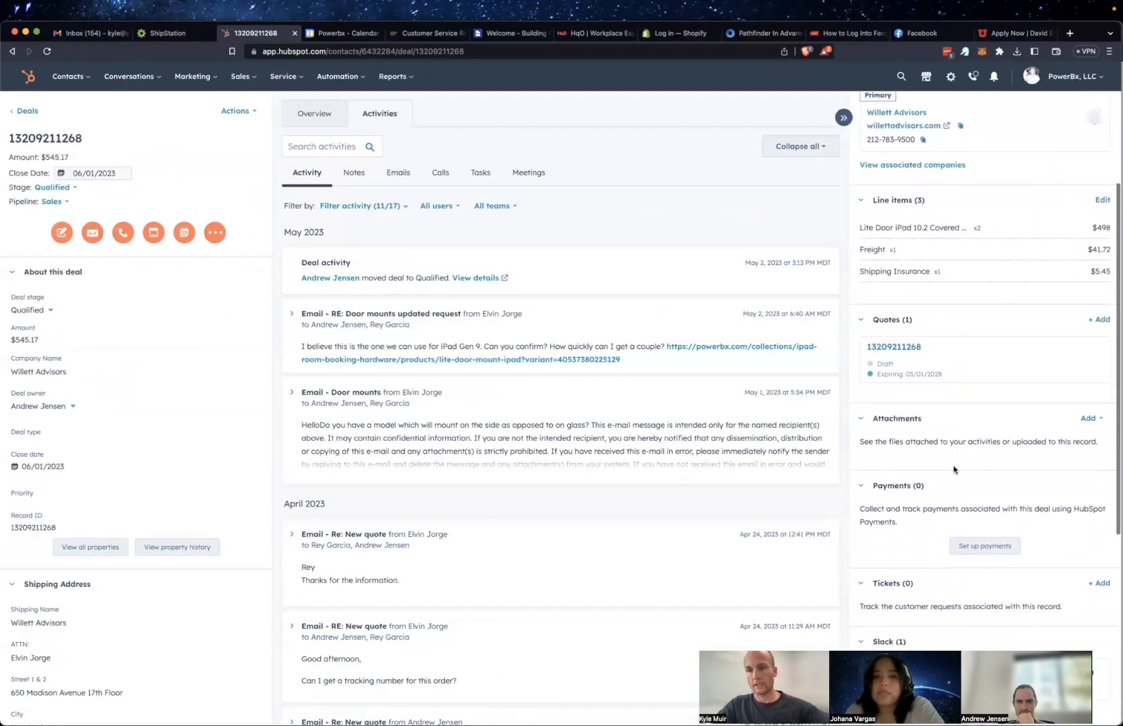
{"action": "mouse_move", "coordinate": [1006, 319]}
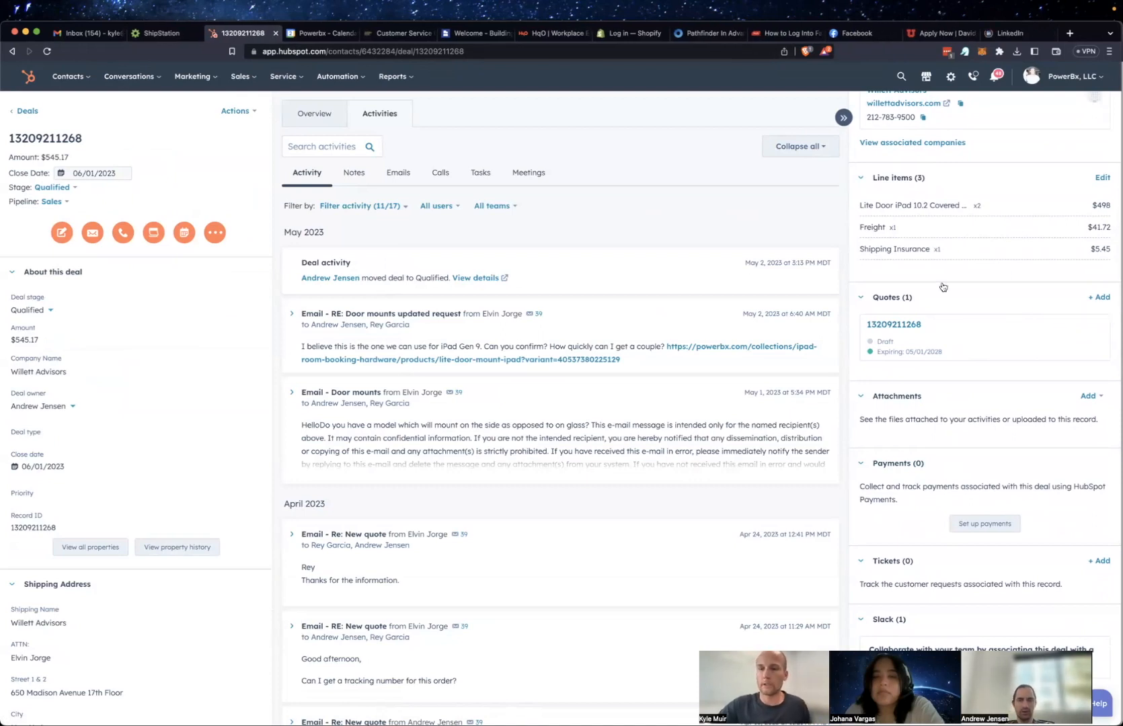
{"action": "mouse_move", "coordinate": [1054, 344]}
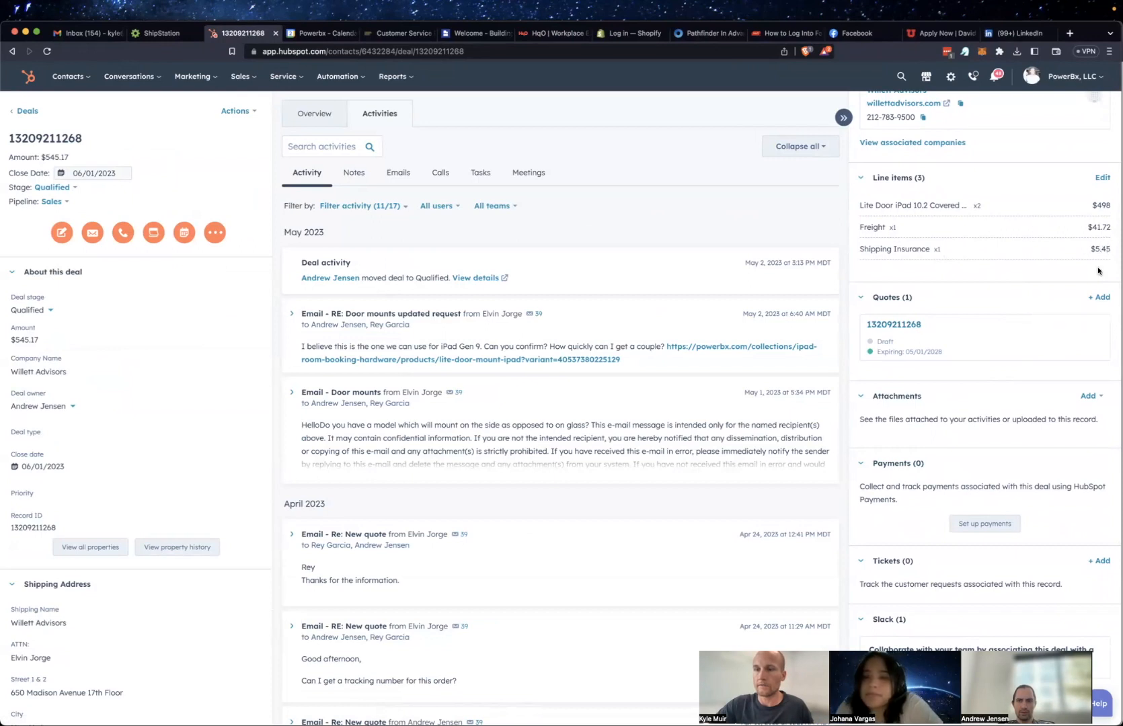
Open the deal's draft quote for editing and advance through the buyer and seller details to its line items.
{"action": "mouse_move", "coordinate": [960, 327]}
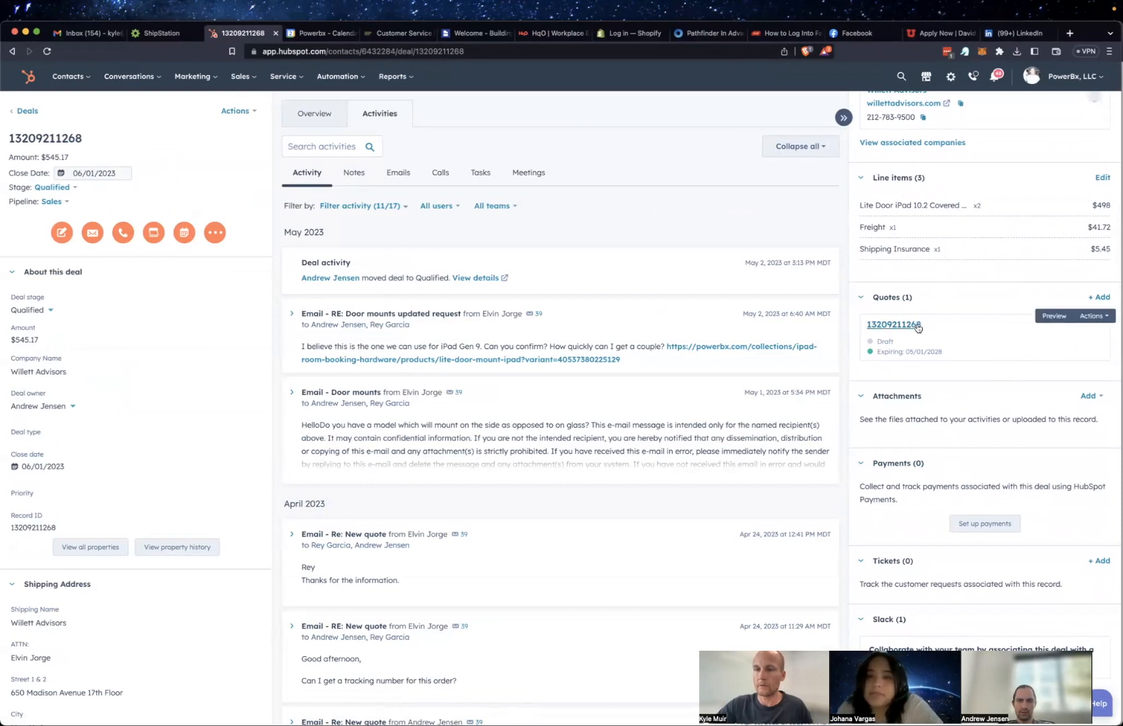
{"action": "left_click", "coordinate": [1102, 317]}
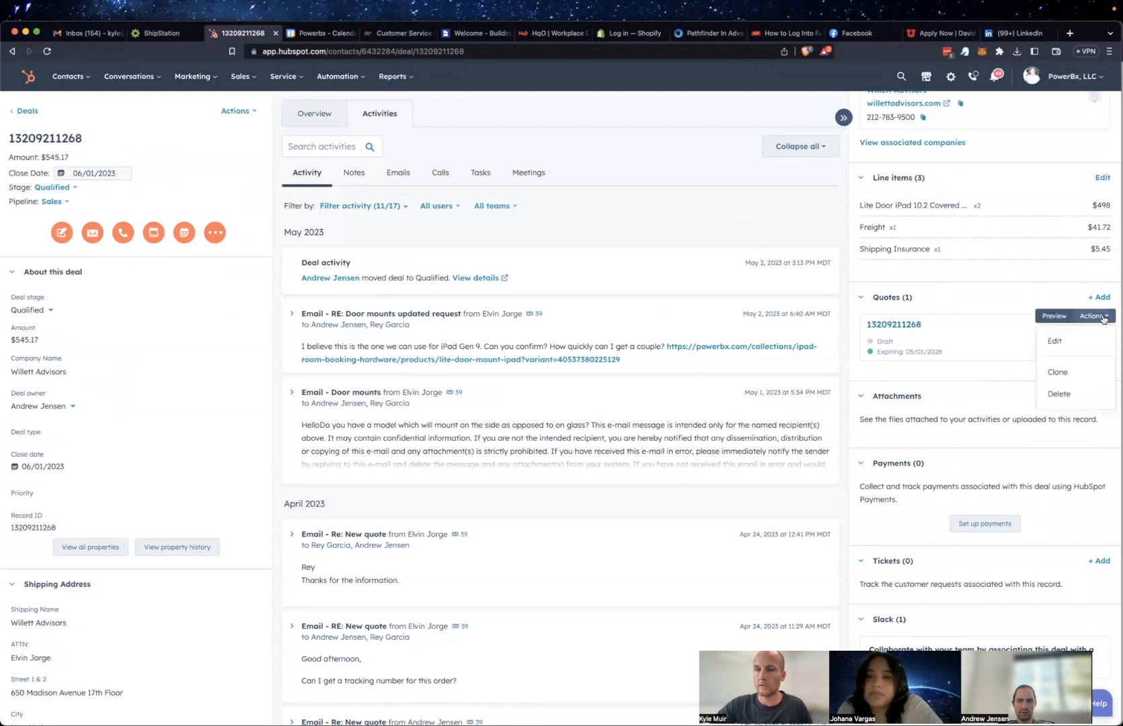
{"action": "left_click", "coordinate": [1054, 341]}
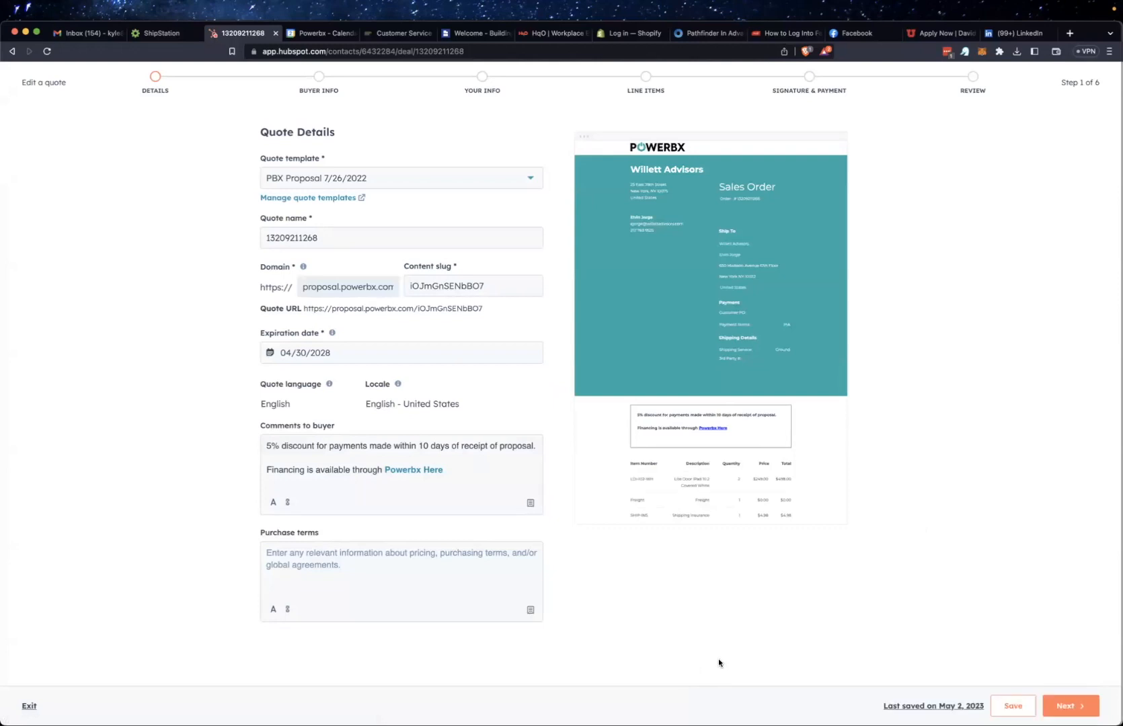
{"action": "left_click", "coordinate": [1051, 706]}
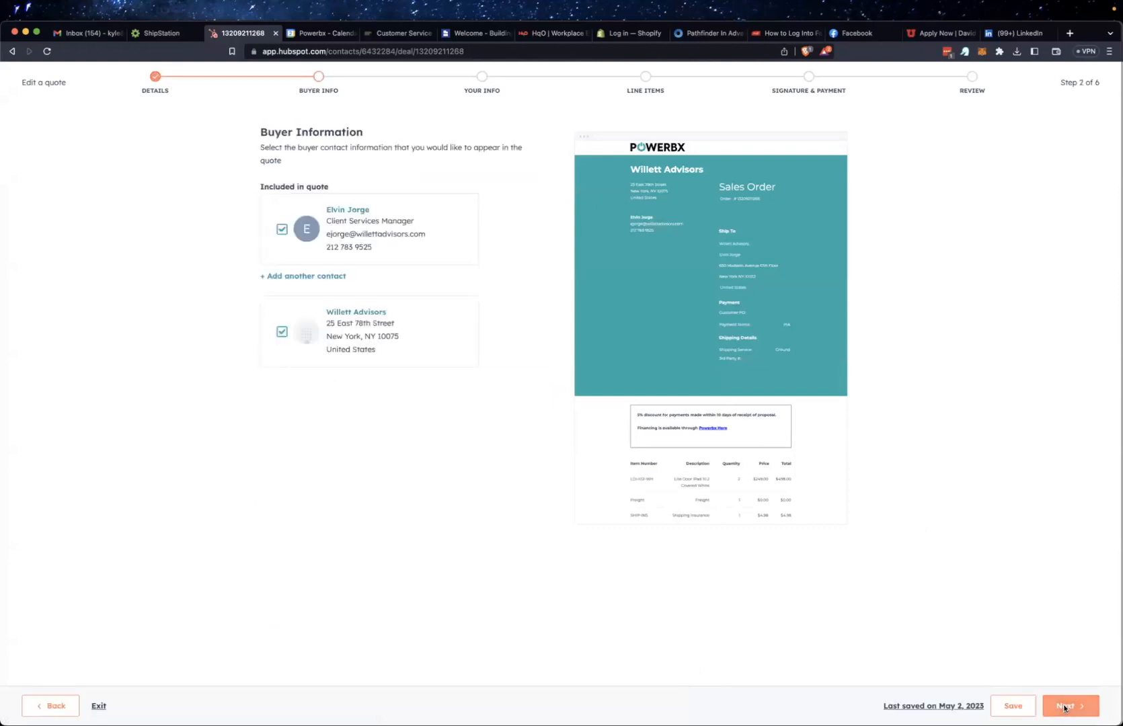
{"action": "left_click", "coordinate": [1064, 706]}
{"action": "left_click", "coordinate": [1064, 706]}
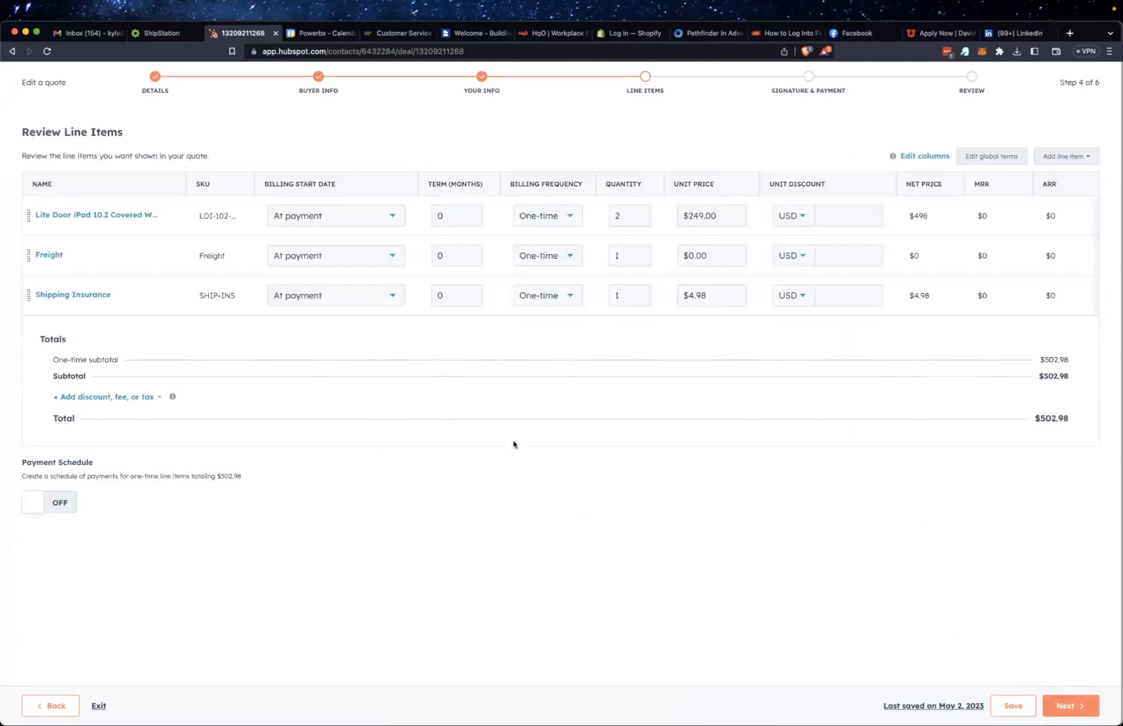
Set the quote's Shipping Insurance unit price to $5.45 and its Freight unit price to $42.72.
{"action": "left_click_drag", "start_coordinate": [711, 296], "coordinate": [690, 295]}
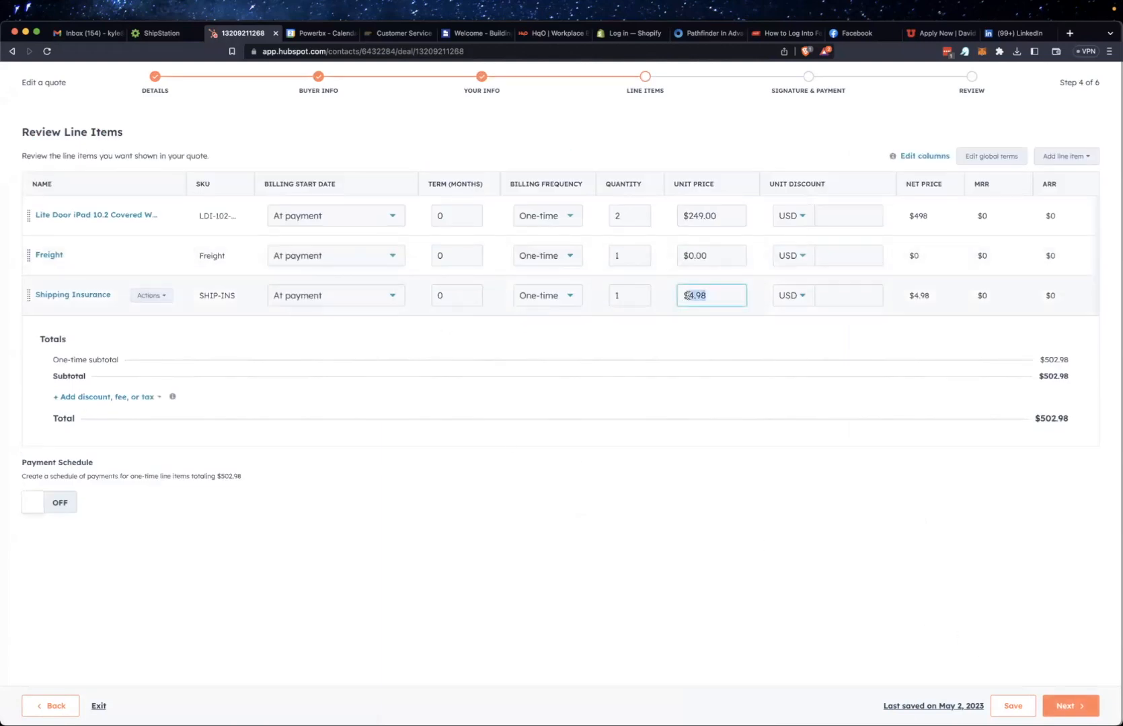
{"action": "type", "text": "5.45"}
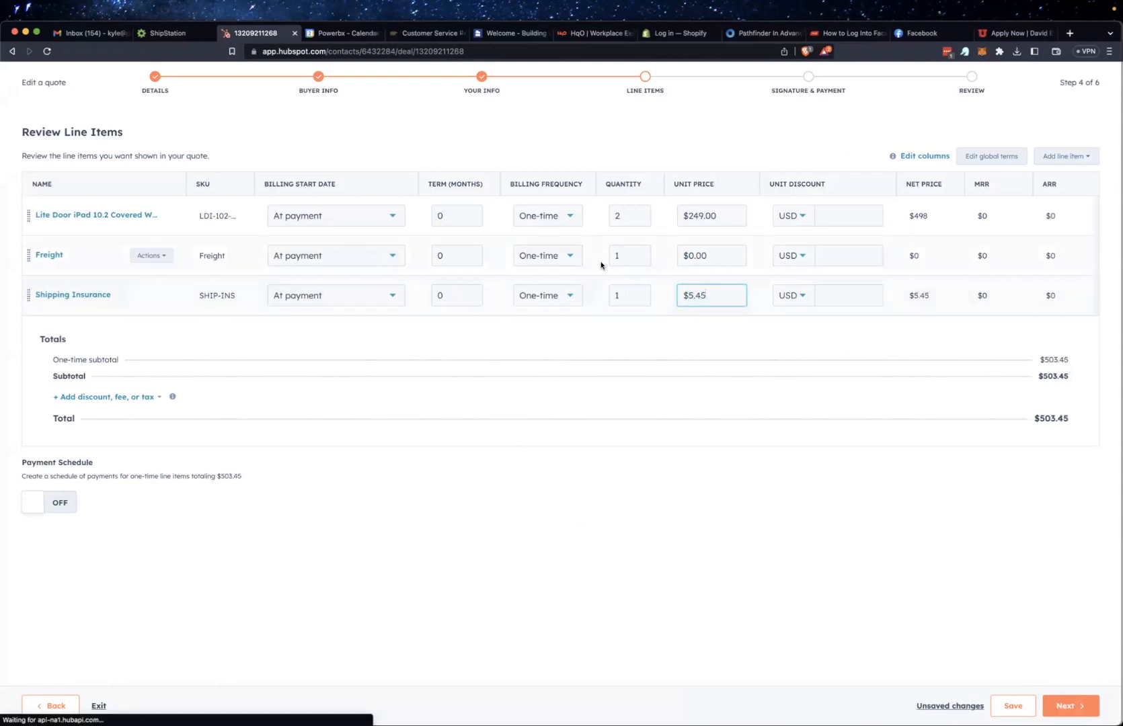
{"action": "left_click_drag", "start_coordinate": [728, 254], "coordinate": [677, 253]}
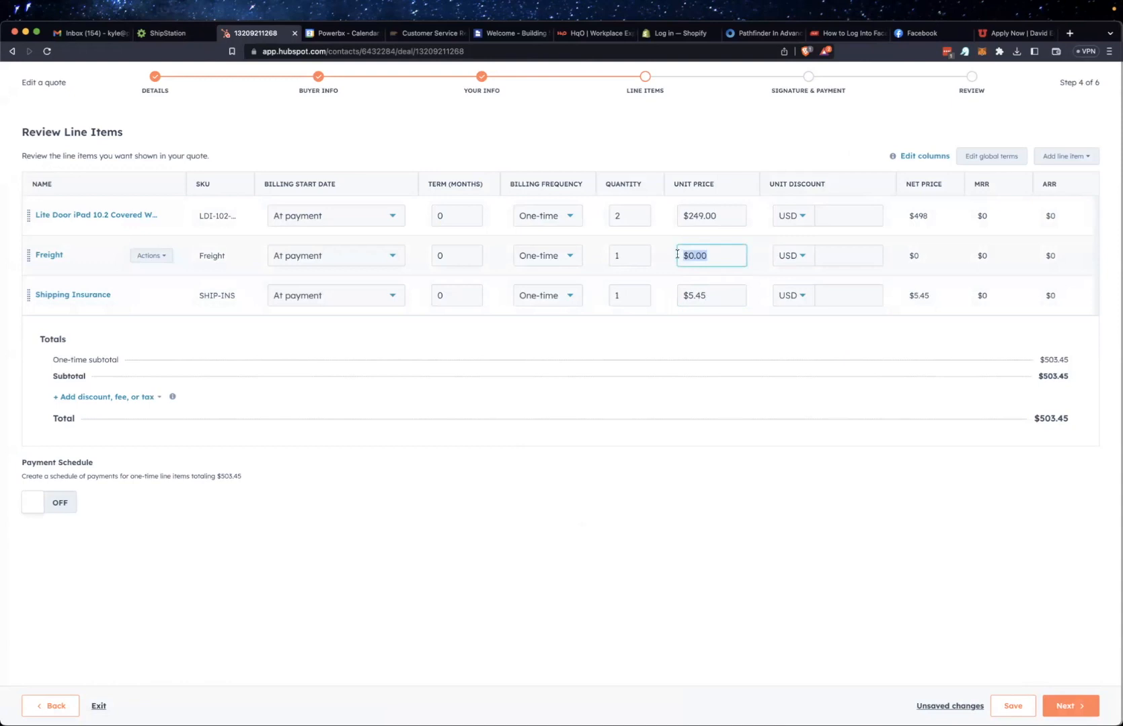
{"action": "type", "text": "42.72"}
{"action": "left_click", "coordinate": [706, 476]}
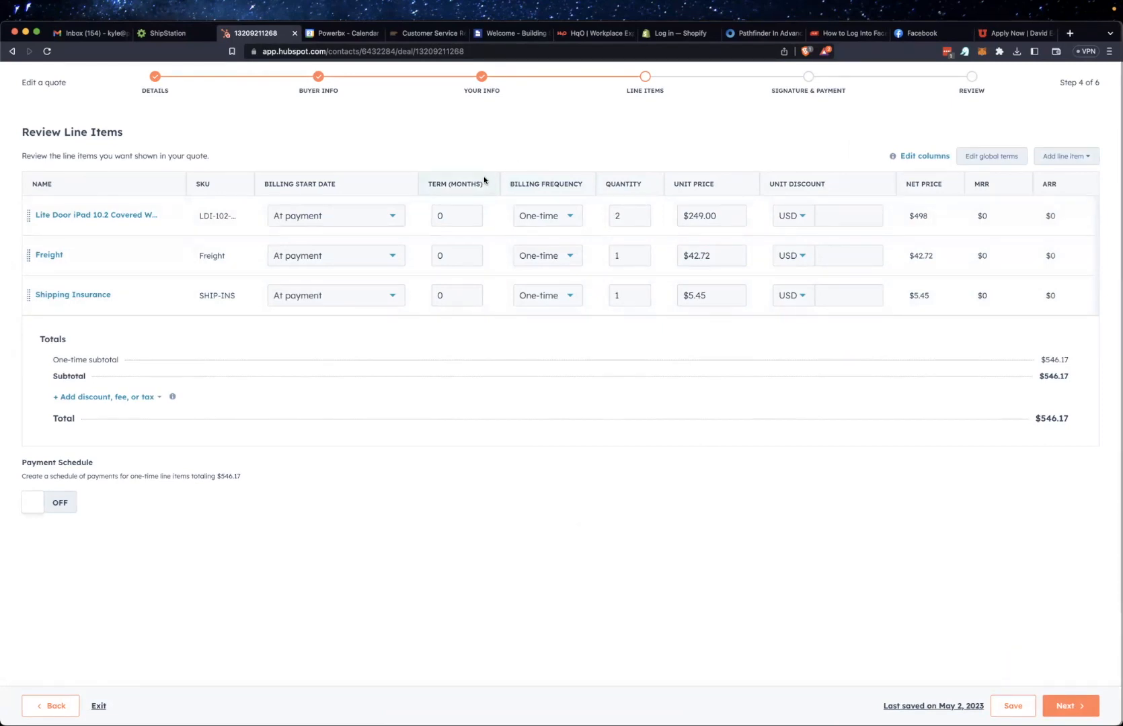
Check the HubSpot Quote HELP email draft in Gmail and return to the quote's line items in HubSpot.
{"action": "left_click", "coordinate": [96, 35]}
{"action": "left_click", "coordinate": [216, 324]}
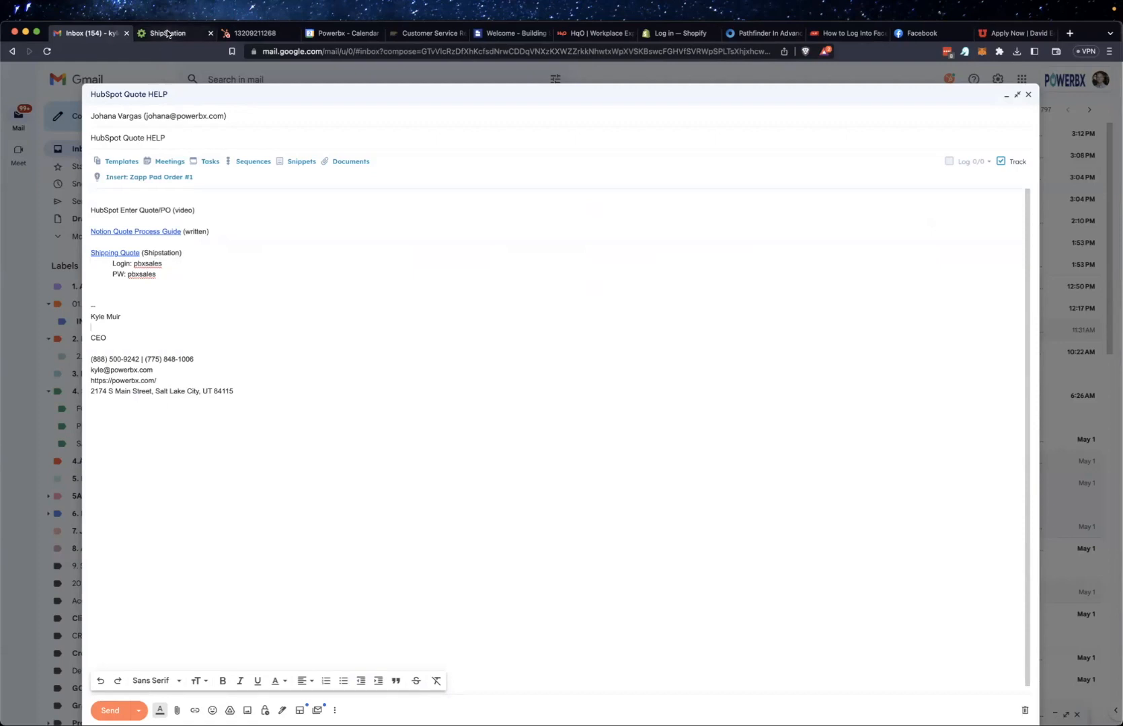
{"action": "left_click", "coordinate": [250, 34]}
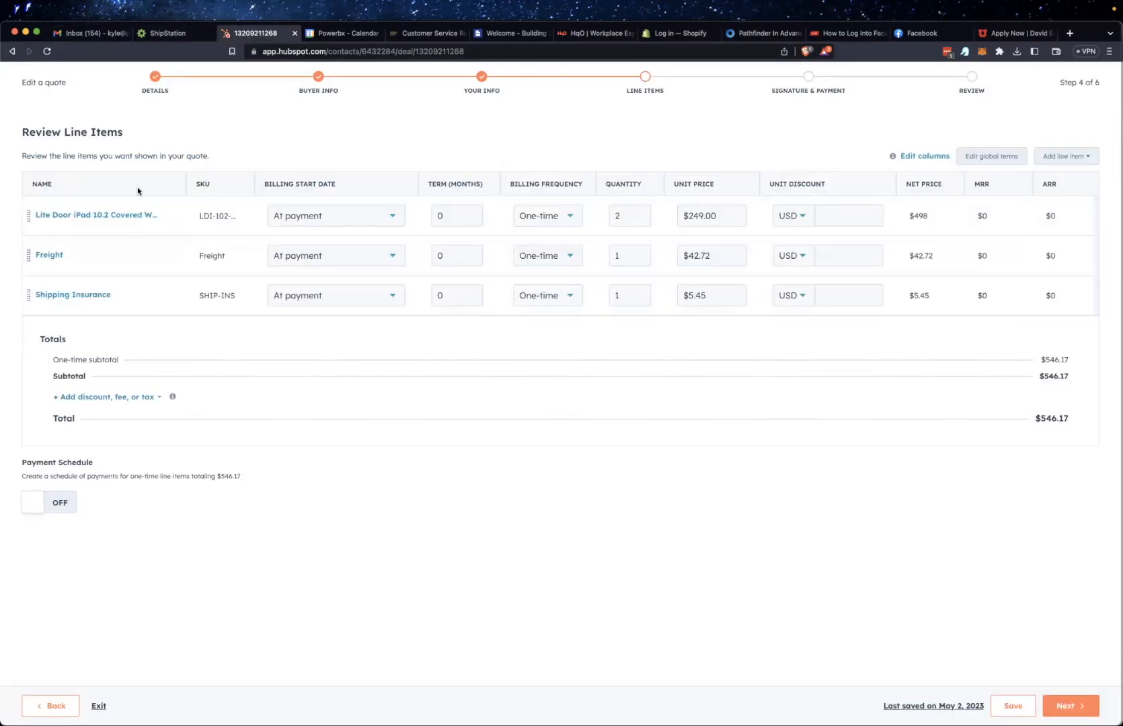
Exit the quote editor, review the deal's shipping address, and check the WWEUPS rates in ShipStation.
{"action": "left_click", "coordinate": [98, 706]}
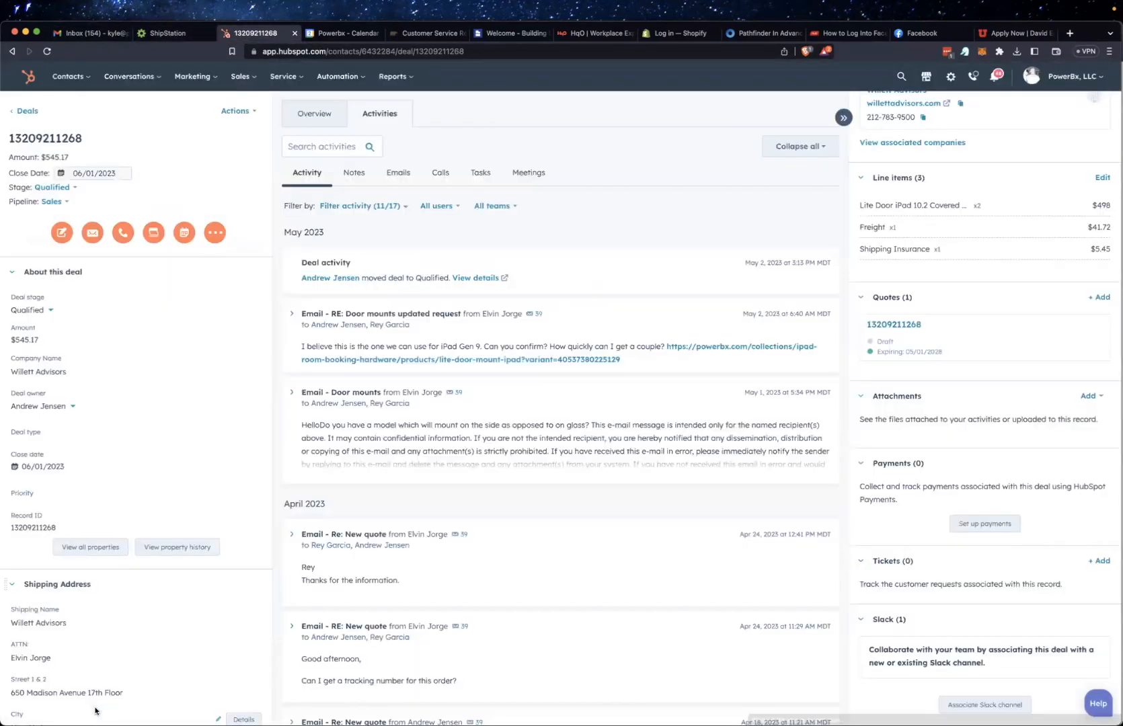
{"action": "scroll", "coordinate": [103, 434], "scroll_direction": "down", "scroll_amount": 3}
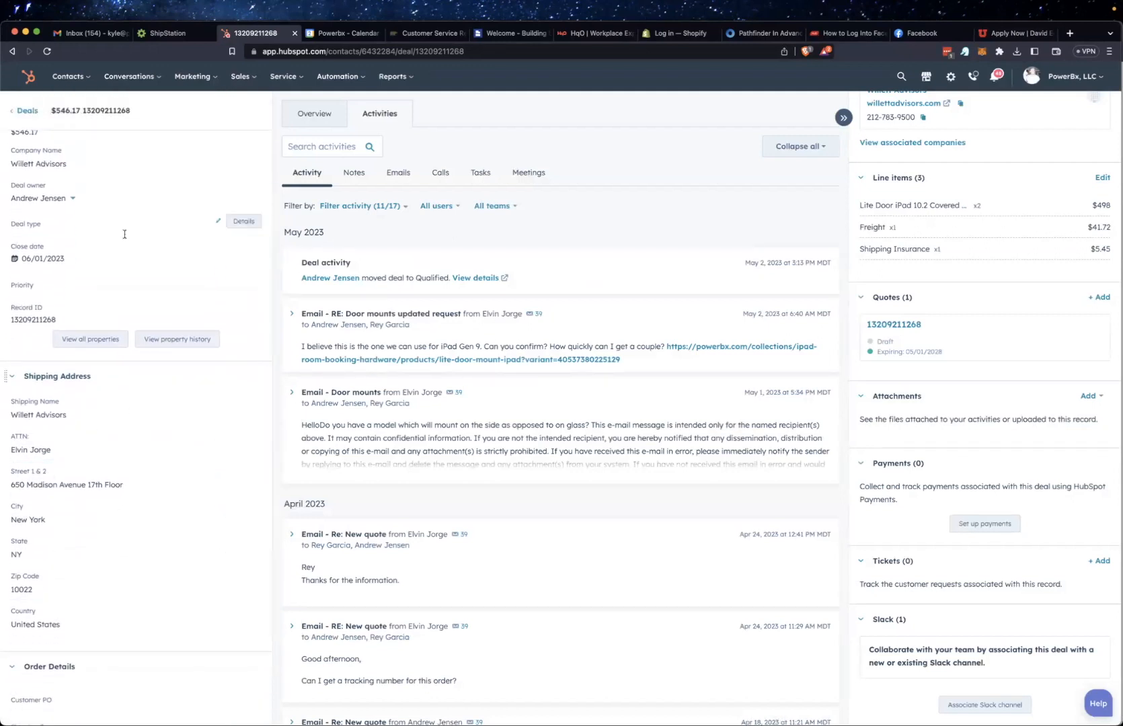
{"action": "left_click", "coordinate": [159, 34]}
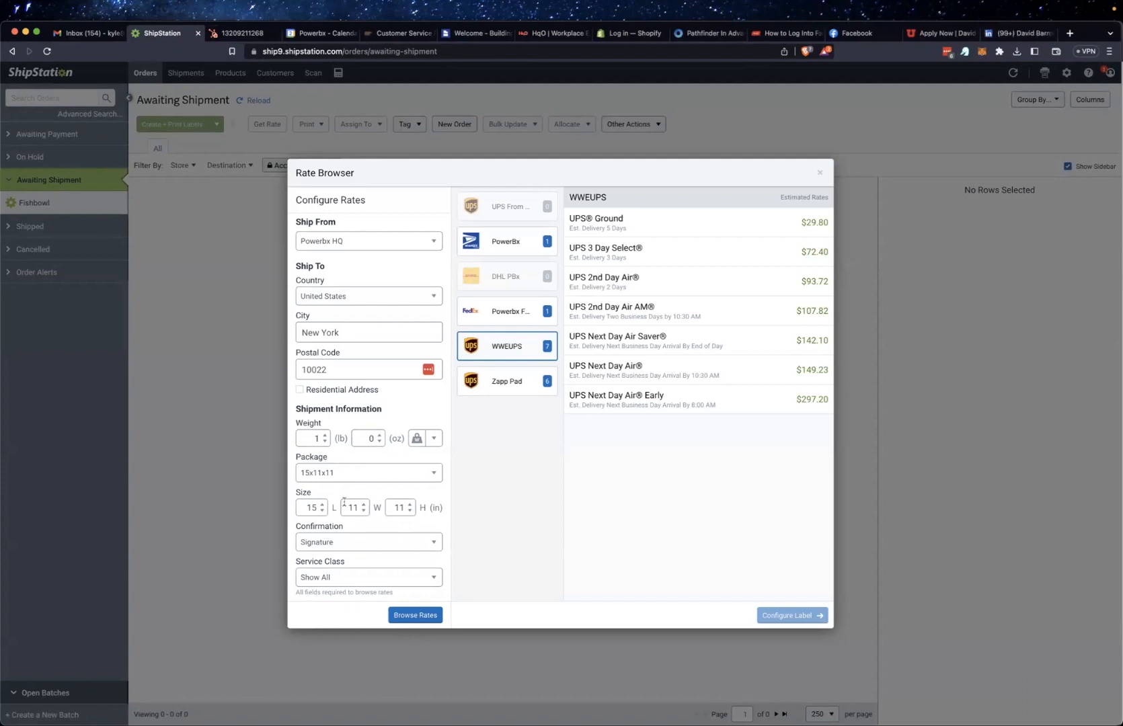
{"action": "left_click", "coordinate": [236, 34]}
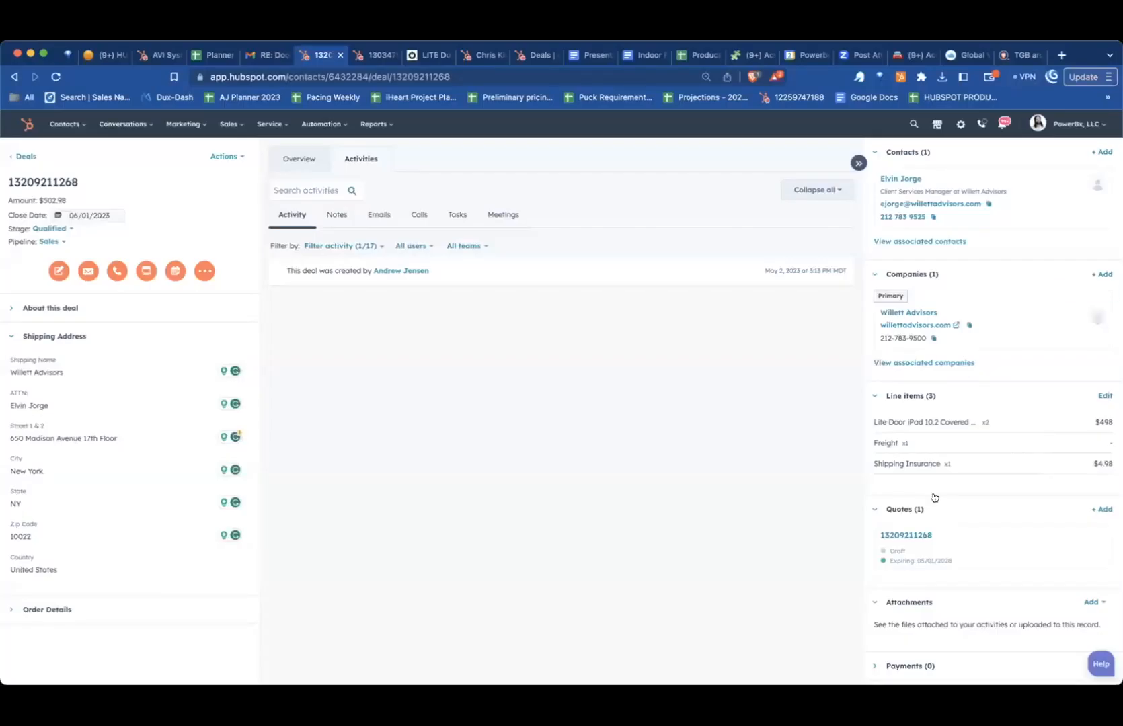
Delete the existing draft quote from the HubSpot deal record.
{"action": "scroll", "coordinate": [958, 504], "scroll_direction": "down", "scroll_amount": 2}
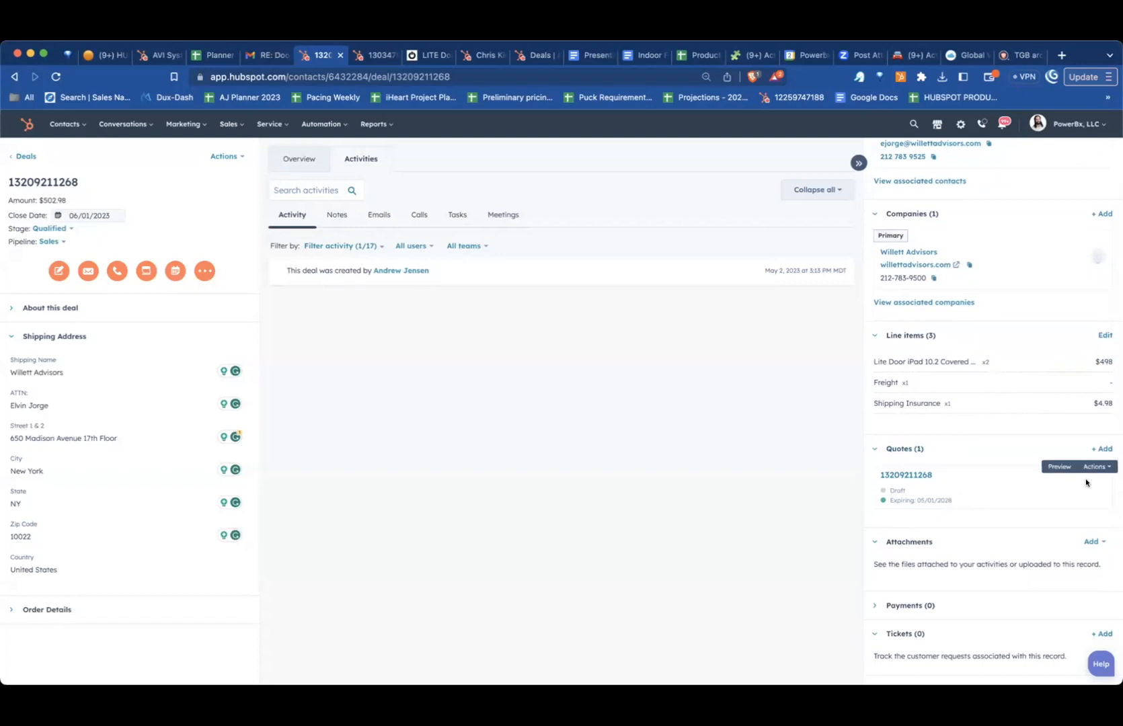
{"action": "left_click", "coordinate": [1102, 466]}
{"action": "left_click", "coordinate": [1080, 541]}
{"action": "left_click", "coordinate": [527, 270]}
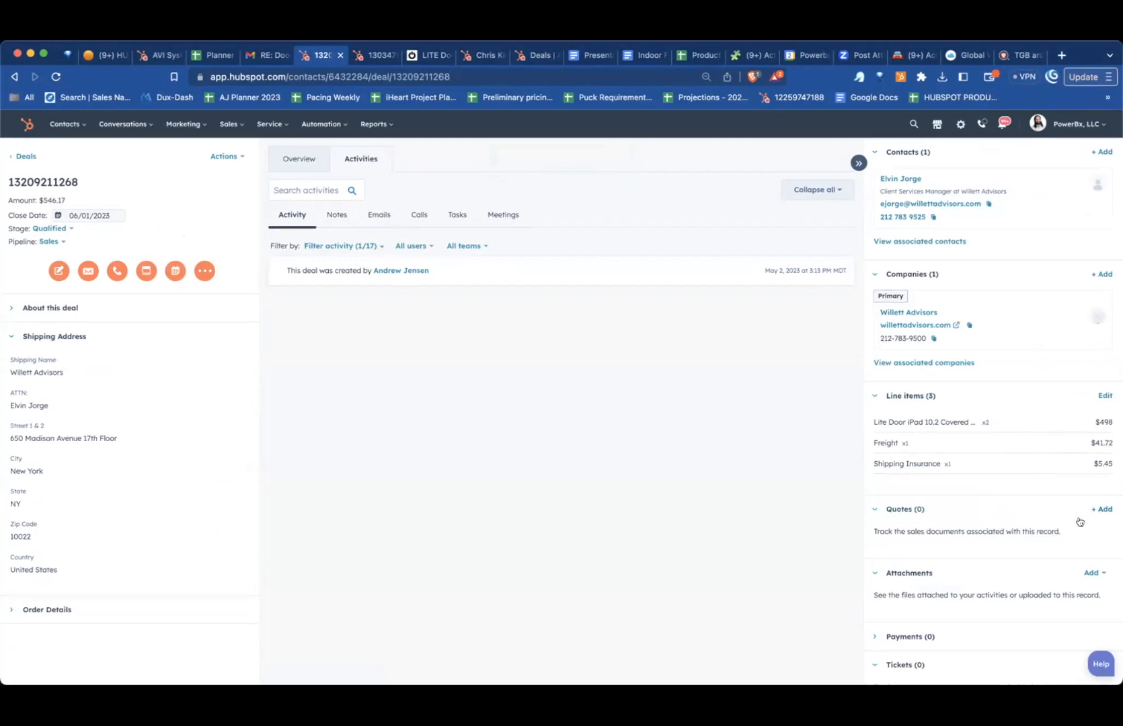
Add a new quote to the deal using the PBX Proposal 7/26/2022 template and advance to its line items.
{"action": "left_click", "coordinate": [1099, 510]}
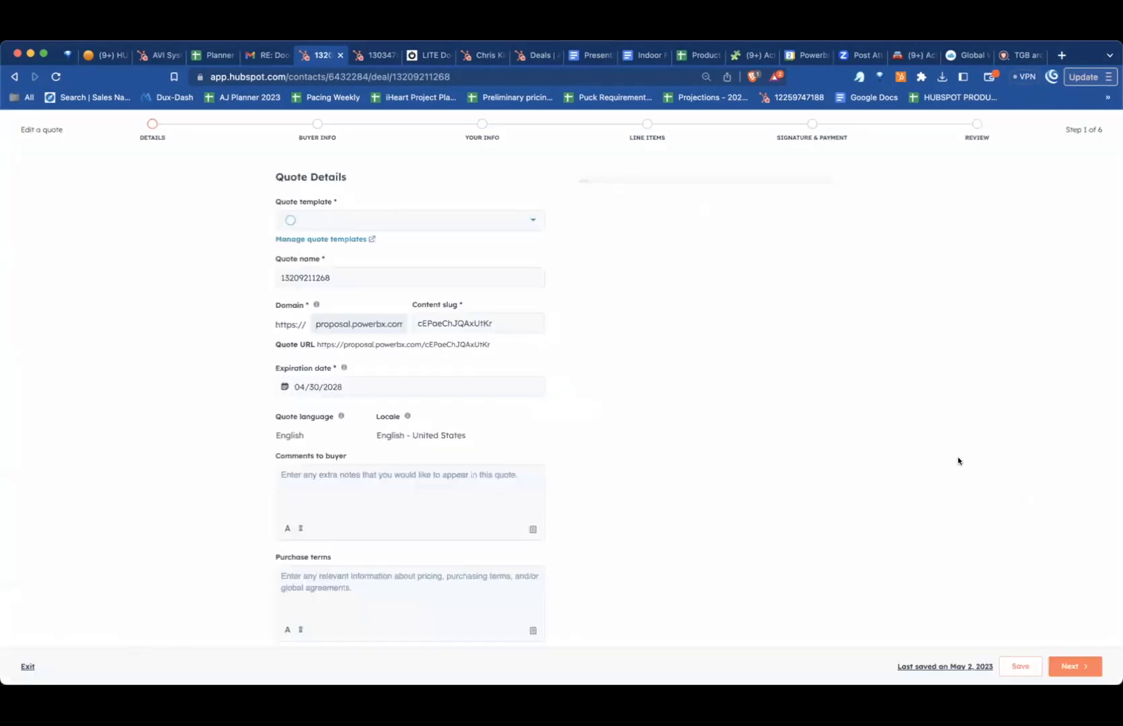
{"action": "left_click", "coordinate": [1070, 665]}
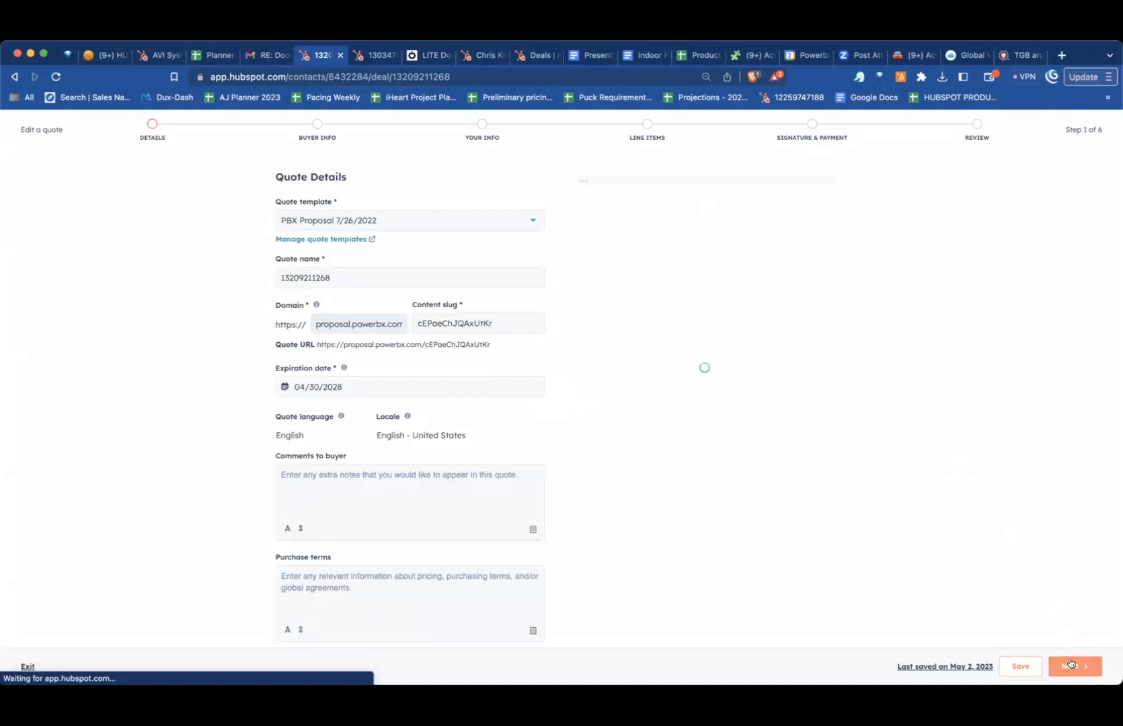
{"action": "left_click", "coordinate": [1070, 664]}
{"action": "left_click", "coordinate": [1070, 665]}
{"action": "left_click", "coordinate": [1070, 664]}
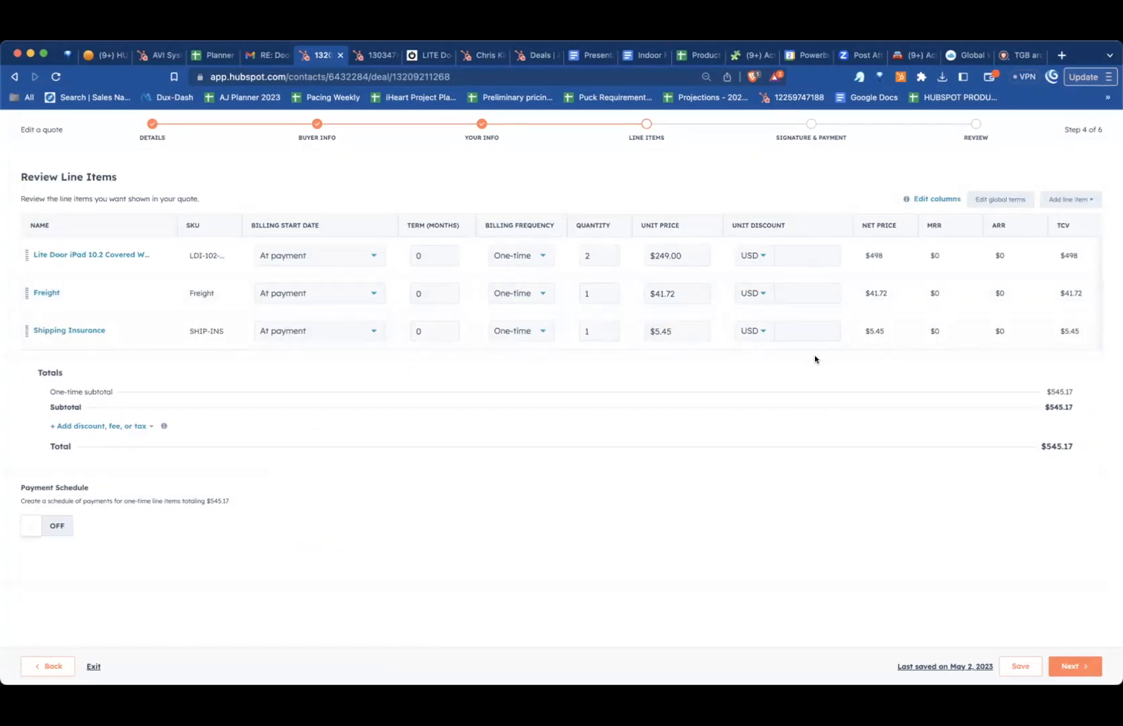
Select Stripe as the quote's payment option with no signature, and check the payment section in the quote preview.
{"action": "left_click", "coordinate": [1077, 668]}
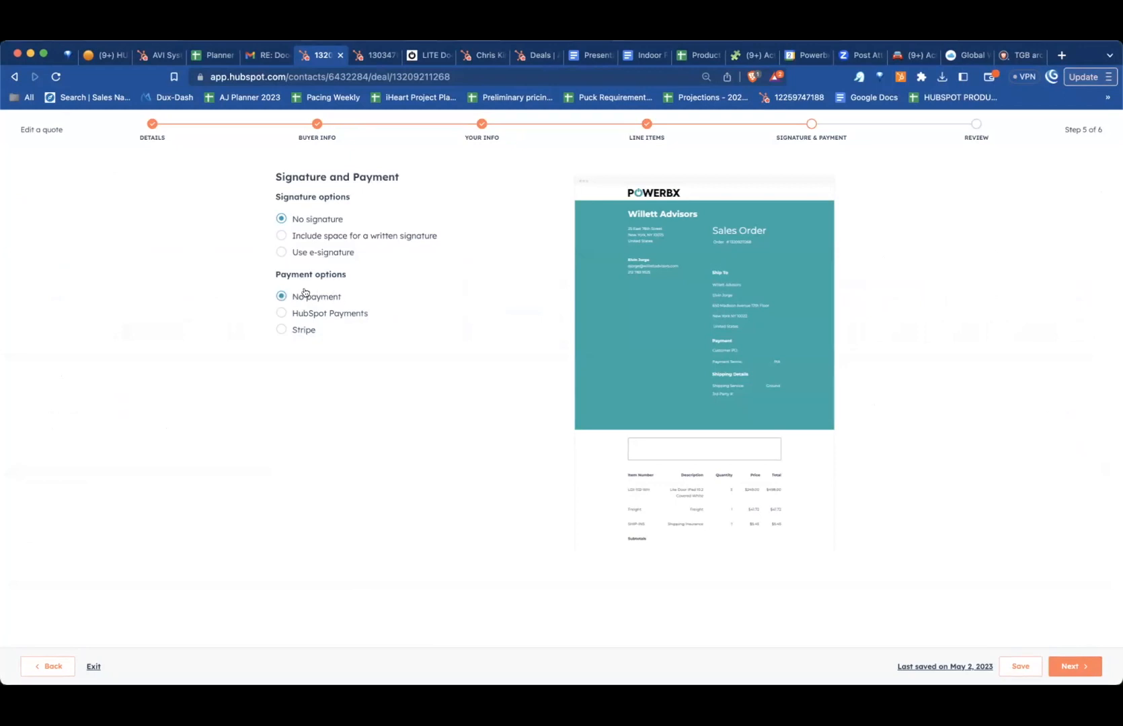
{"action": "left_click", "coordinate": [281, 330]}
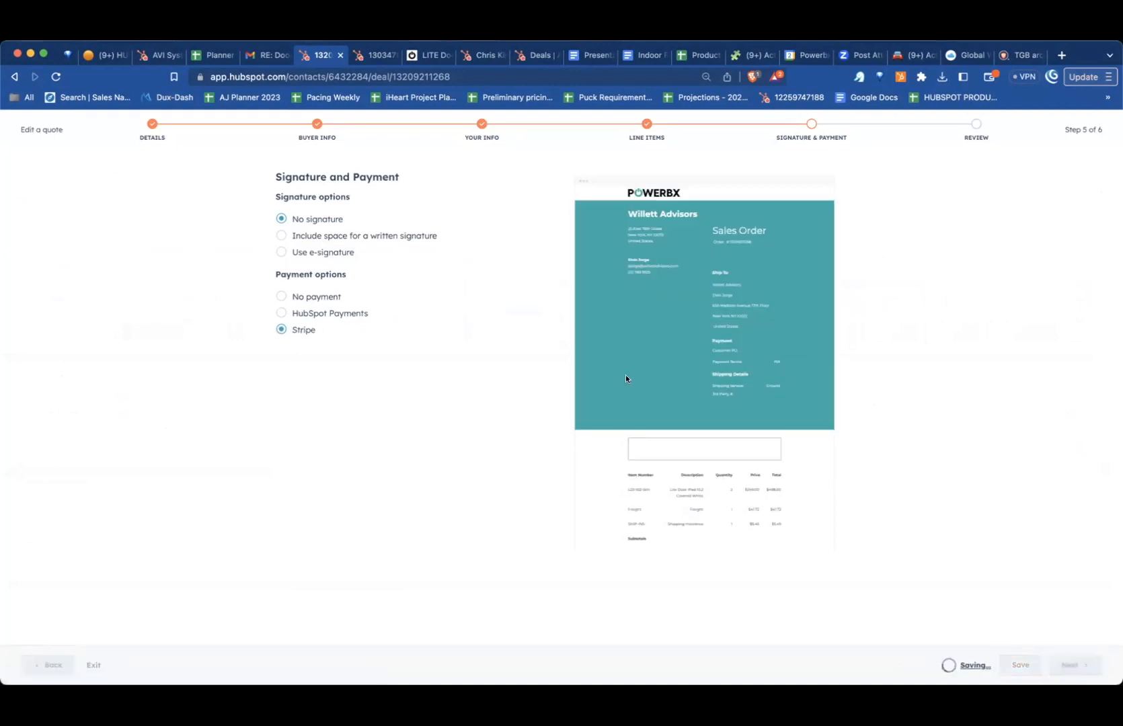
{"action": "scroll", "coordinate": [626, 374], "scroll_direction": "down", "scroll_amount": 5}
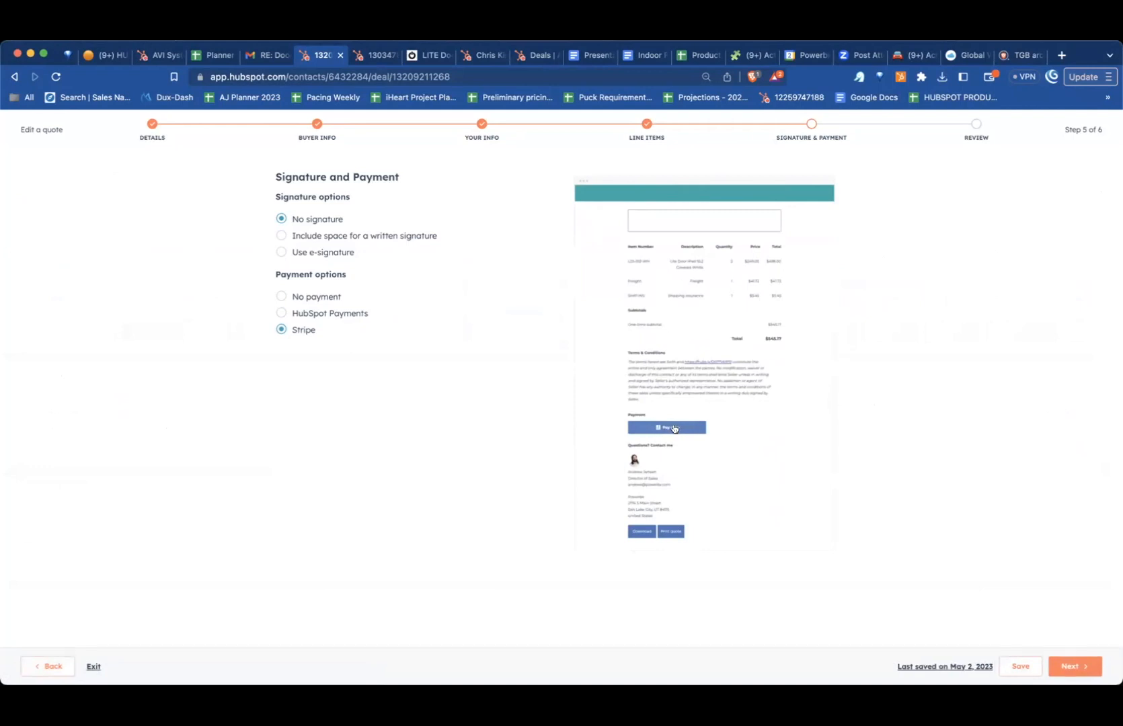
{"action": "scroll", "coordinate": [664, 372], "scroll_direction": "up", "scroll_amount": 4}
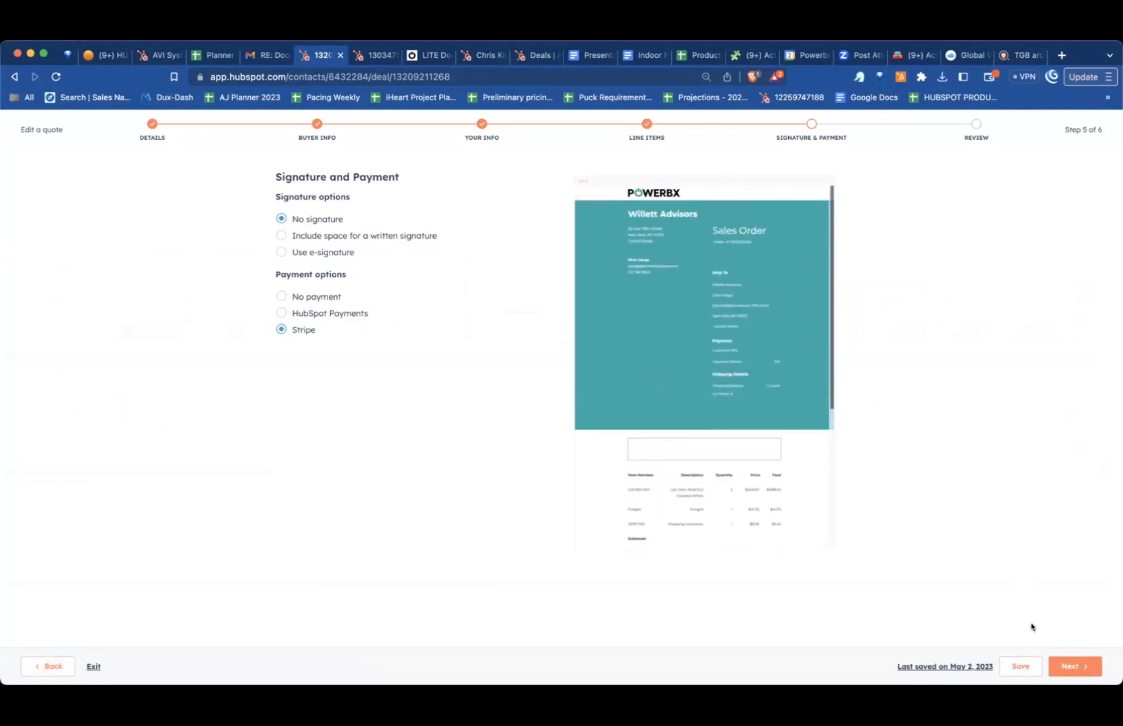
Review the quote's shipping details and line items, and publish it without writing an email.
{"action": "left_click", "coordinate": [1075, 668]}
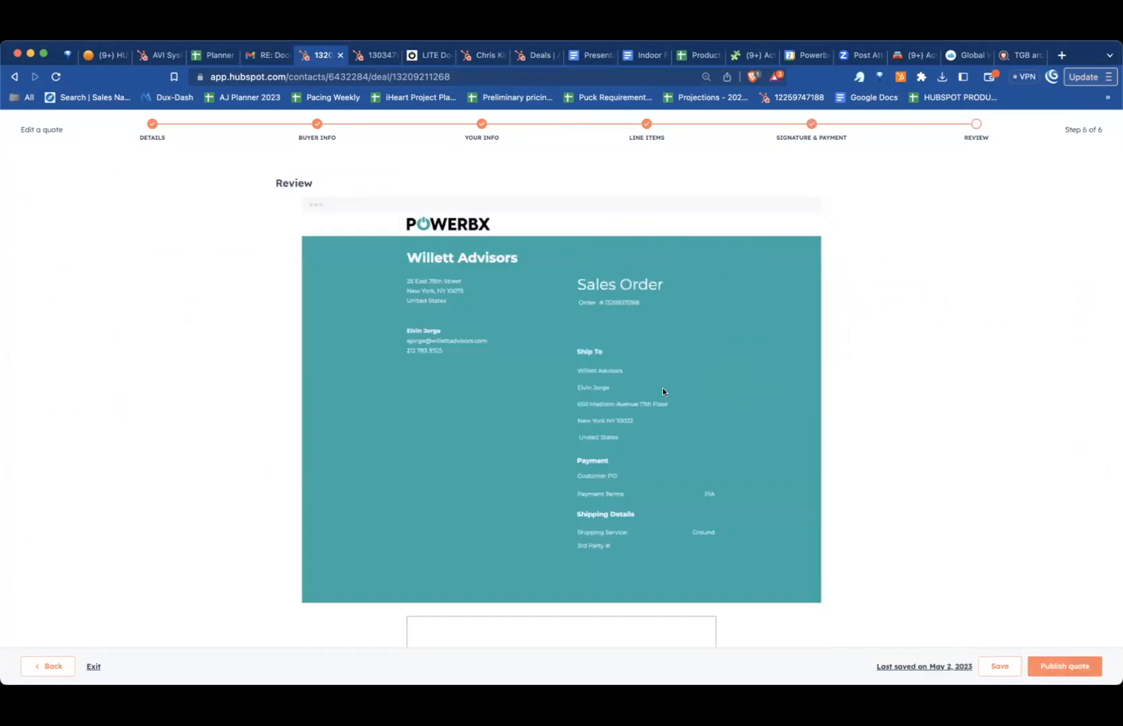
{"action": "scroll", "coordinate": [632, 441], "scroll_direction": "down", "scroll_amount": 5}
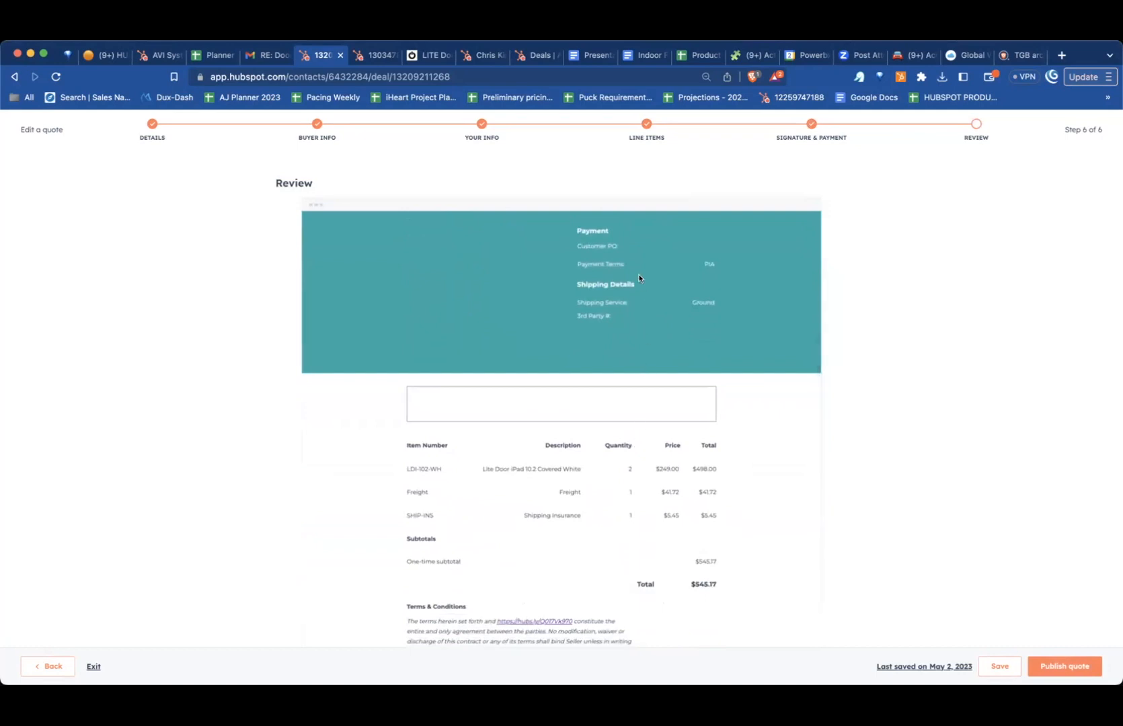
{"action": "scroll", "coordinate": [683, 303], "scroll_direction": "down", "scroll_amount": 2}
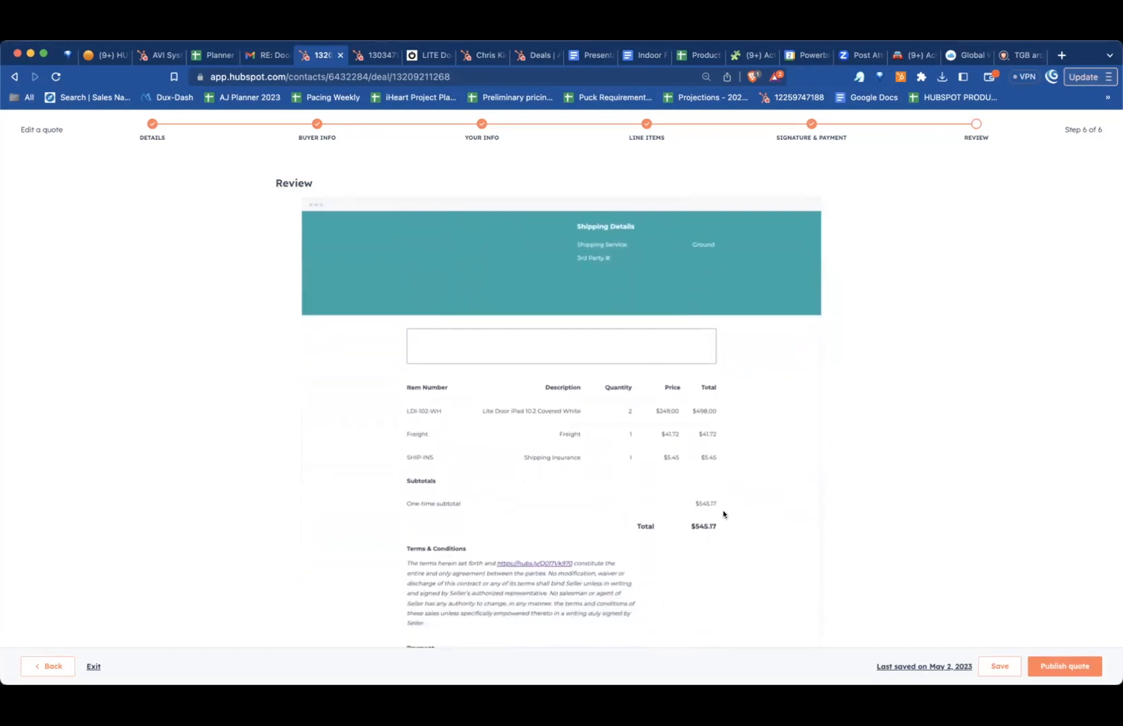
{"action": "left_click", "coordinate": [1064, 668]}
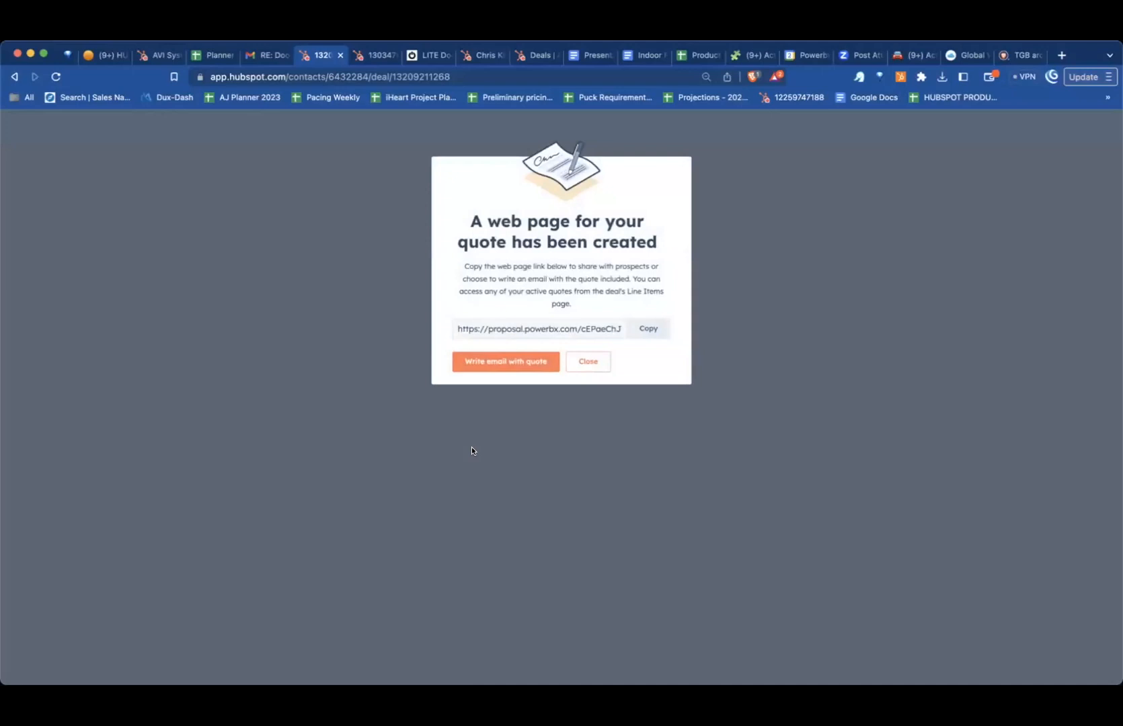
{"action": "left_click", "coordinate": [584, 363]}
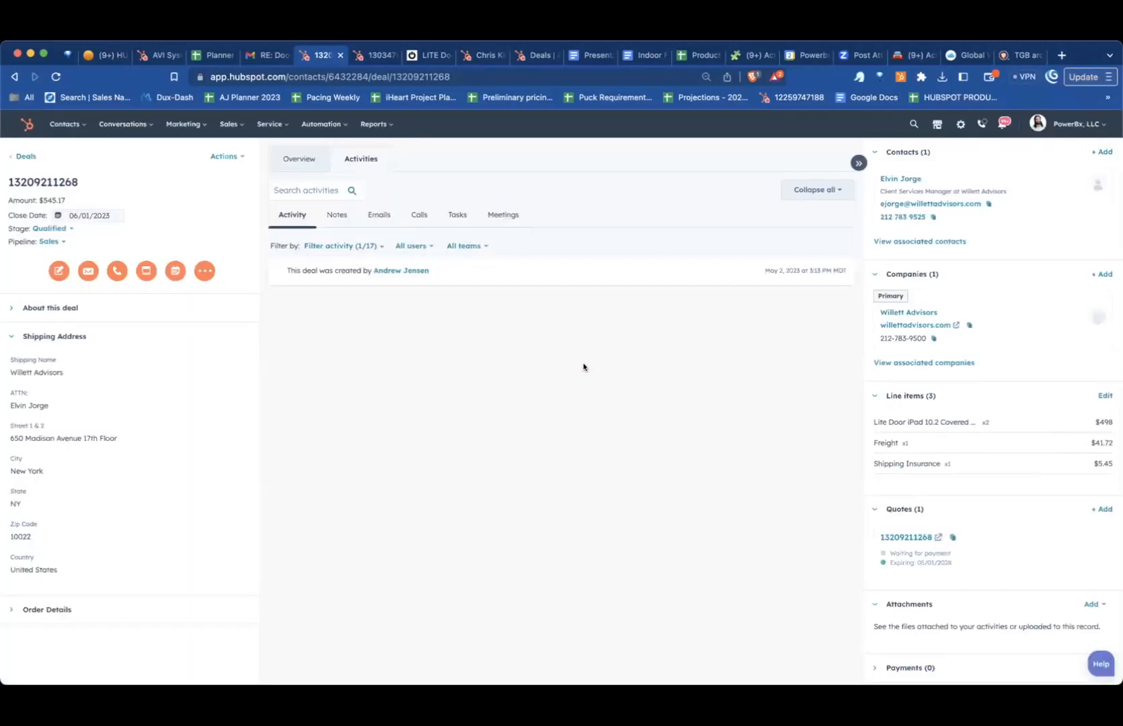
Open the published quote from the deal record, review its shipping details, line items and terms, and close it.
{"action": "mouse_move", "coordinate": [911, 536]}
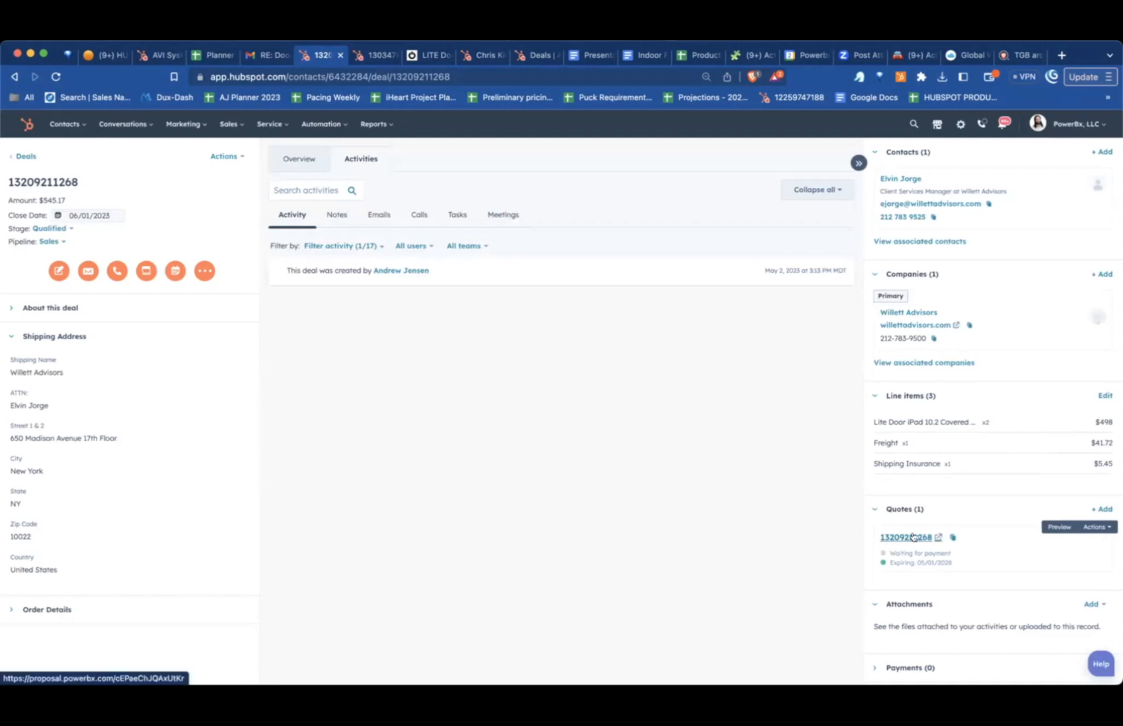
{"action": "left_click", "coordinate": [1093, 528]}
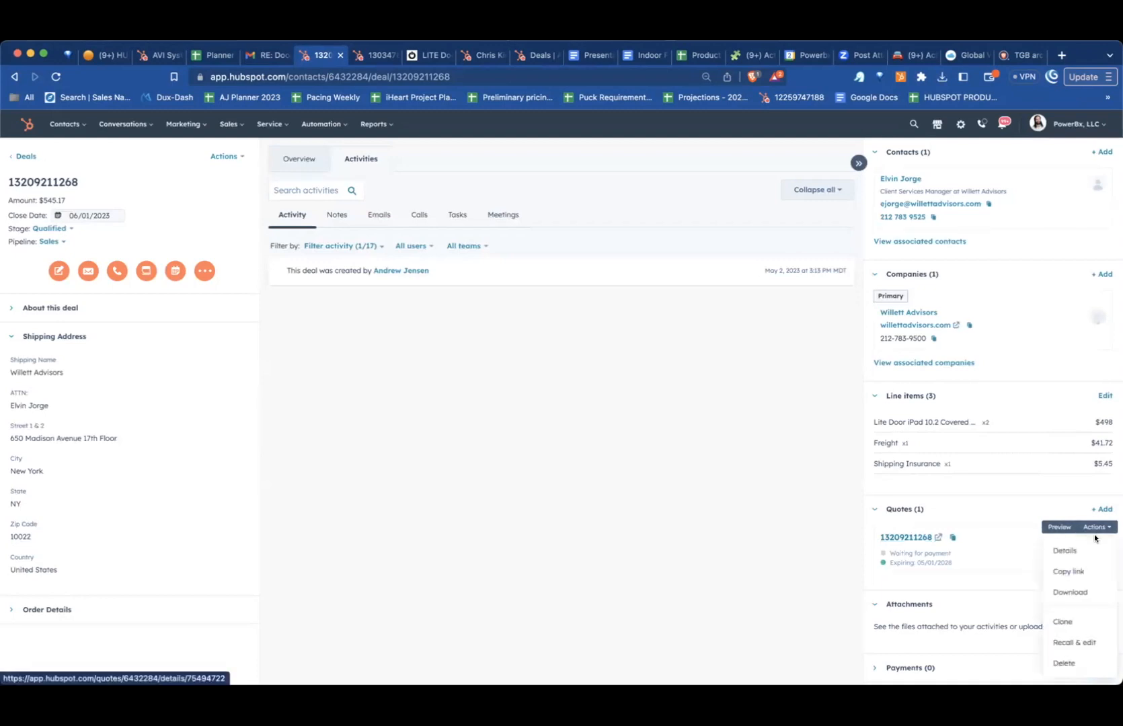
{"action": "left_click", "coordinate": [987, 506]}
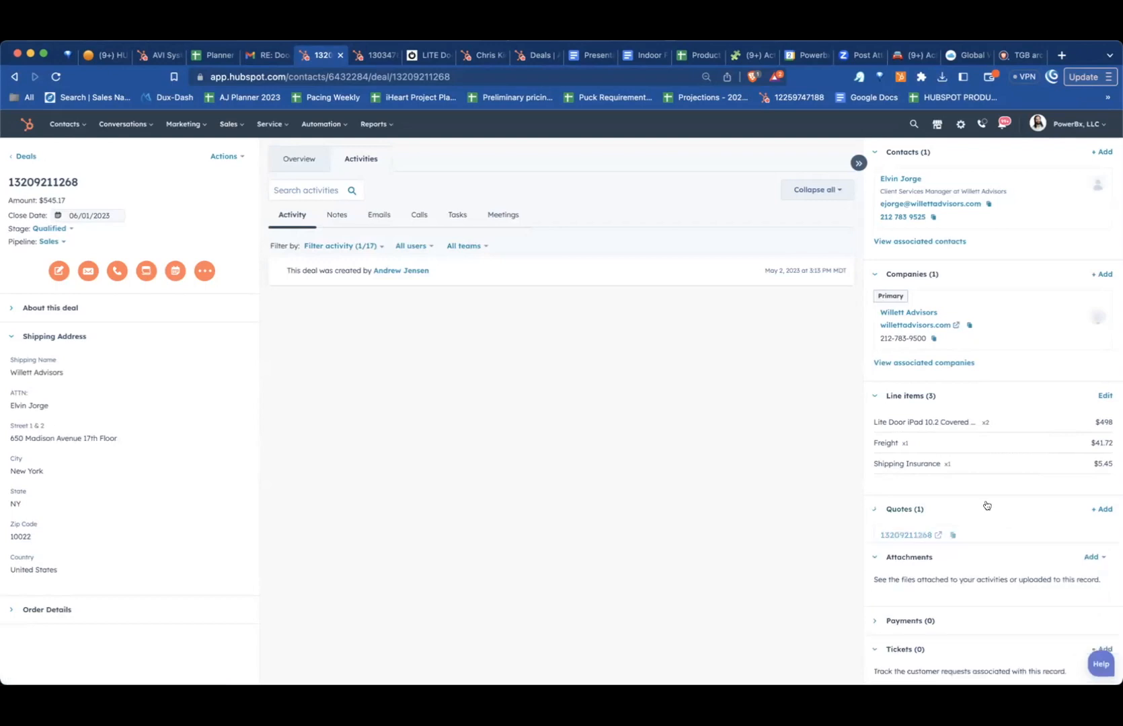
{"action": "left_click", "coordinate": [957, 504]}
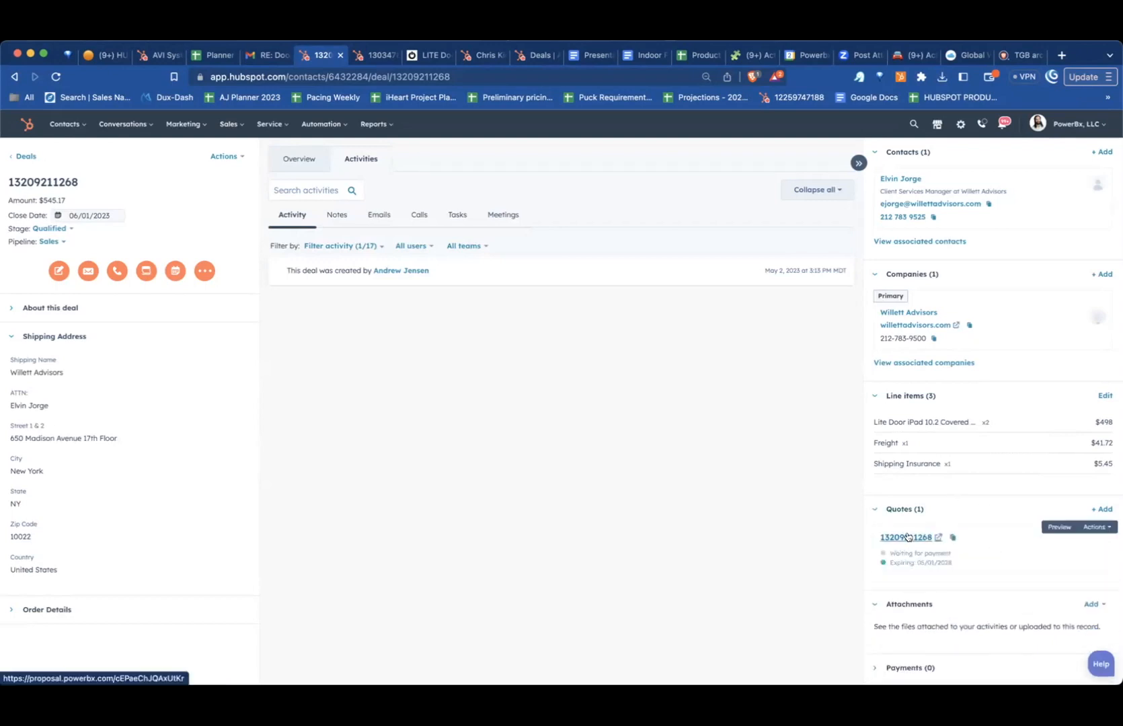
{"action": "left_click", "coordinate": [907, 537]}
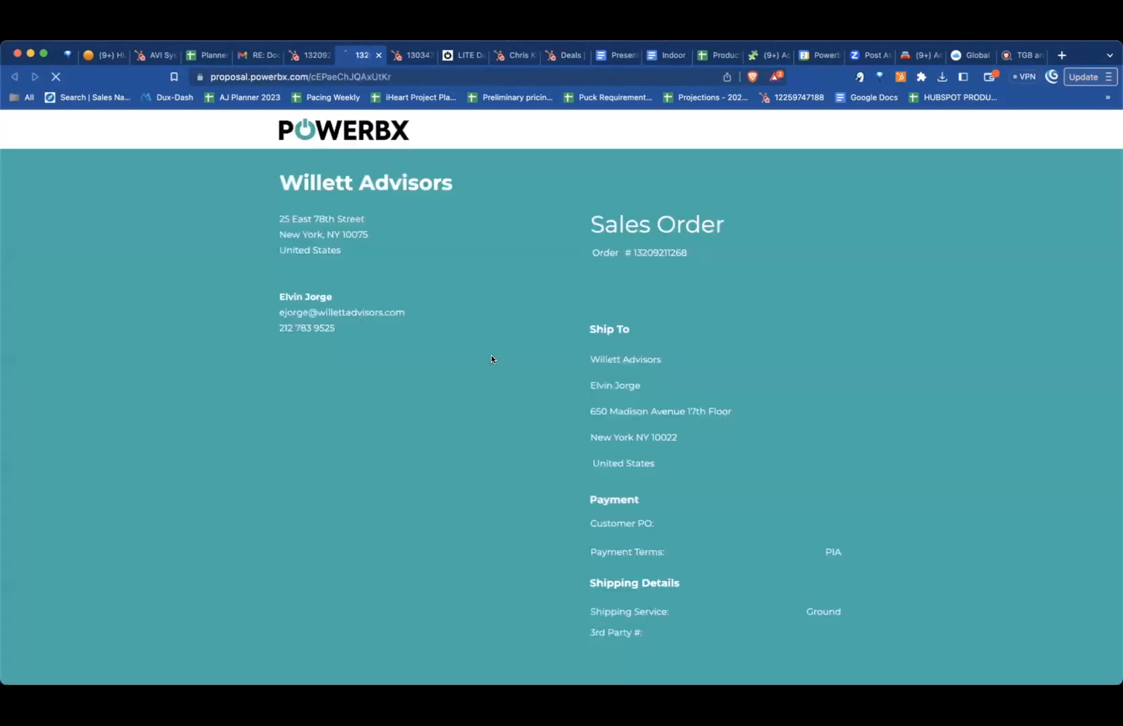
{"action": "scroll", "coordinate": [492, 359], "scroll_direction": "down", "scroll_amount": 10}
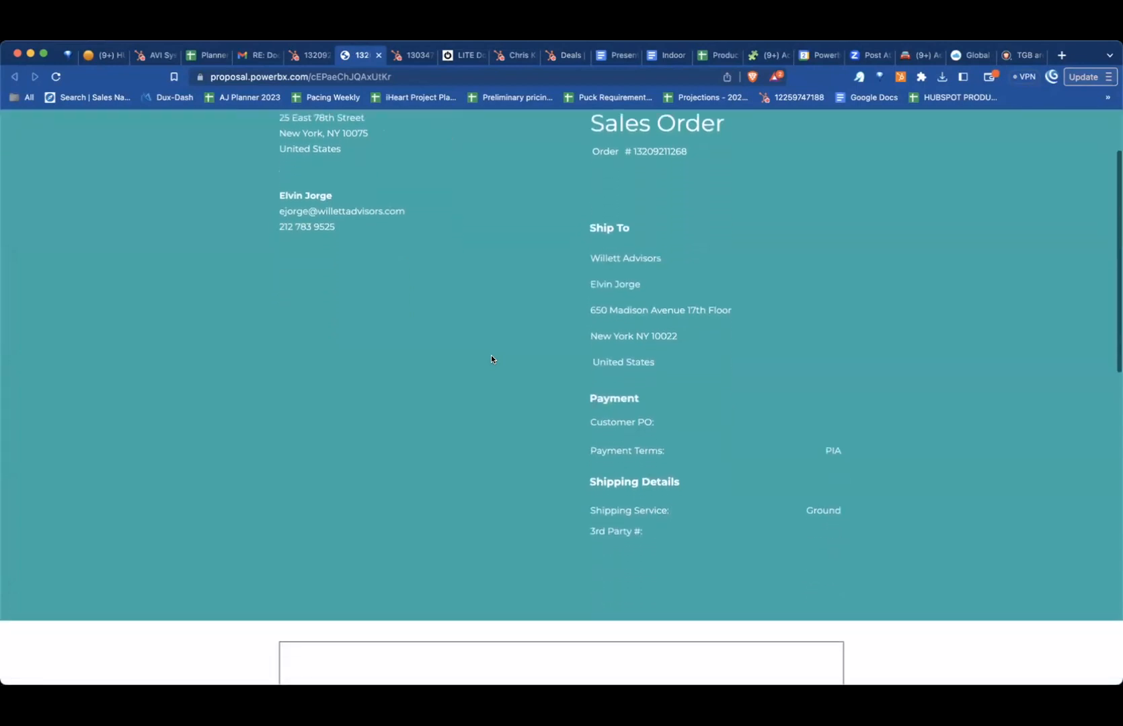
{"action": "scroll", "coordinate": [491, 360], "scroll_direction": "down", "scroll_amount": 5}
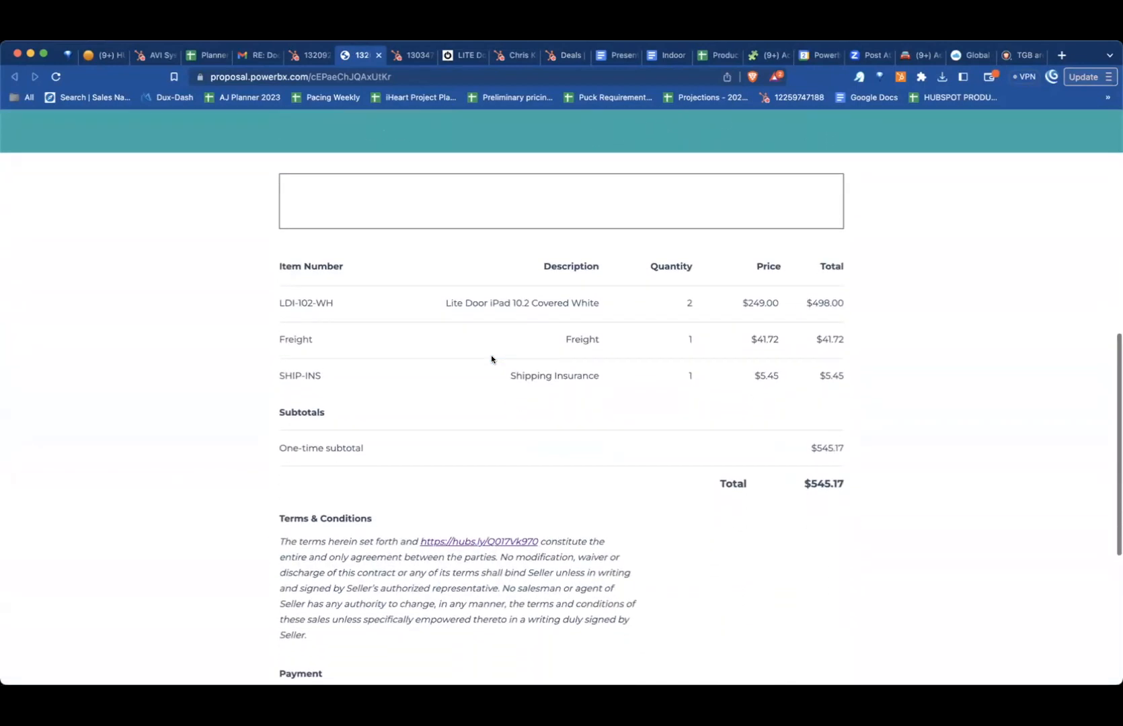
{"action": "scroll", "coordinate": [491, 359], "scroll_direction": "up", "scroll_amount": 15}
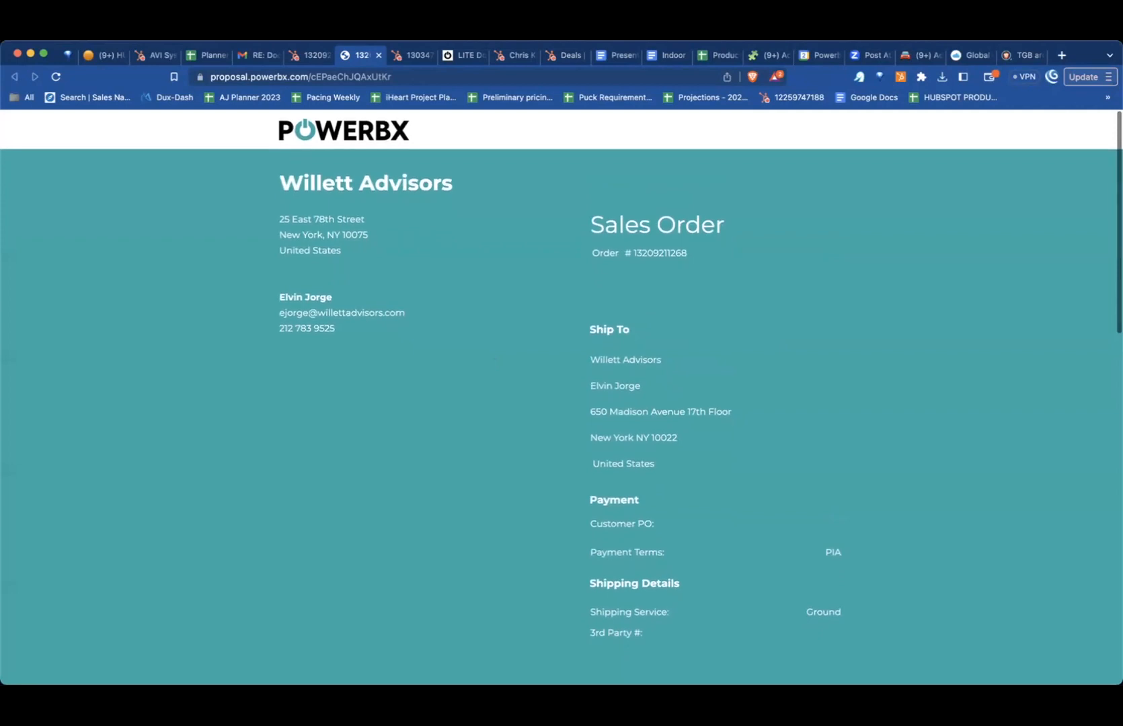
{"action": "left_click", "coordinate": [378, 54]}
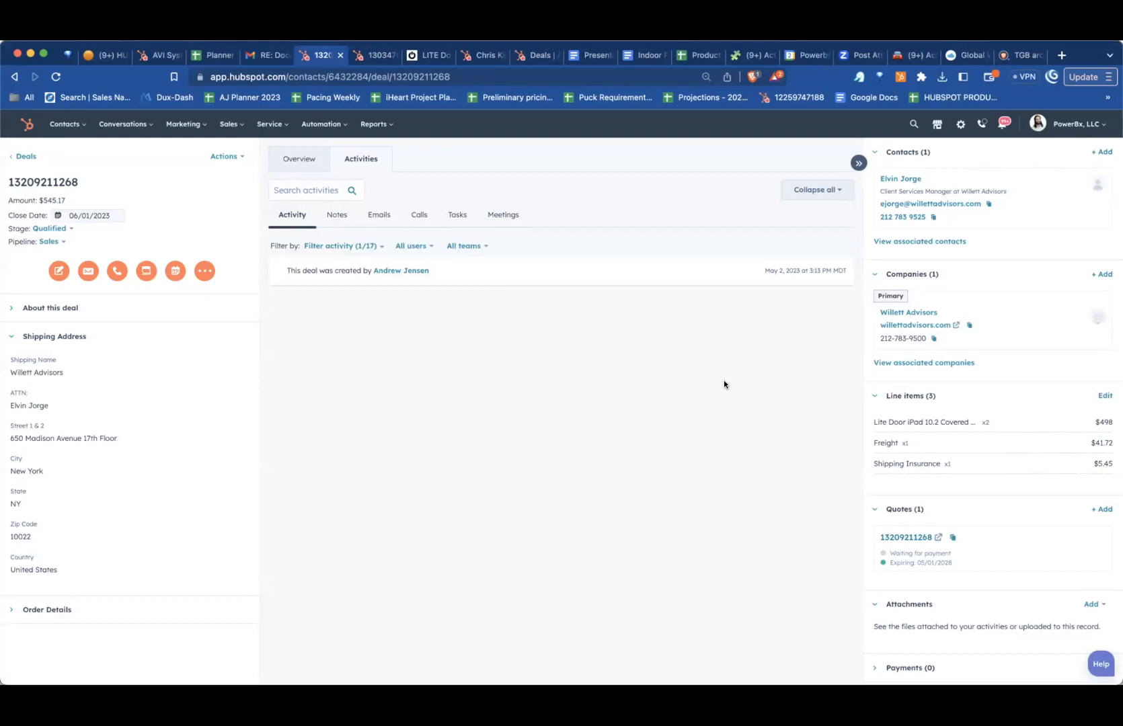
Reload the deal record and copy the quote link from its activity timeline.
{"action": "key", "text": "super+r"}
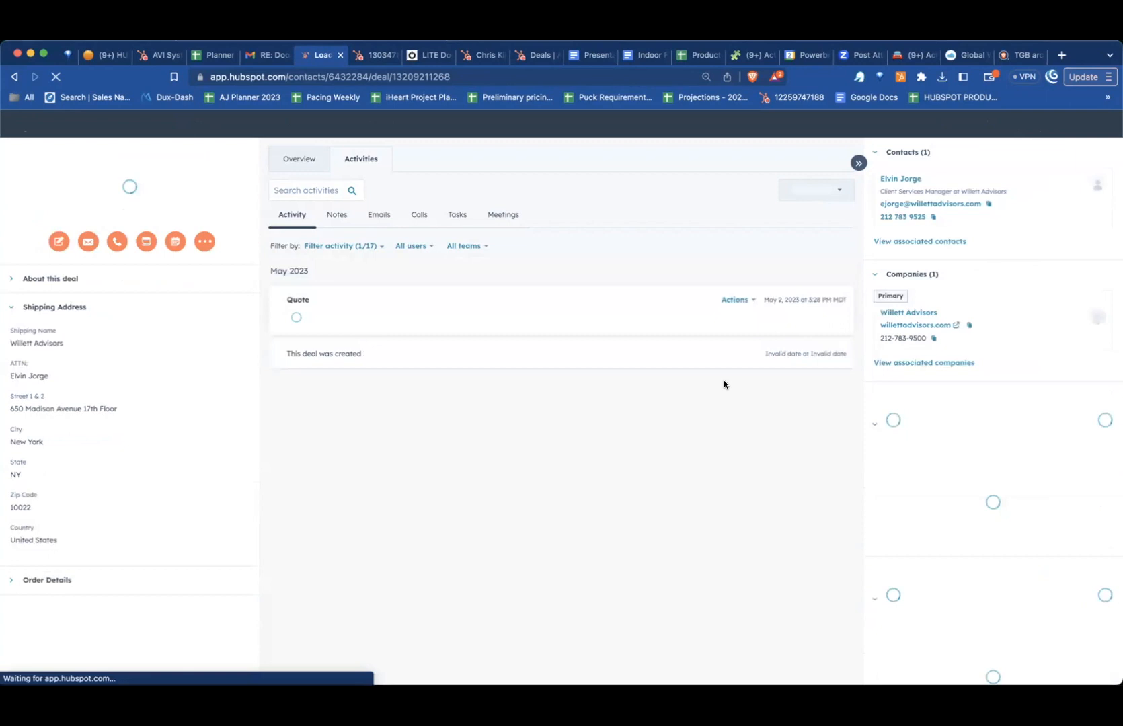
{"action": "left_click_drag", "start_coordinate": [459, 316], "coordinate": [411, 316]}
{"action": "key", "text": "super+c"}
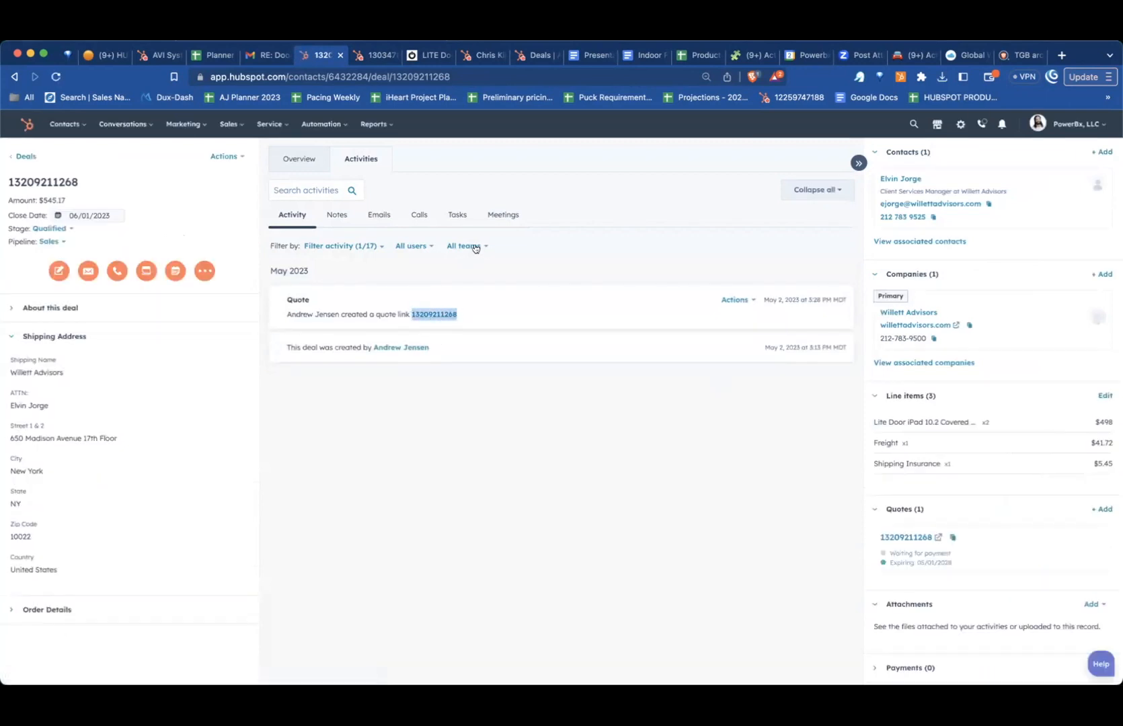
Switch to Gmail and draft a reply-all to the door mounts request, greeting the customer by first name and including the copied quote link.
{"action": "left_click", "coordinate": [250, 56]}
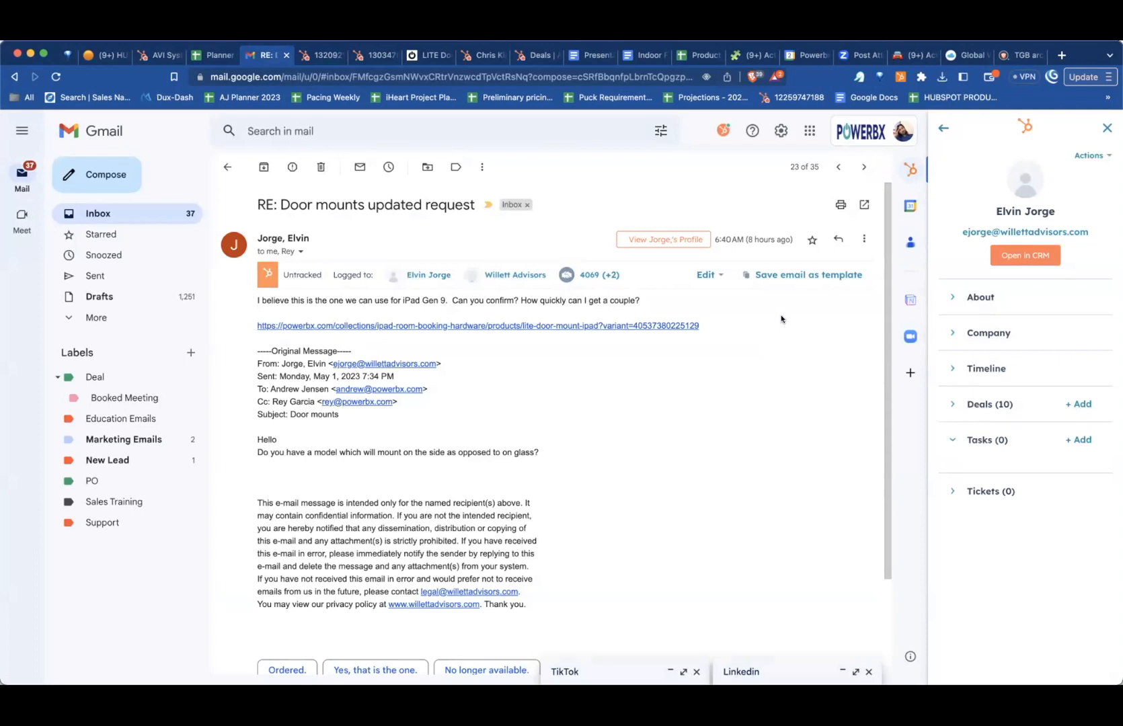
{"action": "type", "text": "a"}
{"action": "type", "text": "Hey Elvin,"}
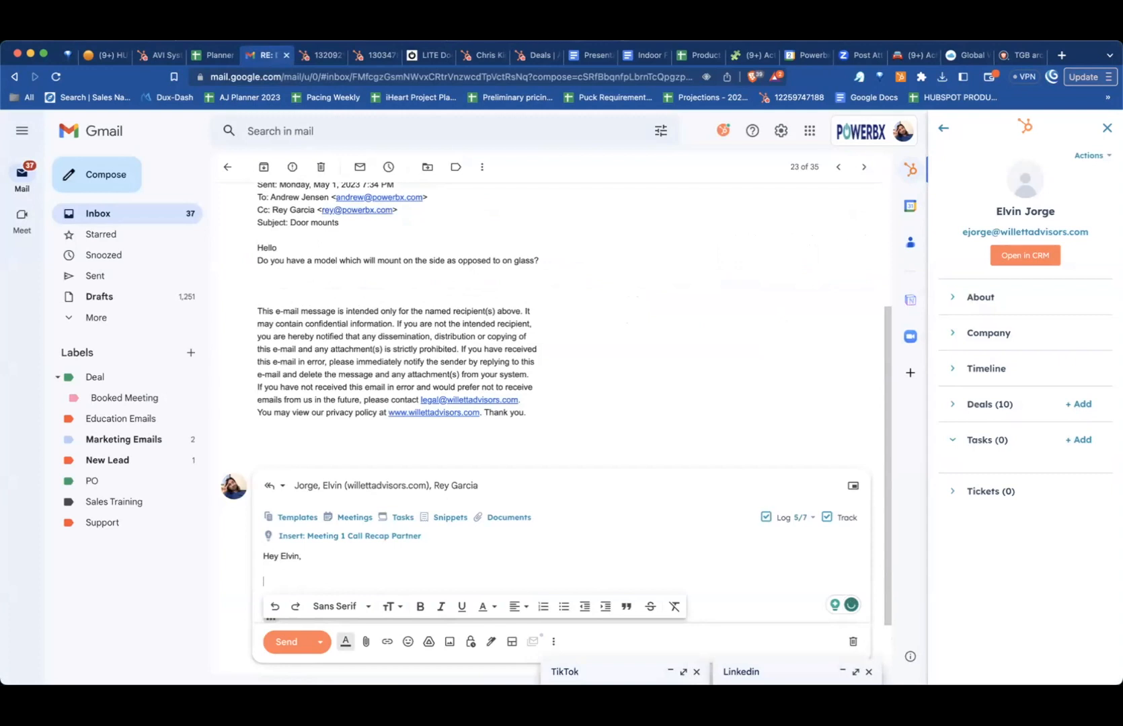
{"action": "key", "text": "super+v"}
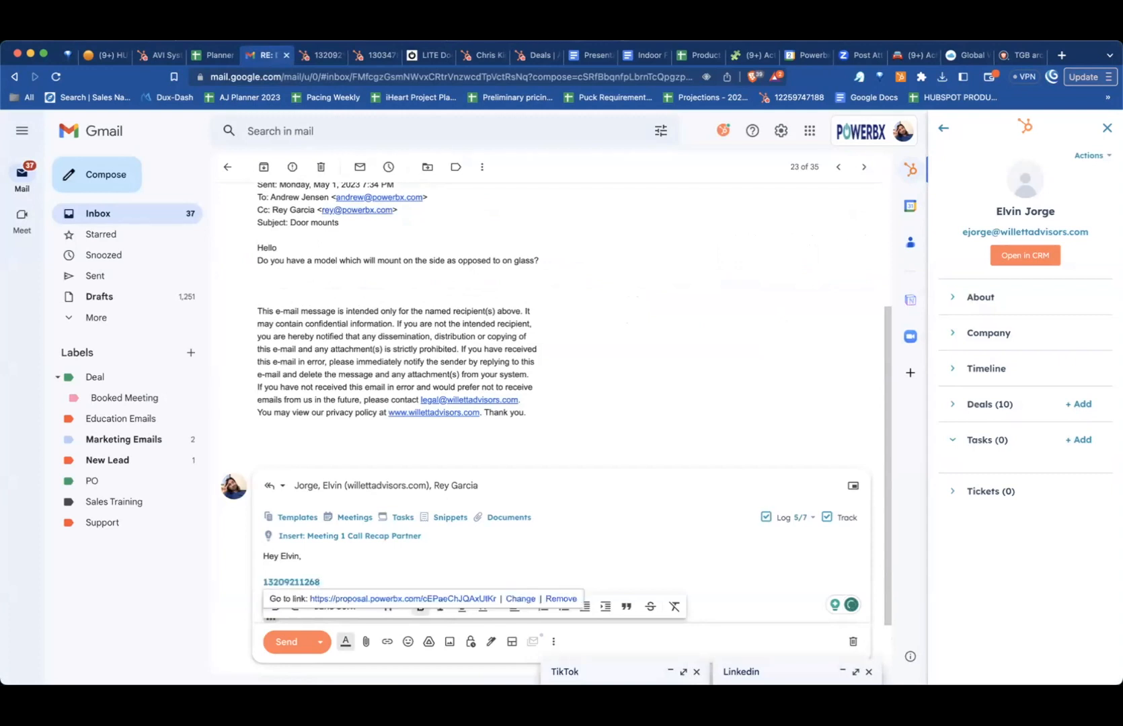
{"action": "left_click", "coordinate": [264, 569]}
{"action": "key", "text": "Return"}
{"action": "key", "text": "Return"}
{"action": "key", "text": "Up"}
{"action": "scroll", "coordinate": [781, 317], "scroll_direction": "down", "scroll_amount": 2}
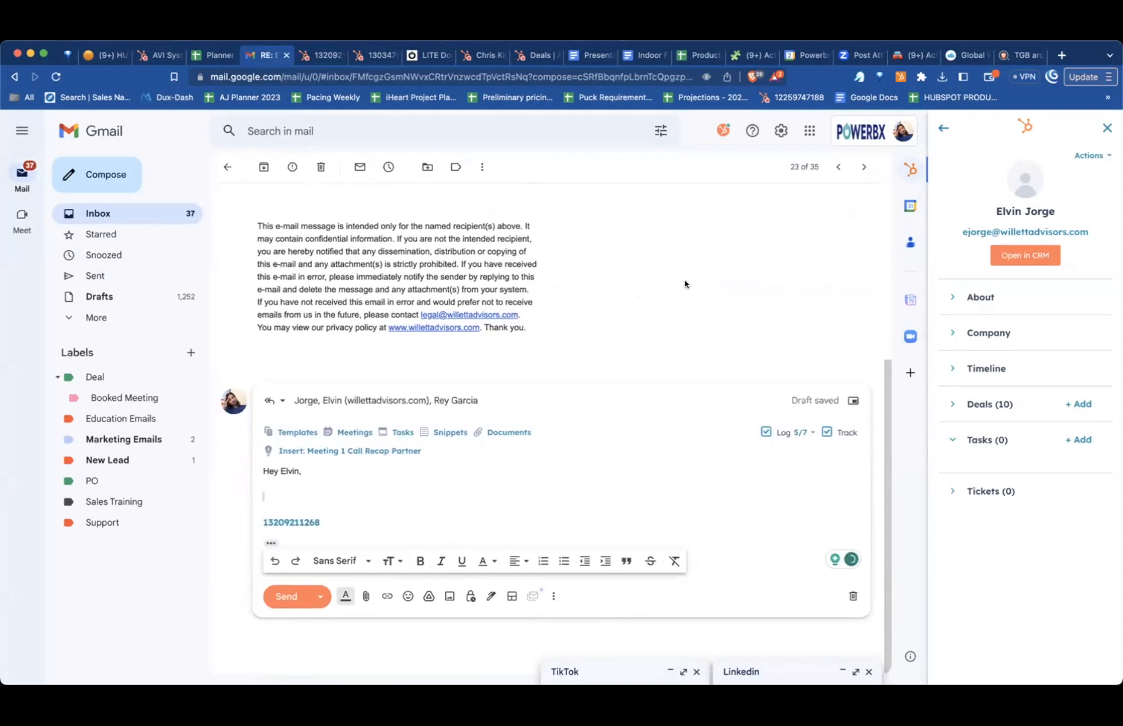
Switch to the HUBSPOT QUOTE & PROCESS page in Notion, collapse the Company and Contact sections, and examine the Deal creation checklist.
{"action": "left_click", "coordinate": [316, 56]}
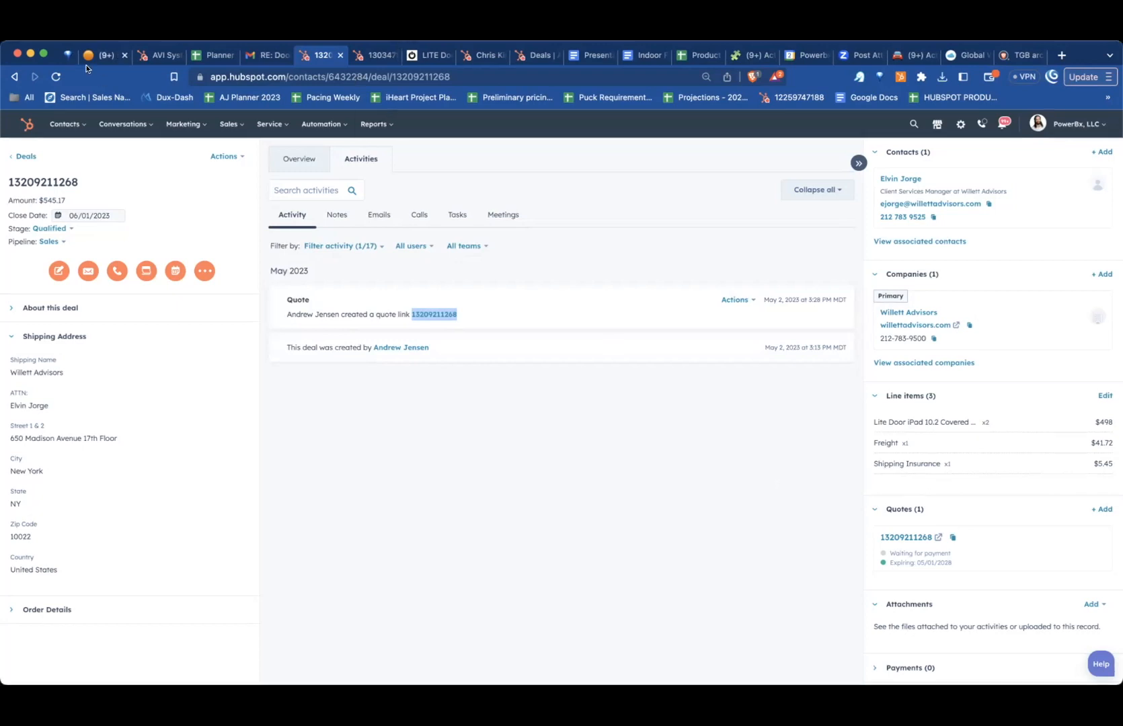
{"action": "left_click", "coordinate": [107, 55]}
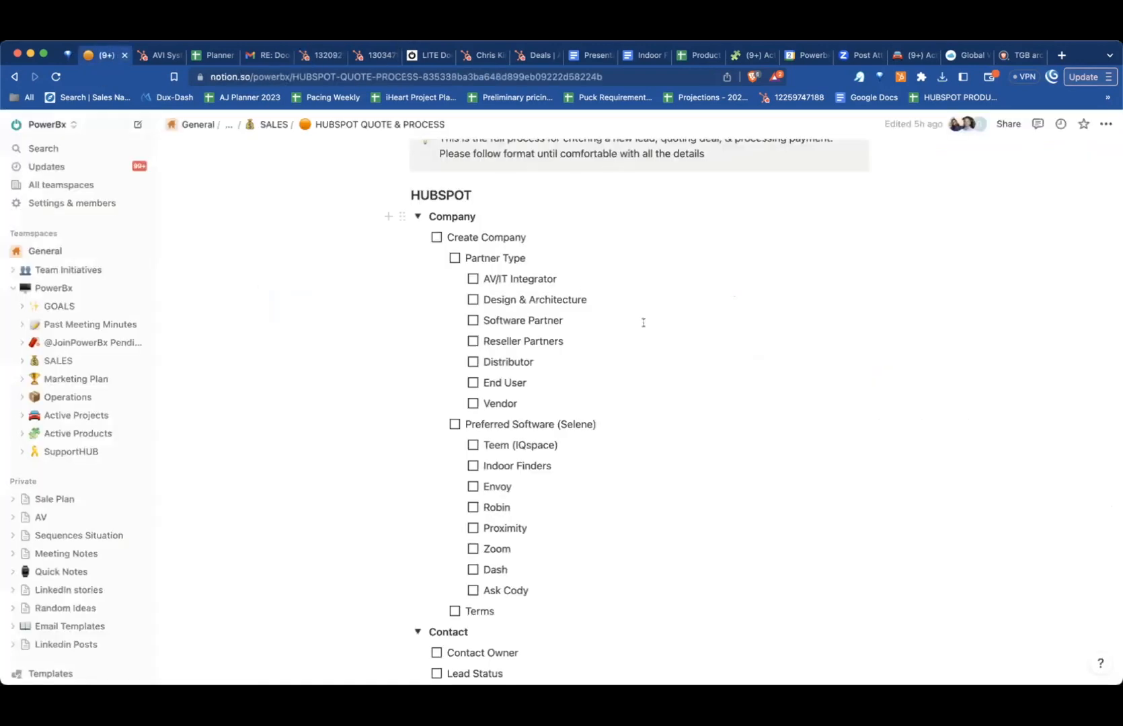
{"action": "left_click", "coordinate": [419, 217]}
{"action": "left_click", "coordinate": [417, 238]}
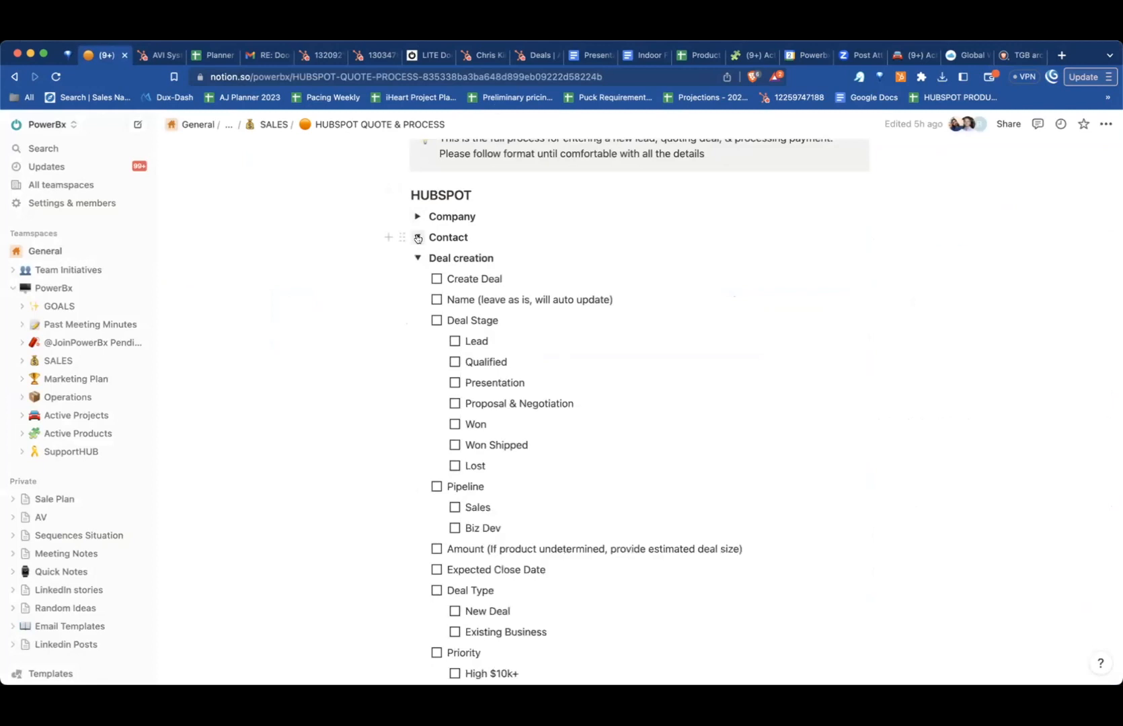
{"action": "scroll", "coordinate": [569, 356], "scroll_direction": "down", "scroll_amount": 3}
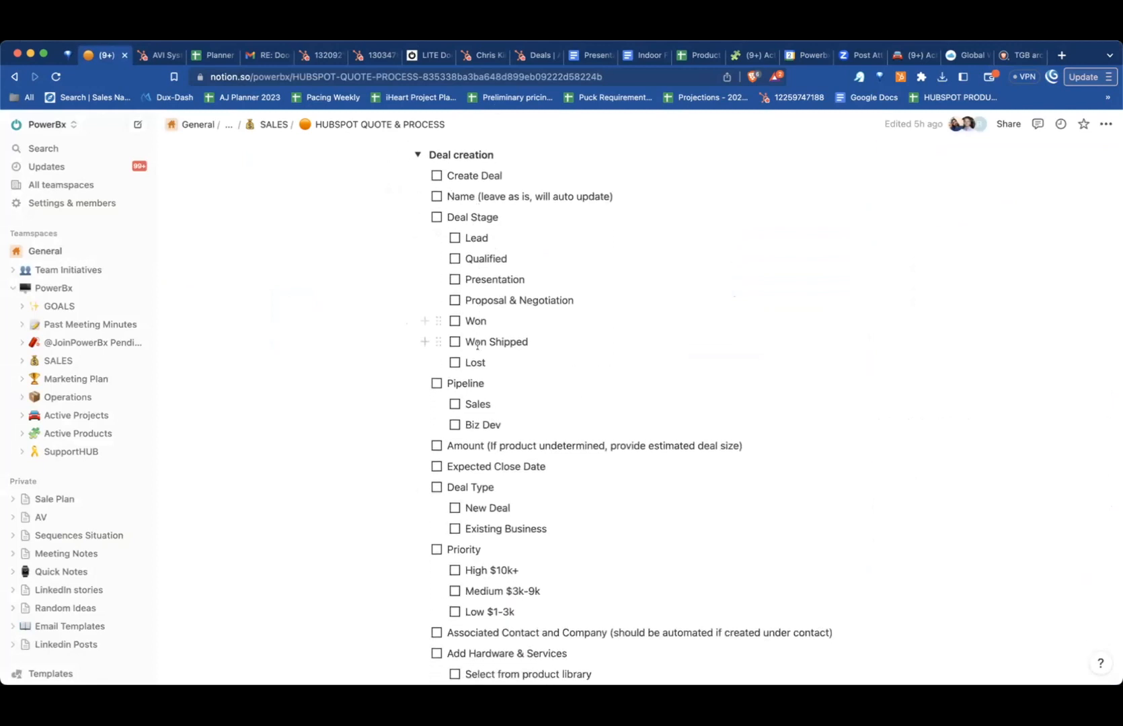
{"action": "scroll", "coordinate": [481, 369], "scroll_direction": "down", "scroll_amount": 5}
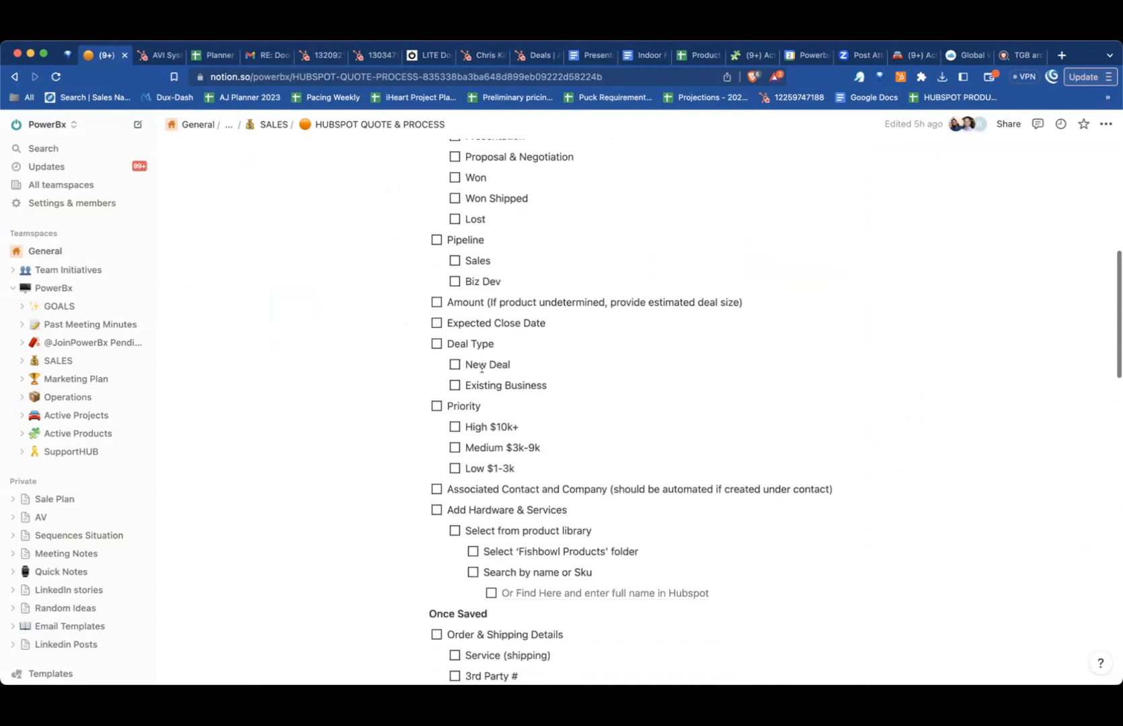
{"action": "scroll", "coordinate": [482, 369], "scroll_direction": "down", "scroll_amount": 3}
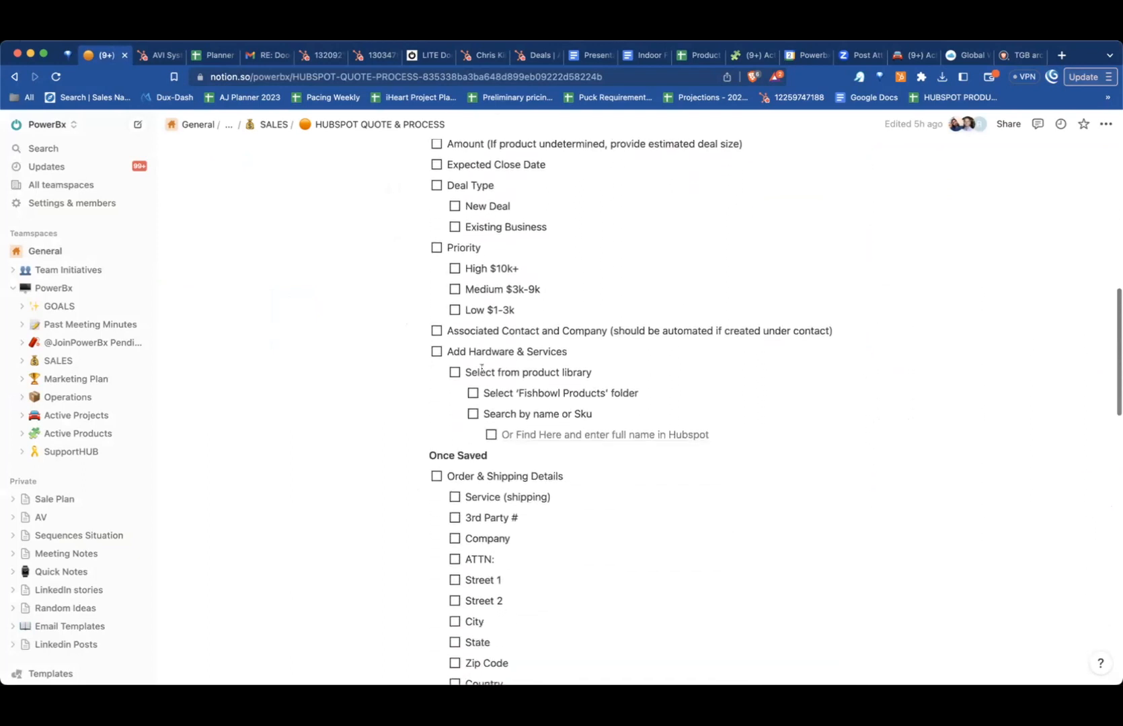
{"action": "scroll", "coordinate": [424, 289], "scroll_direction": "up", "scroll_amount": 8}
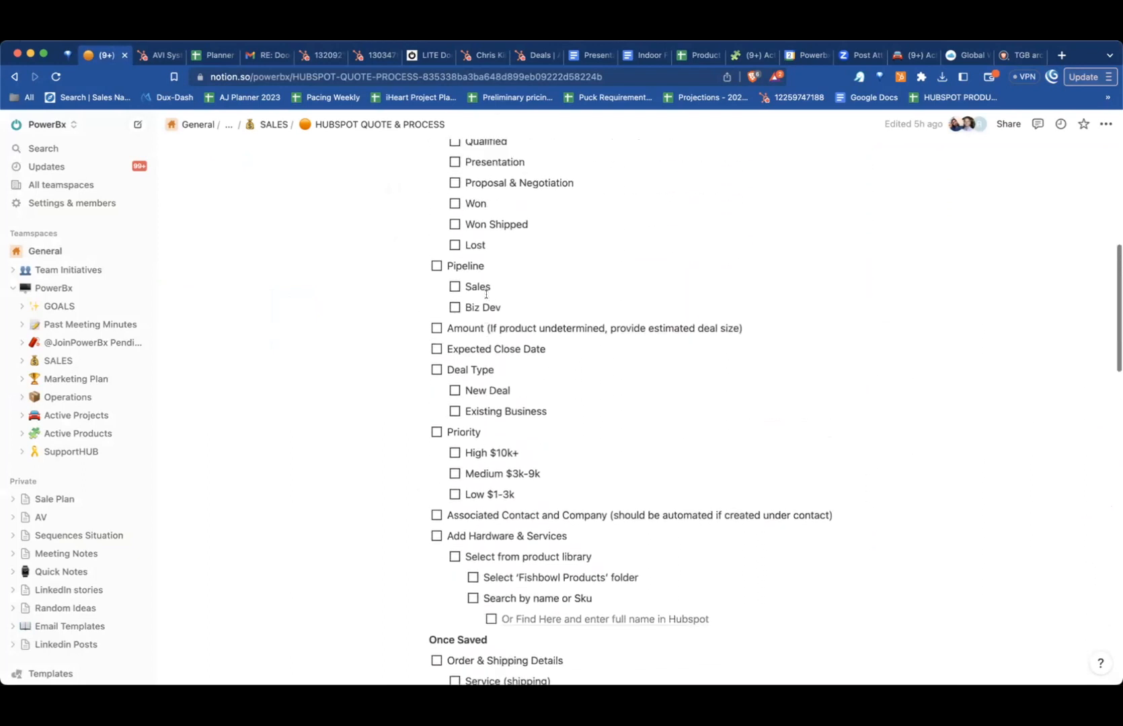
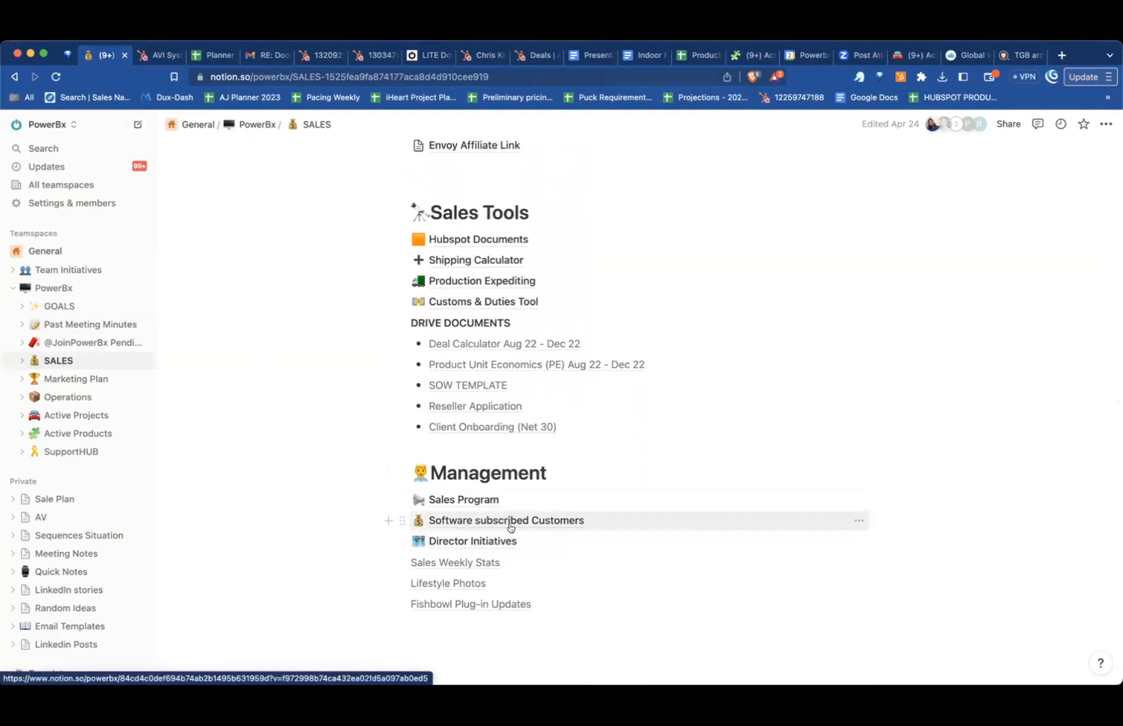
Open the Software subscribed Customers table and check the reminder and renewal dates for Decisio Health.
{"action": "left_click", "coordinate": [511, 528]}
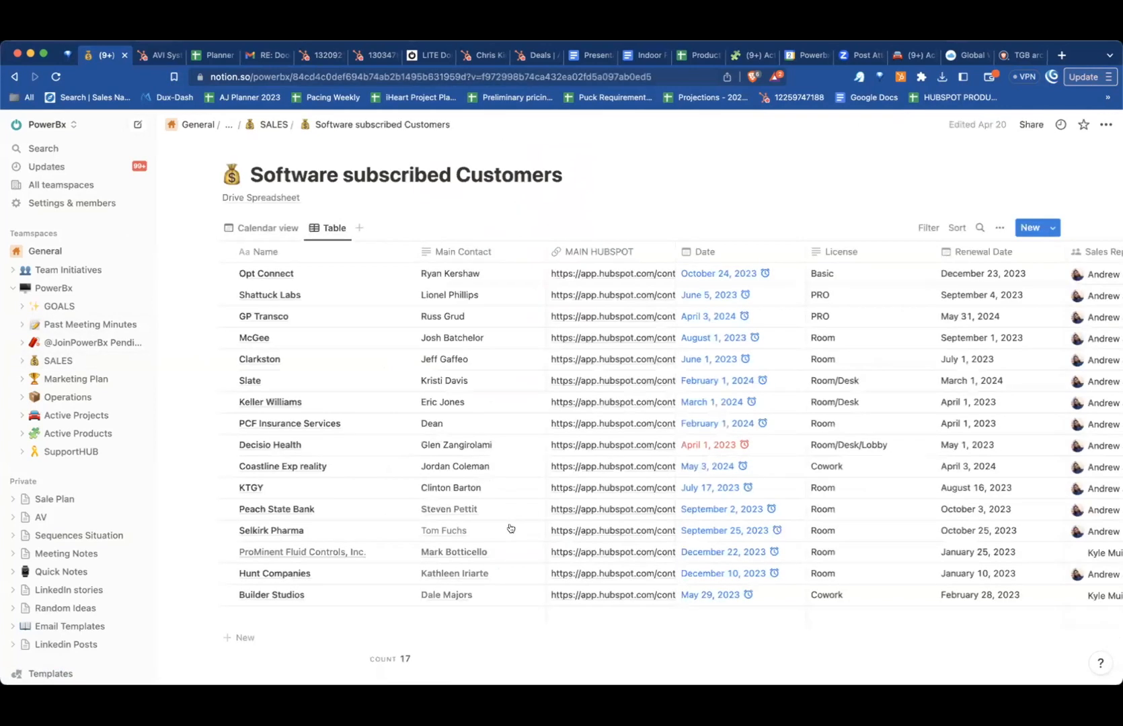
{"action": "scroll", "coordinate": [510, 529], "scroll_direction": "down", "scroll_amount": 1}
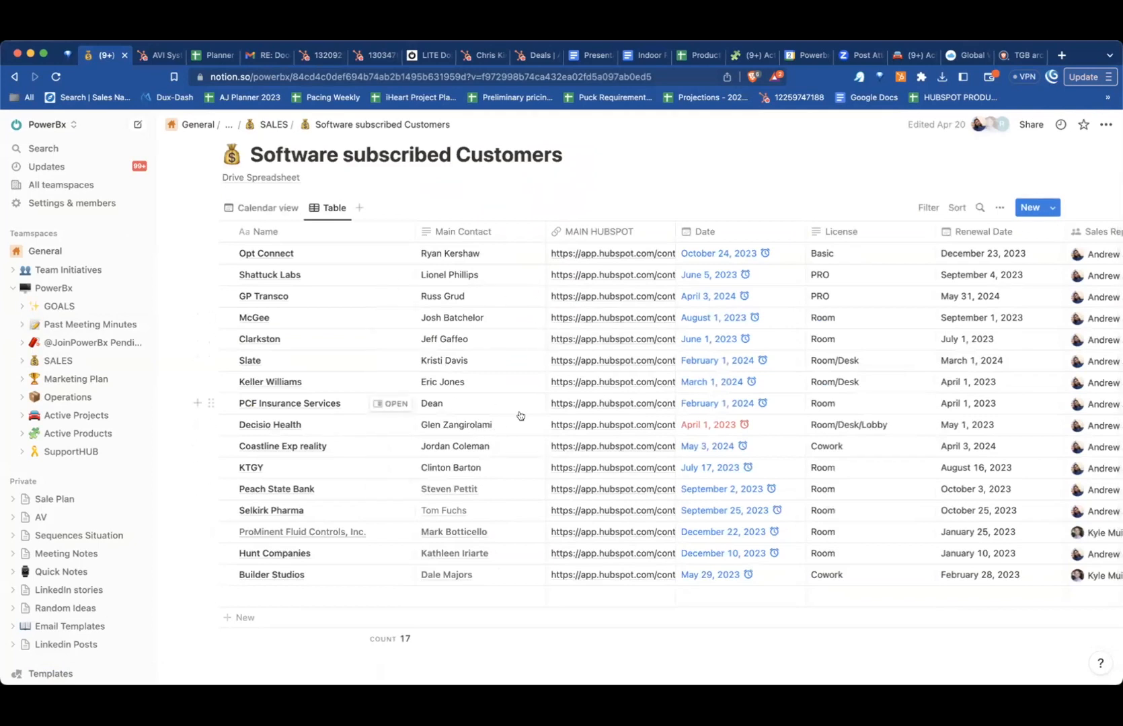
{"action": "scroll", "coordinate": [521, 404], "scroll_direction": "right", "scroll_amount": 3}
{"action": "scroll", "coordinate": [521, 415], "scroll_direction": "left", "scroll_amount": 3}
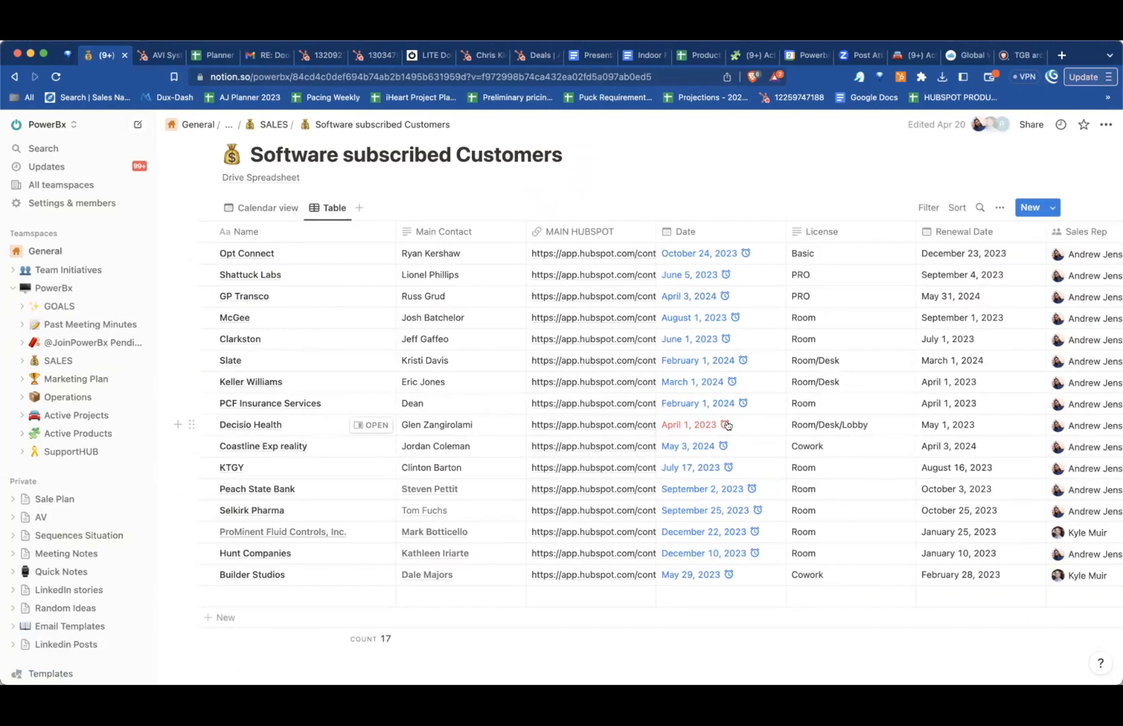
{"action": "scroll", "coordinate": [727, 425], "scroll_direction": "right", "scroll_amount": 5}
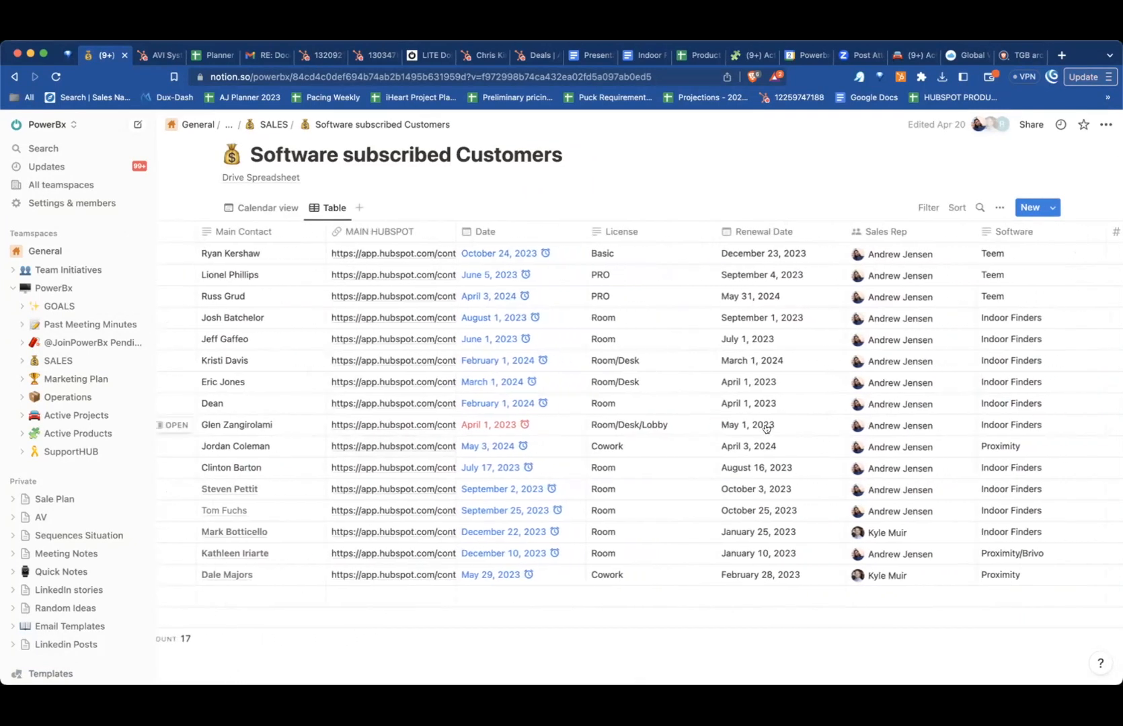
{"action": "left_click", "coordinate": [766, 428]}
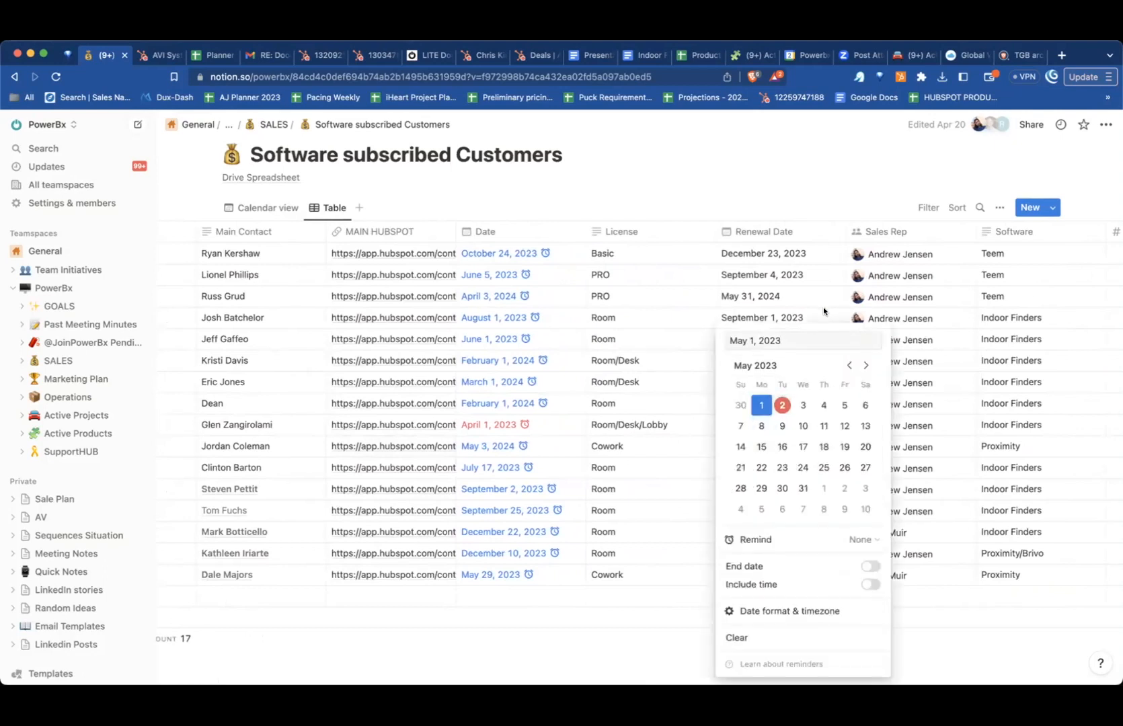
{"action": "key", "text": "Escape"}
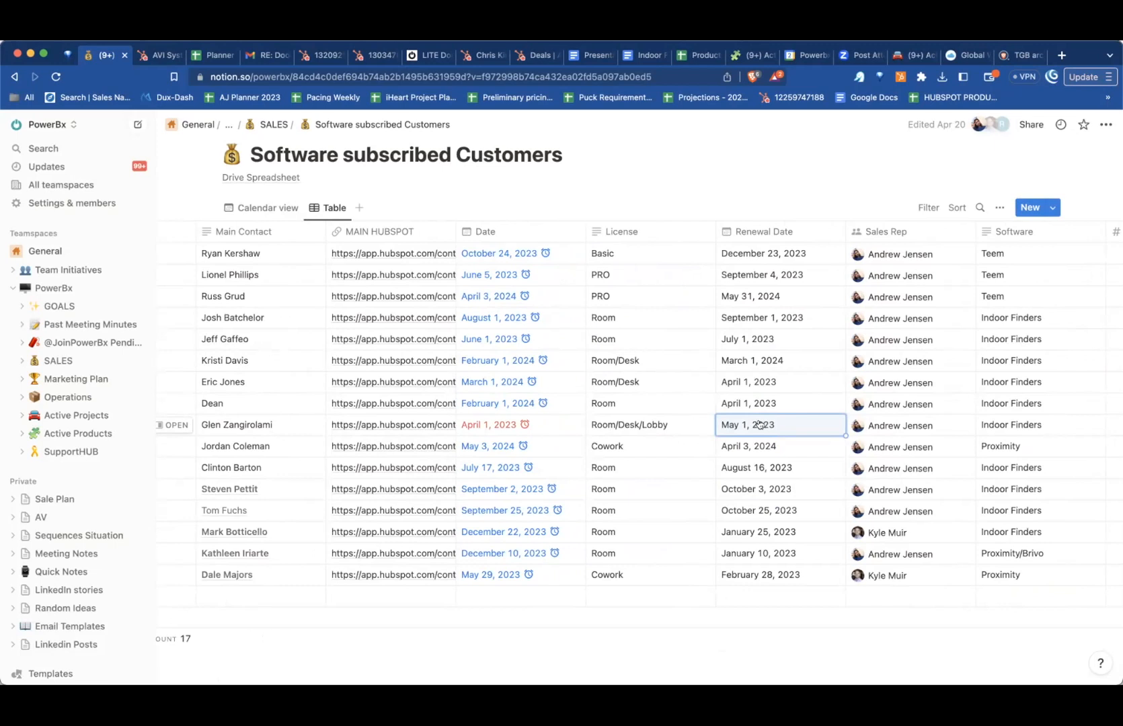
Examine the software, total revenue, percentage, rooms and desks columns of the subscribed customers table.
{"action": "scroll", "coordinate": [760, 425], "scroll_direction": "right", "scroll_amount": 5}
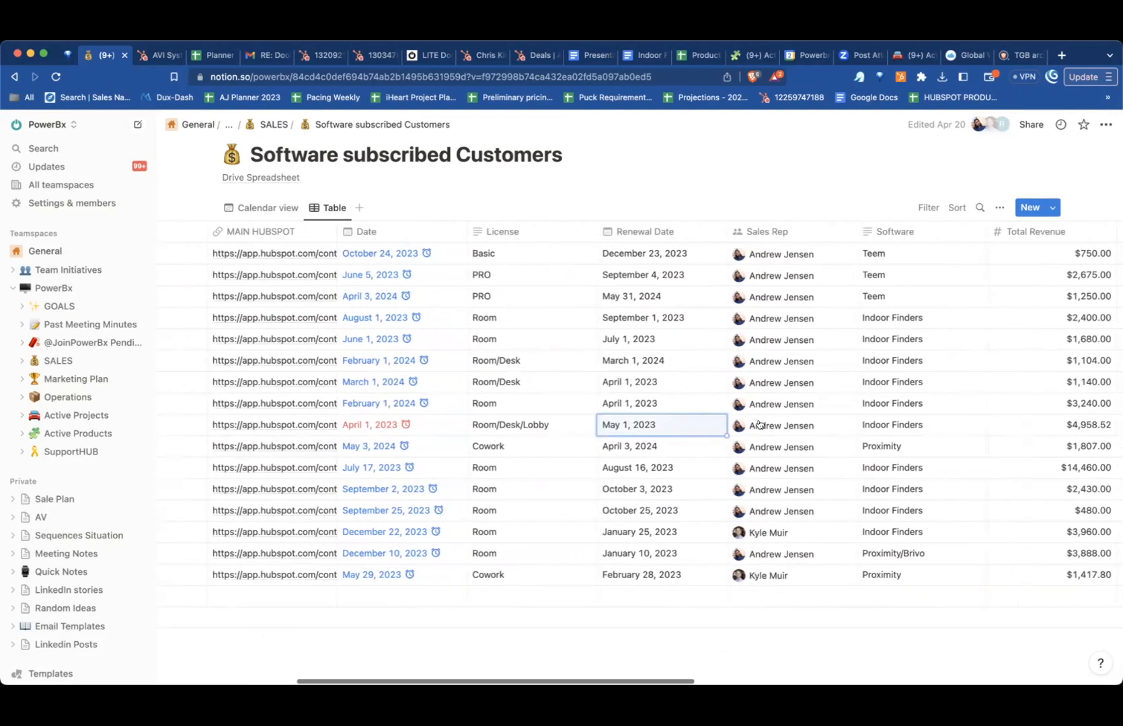
{"action": "scroll", "coordinate": [759, 424], "scroll_direction": "right", "scroll_amount": 3}
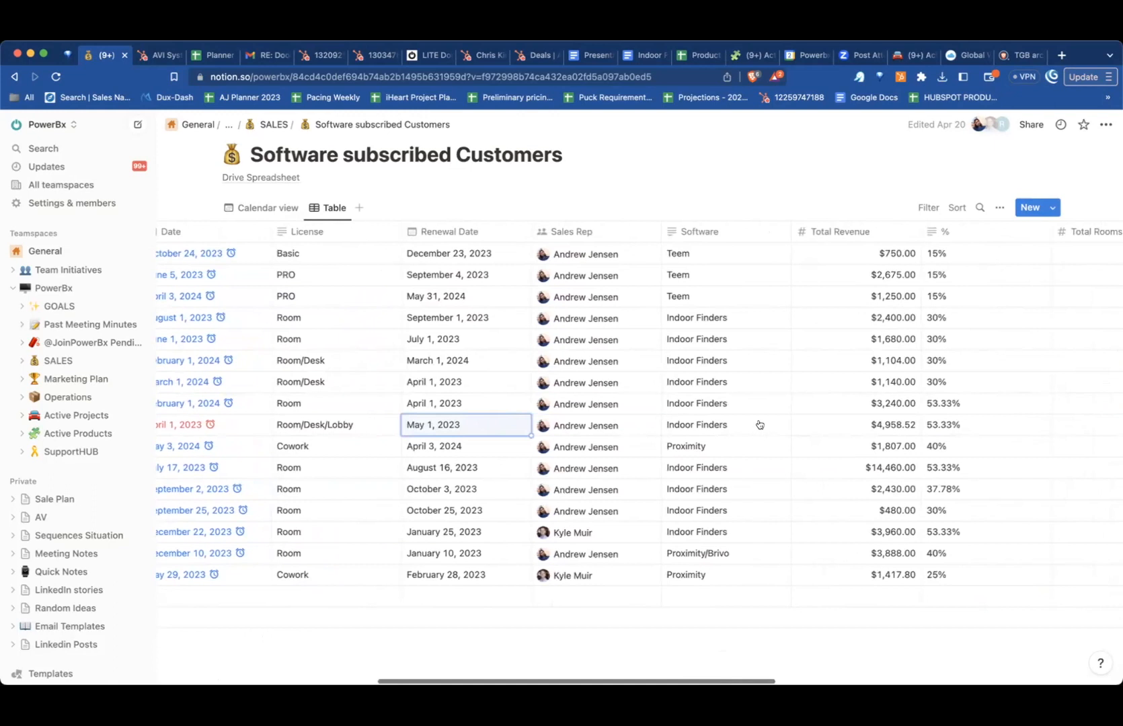
{"action": "scroll", "coordinate": [731, 430], "scroll_direction": "right", "scroll_amount": 3}
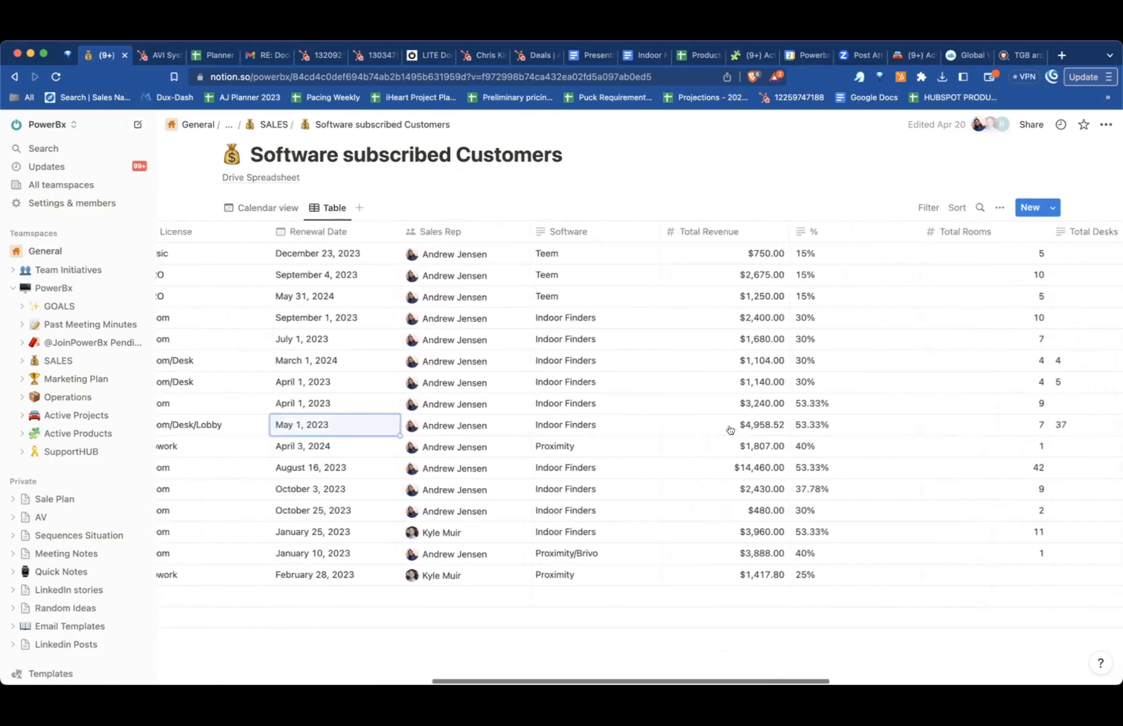
{"action": "scroll", "coordinate": [730, 429], "scroll_direction": "right", "scroll_amount": 3}
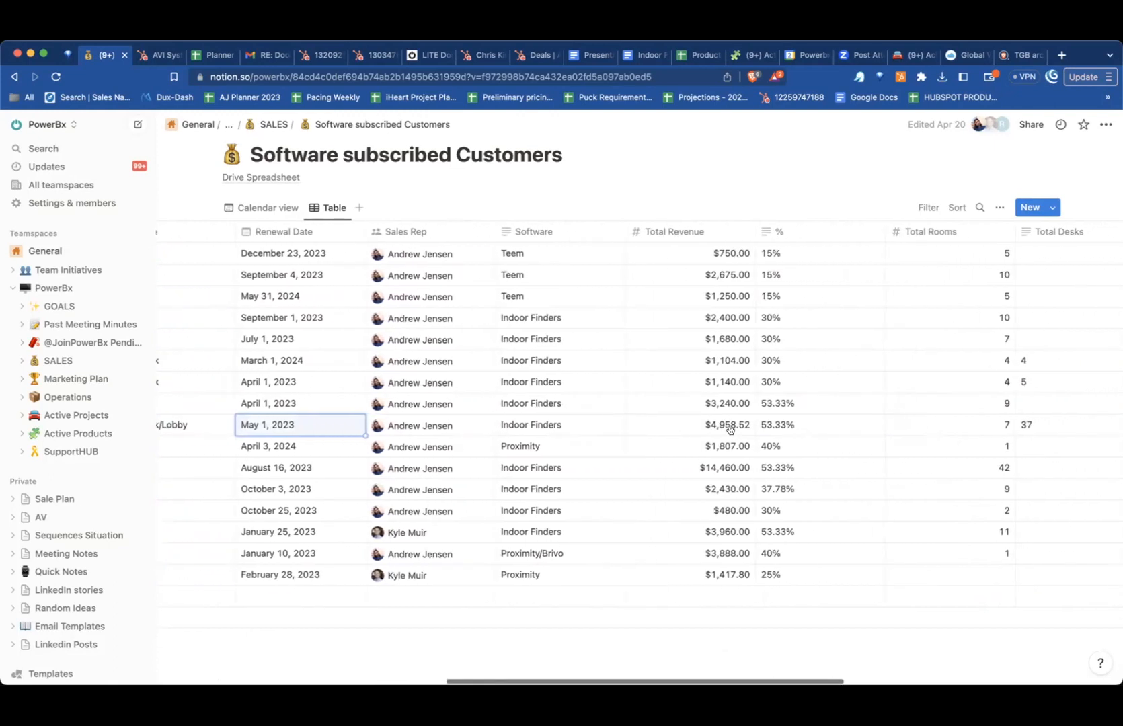
{"action": "scroll", "coordinate": [731, 430], "scroll_direction": "right", "scroll_amount": 3}
{"action": "scroll", "coordinate": [730, 430], "scroll_direction": "left", "scroll_amount": 15}
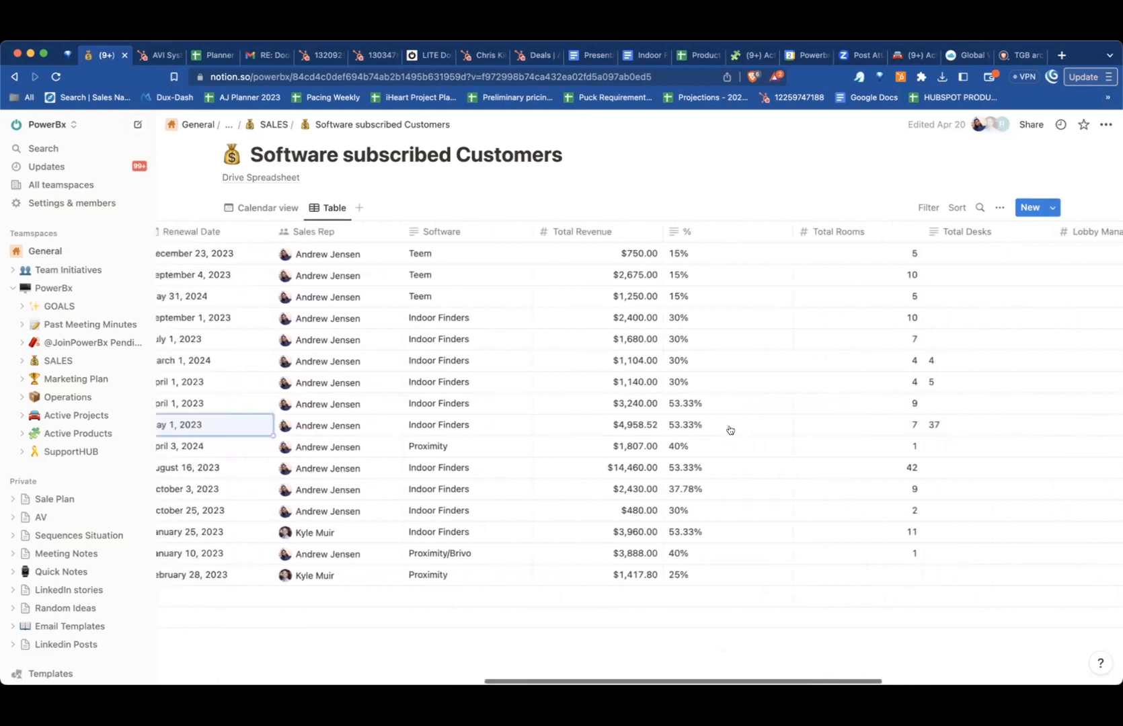
{"action": "scroll", "coordinate": [730, 429], "scroll_direction": "left", "scroll_amount": 4}
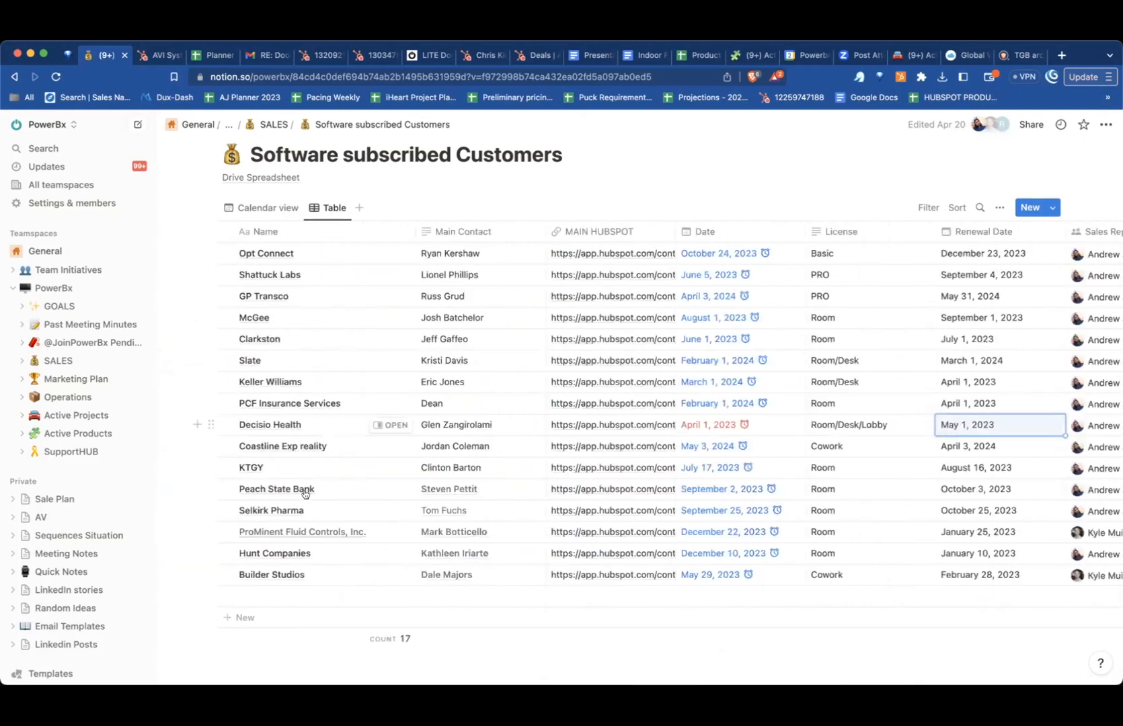
Open the HubSpot contact linked in the Decisio Health row and go to its committed deal closing May 1, 2023.
{"action": "left_click", "coordinate": [210, 425]}
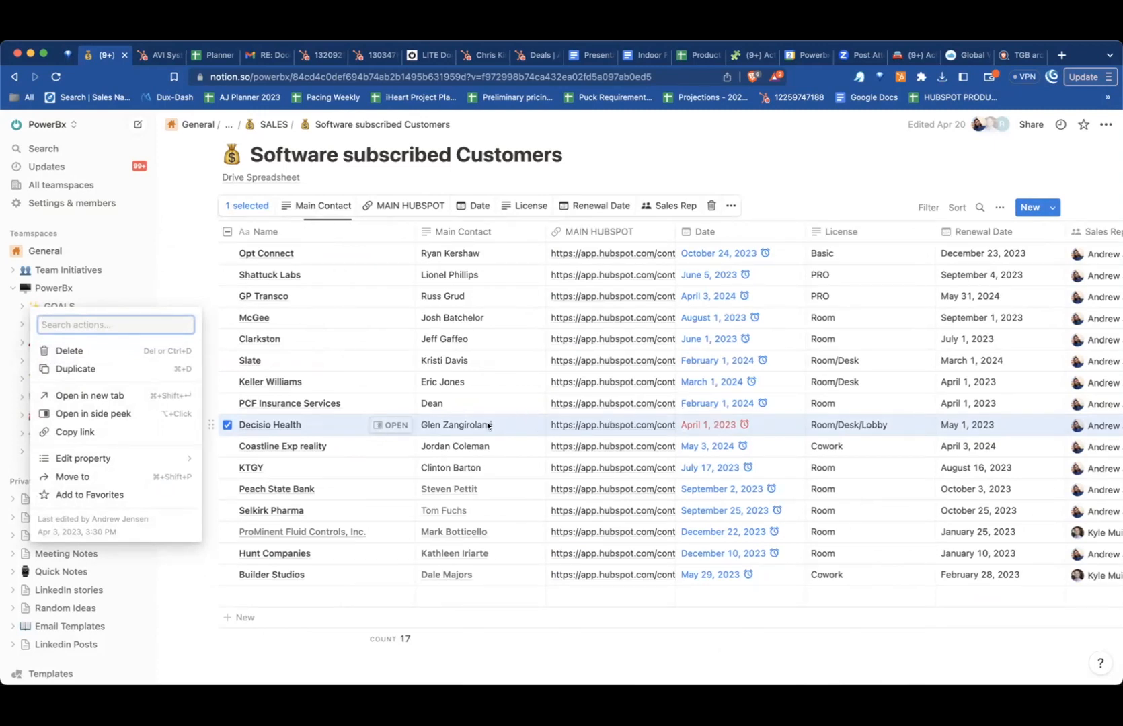
{"action": "left_click", "coordinate": [627, 424]}
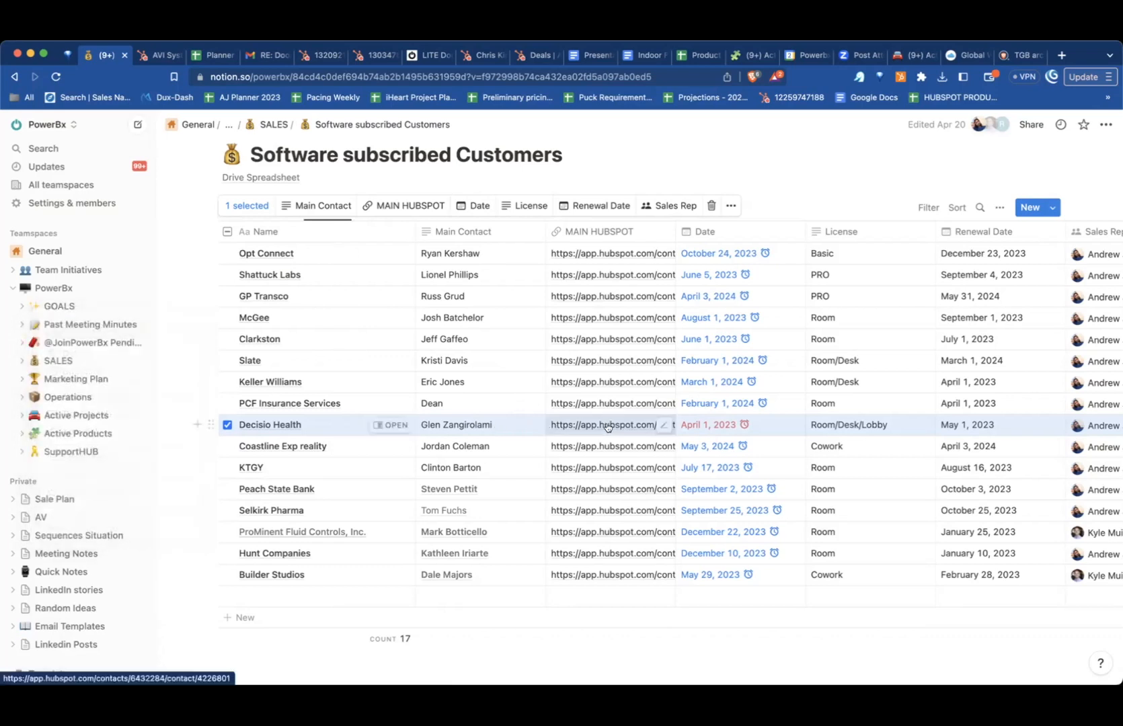
{"action": "left_click", "coordinate": [607, 426]}
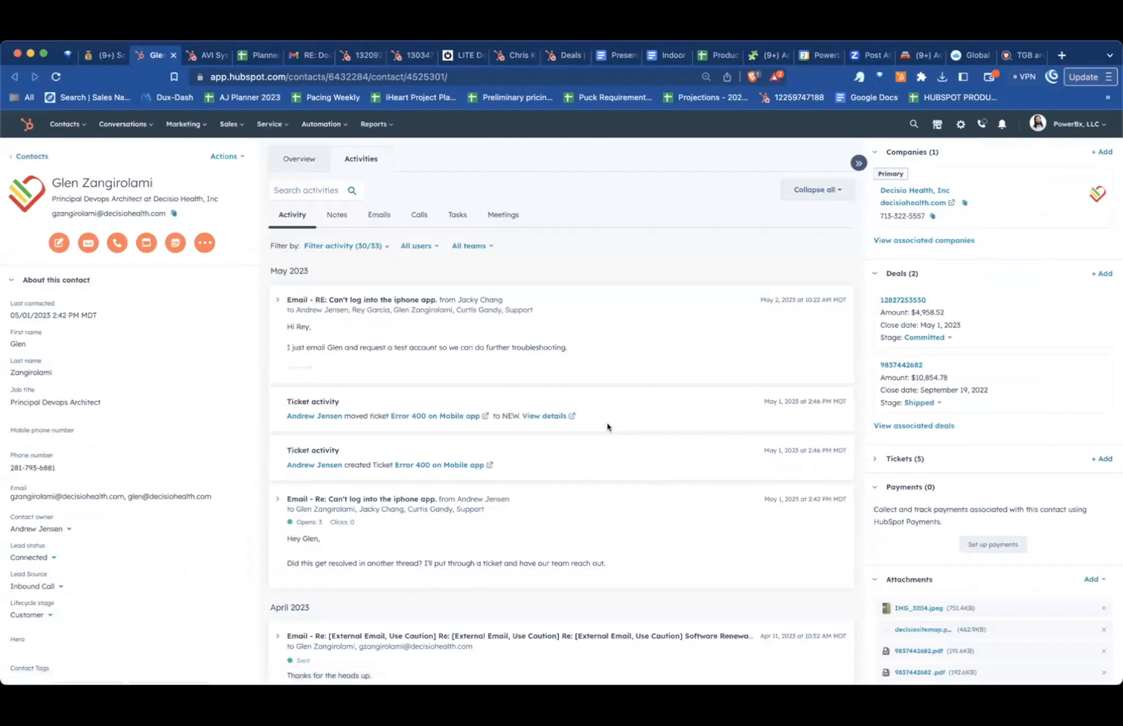
{"action": "mouse_move", "coordinate": [933, 329]}
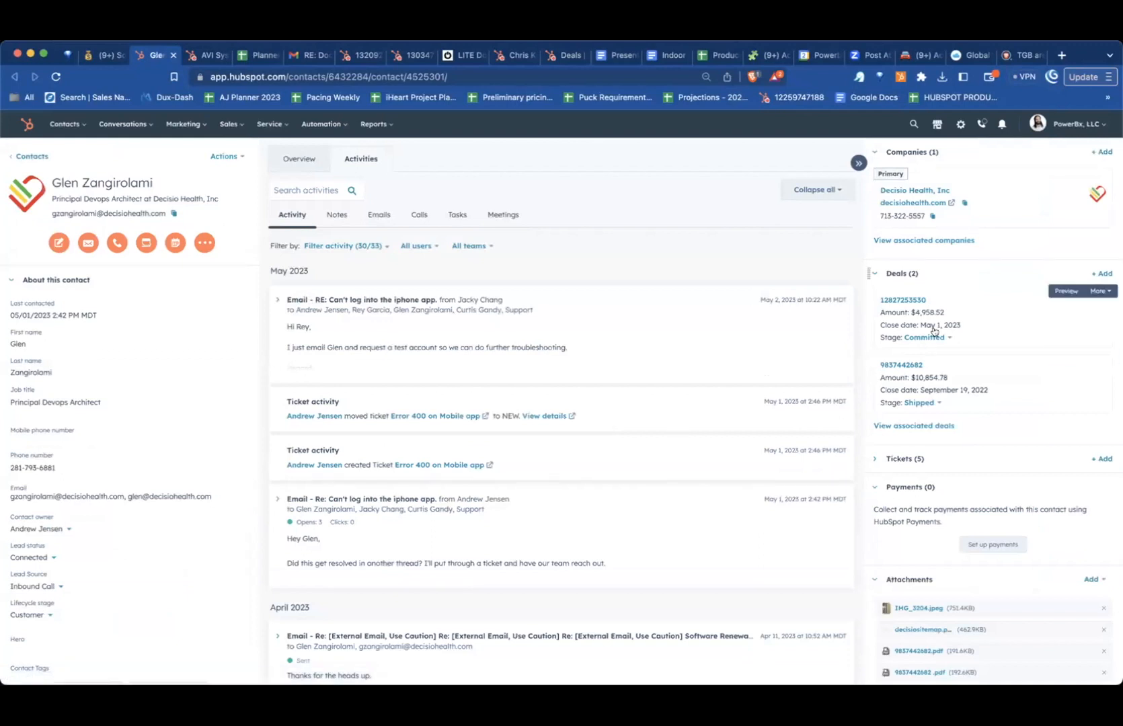
{"action": "left_click", "coordinate": [904, 300]}
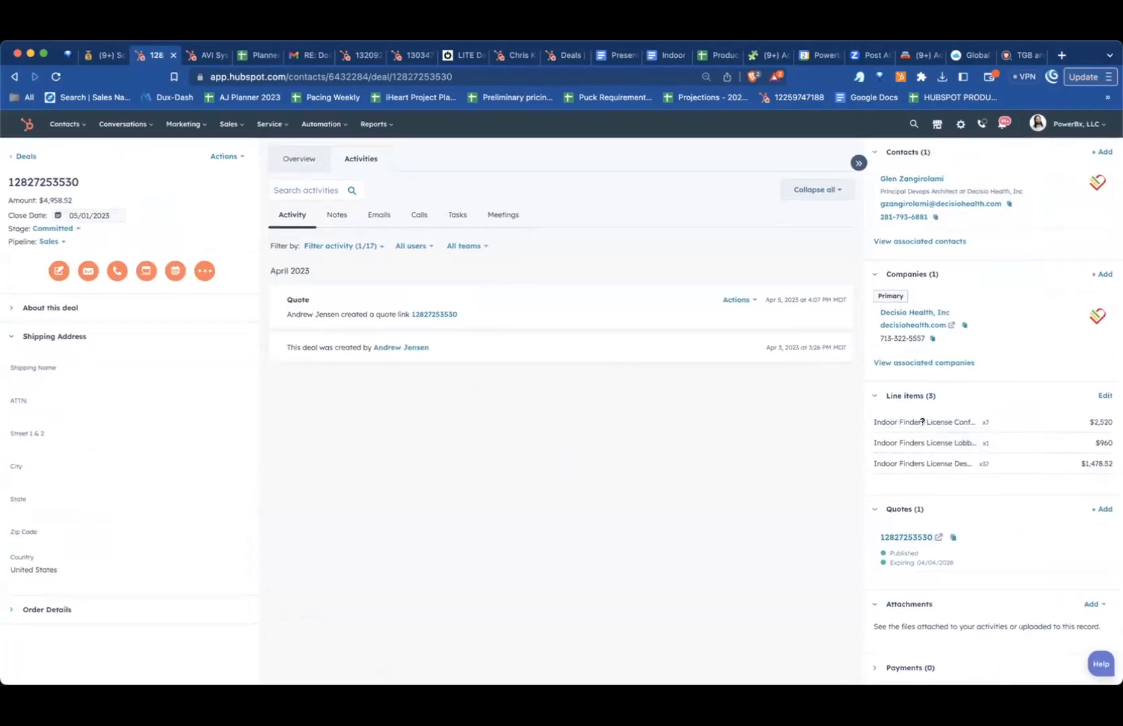
Review the Decisio Health deal's line items, tasks and logged emails, glancing back at the customer's row in Notion.
{"action": "left_click", "coordinate": [1103, 396]}
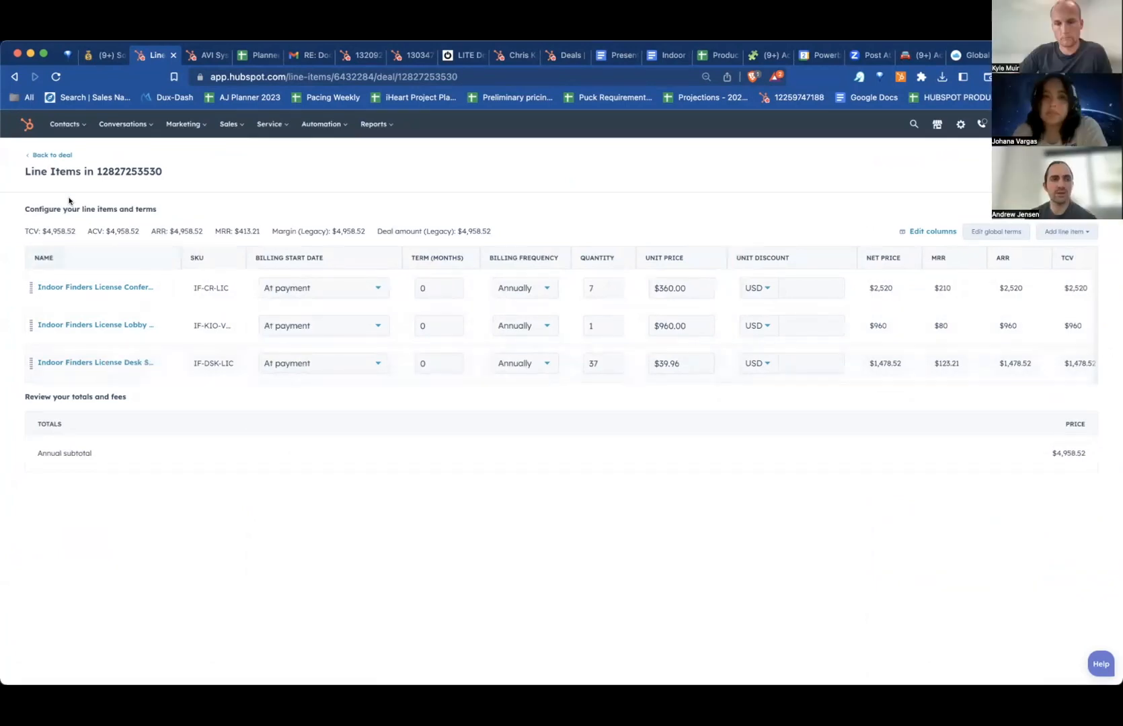
{"action": "left_click", "coordinate": [52, 155]}
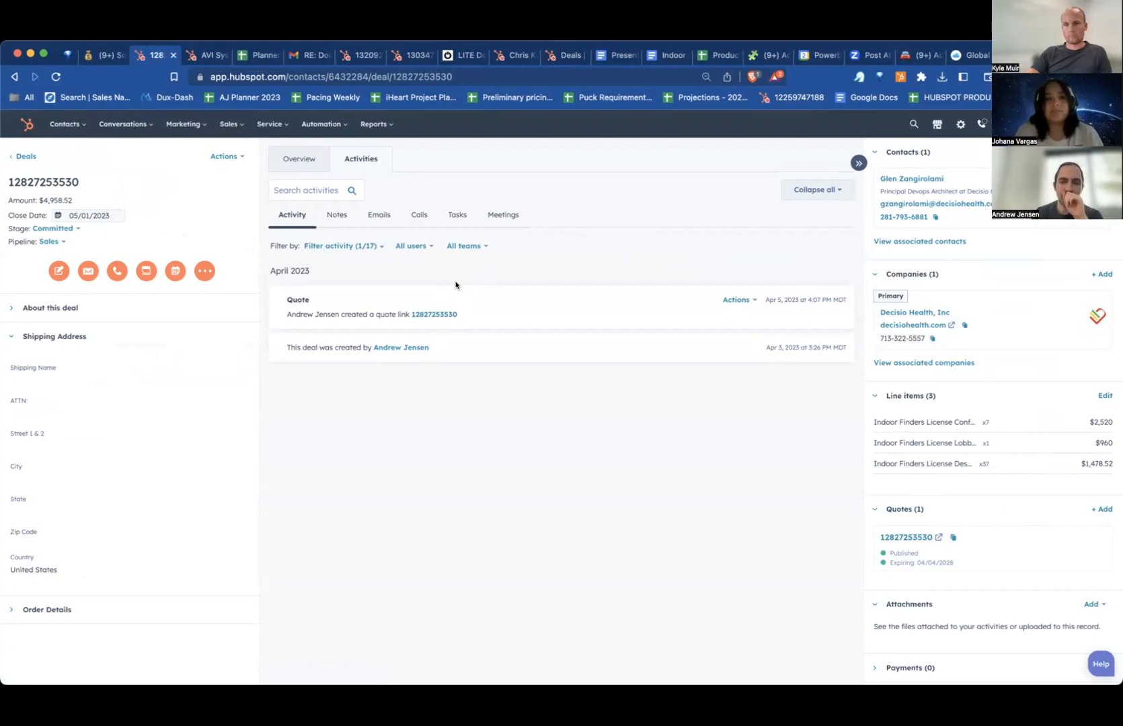
{"action": "left_click", "coordinate": [103, 56]}
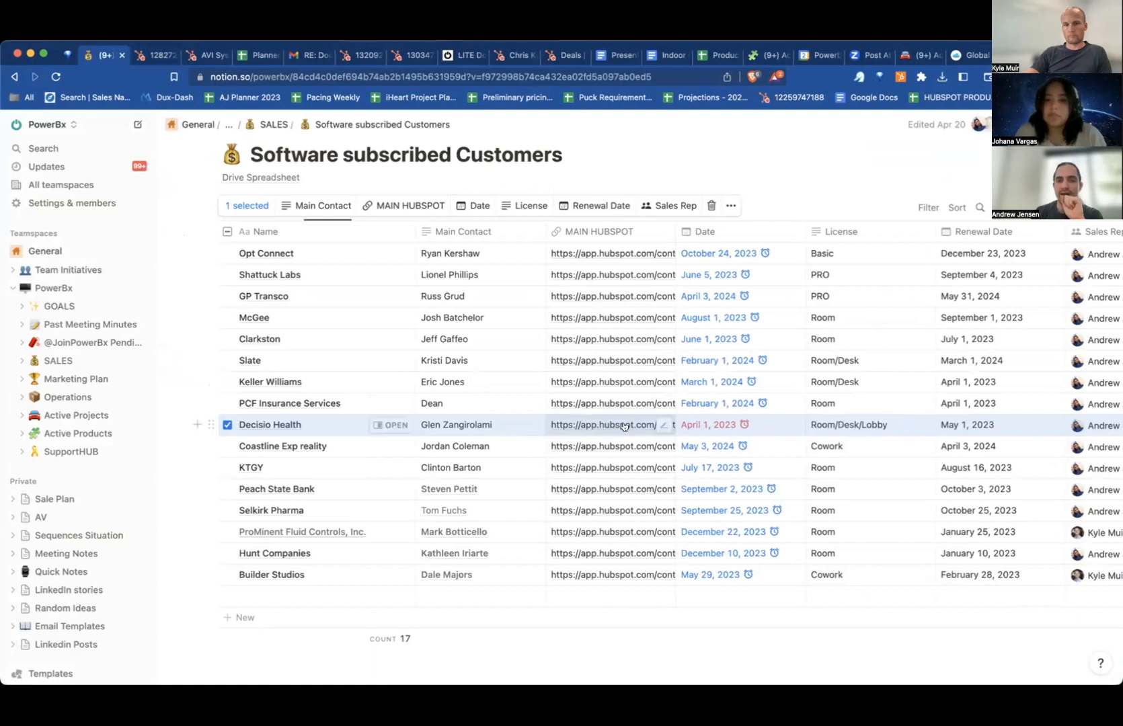
{"action": "left_click", "coordinate": [149, 58]}
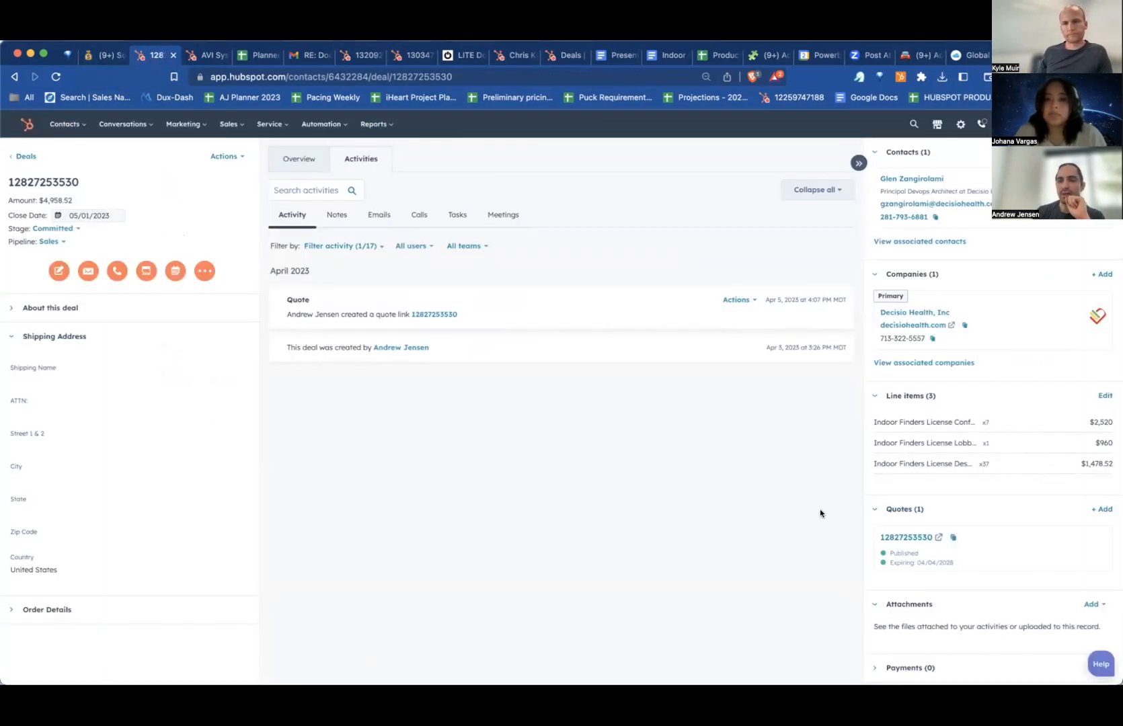
{"action": "left_click", "coordinate": [456, 215]}
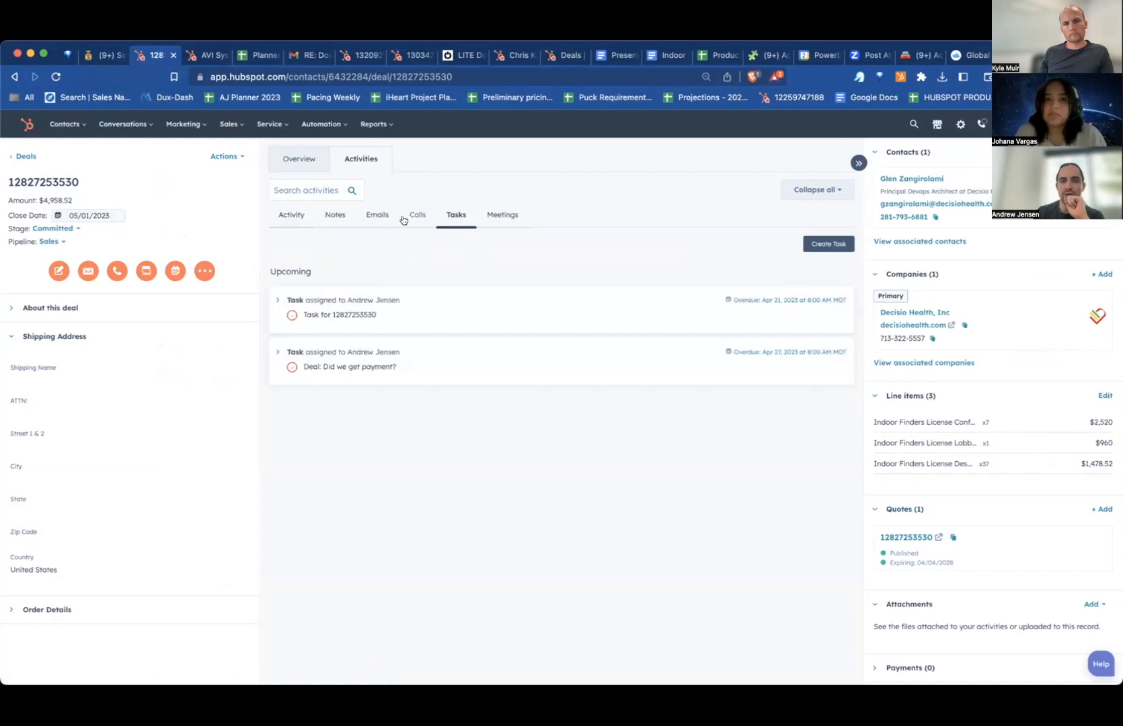
{"action": "left_click", "coordinate": [378, 216]}
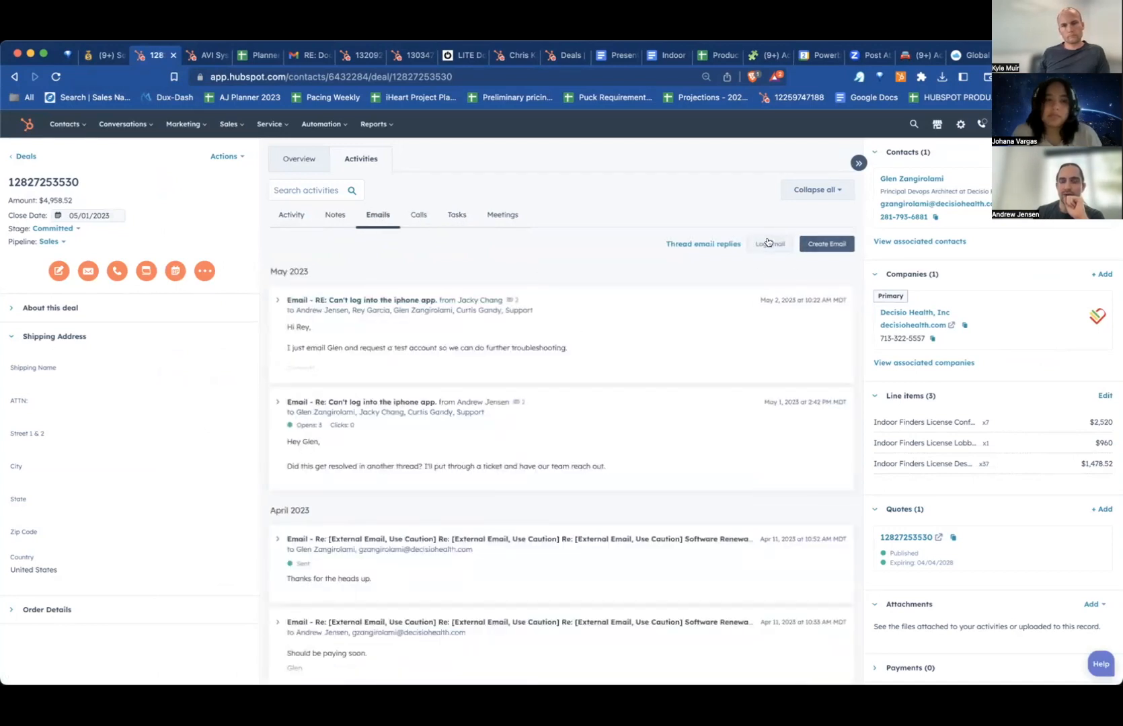
Start an email from the deal and preview the Software Renewal Subscription - Meeting Request sequence in the Active Sequences folder.
{"action": "left_click", "coordinate": [801, 246]}
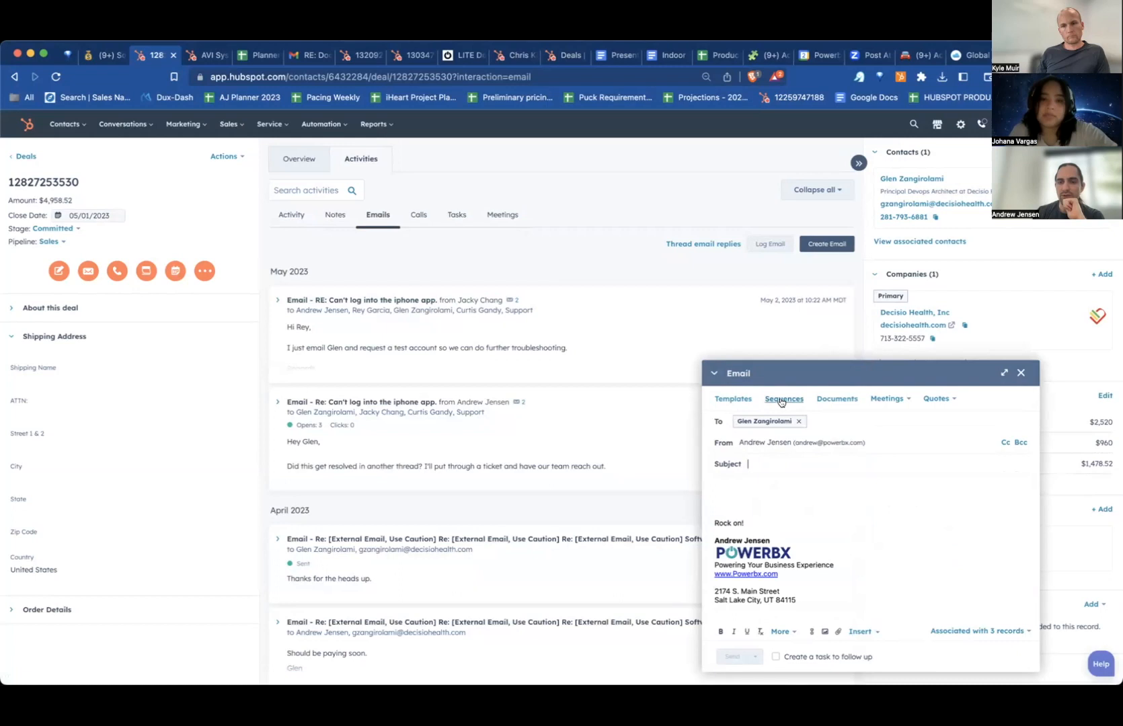
{"action": "left_click", "coordinate": [782, 400]}
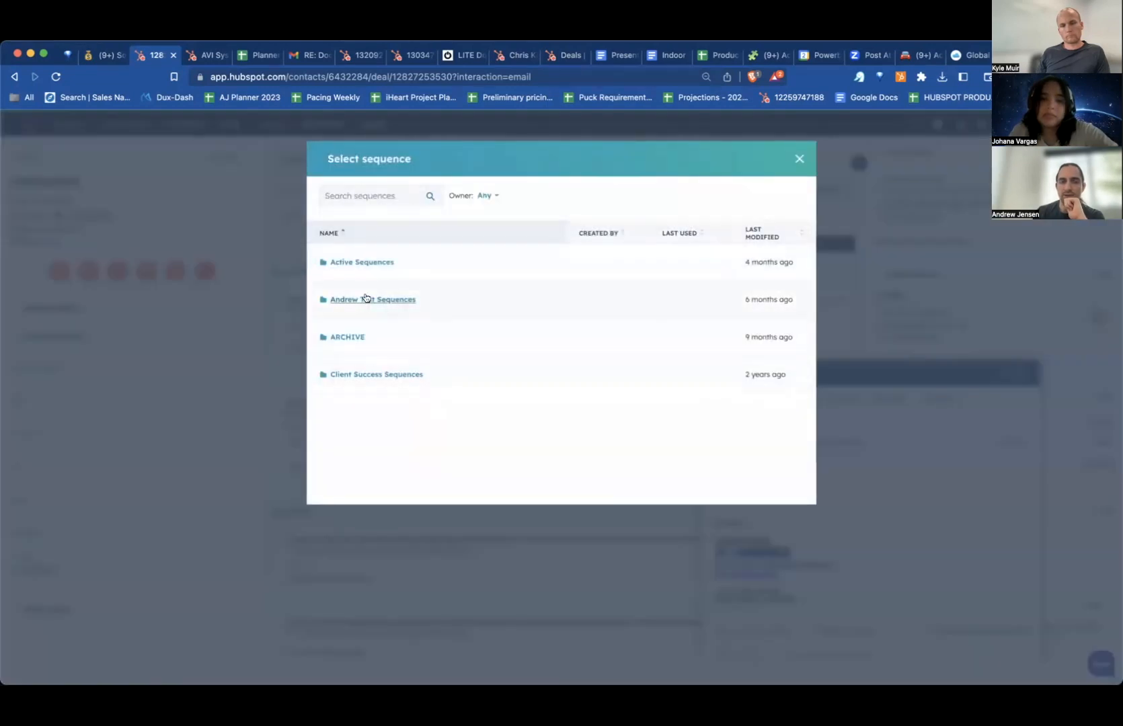
{"action": "left_click", "coordinate": [363, 263]}
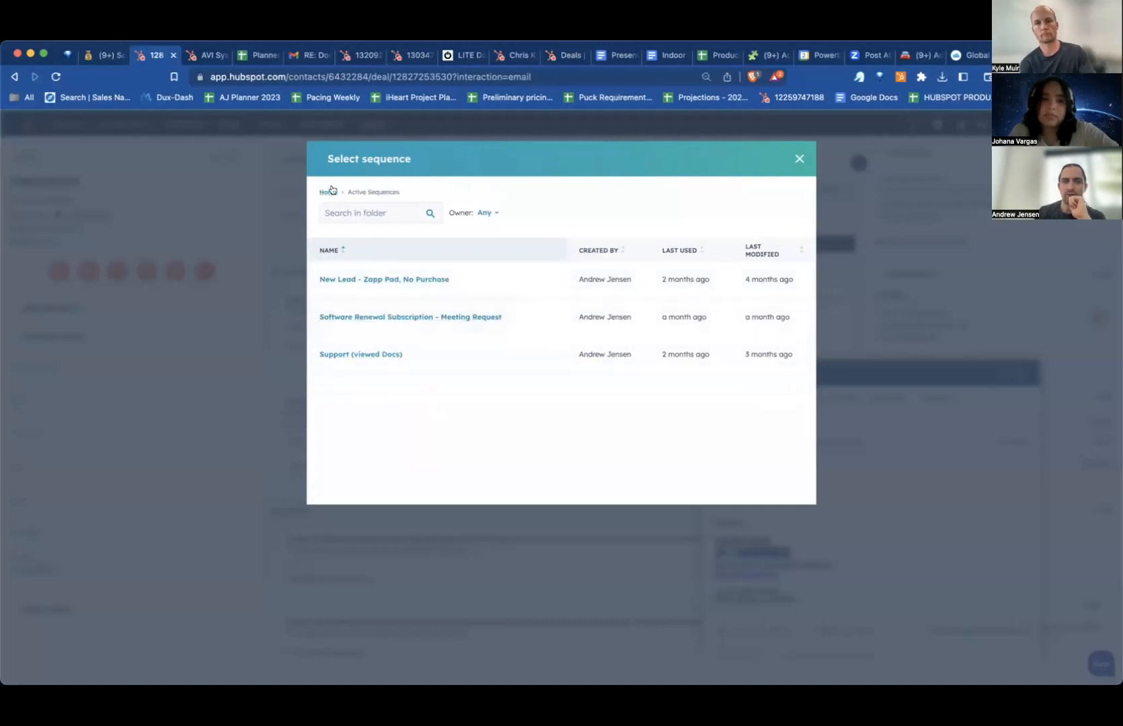
{"action": "left_click", "coordinate": [371, 315]}
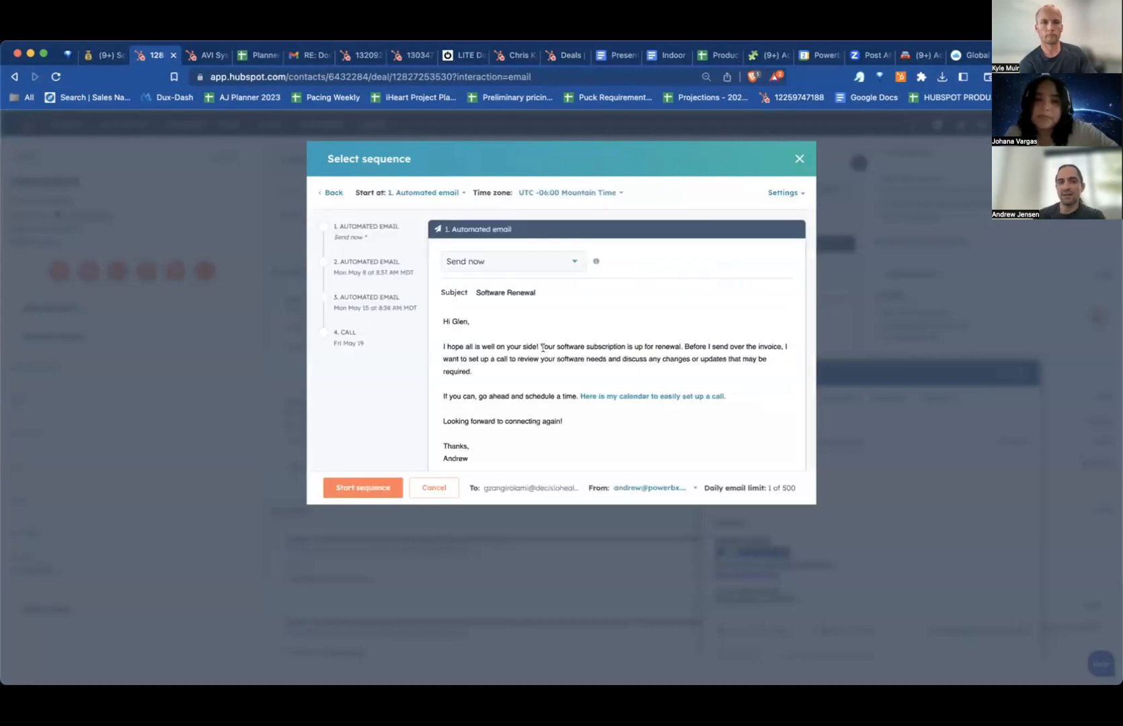
Examine the renewal sequence's three automated emails and its call task, and close the sequence and email draft without starting or sending anything.
{"action": "scroll", "coordinate": [543, 347], "scroll_direction": "down", "scroll_amount": 1}
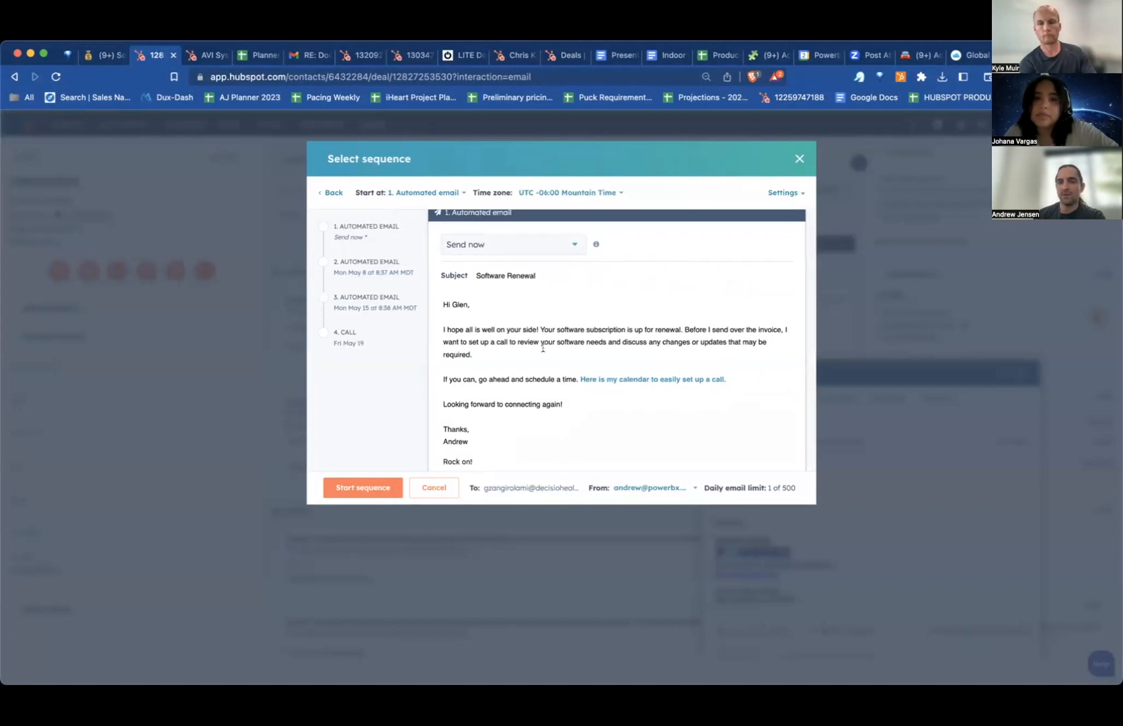
{"action": "scroll", "coordinate": [543, 347], "scroll_direction": "down", "scroll_amount": 2}
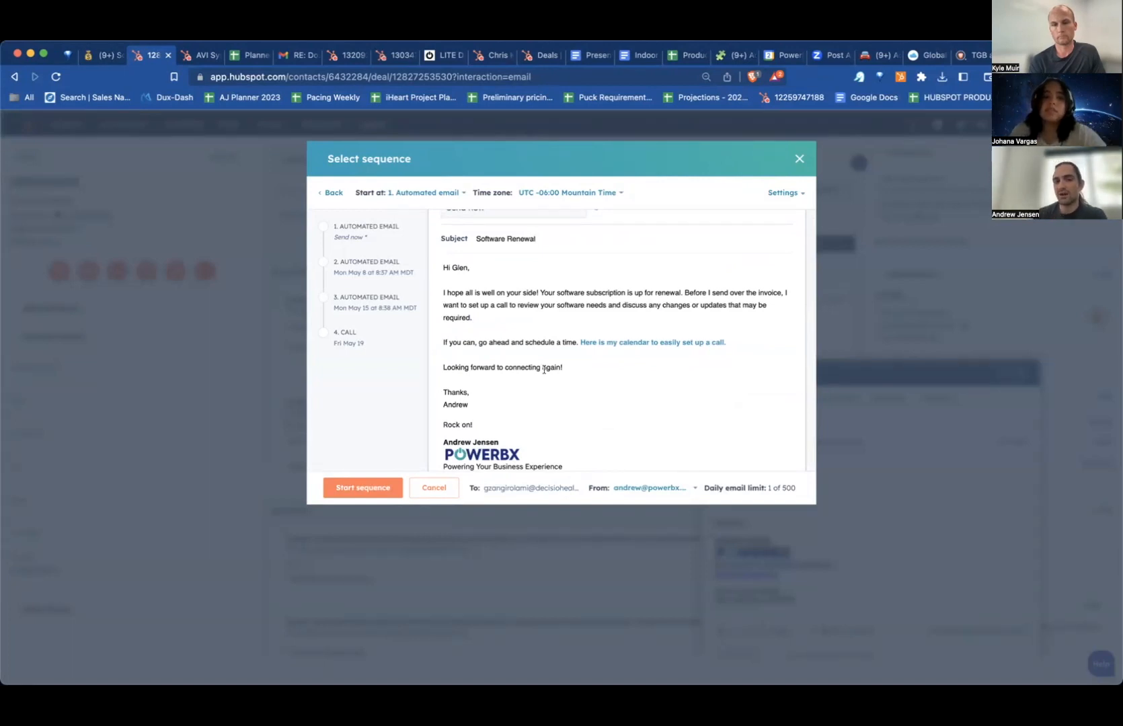
{"action": "scroll", "coordinate": [544, 369], "scroll_direction": "down", "scroll_amount": 1}
{"action": "scroll", "coordinate": [544, 370], "scroll_direction": "down", "scroll_amount": 10}
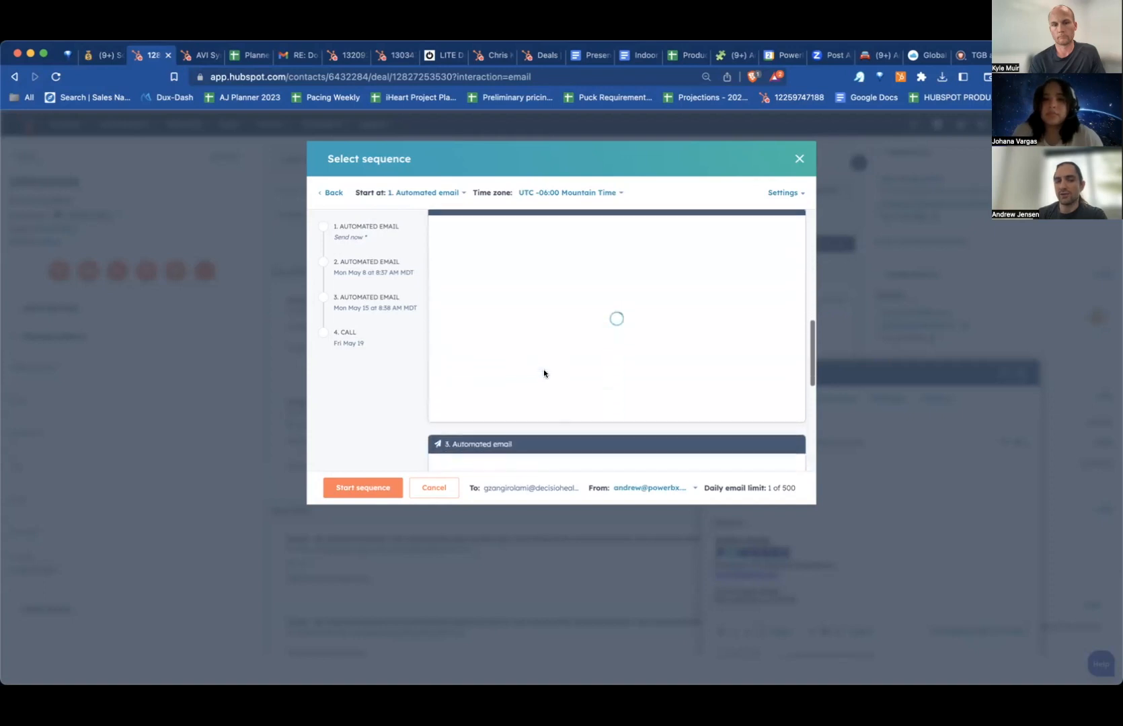
{"action": "scroll", "coordinate": [544, 369], "scroll_direction": "up", "scroll_amount": 1}
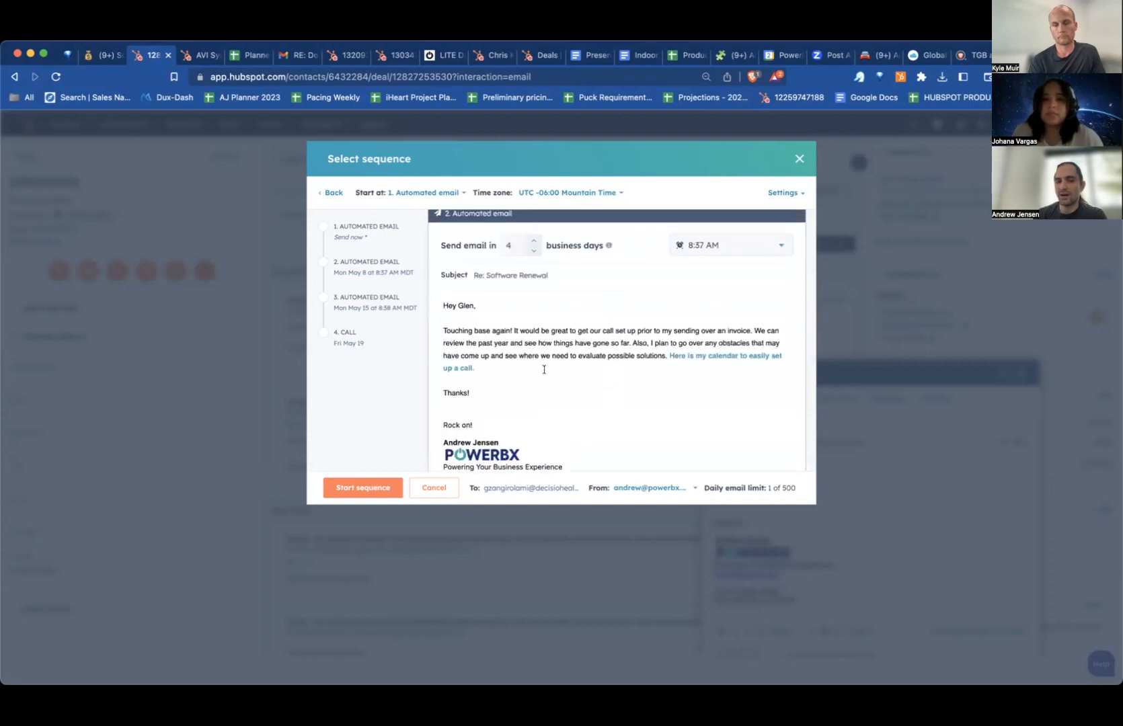
{"action": "scroll", "coordinate": [544, 369], "scroll_direction": "down", "scroll_amount": 1}
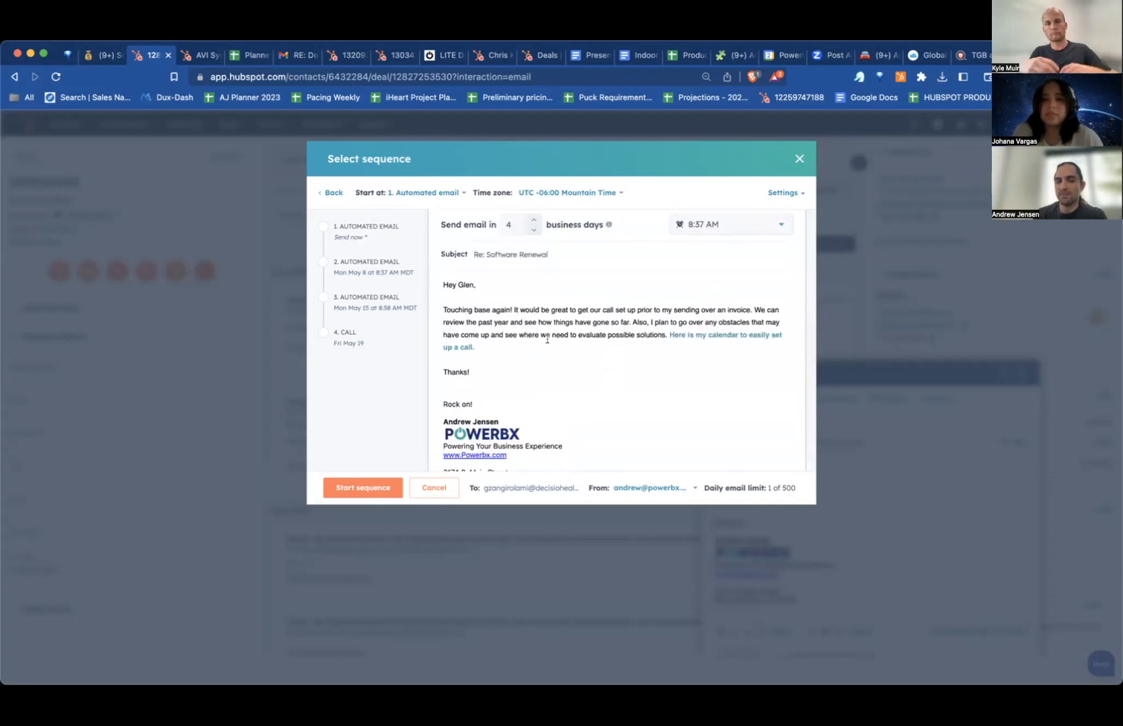
{"action": "scroll", "coordinate": [547, 339], "scroll_direction": "down", "scroll_amount": 1}
{"action": "scroll", "coordinate": [548, 339], "scroll_direction": "down", "scroll_amount": 8}
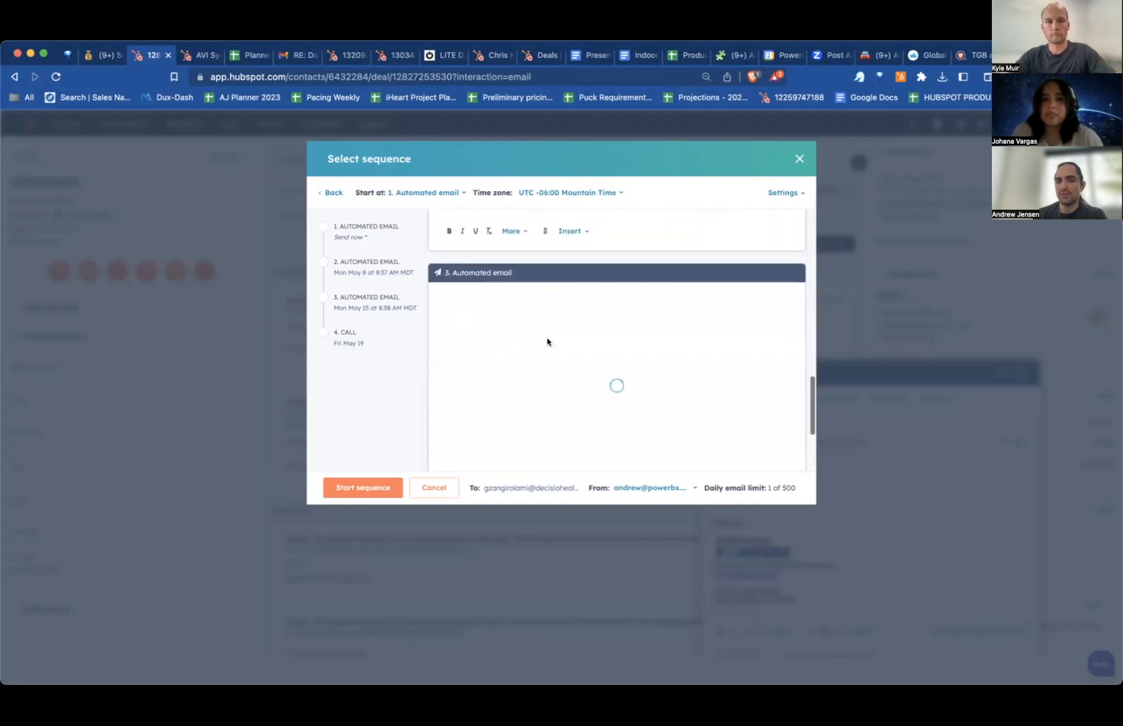
{"action": "scroll", "coordinate": [547, 341], "scroll_direction": "down", "scroll_amount": 4}
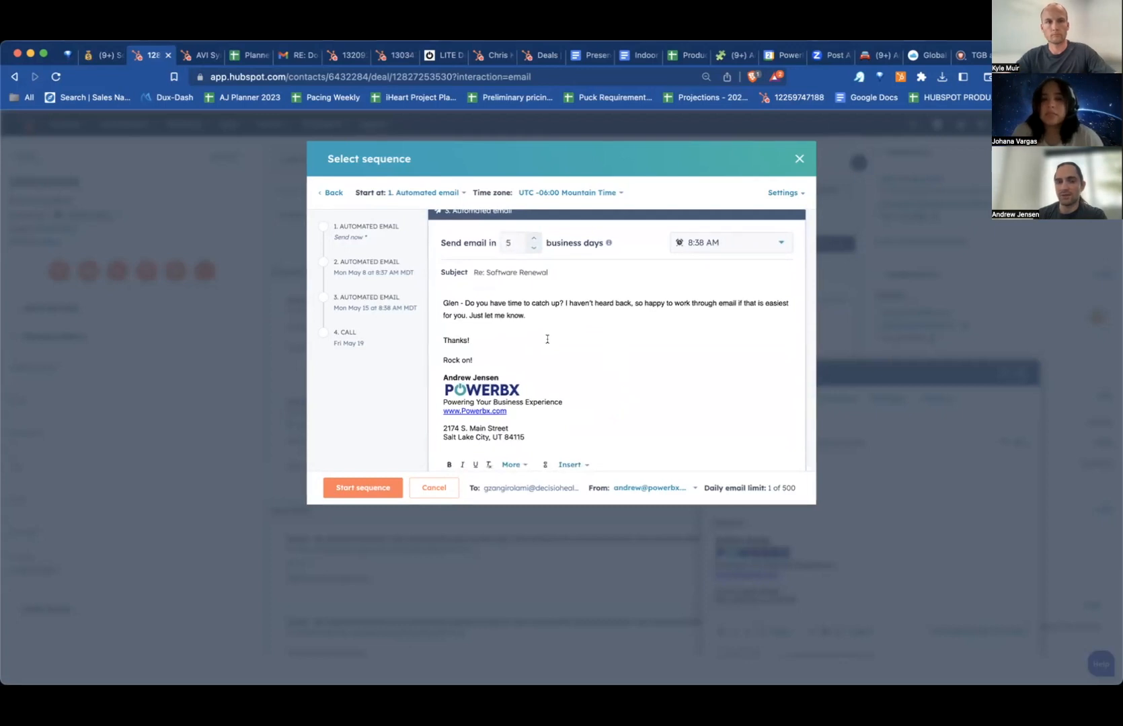
{"action": "scroll", "coordinate": [547, 339], "scroll_direction": "down", "scroll_amount": 5}
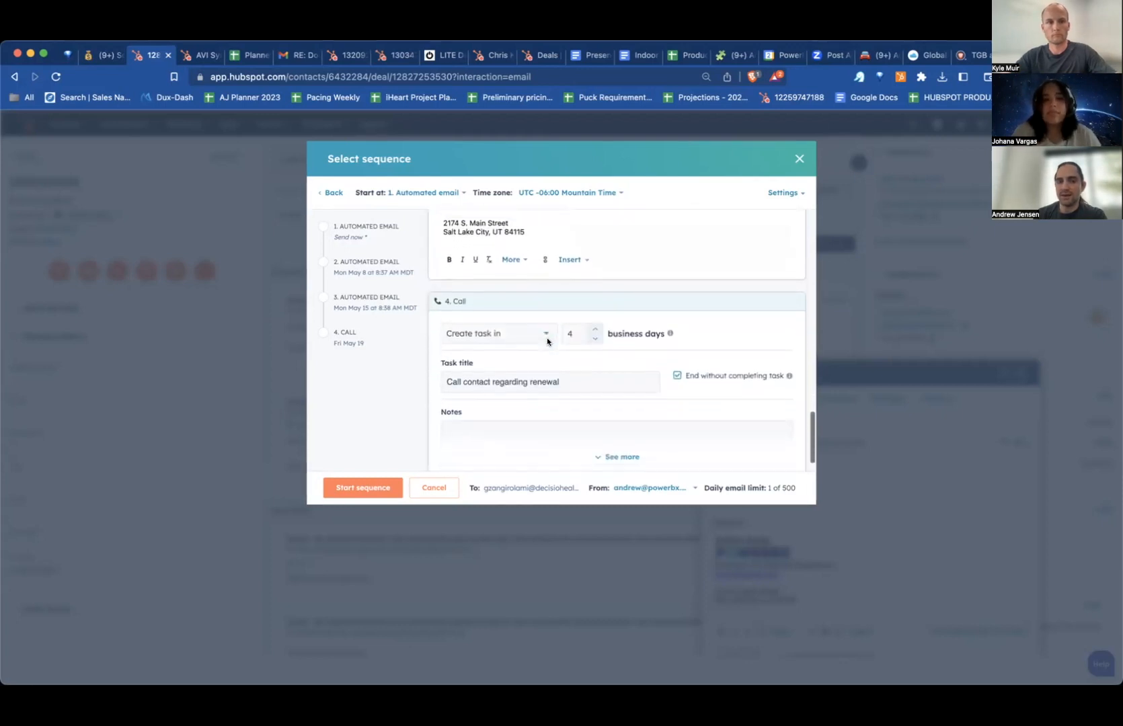
{"action": "scroll", "coordinate": [547, 337], "scroll_direction": "down", "scroll_amount": 1}
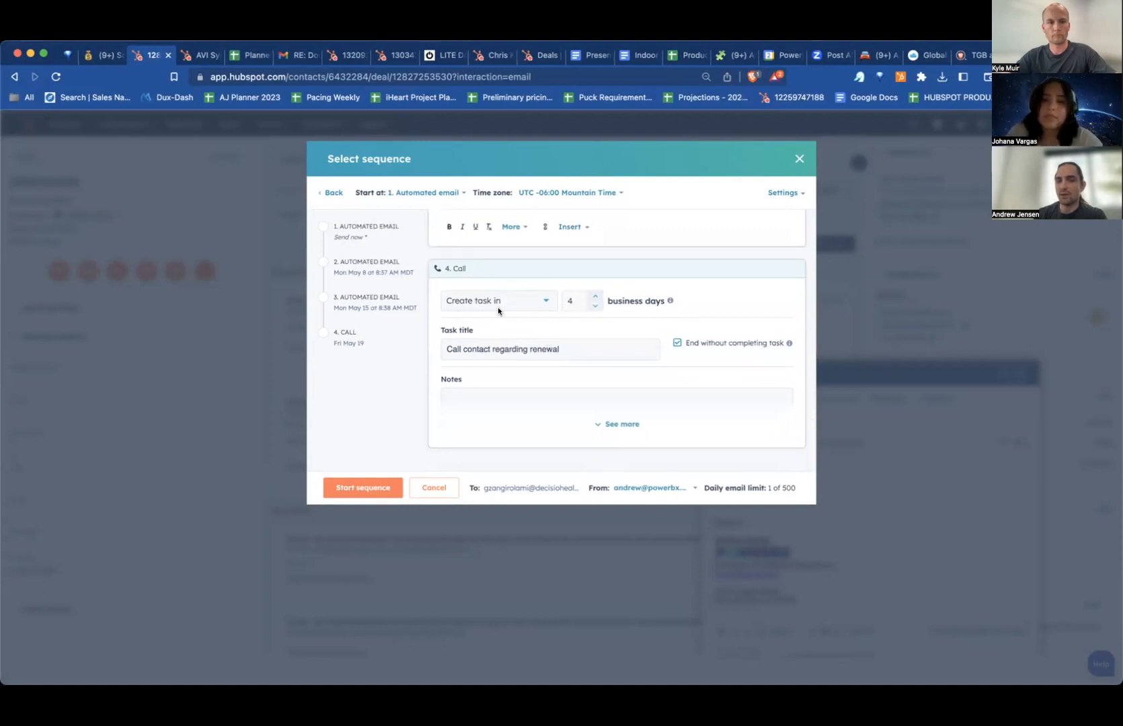
{"action": "left_click", "coordinate": [435, 489]}
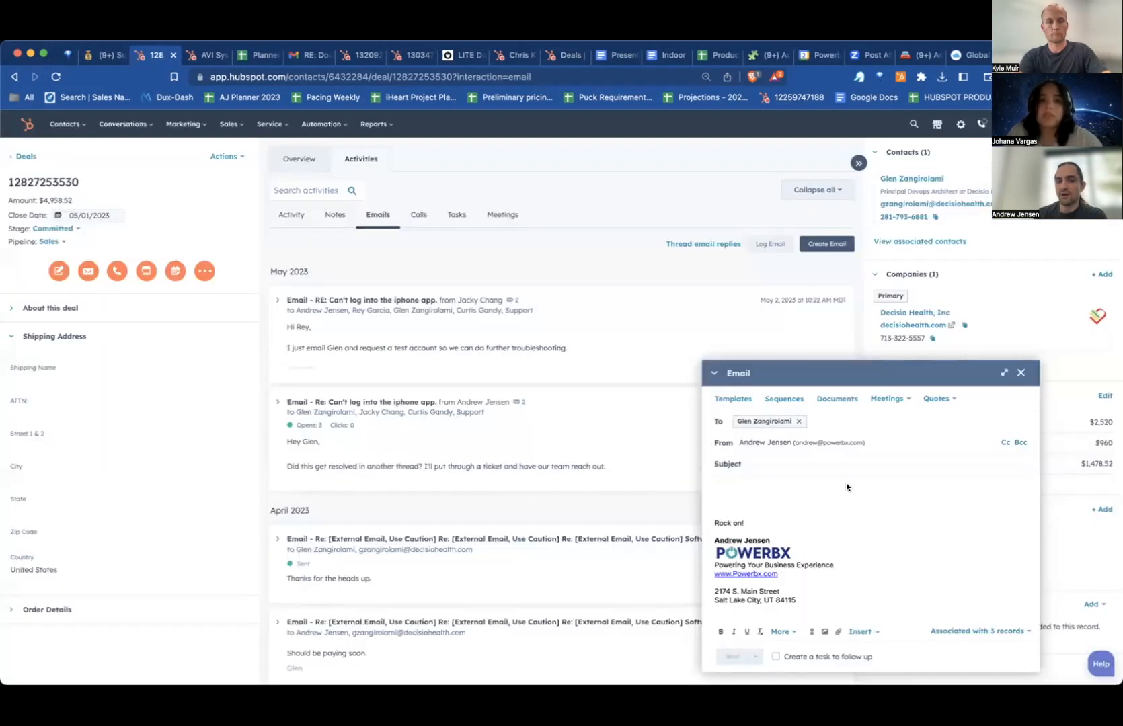
{"action": "left_click", "coordinate": [1022, 373]}
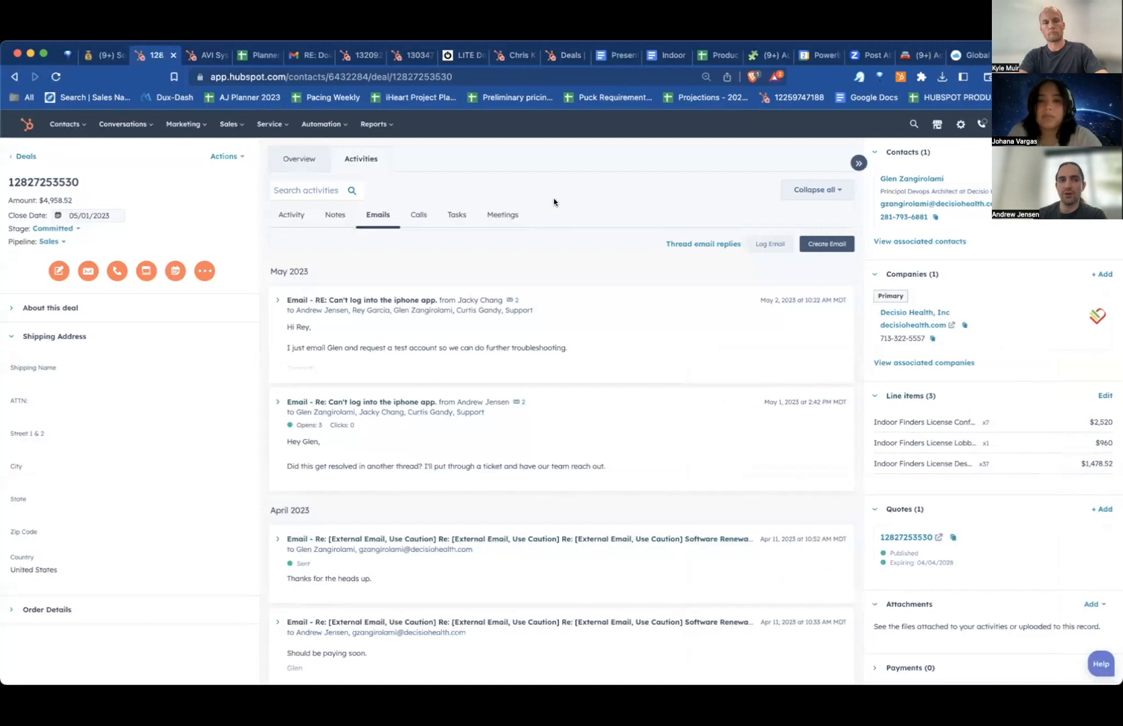
Switch to the subscribed customers table in Notion and set Decisio Health's renewal date to May 1, 2024 and reminder date to April 1, 2024.
{"action": "left_click", "coordinate": [108, 56]}
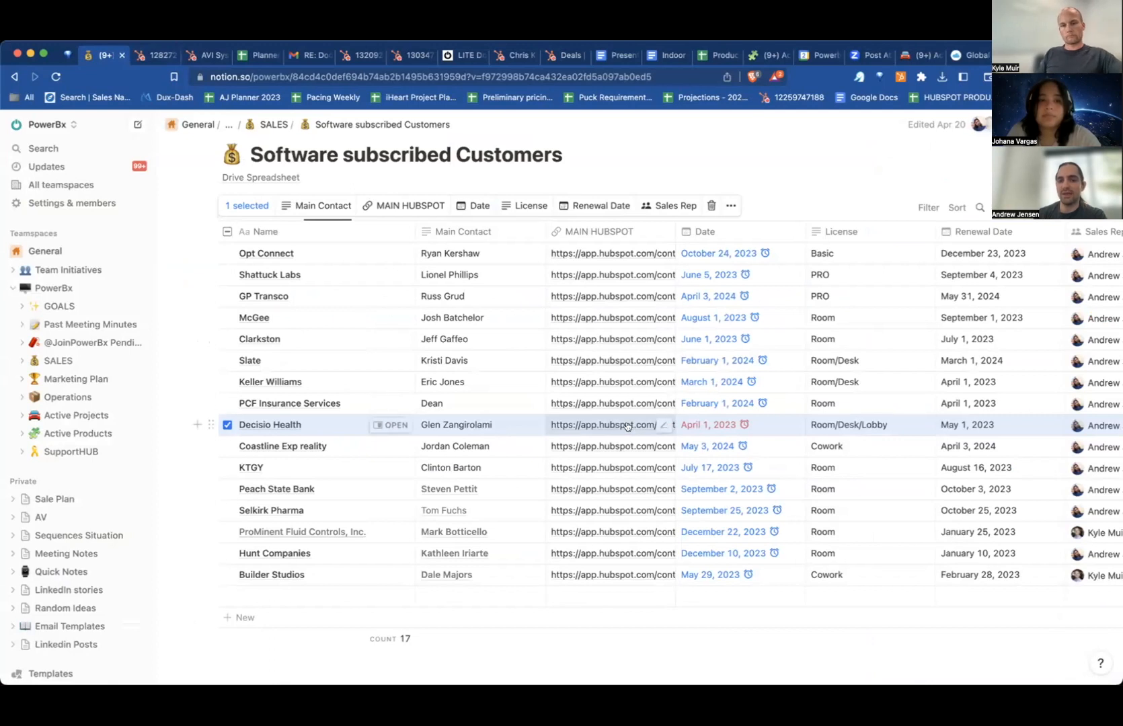
{"action": "scroll", "coordinate": [726, 436], "scroll_direction": "right", "scroll_amount": 3}
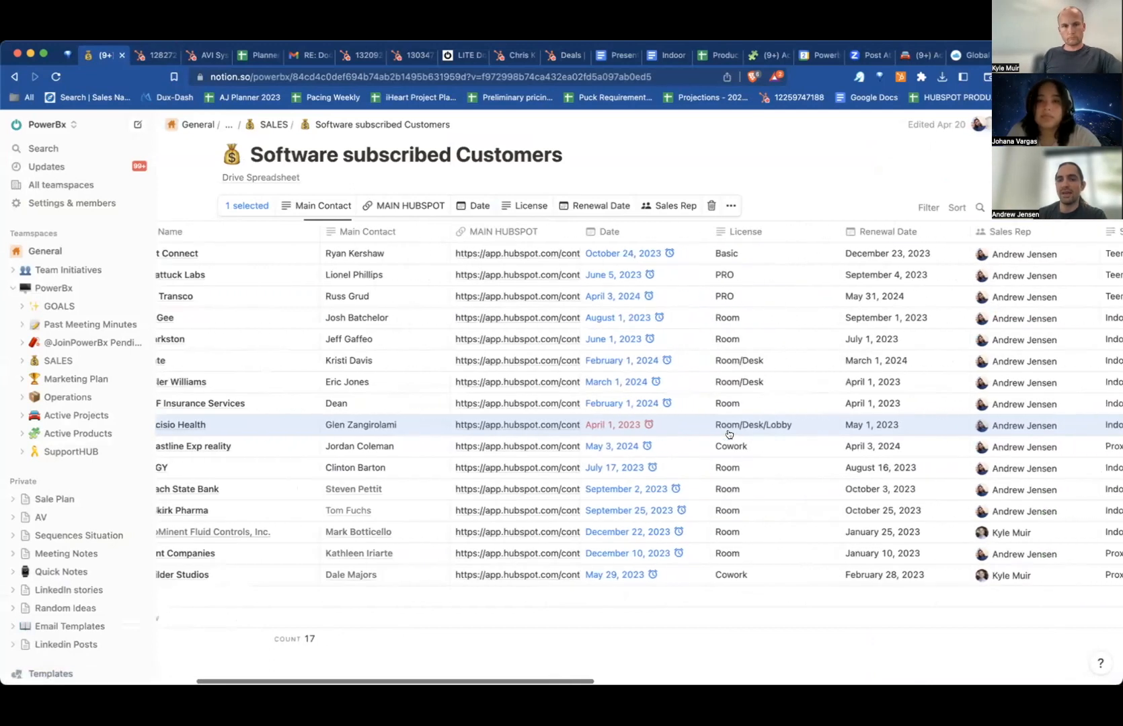
{"action": "scroll", "coordinate": [728, 434], "scroll_direction": "right", "scroll_amount": 3}
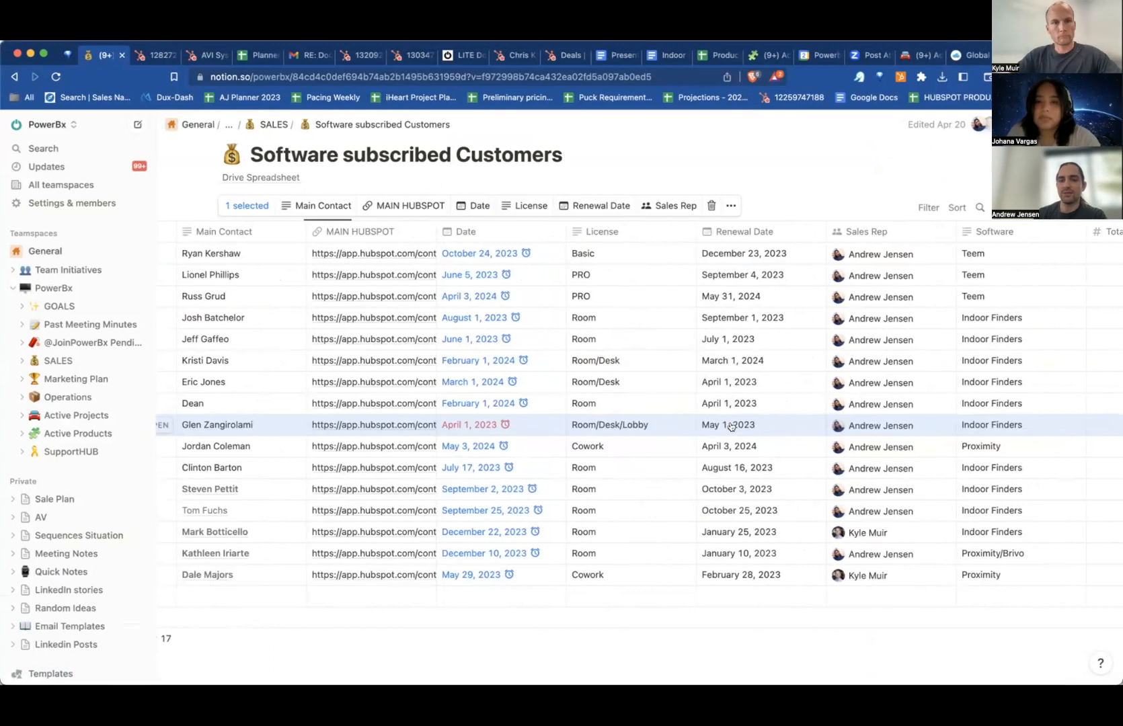
{"action": "left_click", "coordinate": [731, 426]}
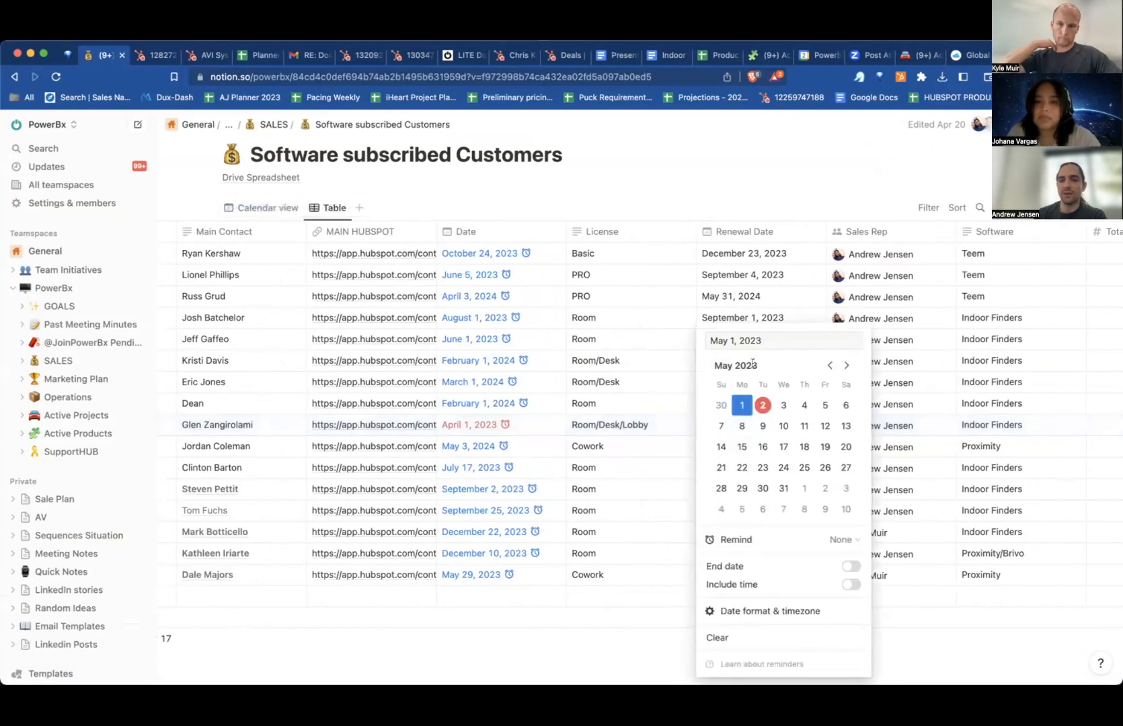
{"action": "key", "text": "Escape"}
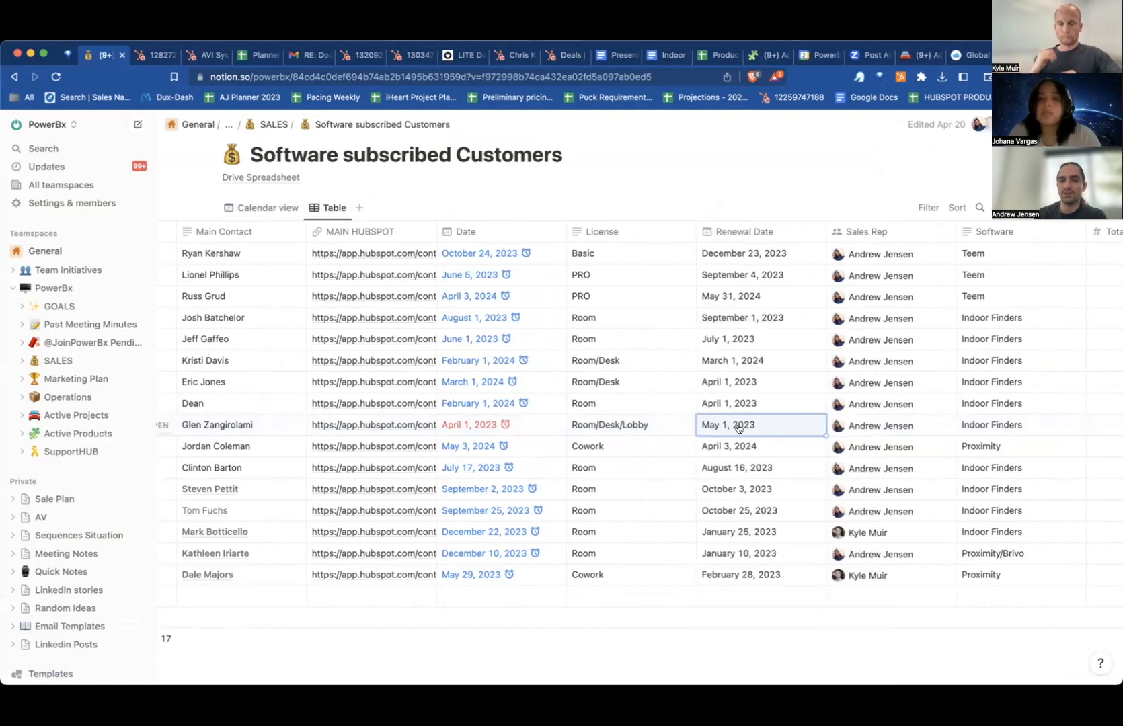
{"action": "left_click", "coordinate": [737, 428]}
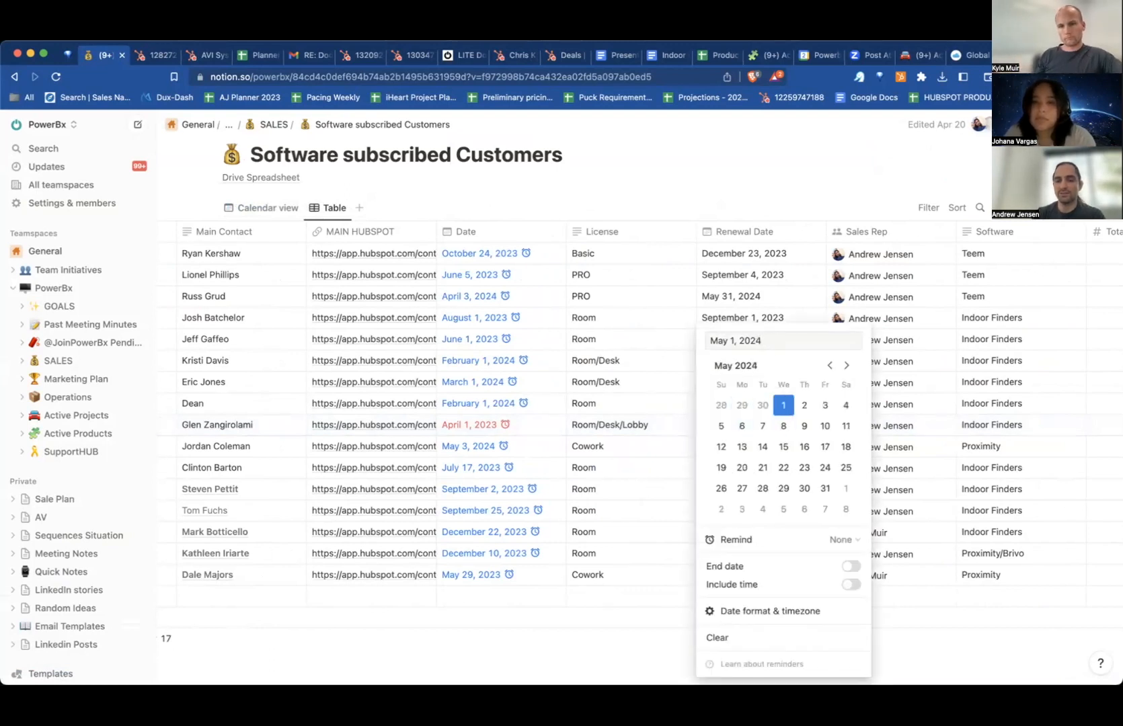
{"action": "key", "text": "Return"}
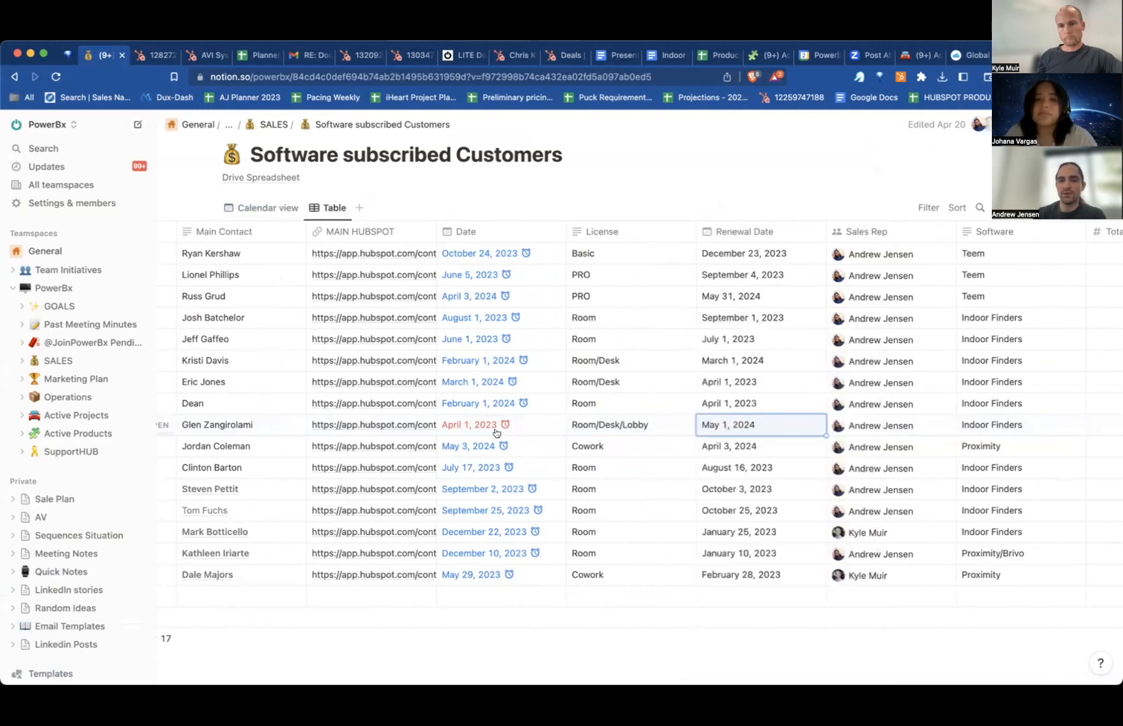
{"action": "left_click", "coordinate": [519, 427]}
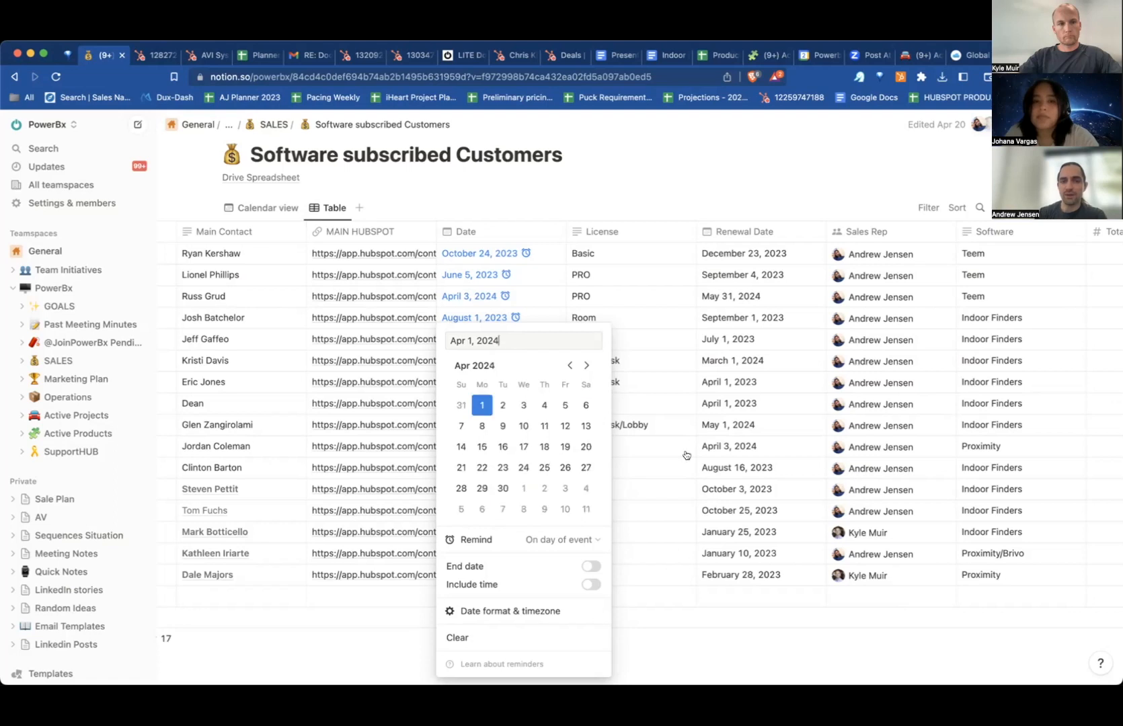
{"action": "key", "text": "Return"}
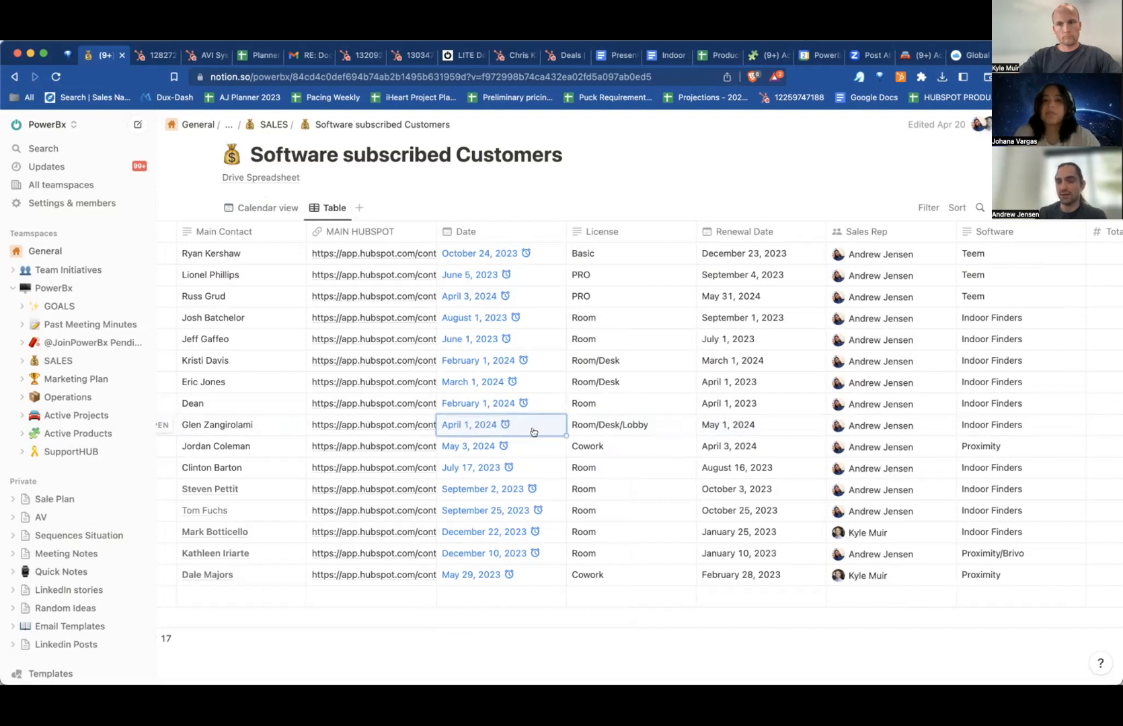
Move the Coastline Exp reality row to the end of the subscribed customers table, directly below Builder Studios.
{"action": "left_click", "coordinate": [742, 424]}
{"action": "key", "text": "Escape"}
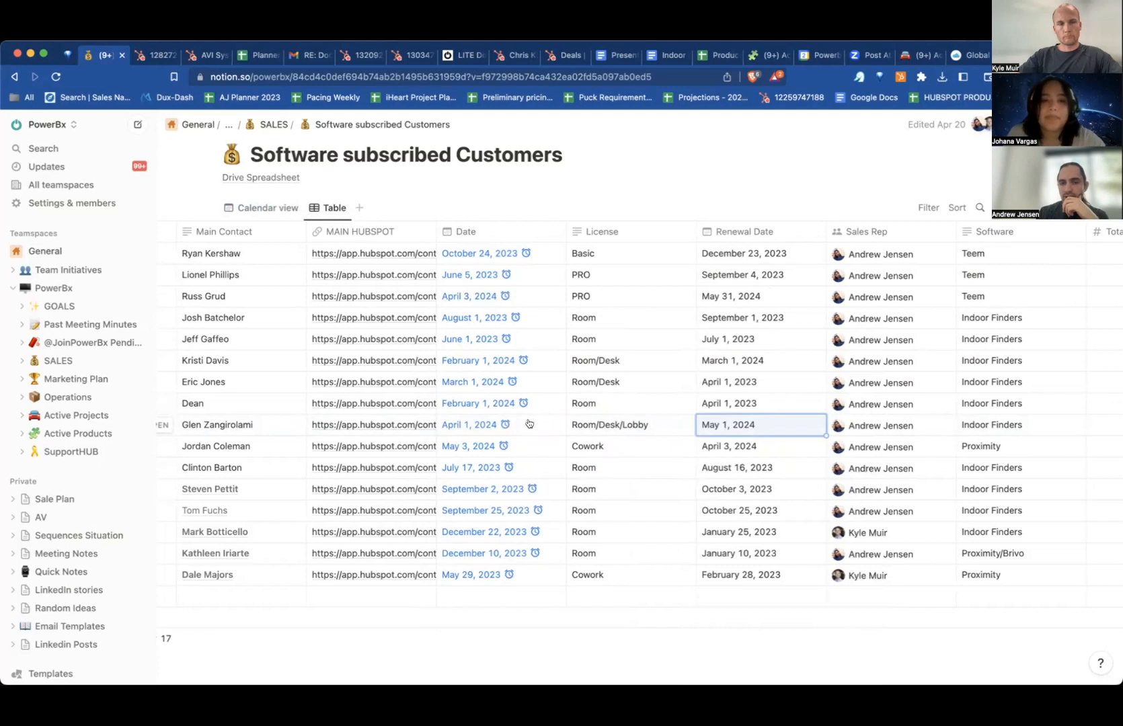
{"action": "scroll", "coordinate": [529, 424], "scroll_direction": "left", "scroll_amount": 3}
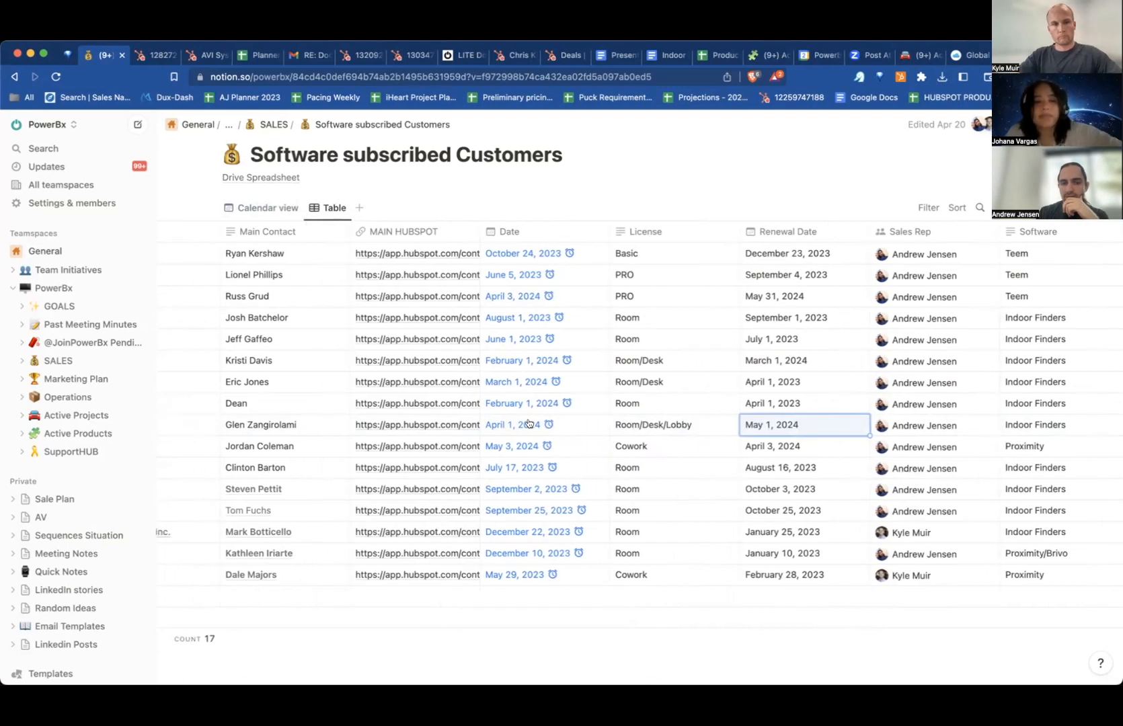
{"action": "scroll", "coordinate": [529, 424], "scroll_direction": "left", "scroll_amount": 1}
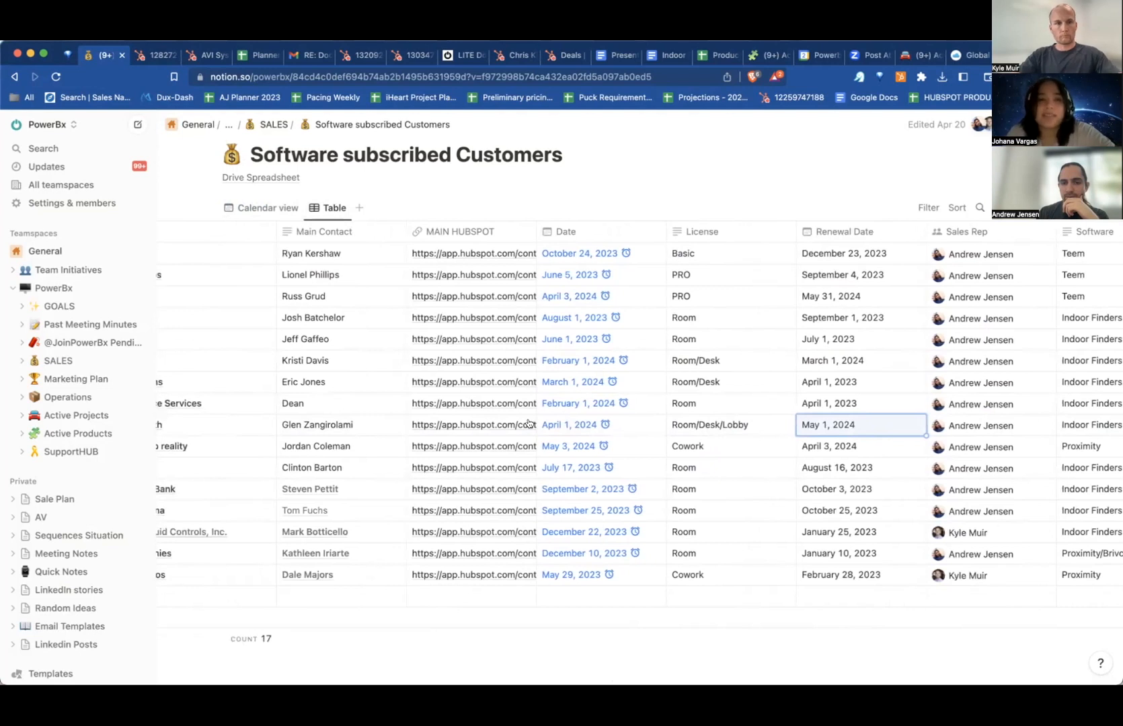
{"action": "scroll", "coordinate": [529, 424], "scroll_direction": "left", "scroll_amount": 3}
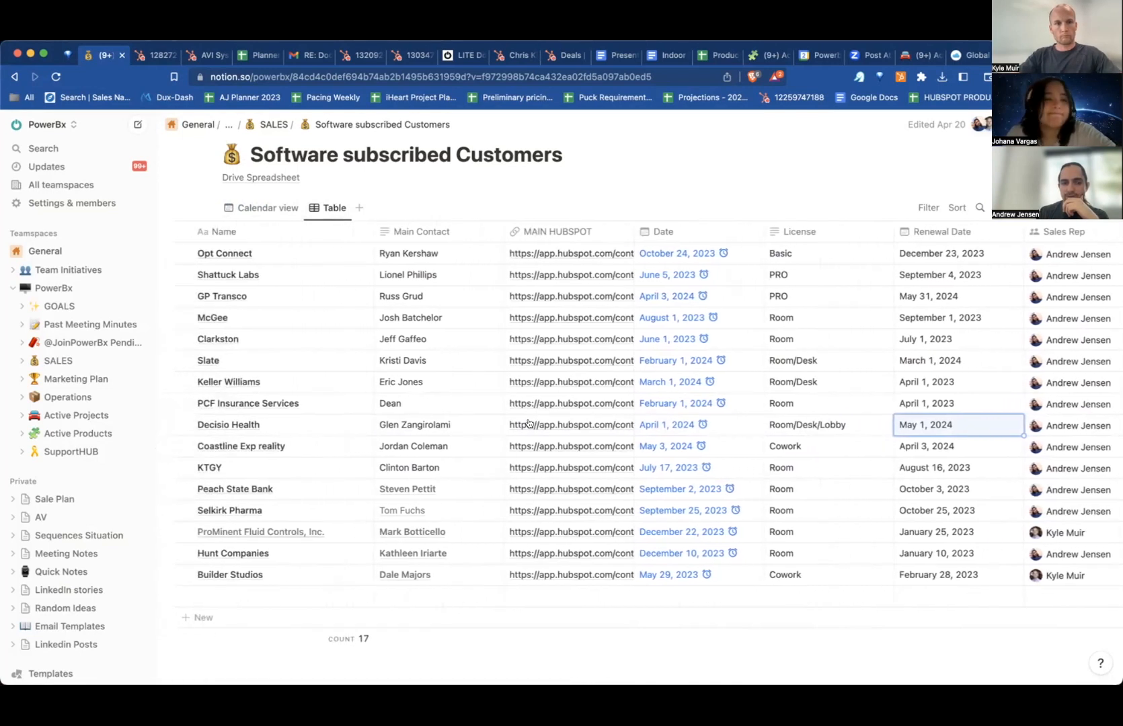
{"action": "scroll", "coordinate": [529, 424], "scroll_direction": "down", "scroll_amount": 1}
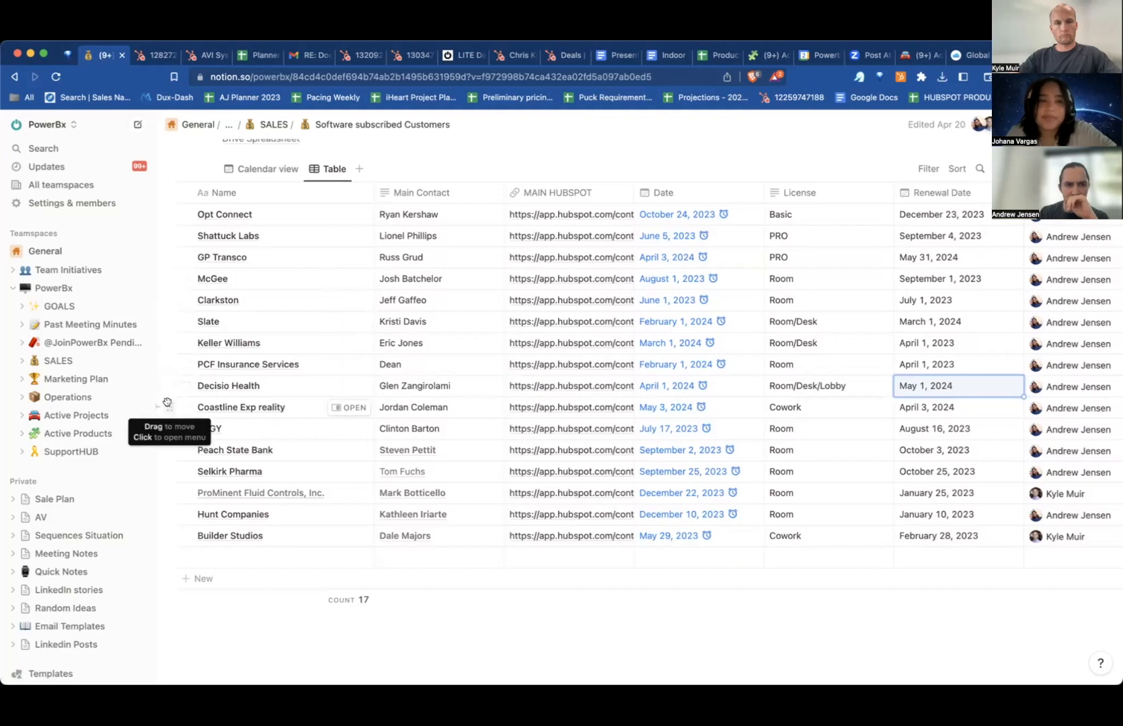
{"action": "left_click_drag", "start_coordinate": [170, 407], "coordinate": [172, 542]}
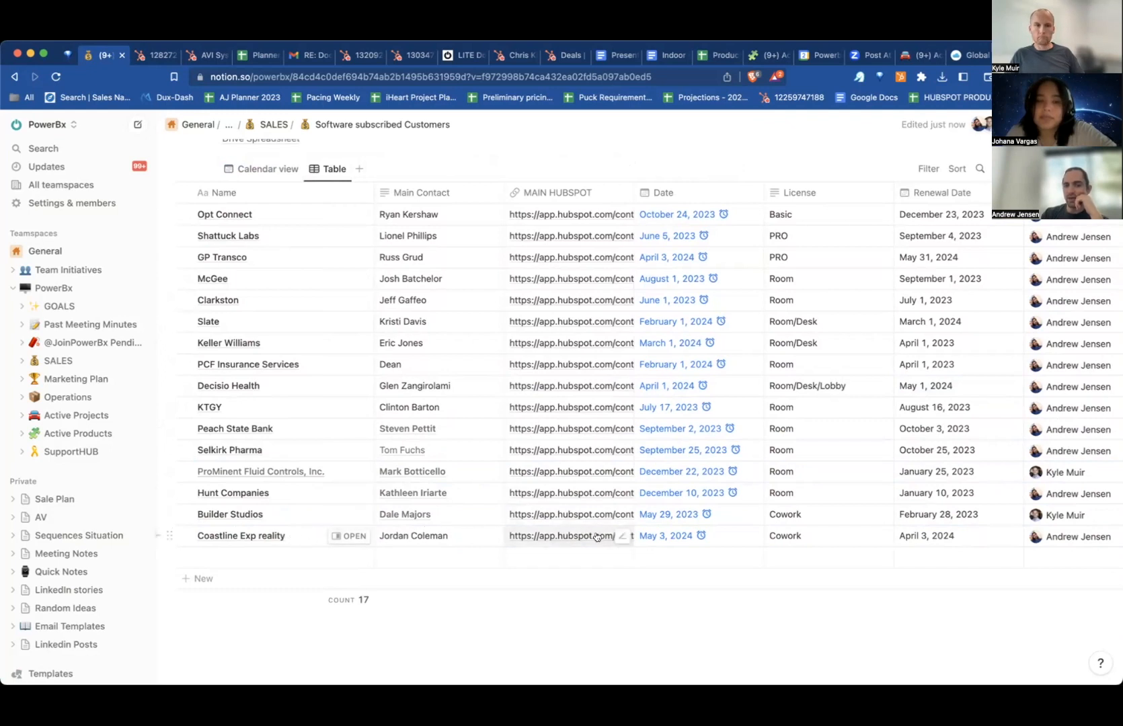
Open the Builder Studios contact's HubSpot record from the customers table and expand its complete list of associated deals.
{"action": "scroll", "coordinate": [819, 515], "scroll_direction": "right", "scroll_amount": 5}
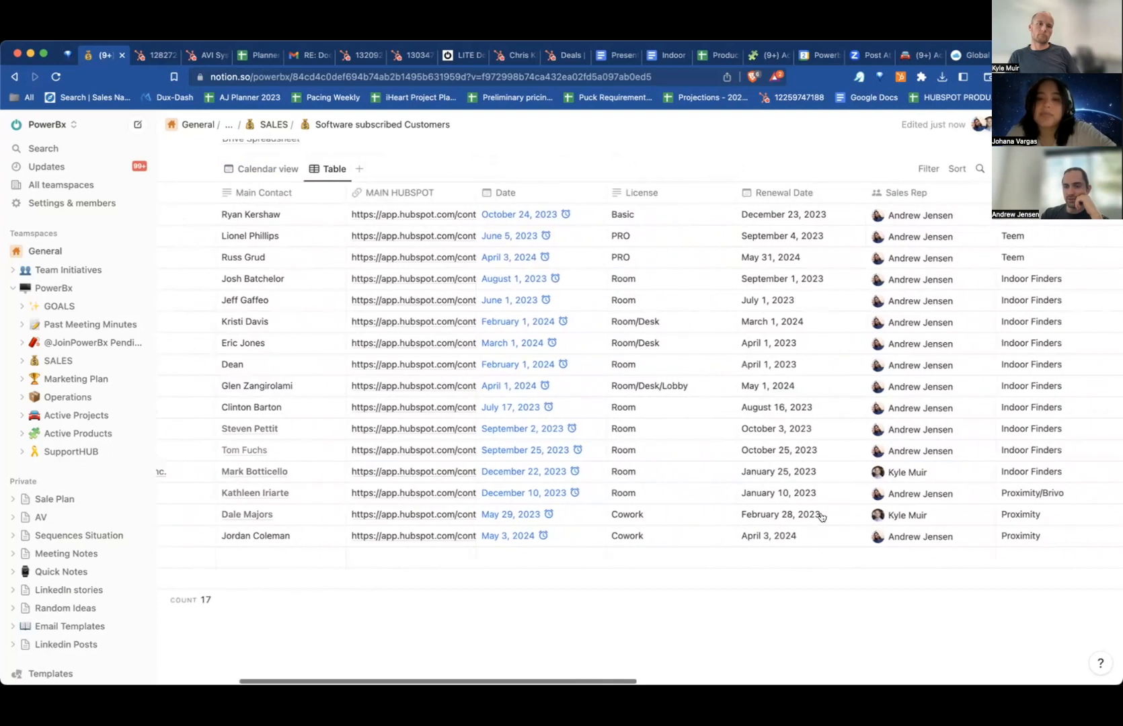
{"action": "scroll", "coordinate": [739, 515], "scroll_direction": "left", "scroll_amount": 5}
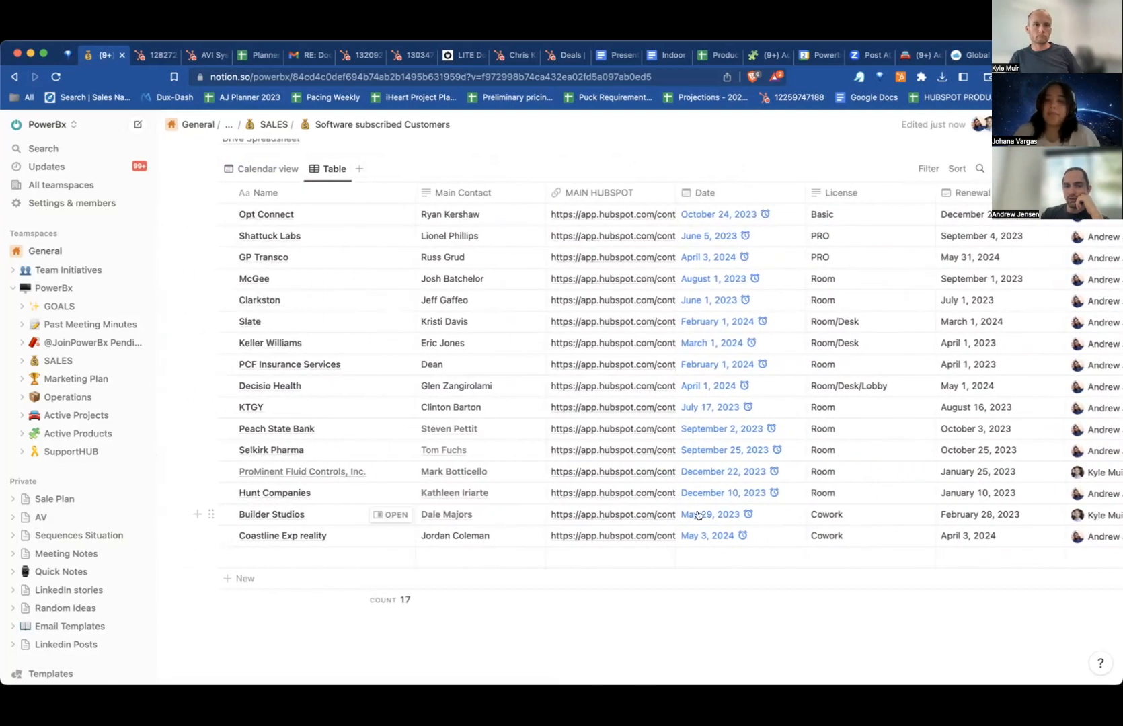
{"action": "left_click", "coordinate": [611, 514]}
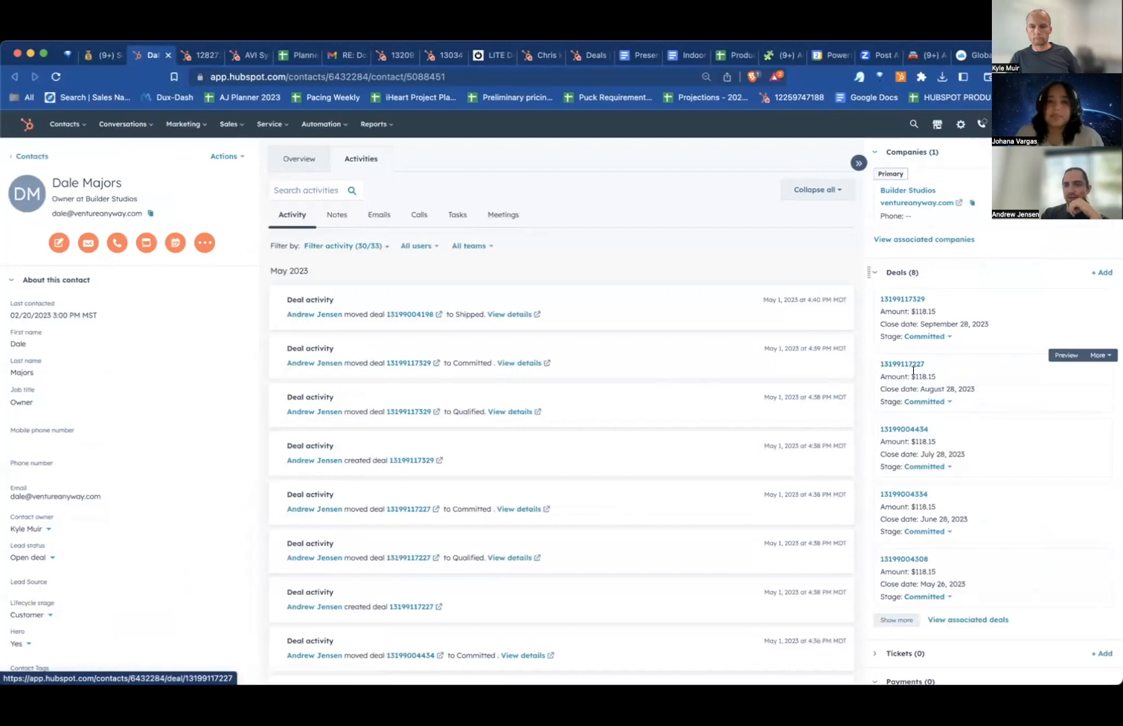
{"action": "left_click_drag", "start_coordinate": [912, 374], "coordinate": [945, 375]}
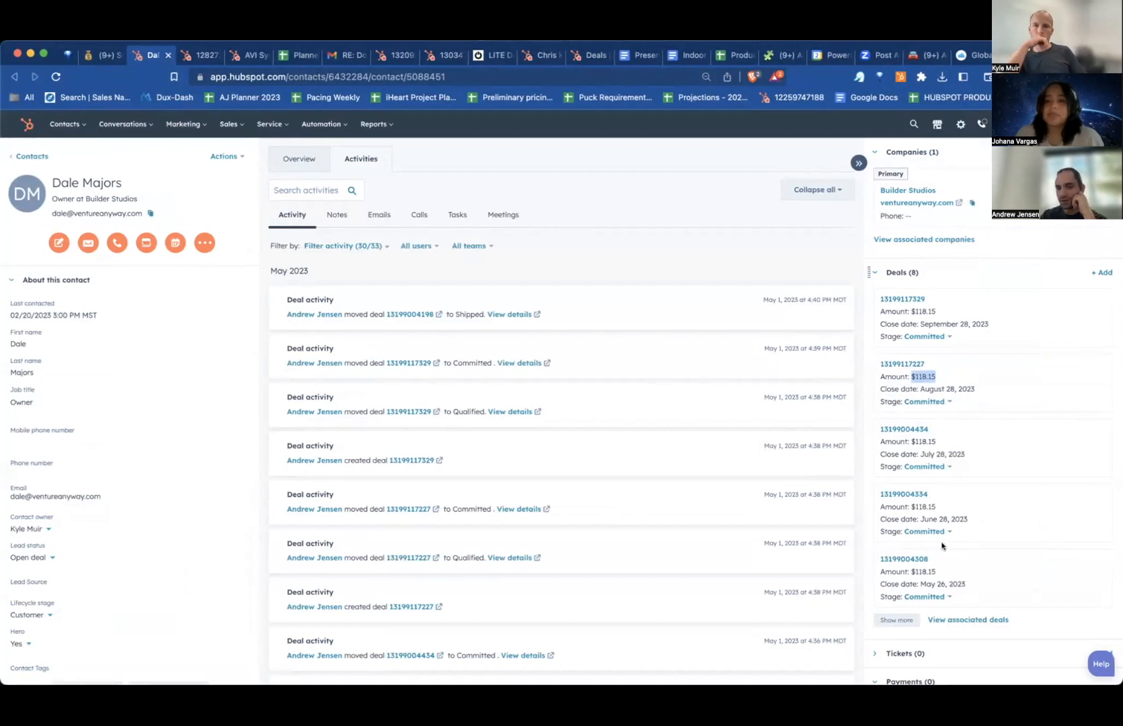
{"action": "left_click", "coordinate": [897, 619]}
{"action": "scroll", "coordinate": [969, 539], "scroll_direction": "down", "scroll_amount": 3}
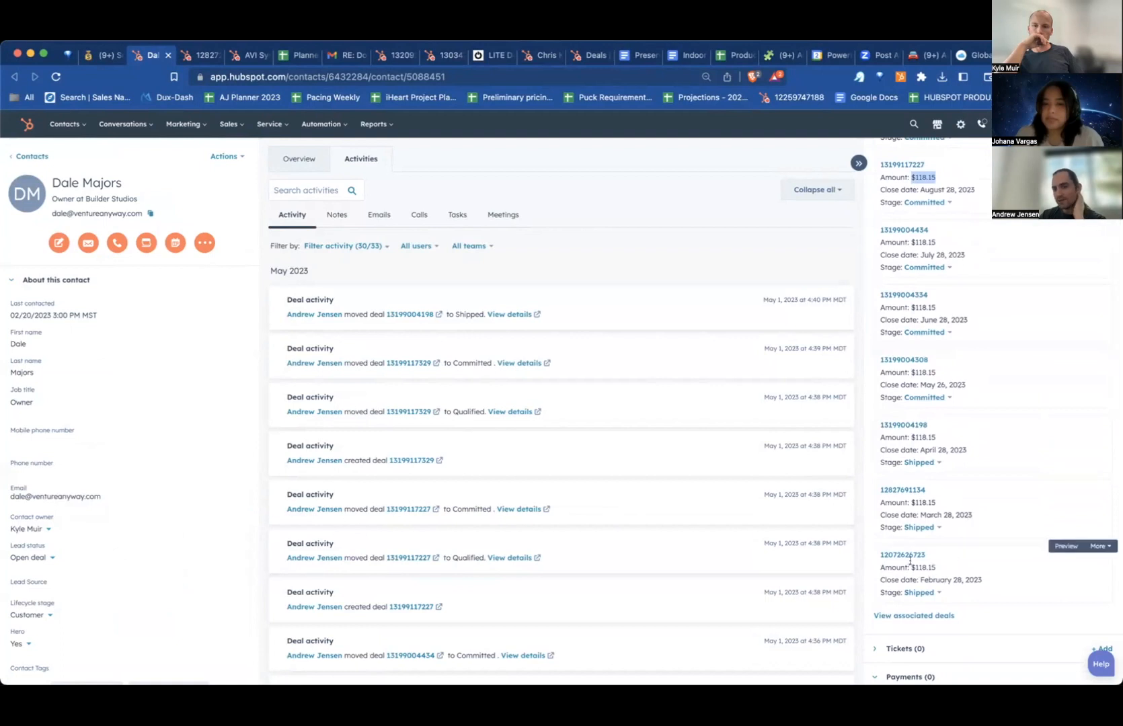
Compare the amounts of the contact's monthly deals, from the February 28, 2023 deal up to the September 28, 2023 one.
{"action": "left_click_drag", "start_coordinate": [911, 567], "coordinate": [916, 567]}
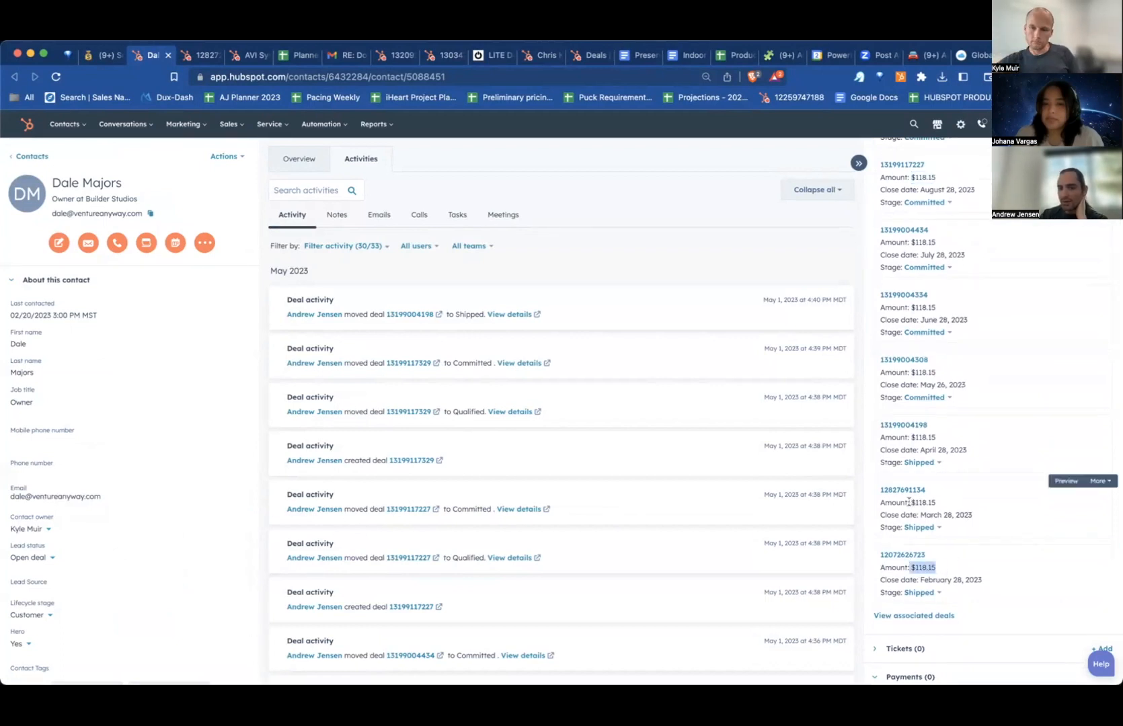
{"action": "left_click_drag", "start_coordinate": [910, 502], "coordinate": [933, 504]}
{"action": "left_click", "coordinate": [910, 433]}
{"action": "left_click_drag", "start_coordinate": [910, 433], "coordinate": [947, 437]}
{"action": "scroll", "coordinate": [942, 408], "scroll_direction": "up", "scroll_amount": 3}
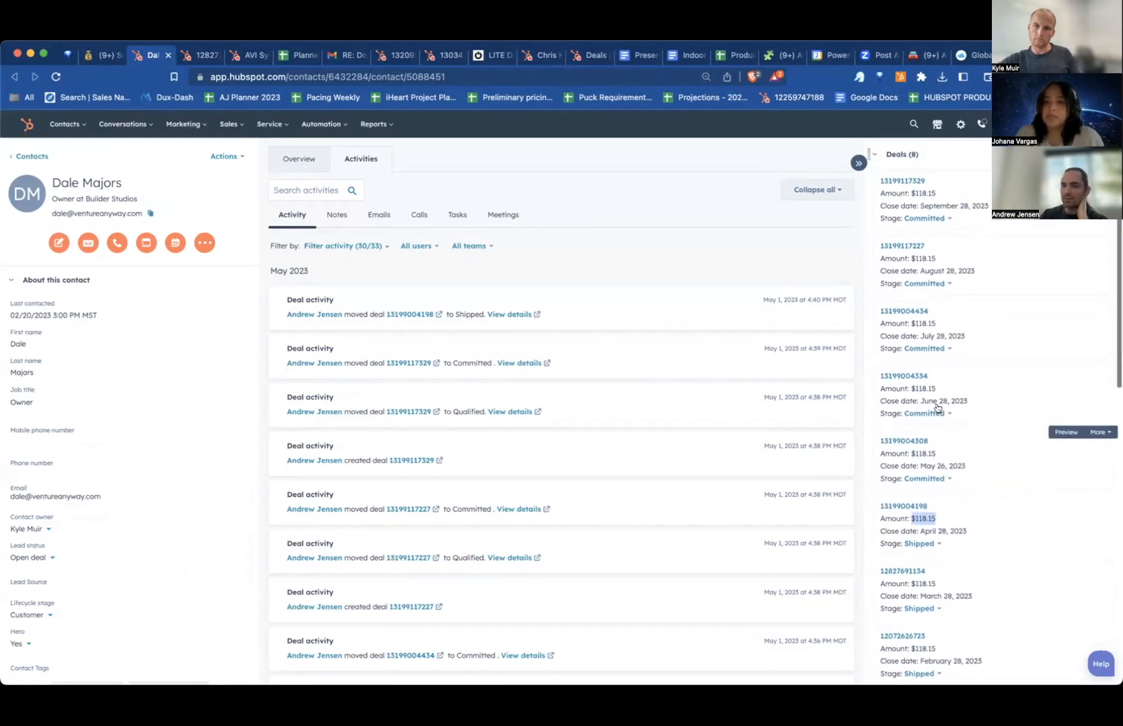
{"action": "left_click", "coordinate": [909, 451]}
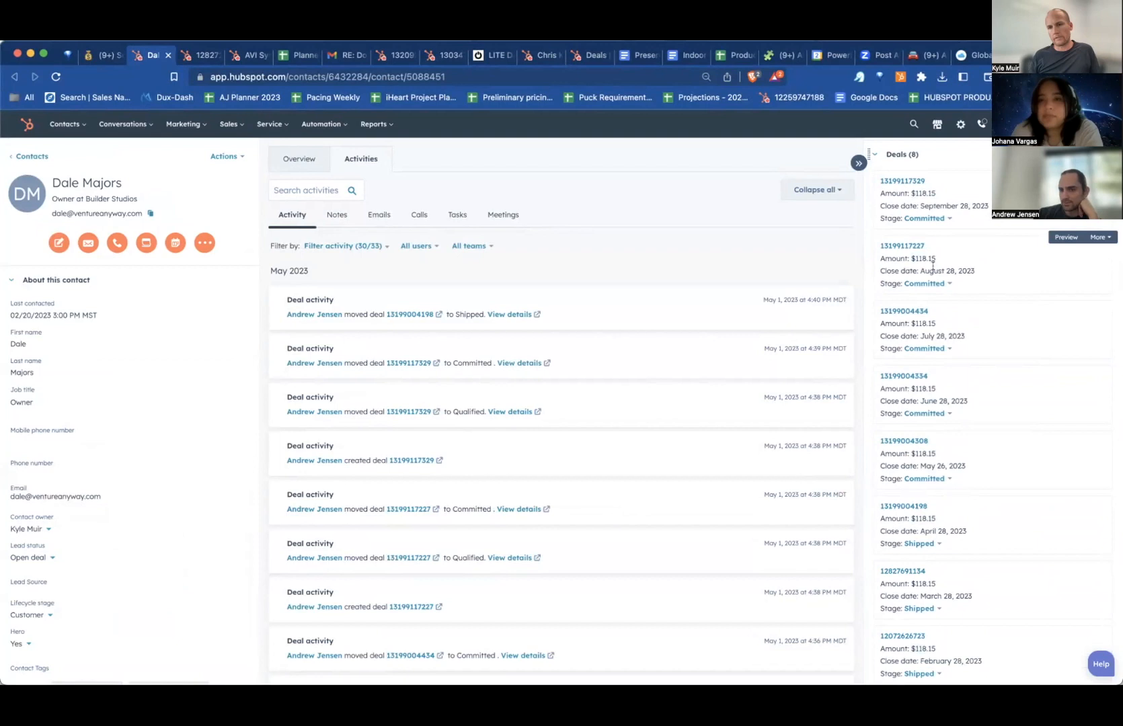
{"action": "scroll", "coordinate": [933, 268], "scroll_direction": "up", "scroll_amount": 2}
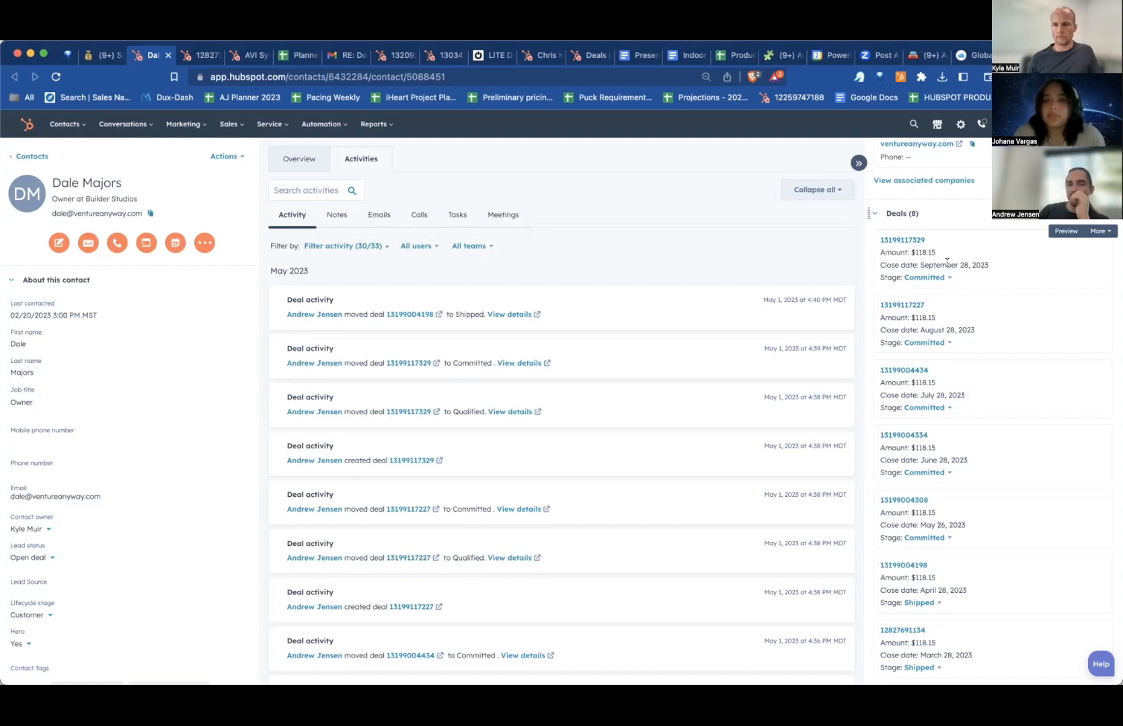
Switch back to the Notion customers table and view Builder Studios' reminder date settings, closing them without edits.
{"action": "left_click", "coordinate": [93, 53]}
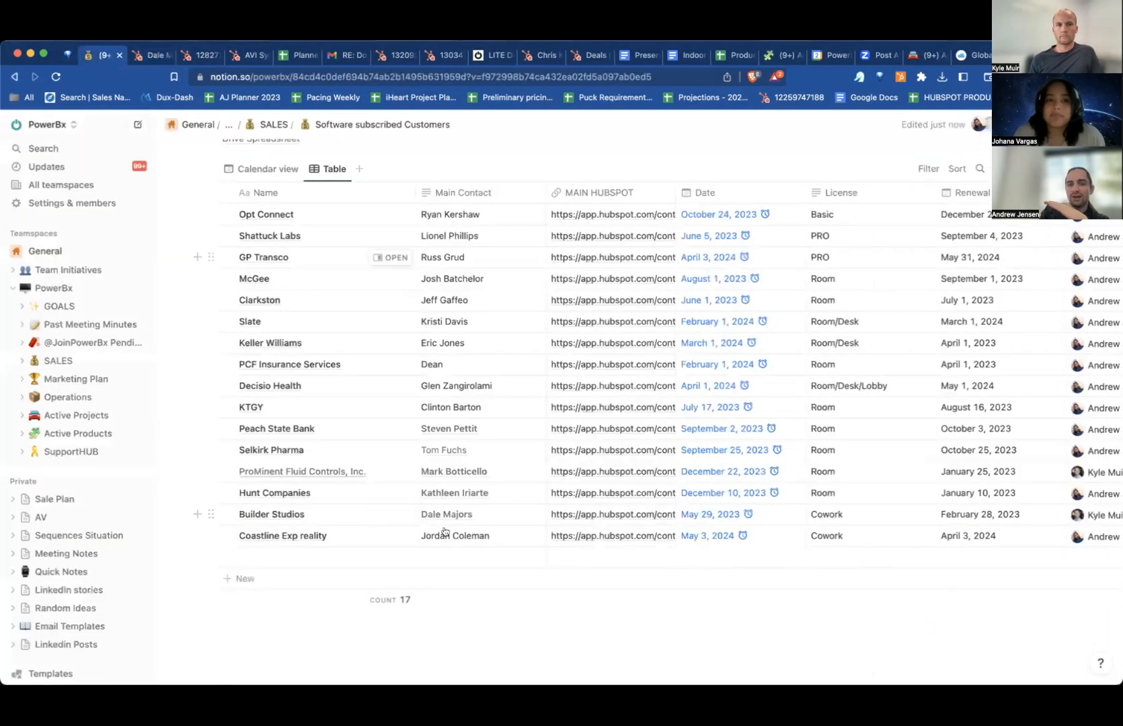
{"action": "left_click", "coordinate": [706, 515]}
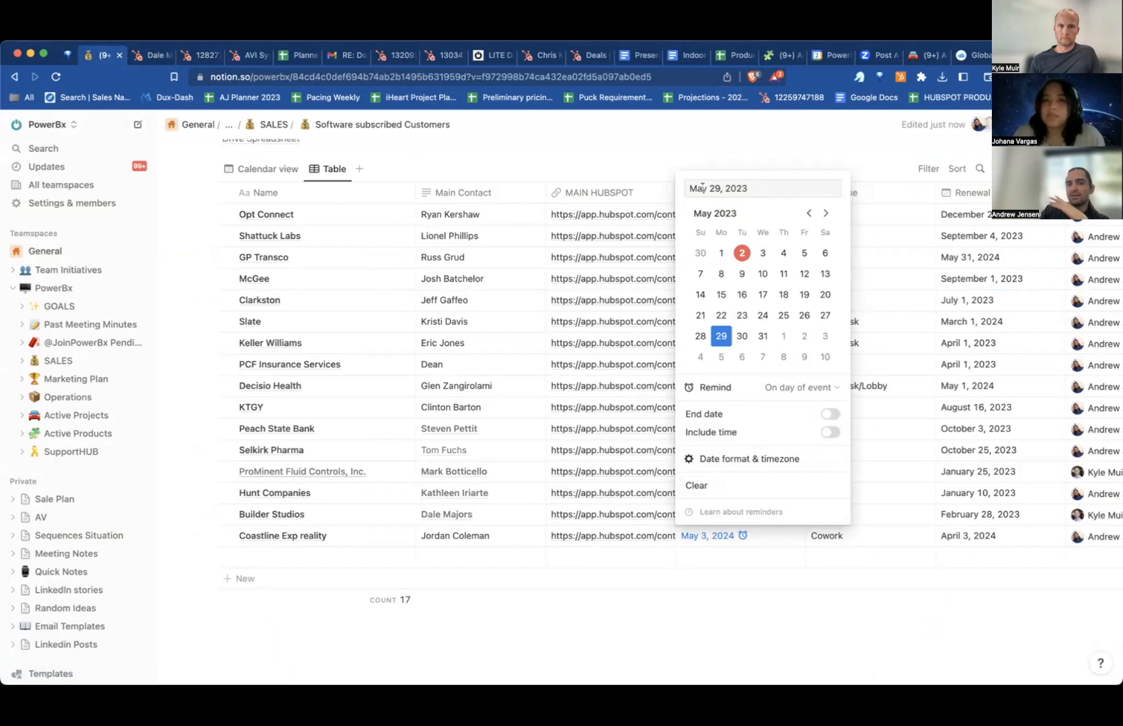
{"action": "left_click", "coordinate": [708, 593]}
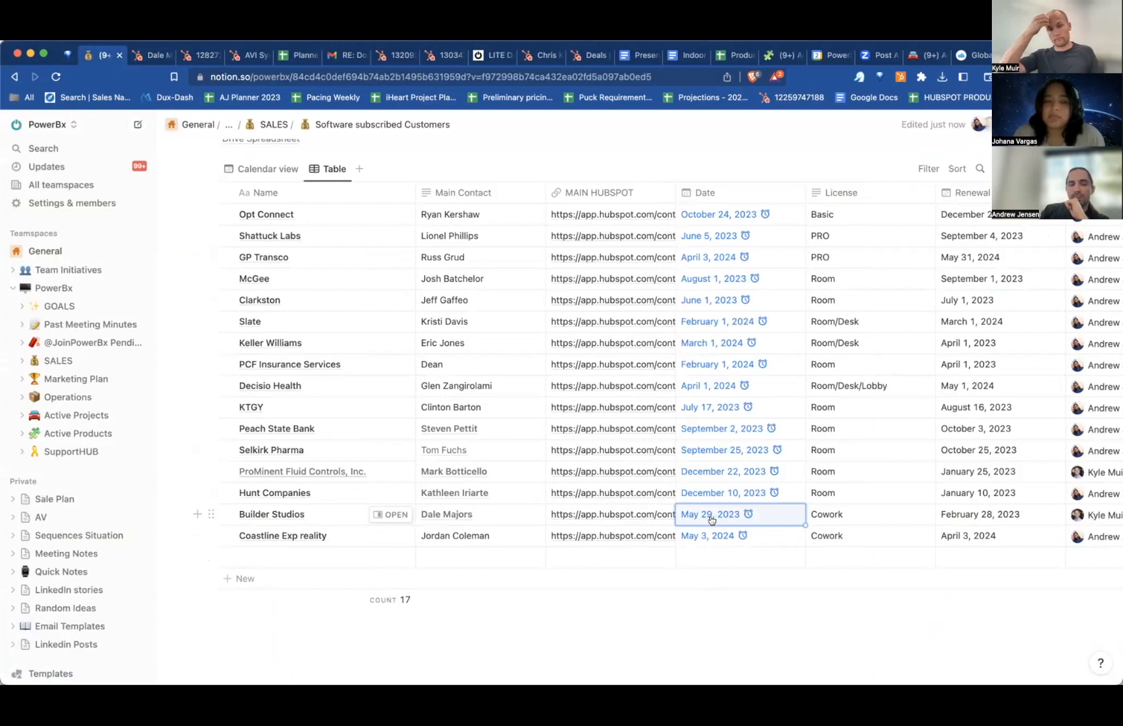
Return to the Builder Studios contact in HubSpot and open the deal with the May 26, 2023 close date.
{"action": "left_click", "coordinate": [141, 53]}
{"action": "mouse_move", "coordinate": [993, 454]}
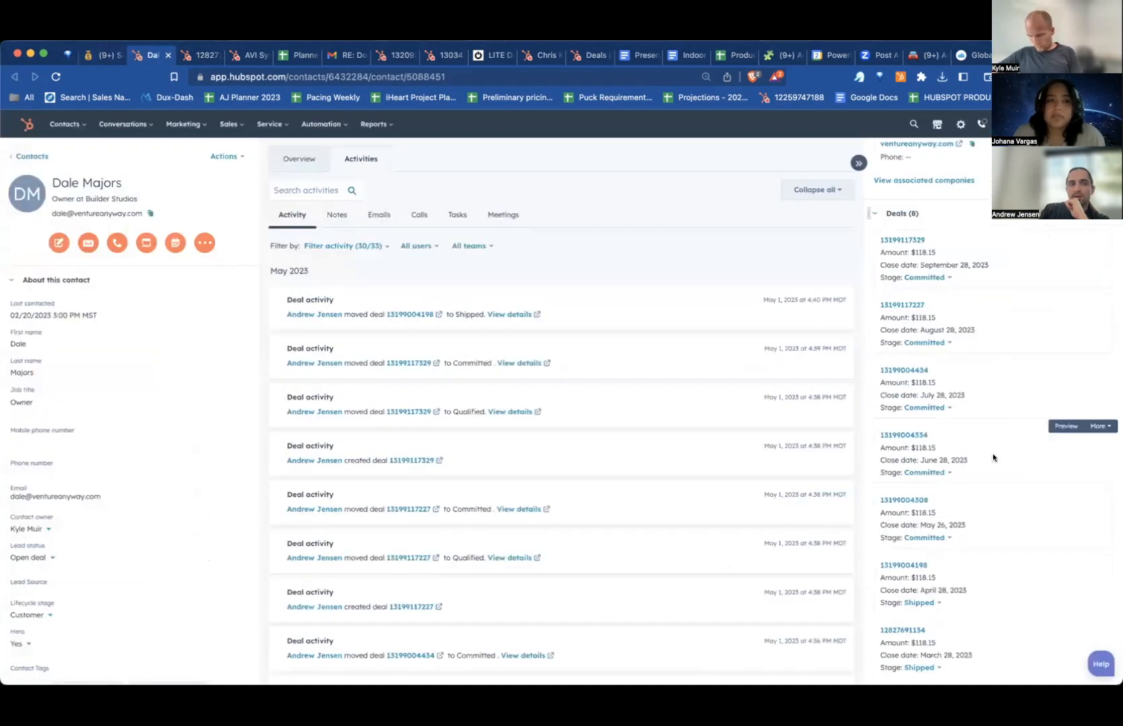
{"action": "mouse_move", "coordinate": [227, 415]}
{"action": "mouse_move", "coordinate": [953, 368]}
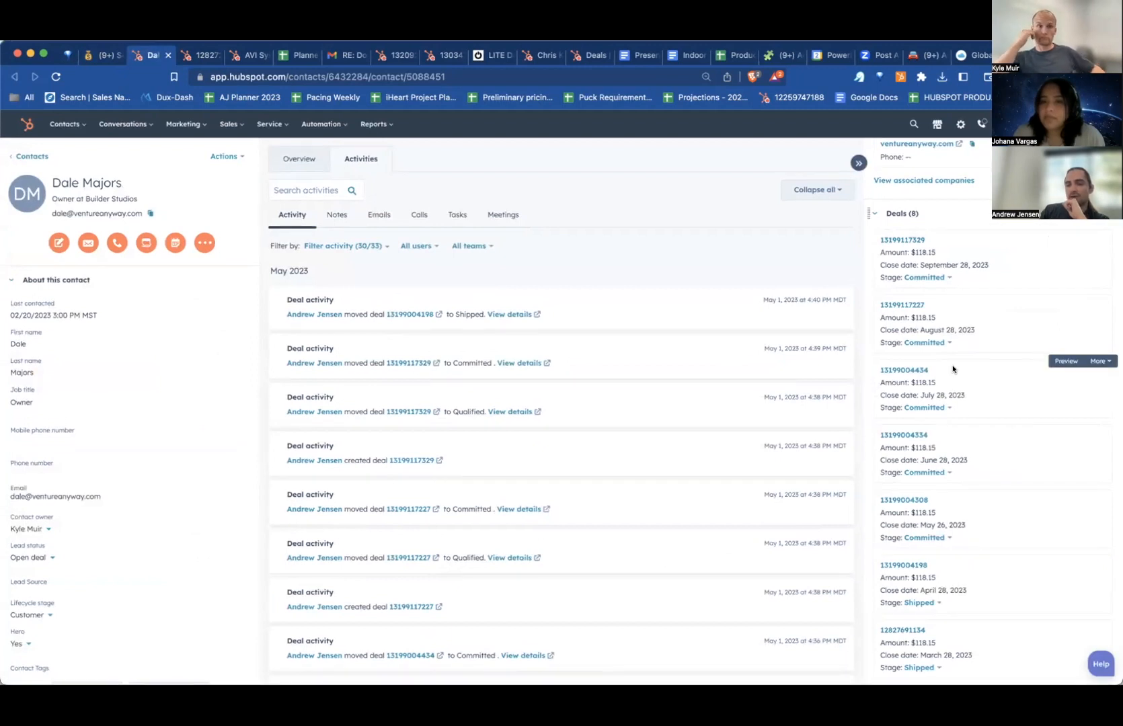
{"action": "scroll", "coordinate": [952, 369], "scroll_direction": "down", "scroll_amount": 3}
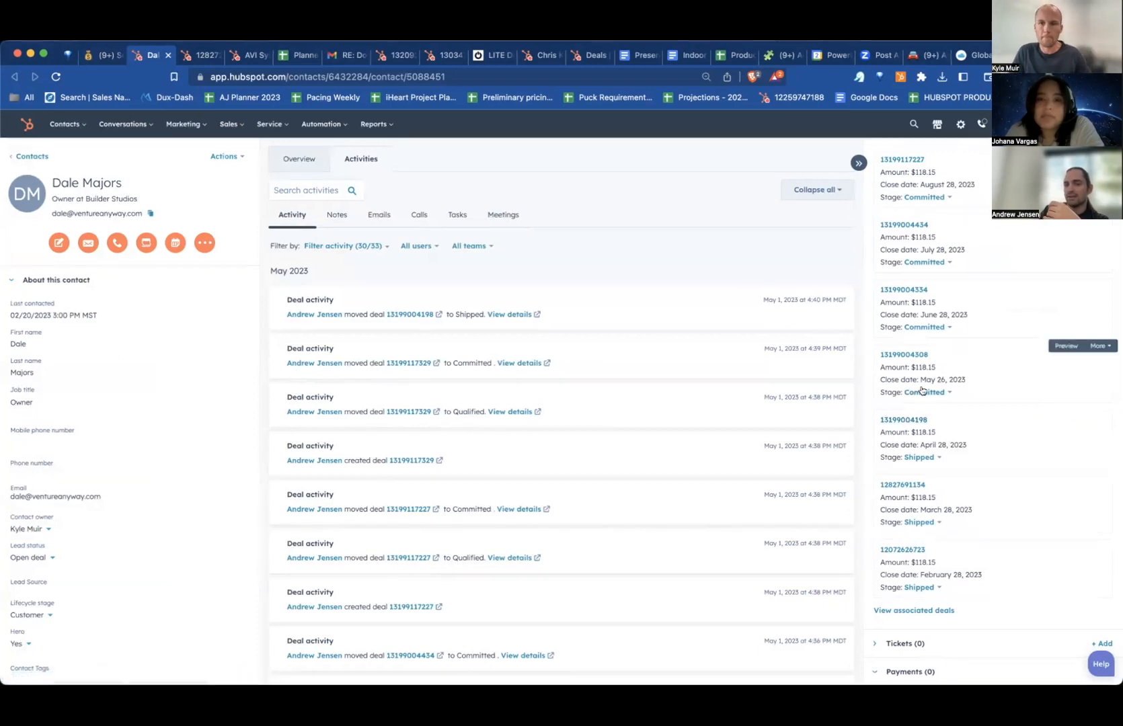
{"action": "left_click", "coordinate": [904, 355]}
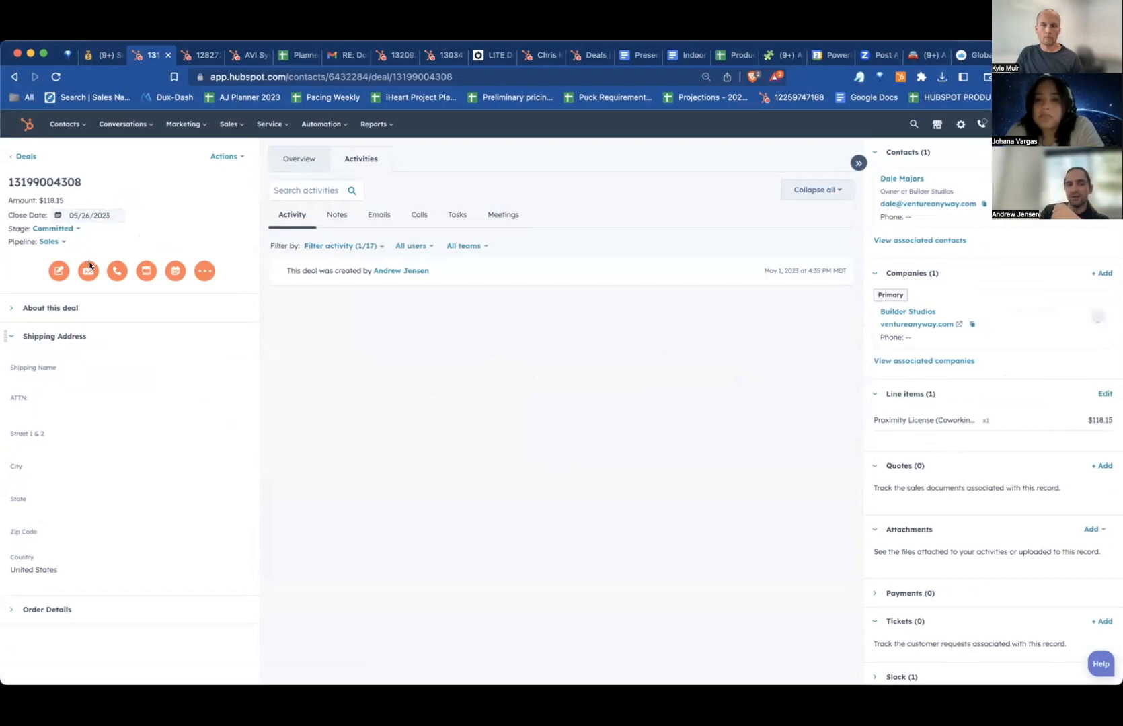
Examine the deal's available pipeline stages, from Qualified through Committed and Won to Shipped, and close the list without selecting a new stage.
{"action": "left_click", "coordinate": [69, 228]}
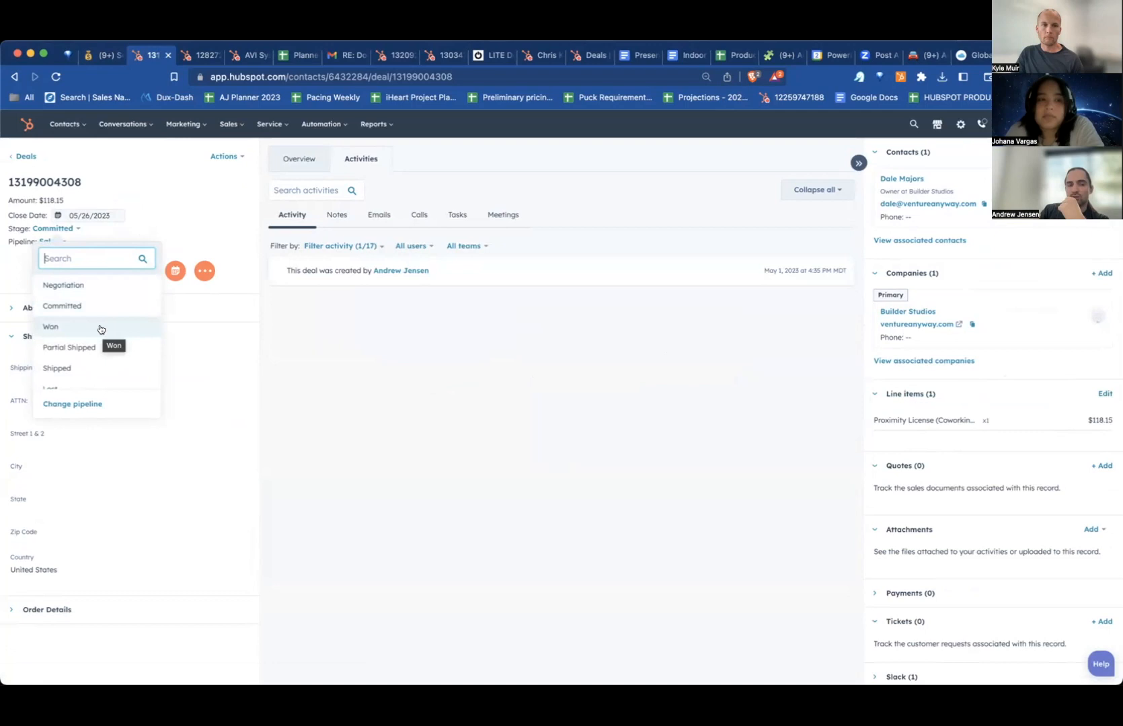
{"action": "left_click", "coordinate": [341, 348]}
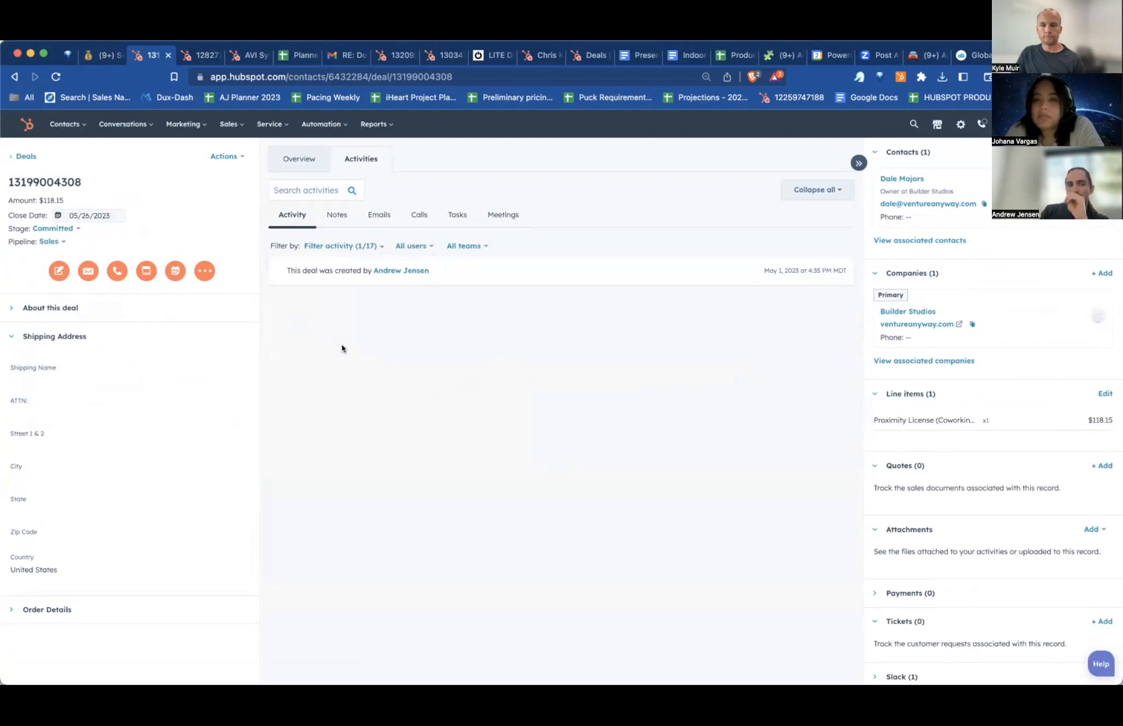
{"action": "left_click", "coordinate": [68, 230]}
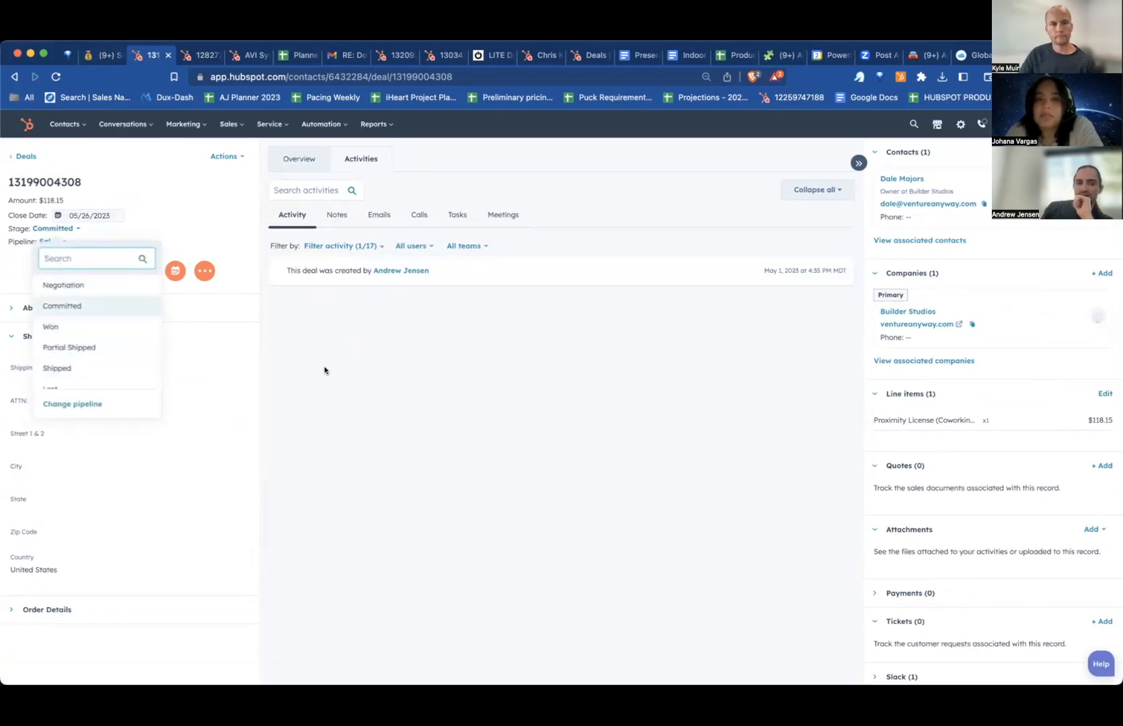
{"action": "left_click", "coordinate": [322, 370]}
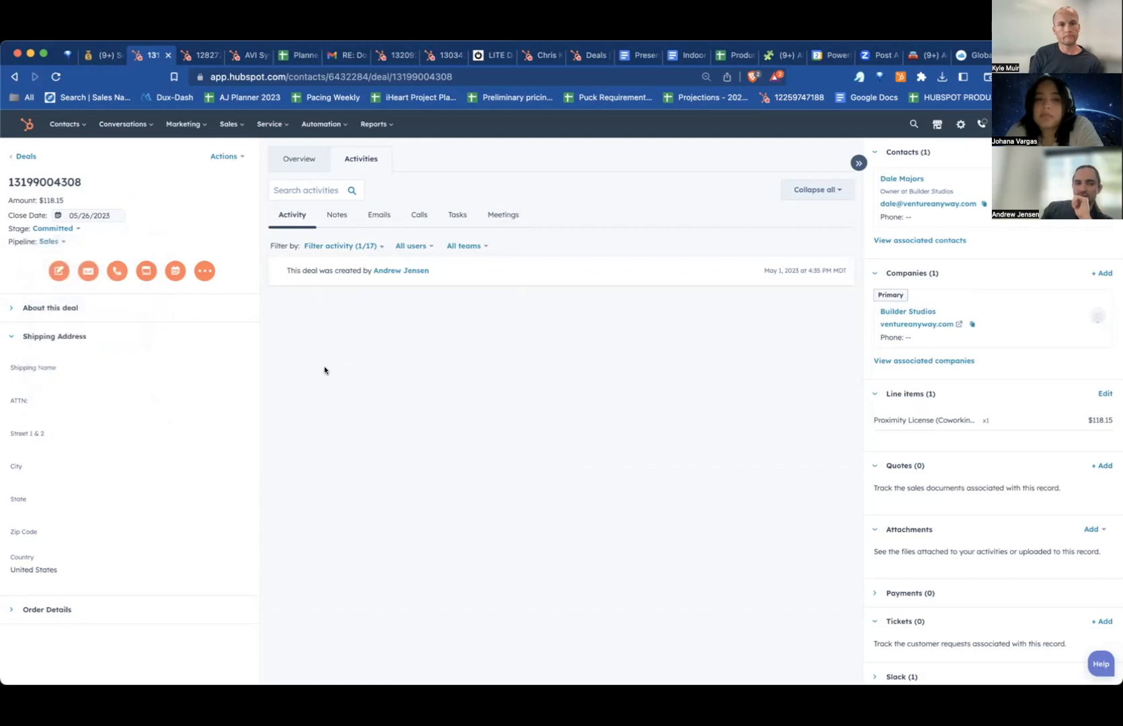
{"action": "left_click", "coordinate": [70, 230]}
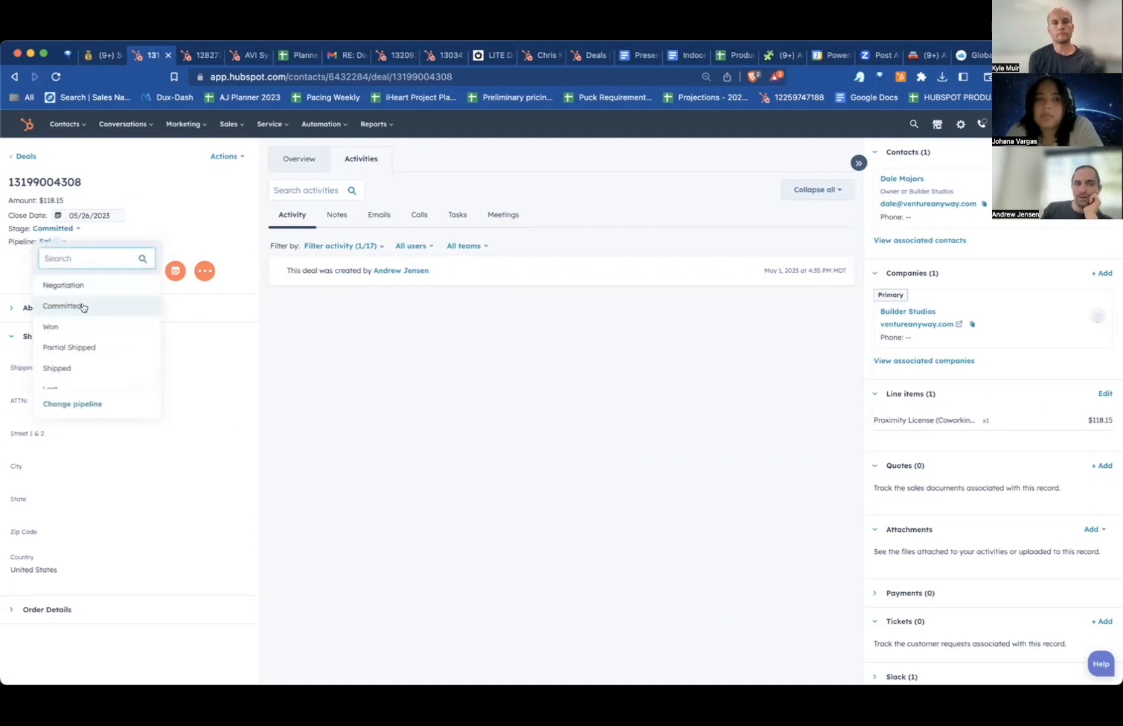
{"action": "scroll", "coordinate": [85, 309], "scroll_direction": "up", "scroll_amount": 3}
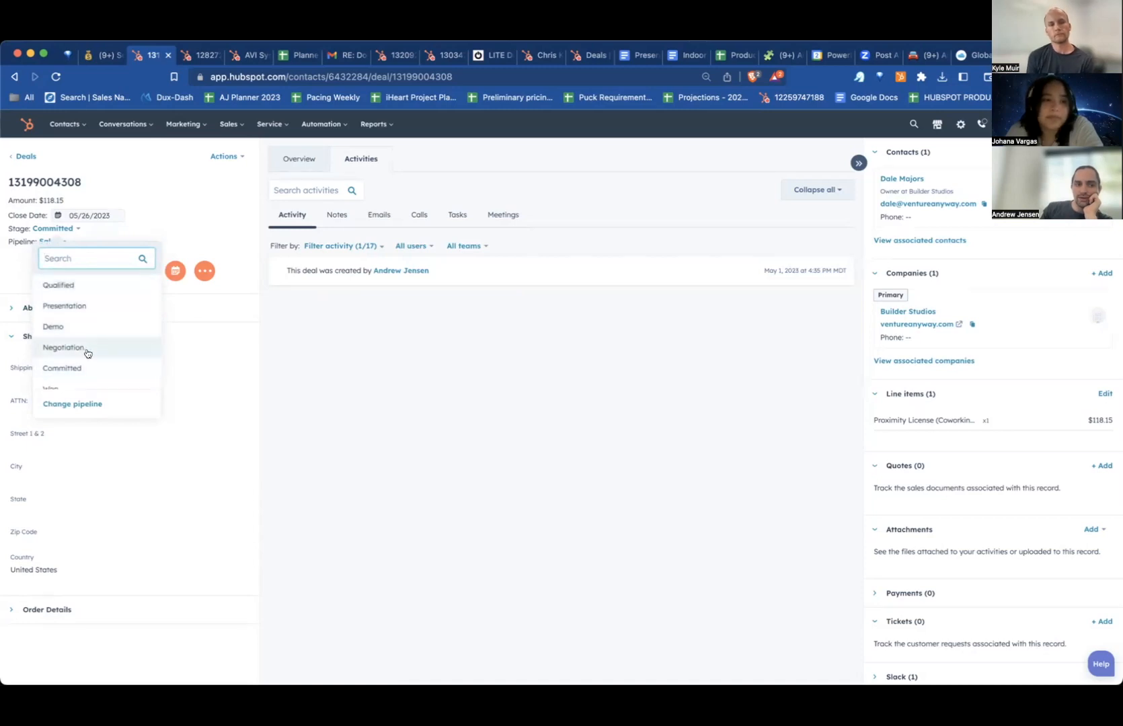
{"action": "scroll", "coordinate": [86, 366], "scroll_direction": "down", "scroll_amount": 1}
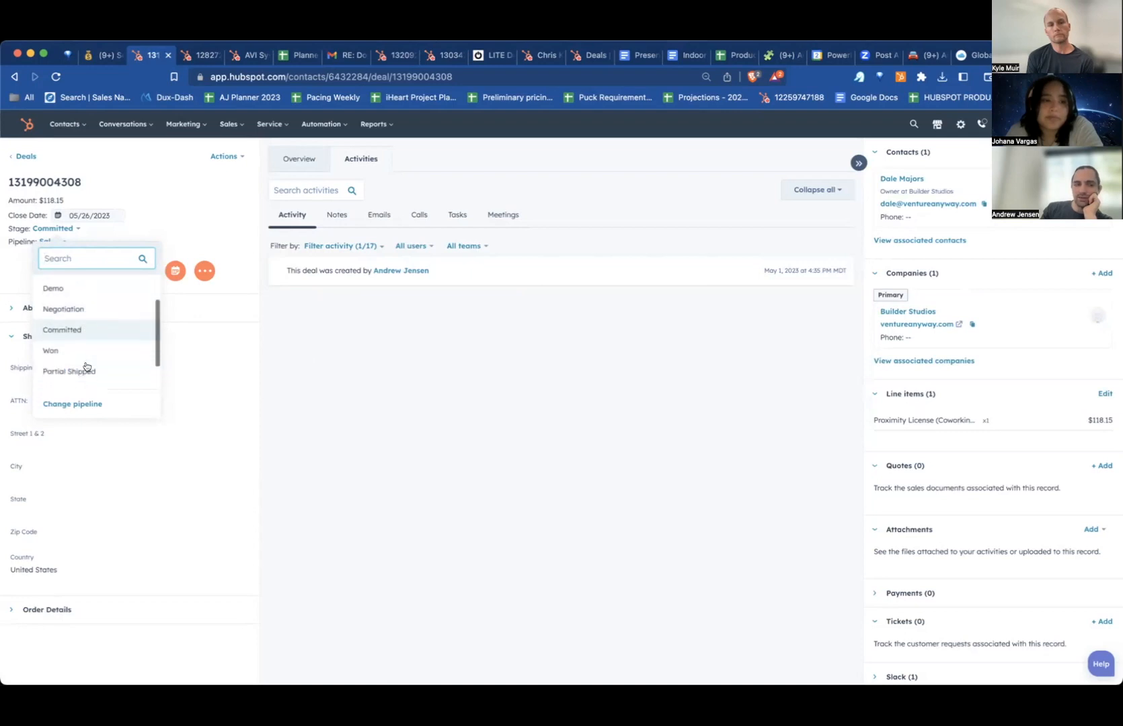
{"action": "left_click", "coordinate": [412, 405]}
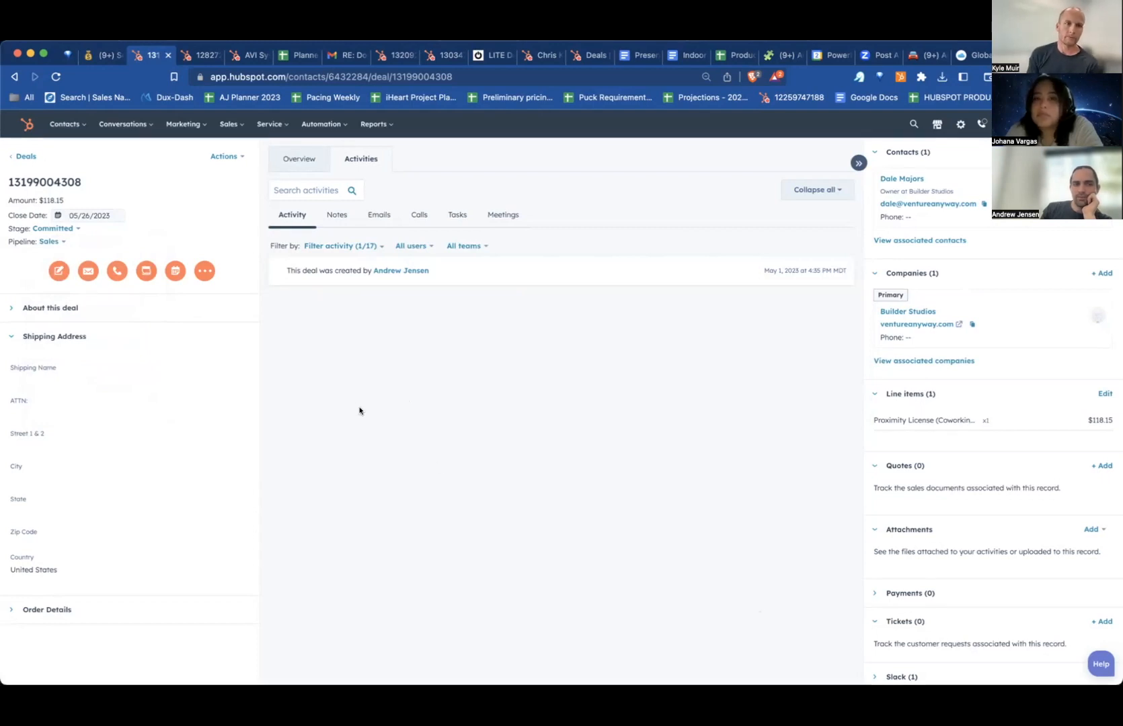
{"action": "left_click", "coordinate": [62, 228]}
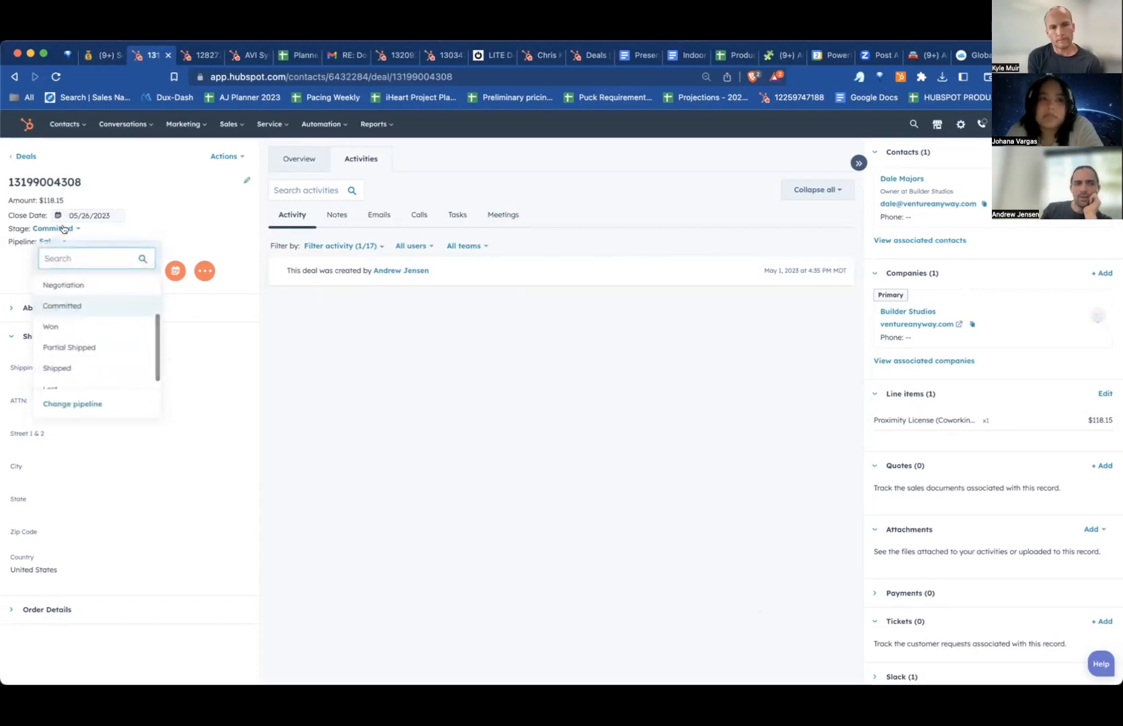
{"action": "left_click", "coordinate": [63, 230]}
{"action": "left_click", "coordinate": [63, 229]}
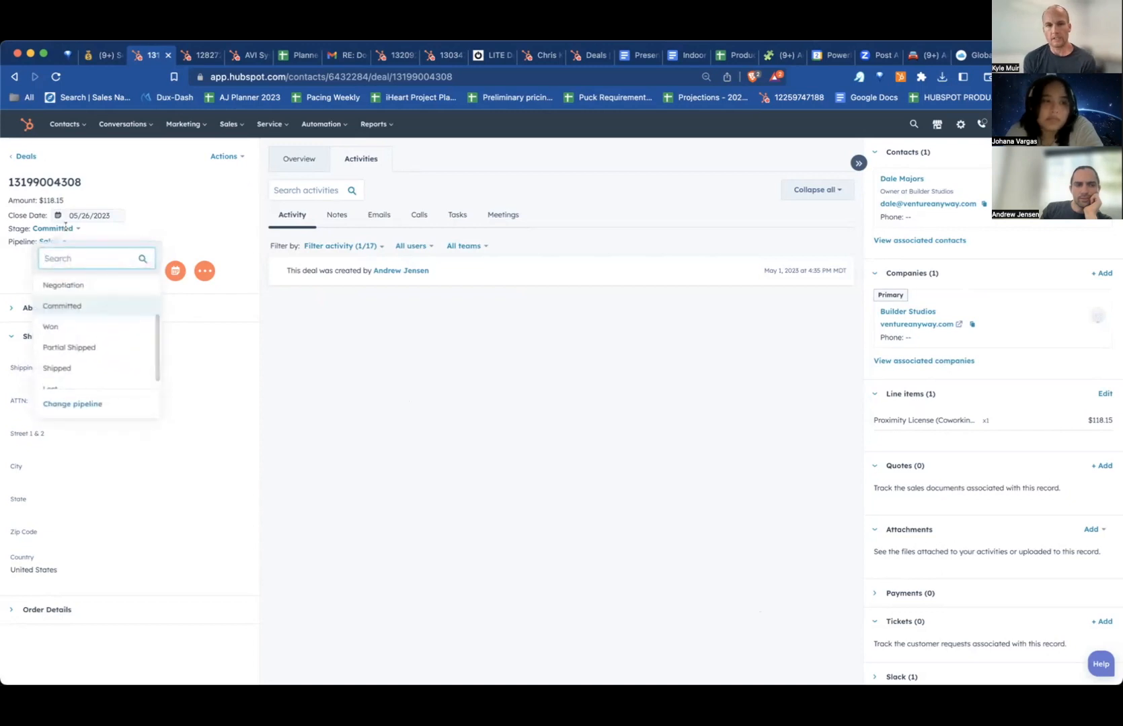
{"action": "scroll", "coordinate": [108, 335], "scroll_direction": "up", "scroll_amount": 3}
{"action": "scroll", "coordinate": [108, 336], "scroll_direction": "down", "scroll_amount": 1}
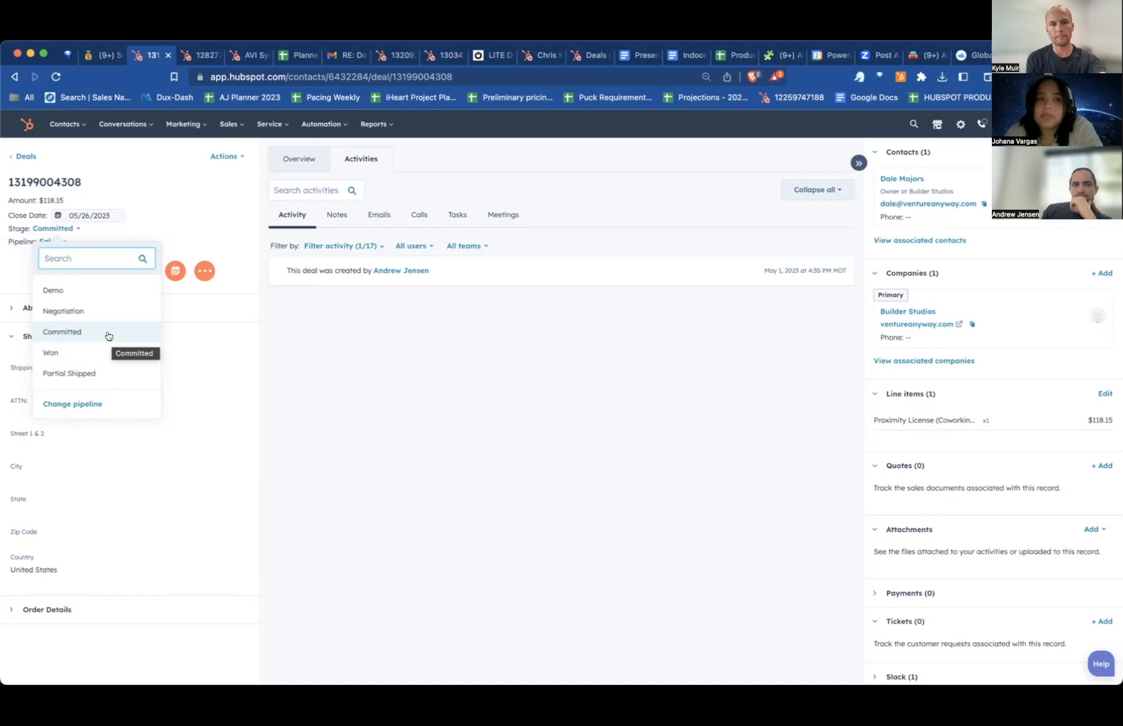
{"action": "scroll", "coordinate": [108, 335], "scroll_direction": "up", "scroll_amount": 2}
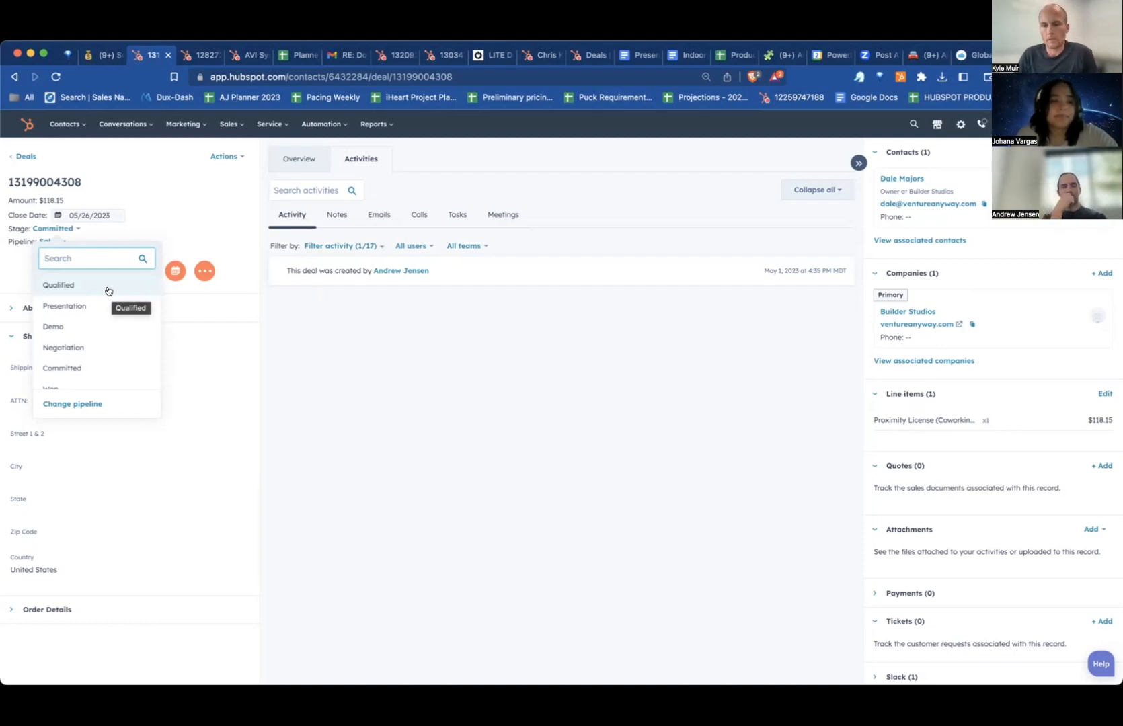
{"action": "left_click", "coordinate": [351, 347]}
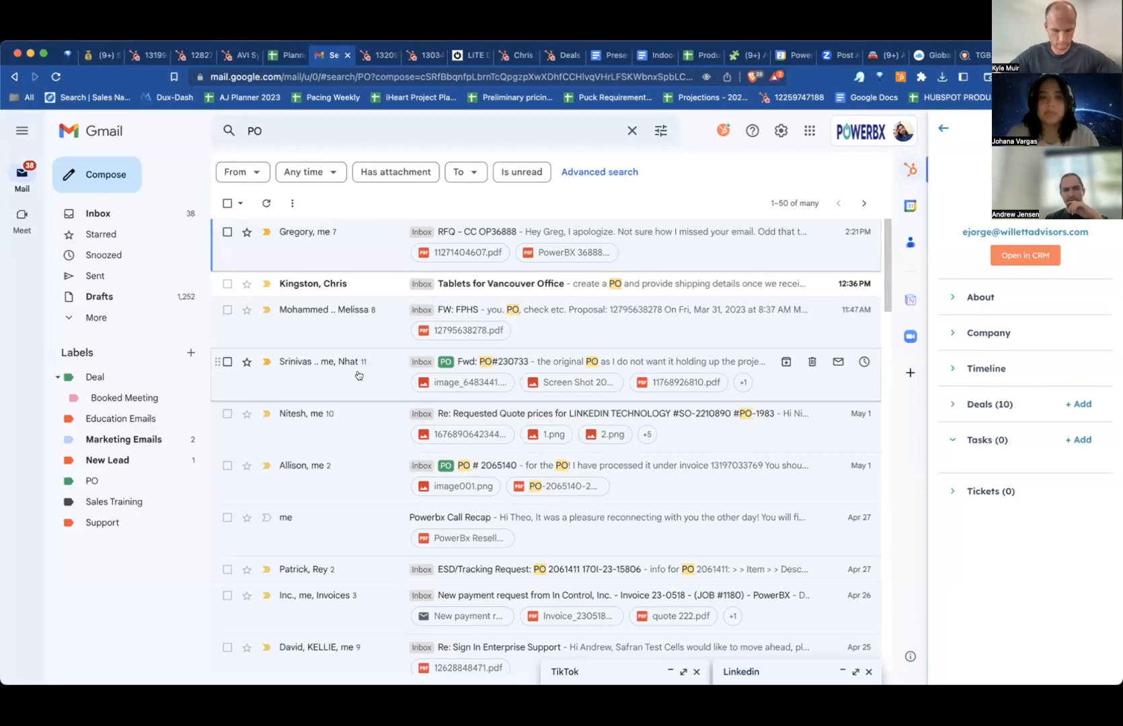
Open the AVI-SPL purchase order email labelled PO from the Gmail search results and preview its attached PDF.
{"action": "left_click", "coordinate": [363, 475]}
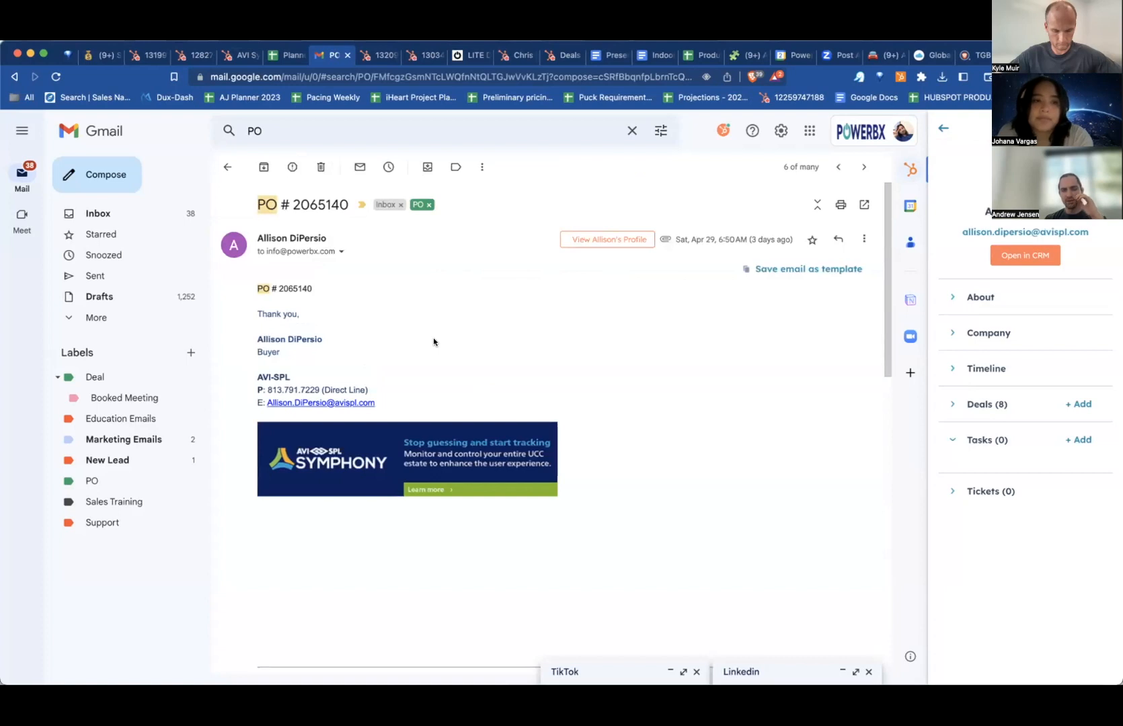
{"action": "scroll", "coordinate": [434, 342], "scroll_direction": "down", "scroll_amount": 1}
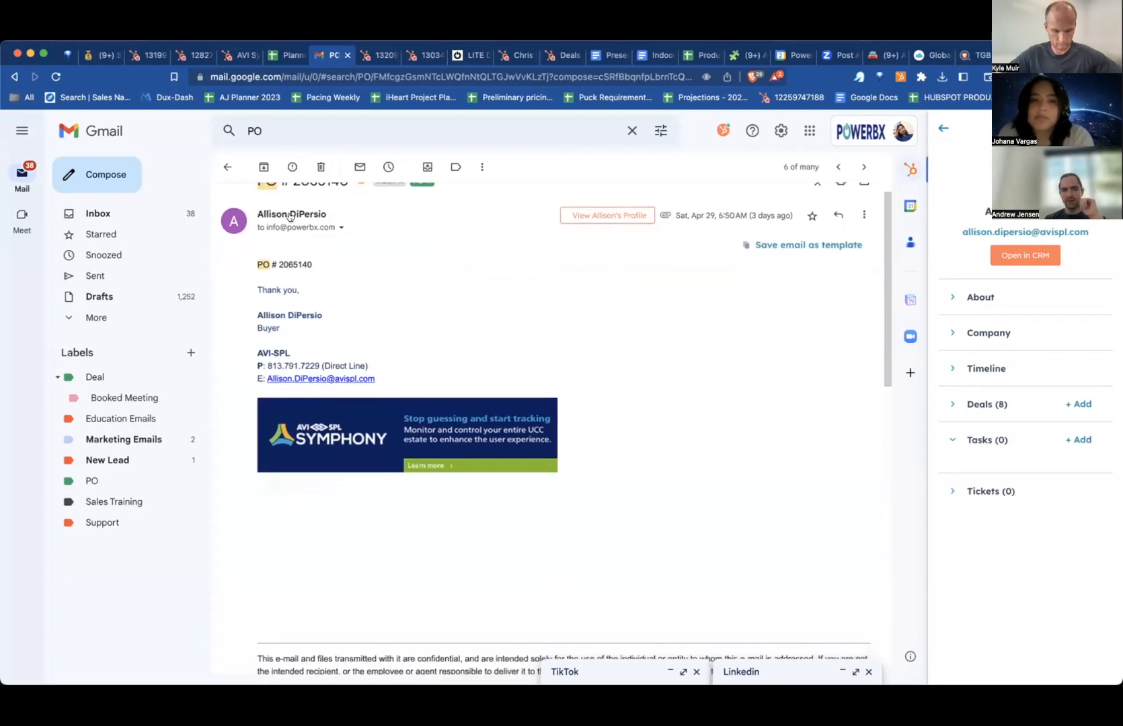
{"action": "scroll", "coordinate": [420, 317], "scroll_direction": "down", "scroll_amount": 5}
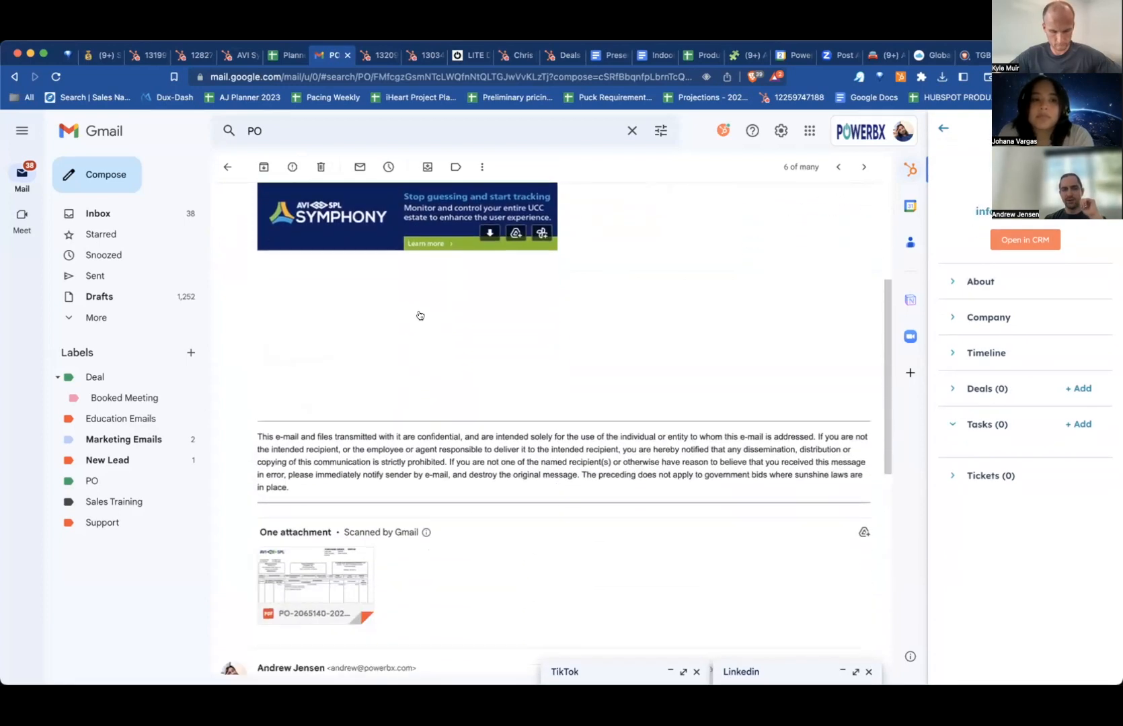
{"action": "scroll", "coordinate": [412, 395], "scroll_direction": "up", "scroll_amount": 5}
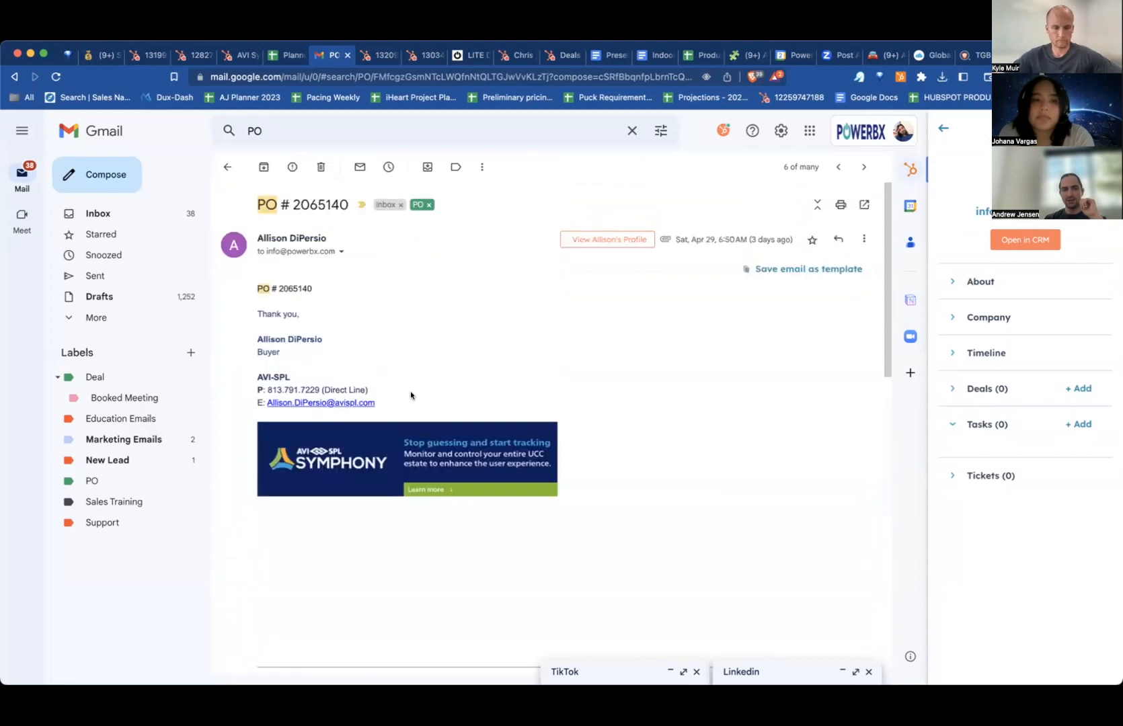
{"action": "scroll", "coordinate": [411, 396], "scroll_direction": "down", "scroll_amount": 4}
{"action": "left_click", "coordinate": [319, 563]}
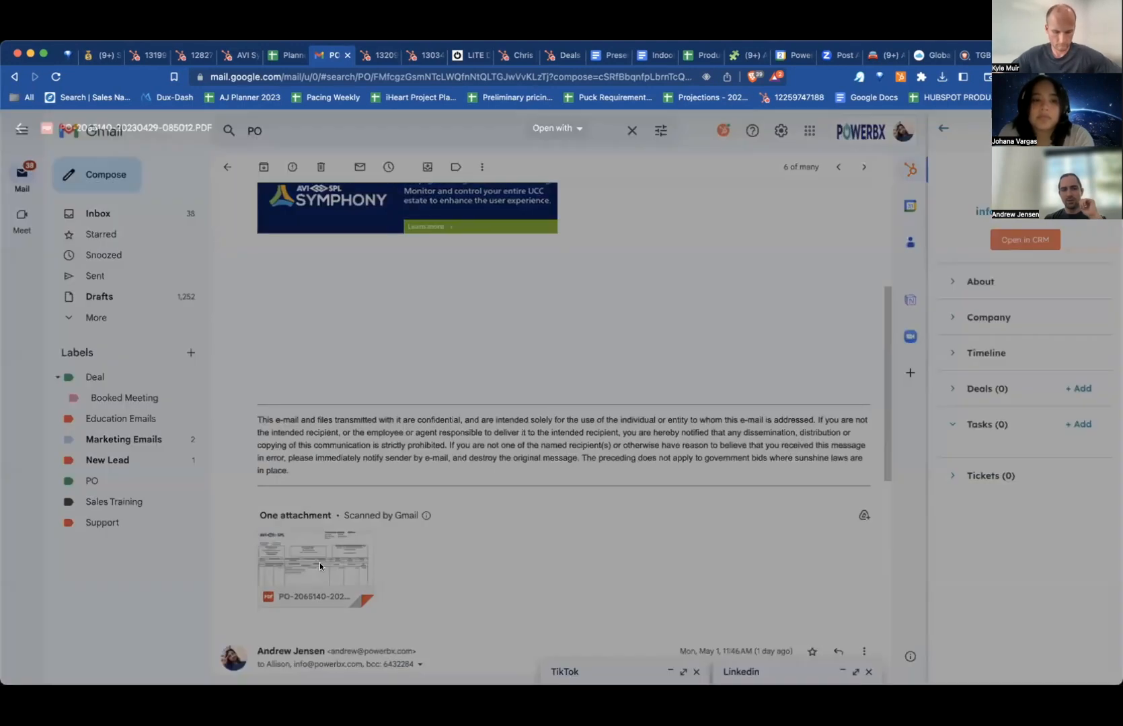
Review the AVI-SPL purchase order's shipping details and line item, then select its purchase order number.
{"action": "scroll", "coordinate": [554, 390], "scroll_direction": "up", "scroll_amount": 5}
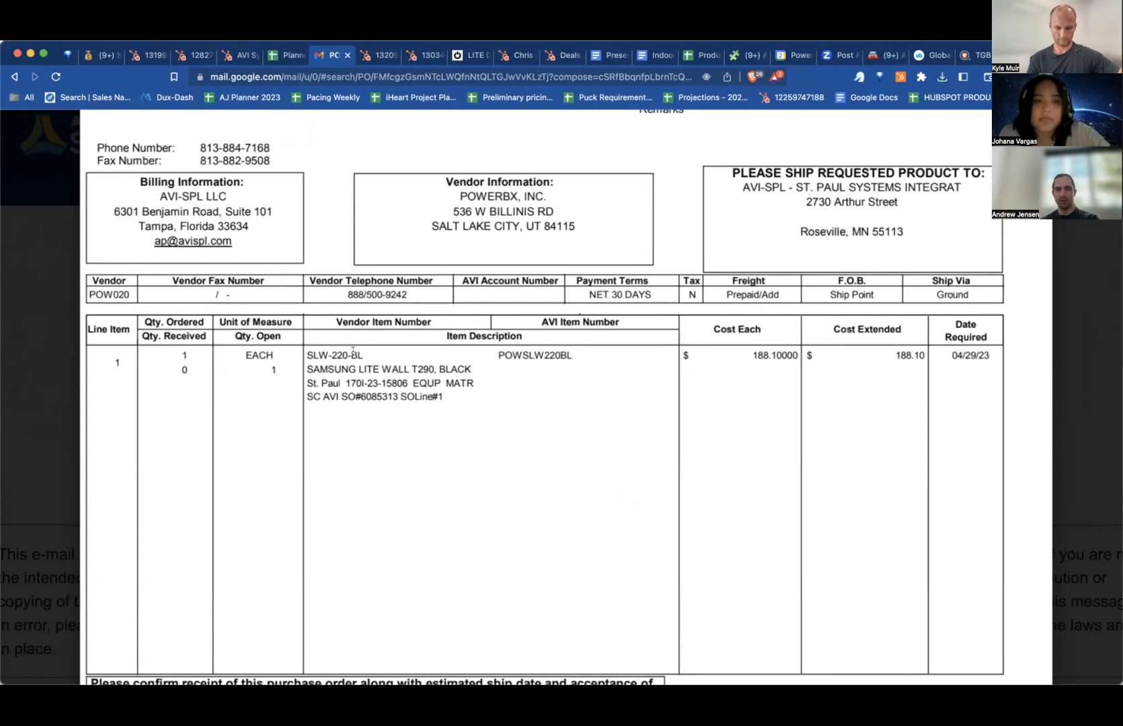
{"action": "scroll", "coordinate": [665, 242], "scroll_direction": "up", "scroll_amount": 3}
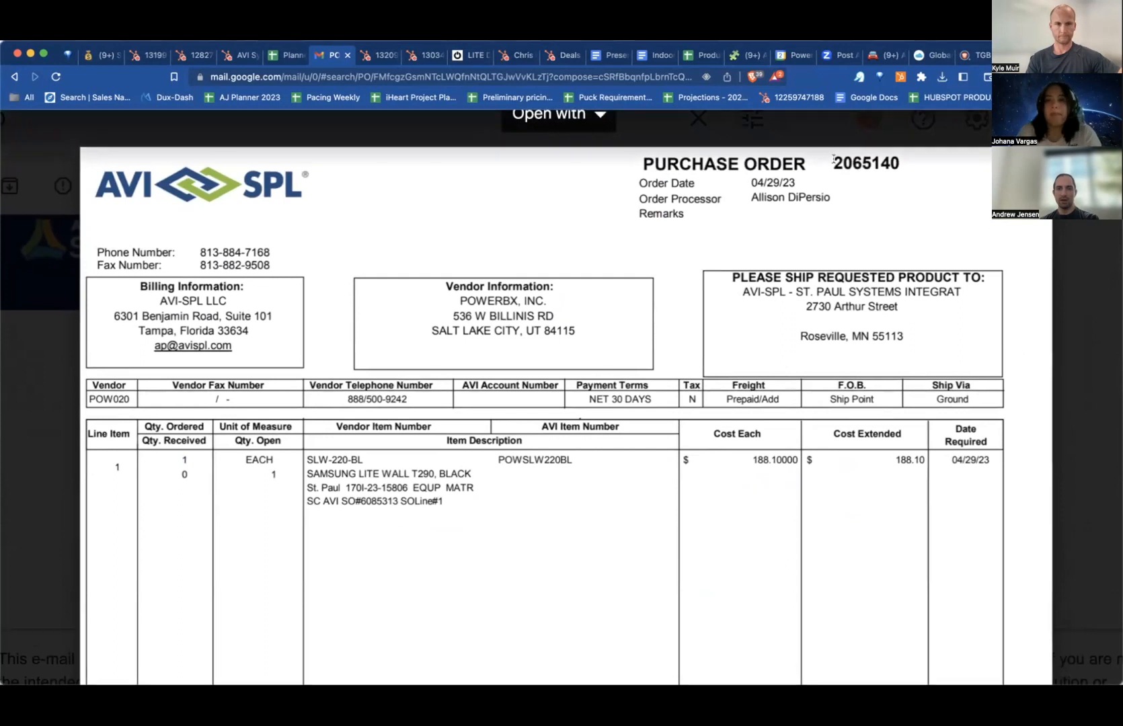
{"action": "left_click_drag", "start_coordinate": [834, 162], "coordinate": [900, 163]}
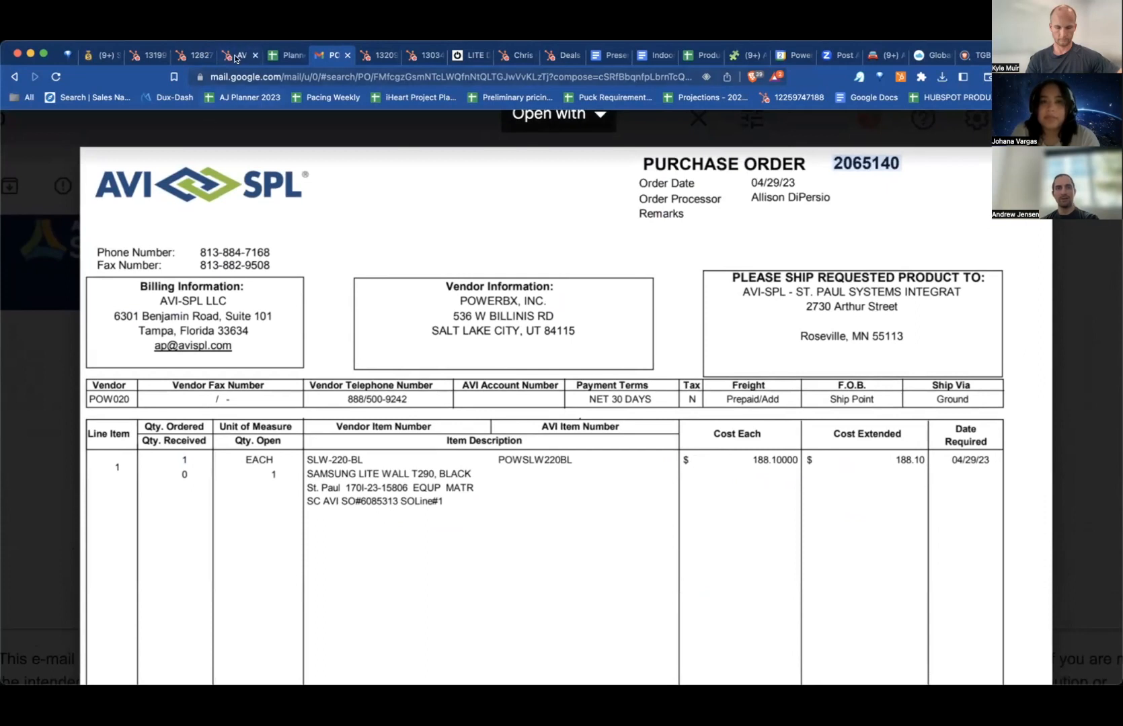
Switch to the AVI Systems company record in HubSpot and open its deal with the June 30, 2023 close date.
{"action": "left_click", "coordinate": [236, 57]}
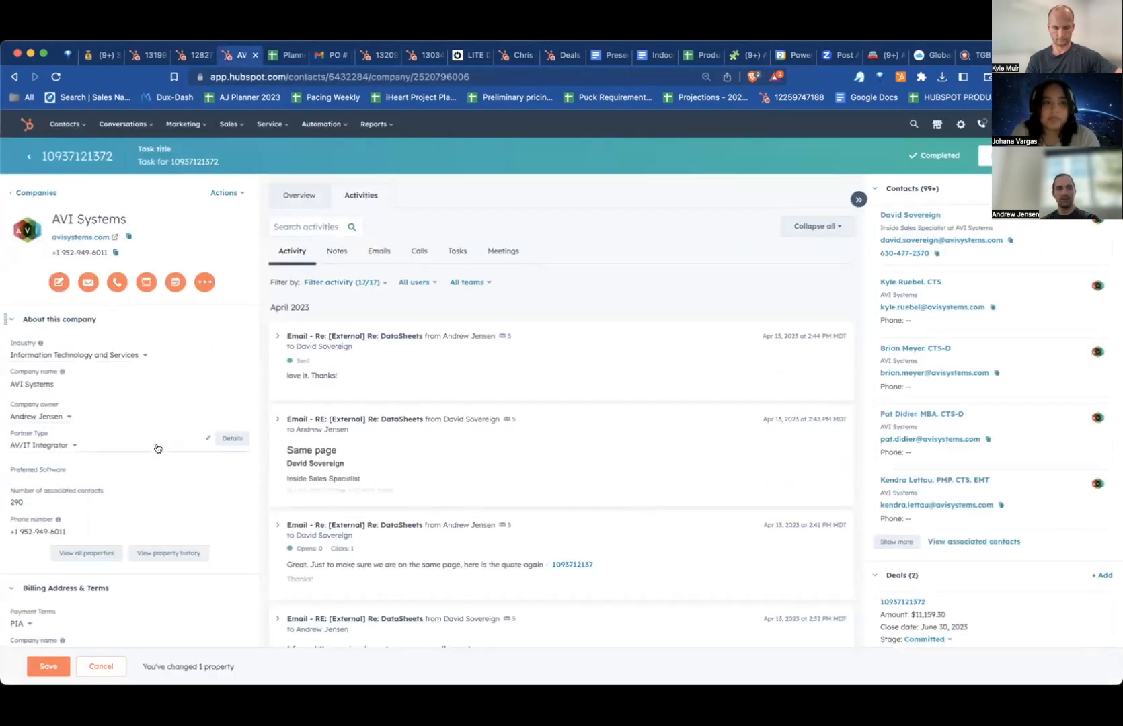
{"action": "scroll", "coordinate": [156, 449], "scroll_direction": "down", "scroll_amount": 3}
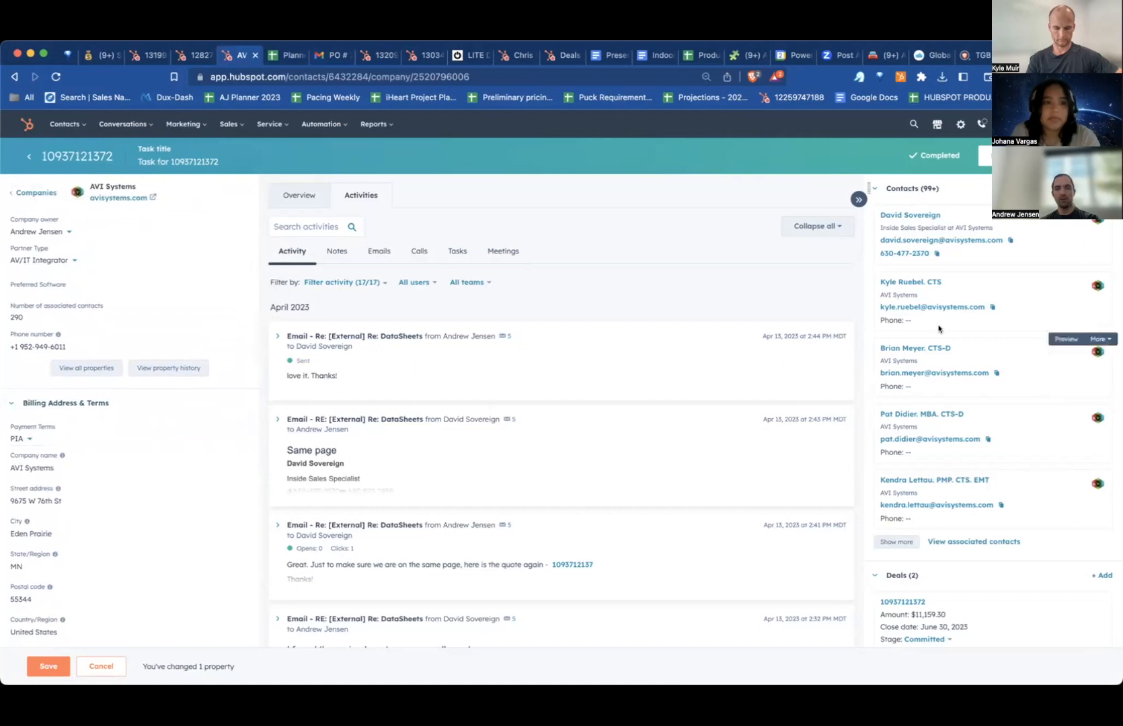
{"action": "scroll", "coordinate": [928, 381], "scroll_direction": "down", "scroll_amount": 2}
{"action": "scroll", "coordinate": [929, 381], "scroll_direction": "down", "scroll_amount": 1}
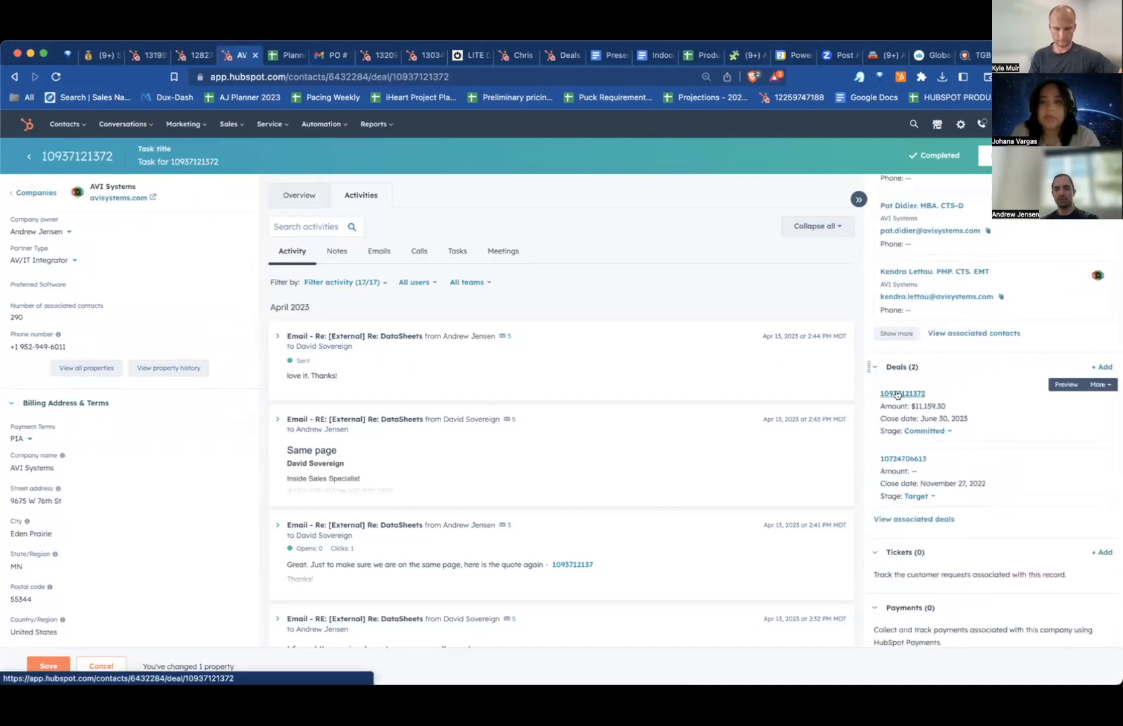
{"action": "left_click", "coordinate": [903, 397]}
Try pasting the copied number into the deal's Customer PO field under Order Details, then clear the entry.
{"action": "scroll", "coordinate": [100, 395], "scroll_direction": "down", "scroll_amount": 6}
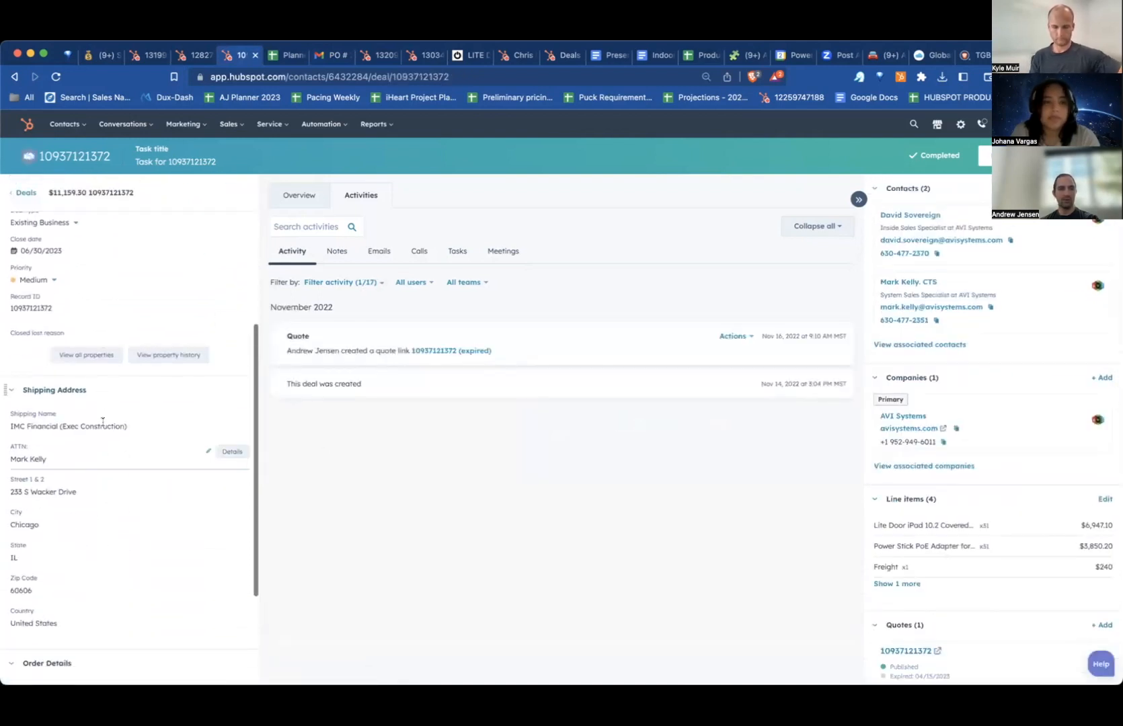
{"action": "scroll", "coordinate": [103, 451], "scroll_direction": "down", "scroll_amount": 1}
{"action": "left_click", "coordinate": [31, 538]}
{"action": "key", "text": "super+v"}
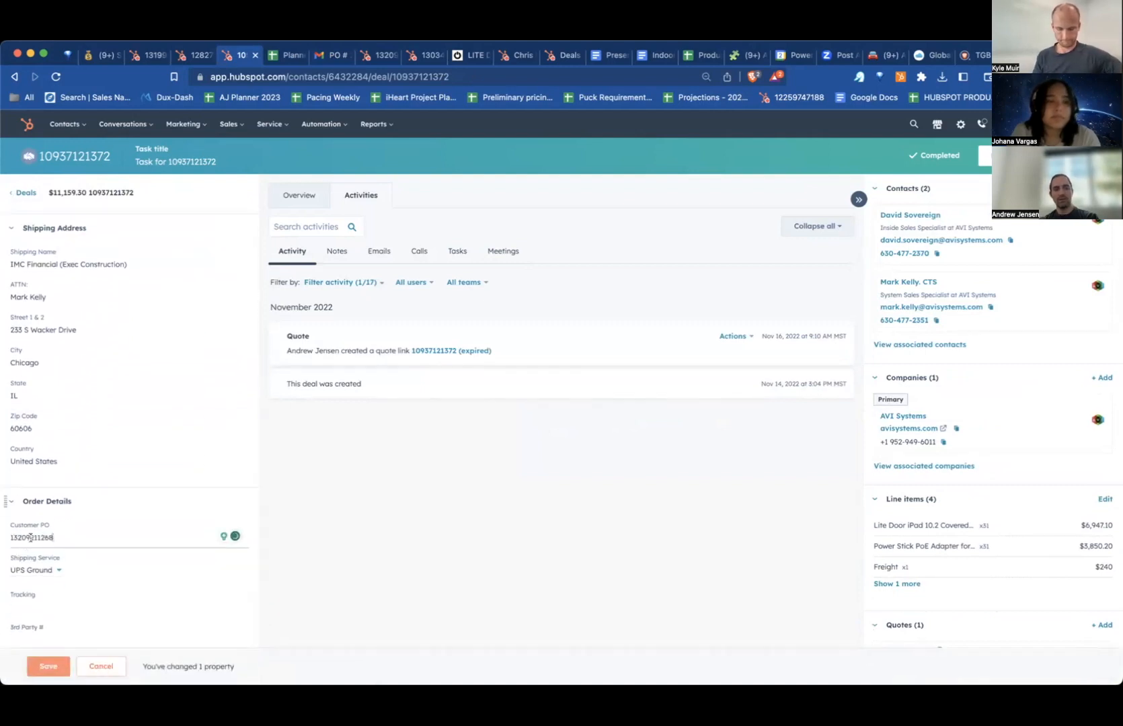
{"action": "key", "text": "BackSpace"}
{"action": "key", "text": "BackSpace"}
{"action": "key", "text": "BackSpace"}
{"action": "key", "text": "BackSpace"}
{"action": "key", "text": "BackSpace"}
{"action": "key", "text": "BackSpace"}
{"action": "key", "text": "BackSpace"}
{"action": "key", "text": "BackSpace"}
{"action": "key", "text": "BackSpace"}
{"action": "key", "text": "BackSpace"}
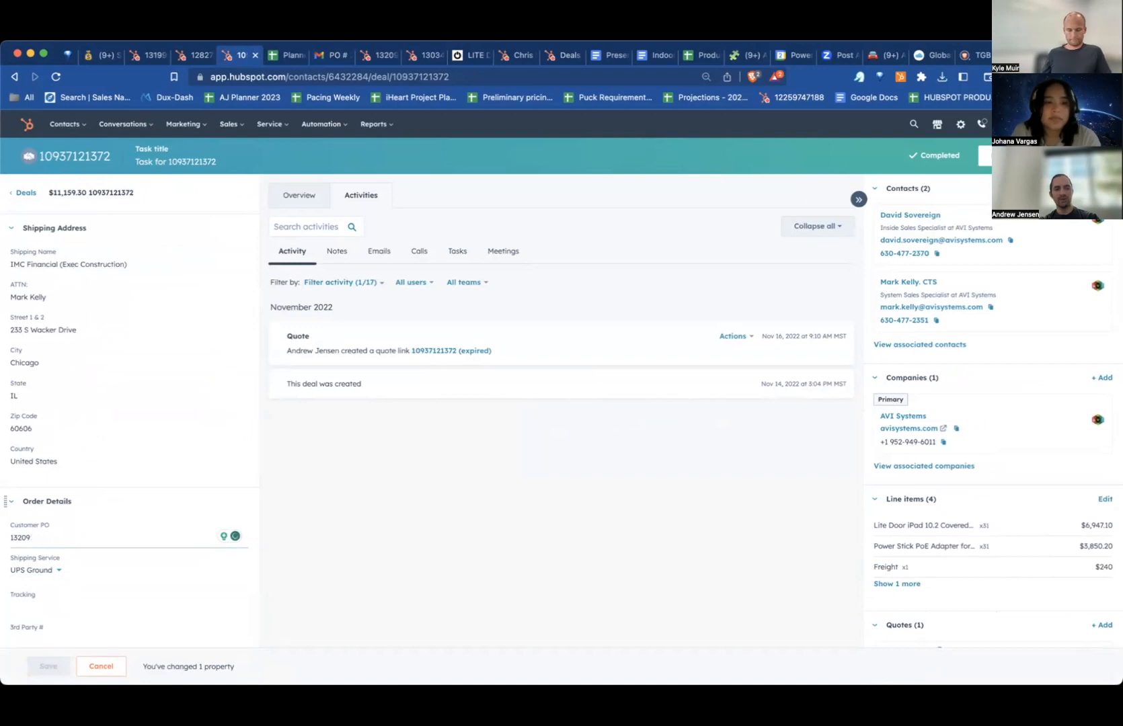
Return to the AVI-SPL purchase order PDF in Gmail, close its preview and find the downloadable attachment in the email.
{"action": "left_click", "coordinate": [197, 49]}
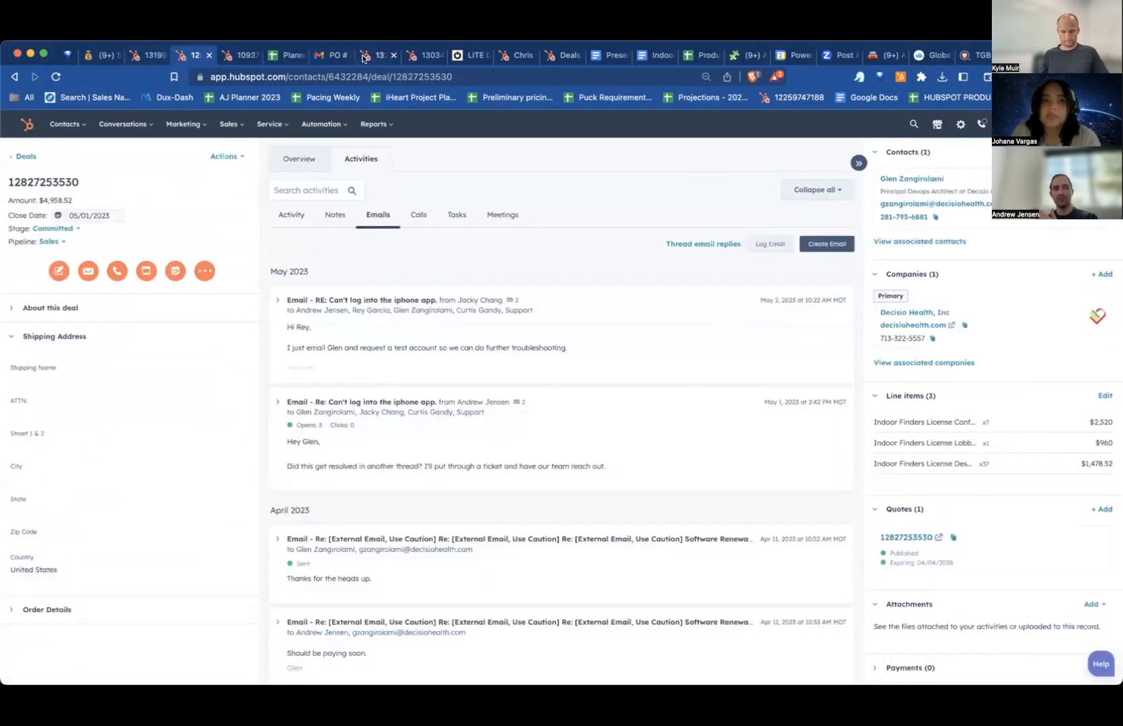
{"action": "left_click", "coordinate": [327, 55]}
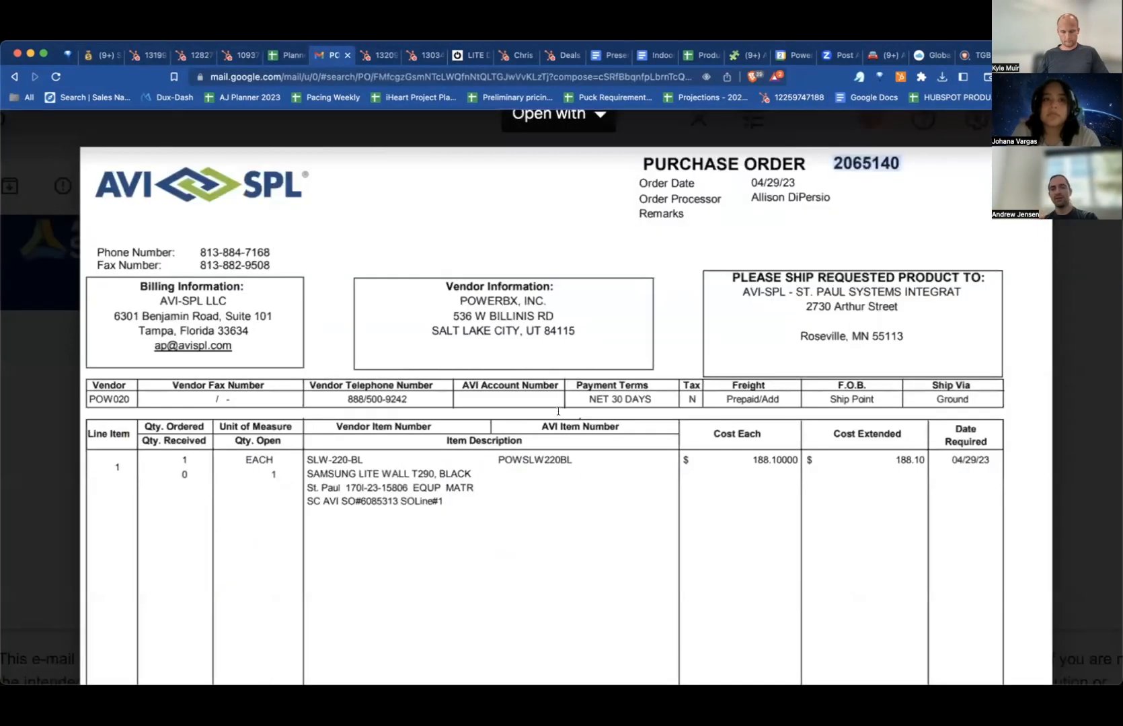
{"action": "scroll", "coordinate": [595, 371], "scroll_direction": "down", "scroll_amount": 5}
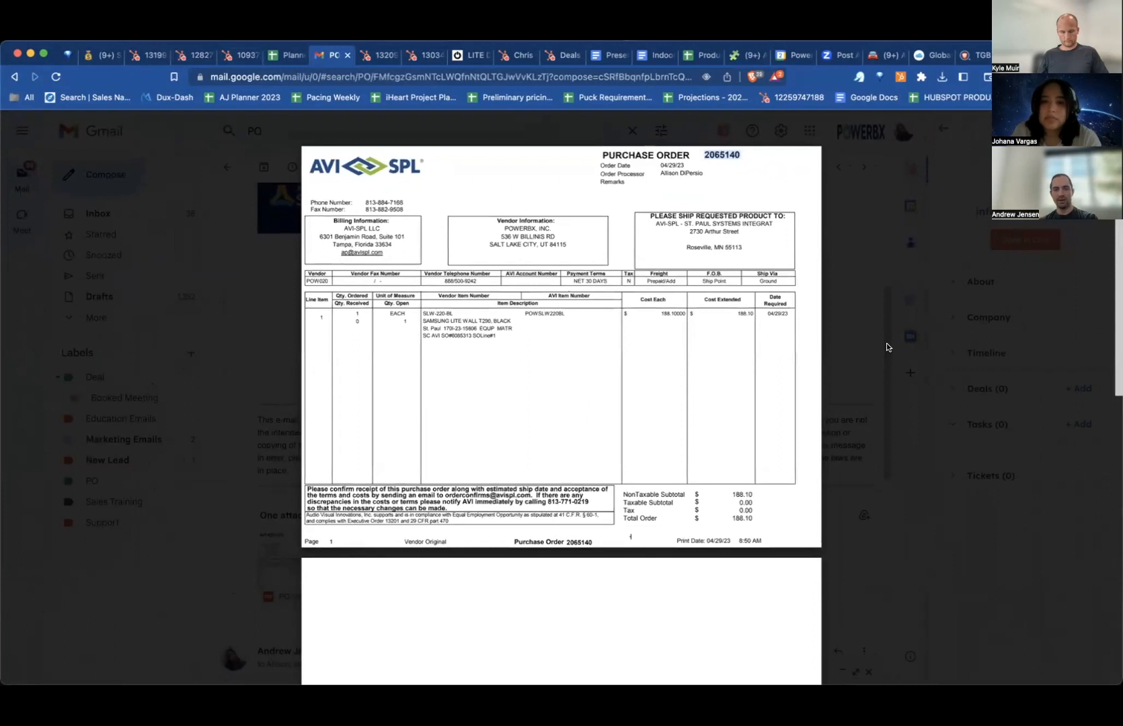
{"action": "left_click", "coordinate": [886, 347]}
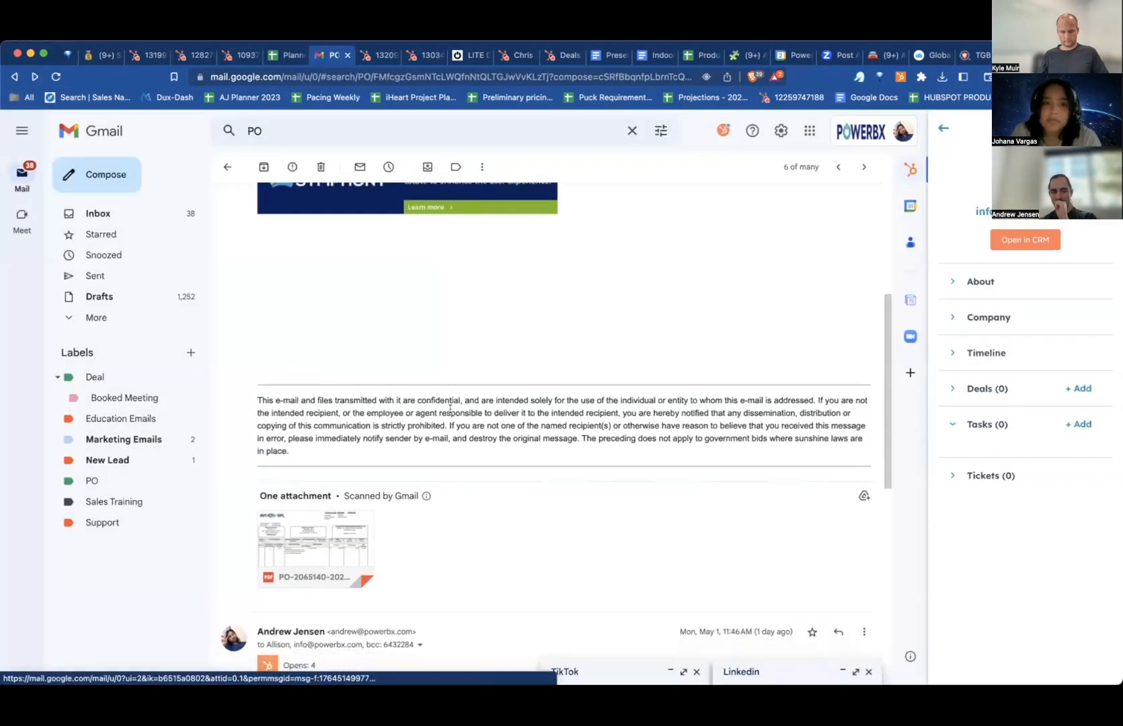
{"action": "scroll", "coordinate": [450, 408], "scroll_direction": "down", "scroll_amount": 2}
{"action": "mouse_move", "coordinate": [273, 491]}
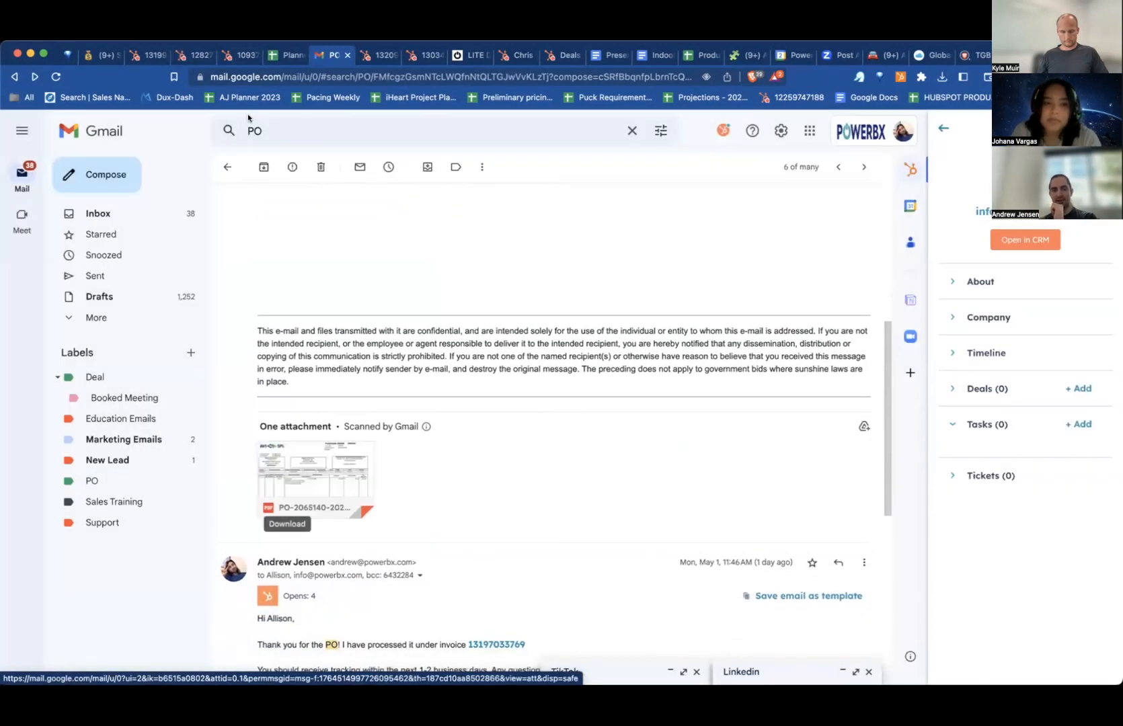
View the HubSpot deal's options for attaching an existing file or uploading a new one, closing both without adding anything.
{"action": "left_click", "coordinate": [235, 56]}
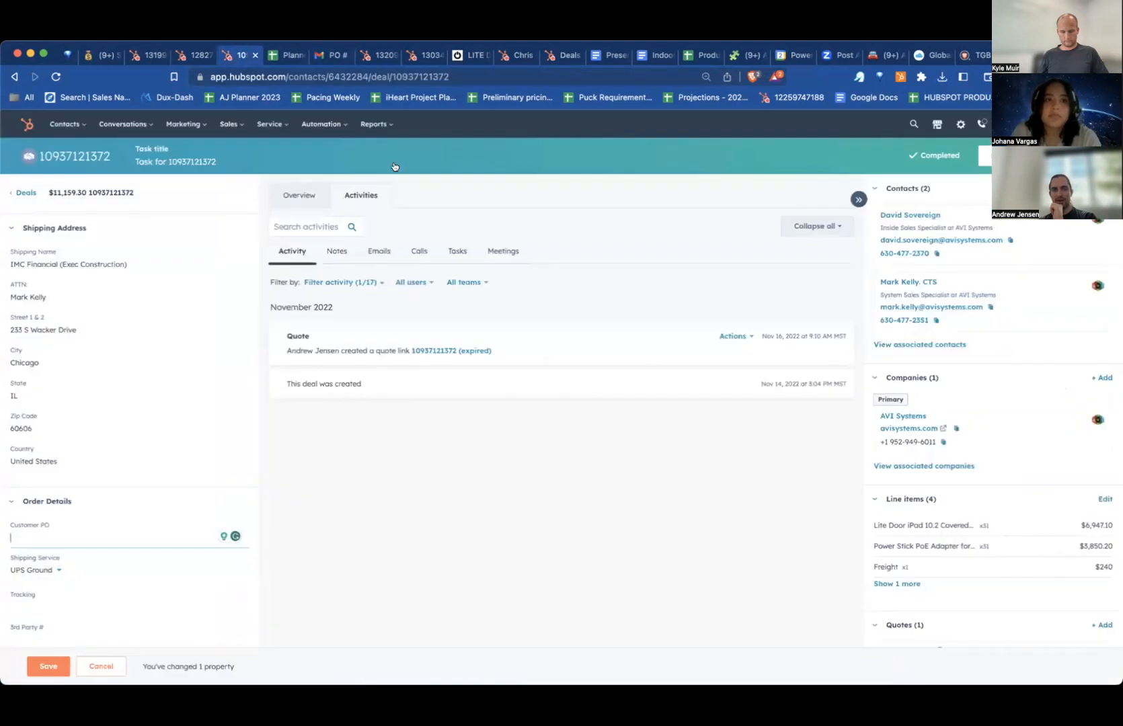
{"action": "scroll", "coordinate": [1026, 498], "scroll_direction": "down", "scroll_amount": 5}
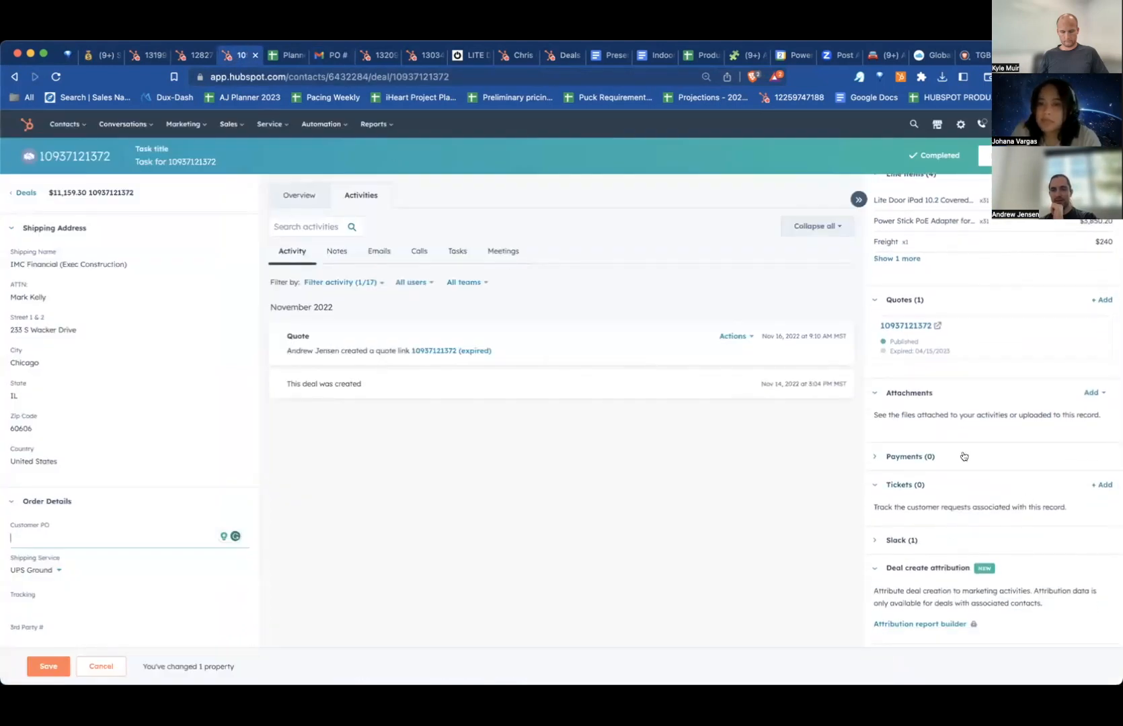
{"action": "left_click", "coordinate": [1093, 394]}
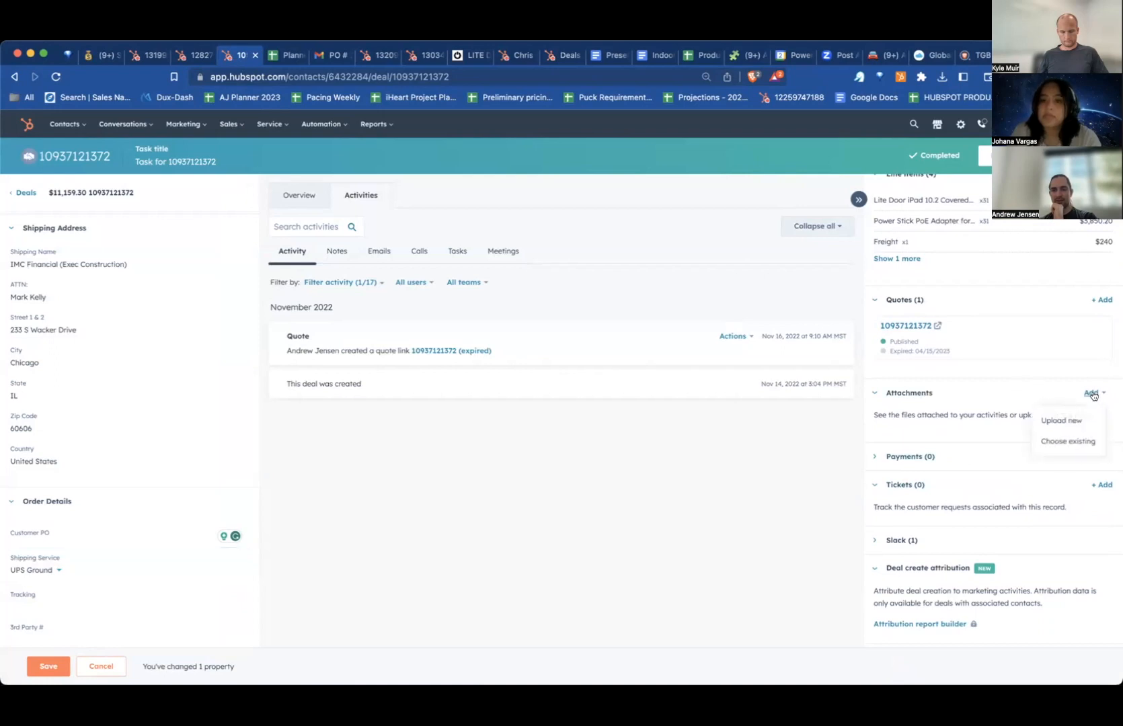
{"action": "left_click", "coordinate": [1071, 441]}
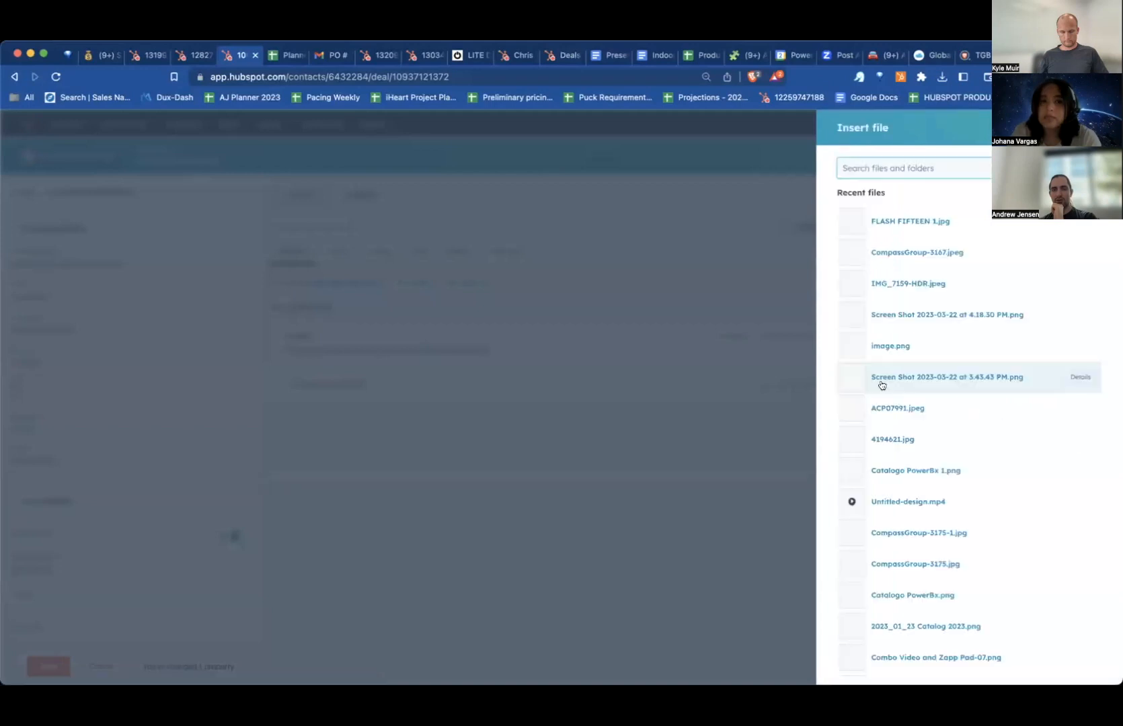
{"action": "left_click", "coordinate": [1103, 127]}
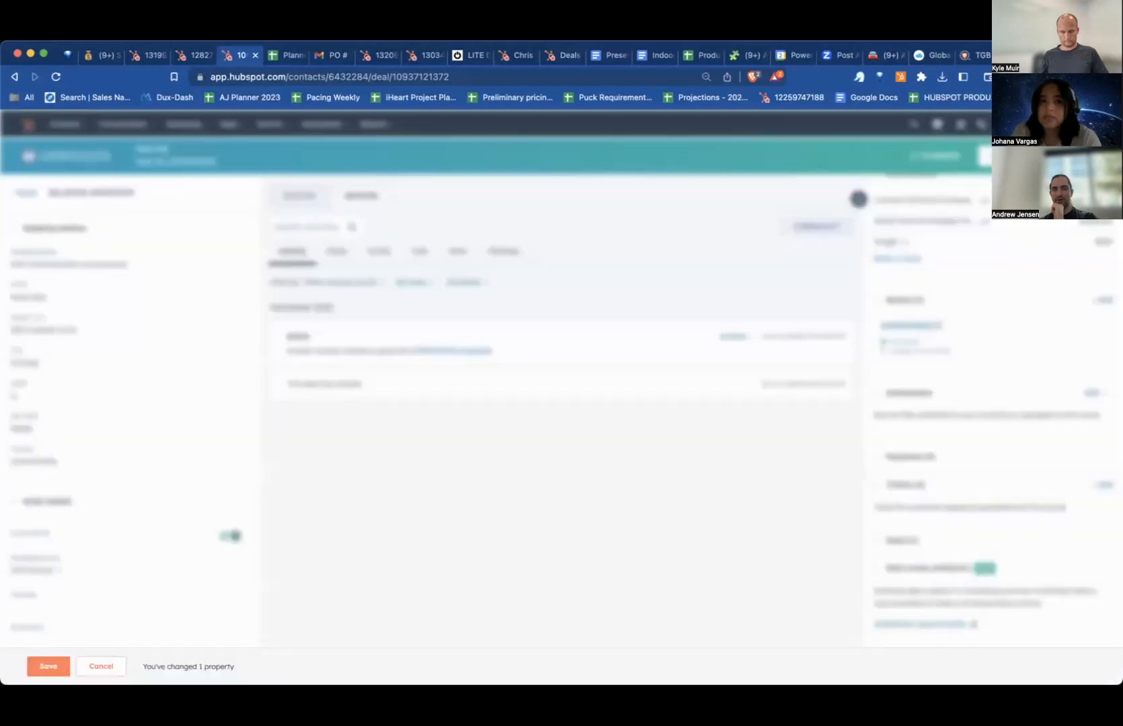
{"action": "left_click", "coordinate": [1093, 393]}
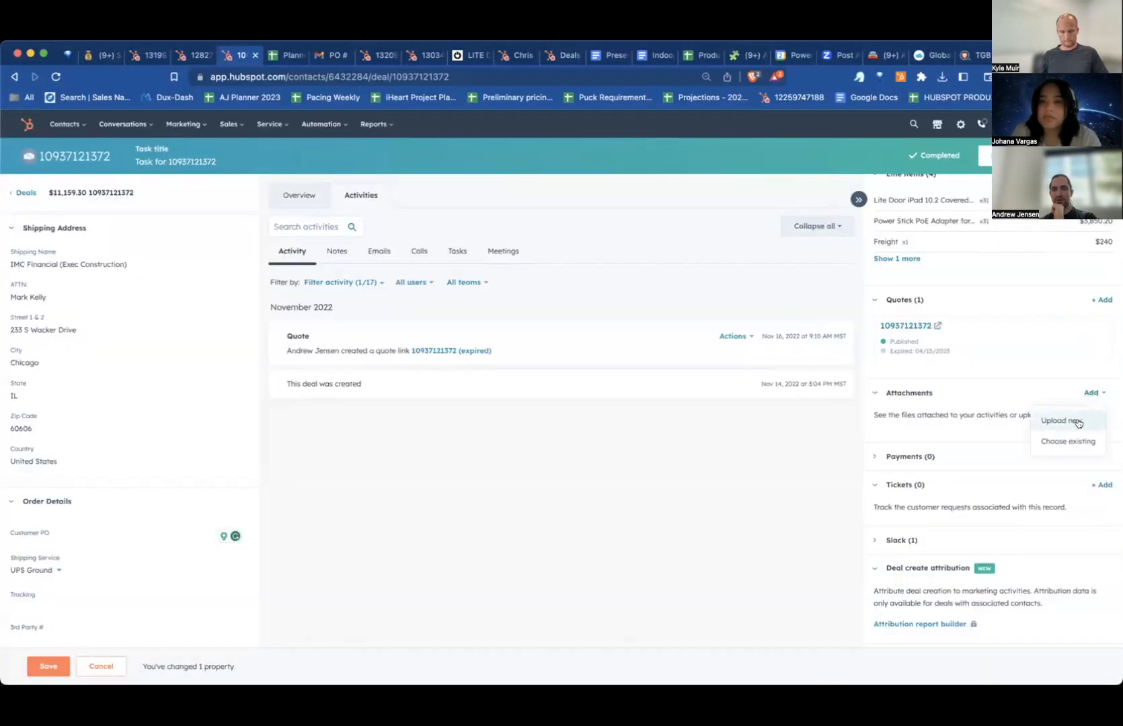
{"action": "left_click", "coordinate": [1077, 421]}
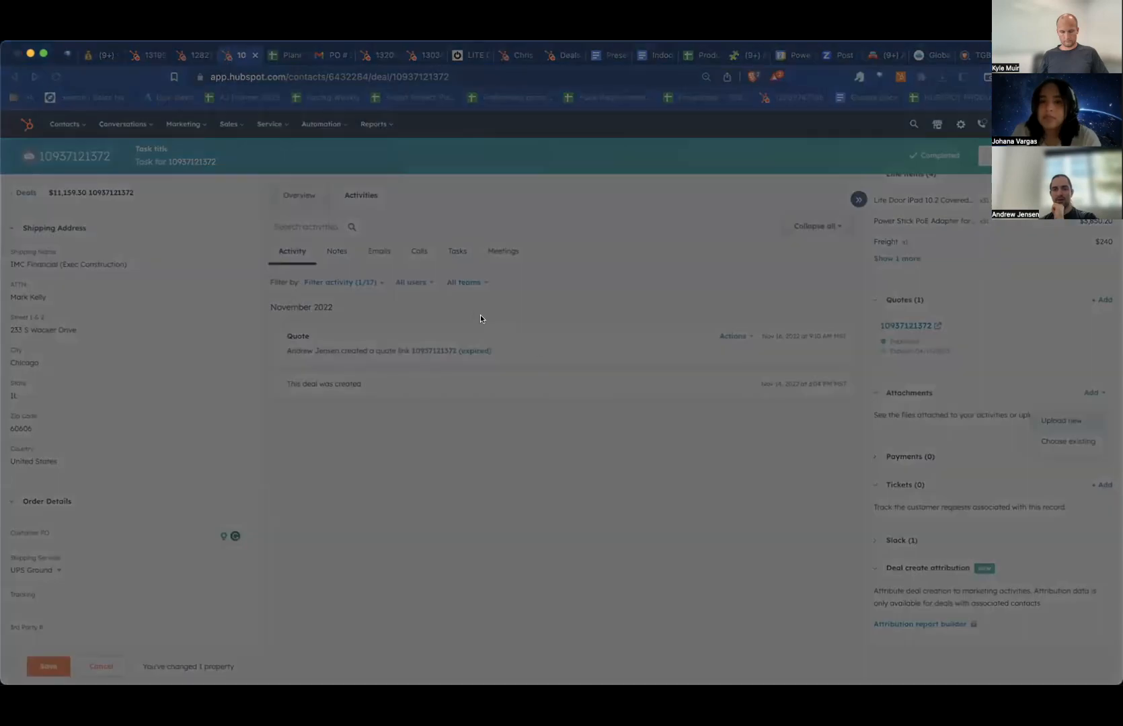
{"action": "left_click", "coordinate": [731, 484]}
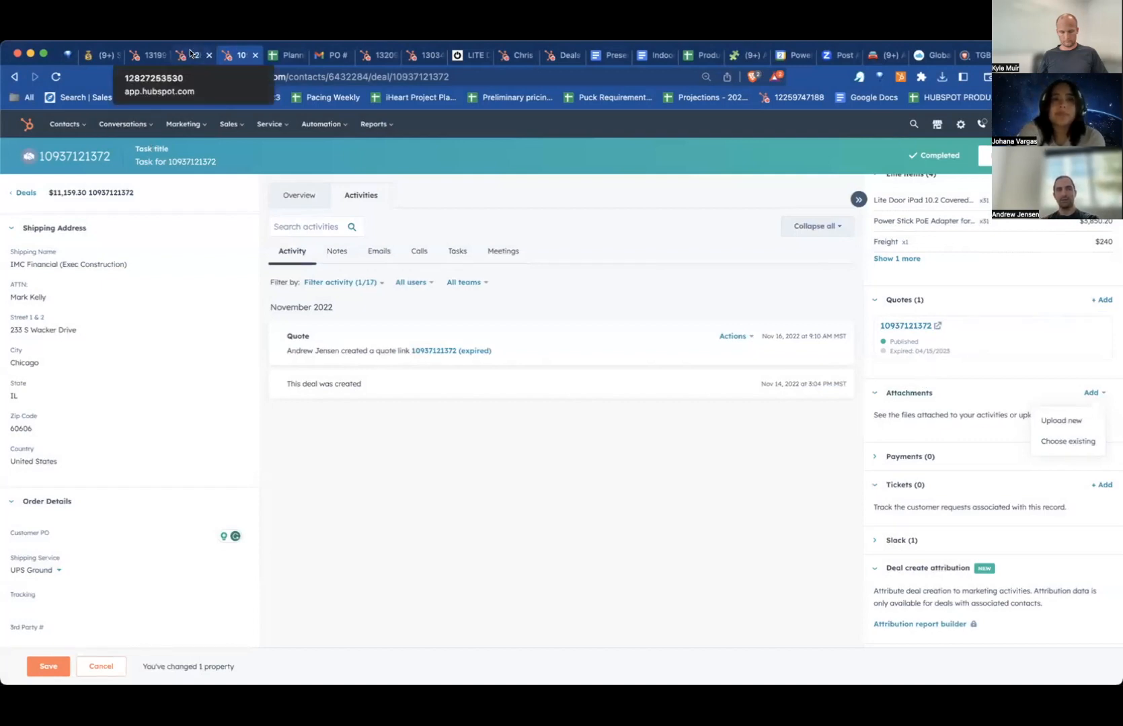
Reopen the AVI-SPL purchase order PDF in Gmail, review its pages, and select the nontaxable subtotal and purchase order number.
{"action": "left_click", "coordinate": [346, 56]}
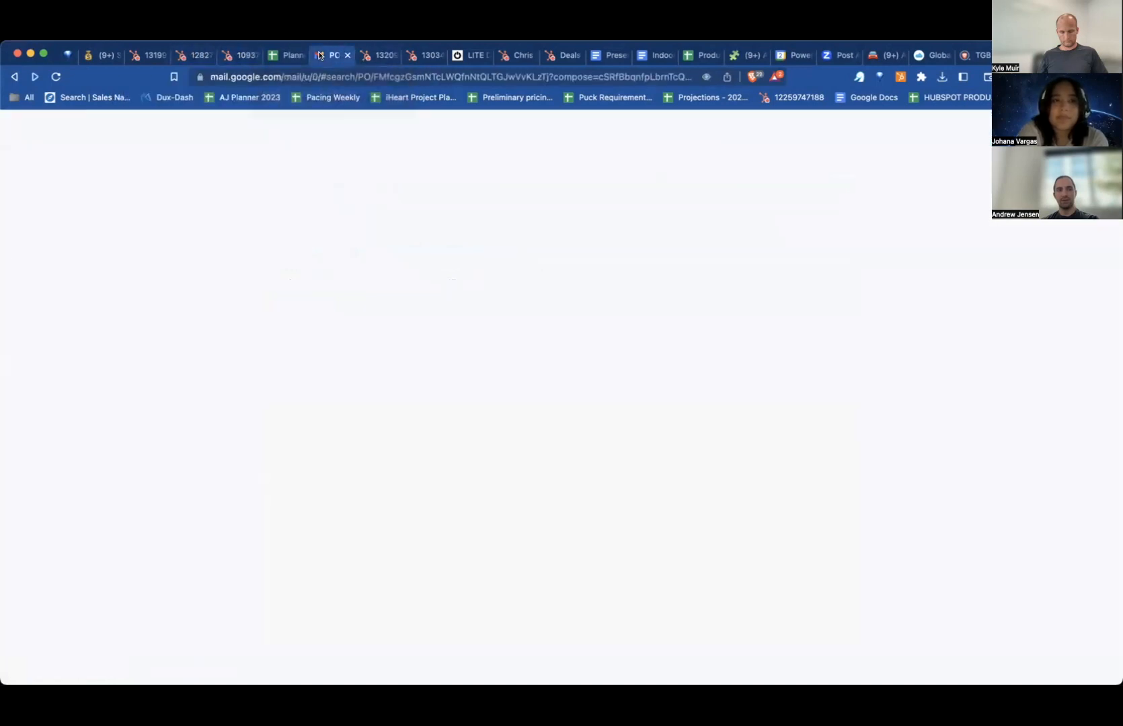
{"action": "left_click", "coordinate": [331, 473]}
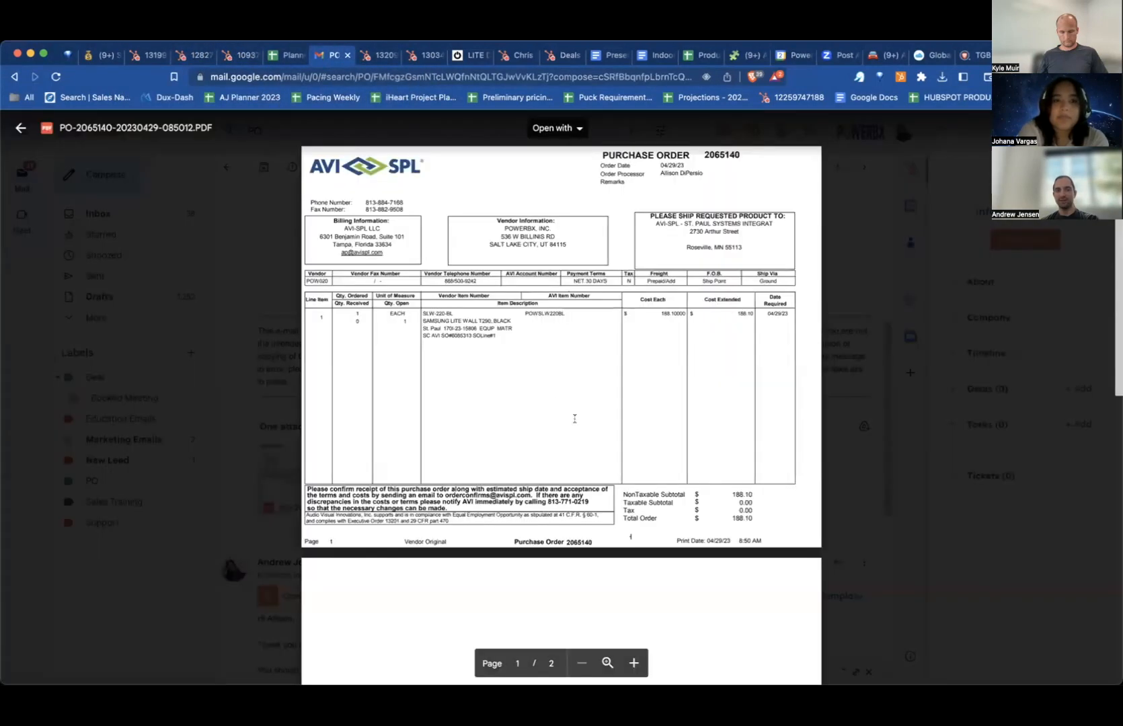
{"action": "scroll", "coordinate": [580, 439], "scroll_direction": "down", "scroll_amount": 2}
{"action": "scroll", "coordinate": [579, 439], "scroll_direction": "up", "scroll_amount": 2}
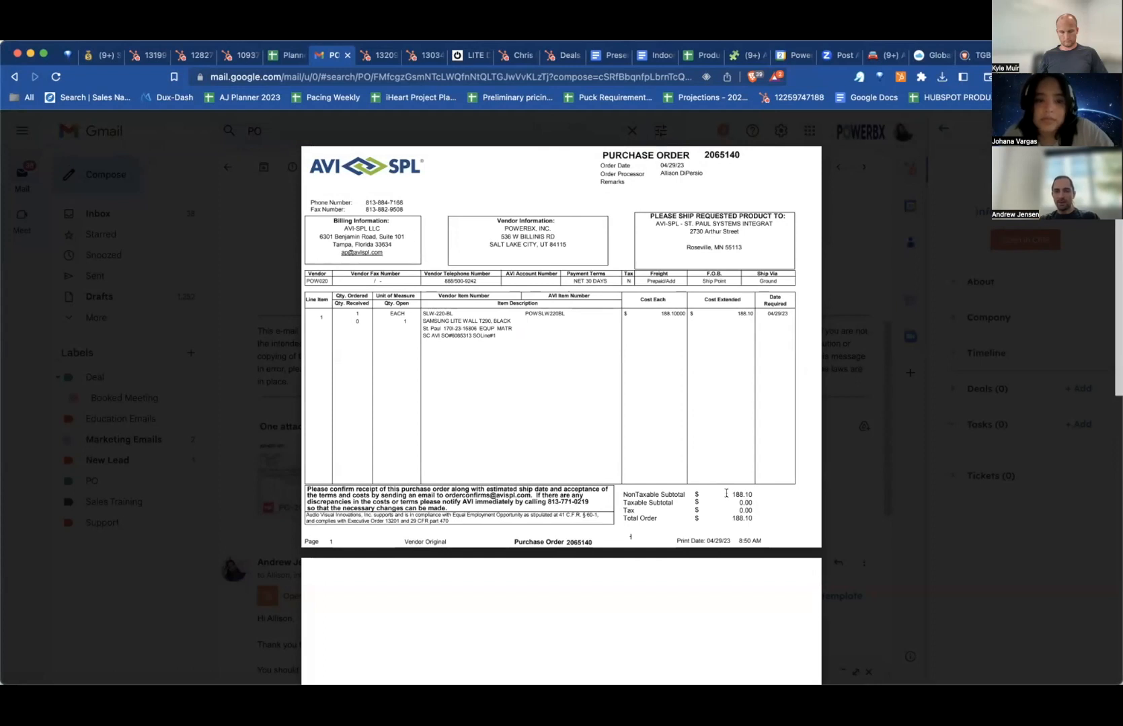
{"action": "left_click_drag", "start_coordinate": [733, 493], "coordinate": [750, 495]}
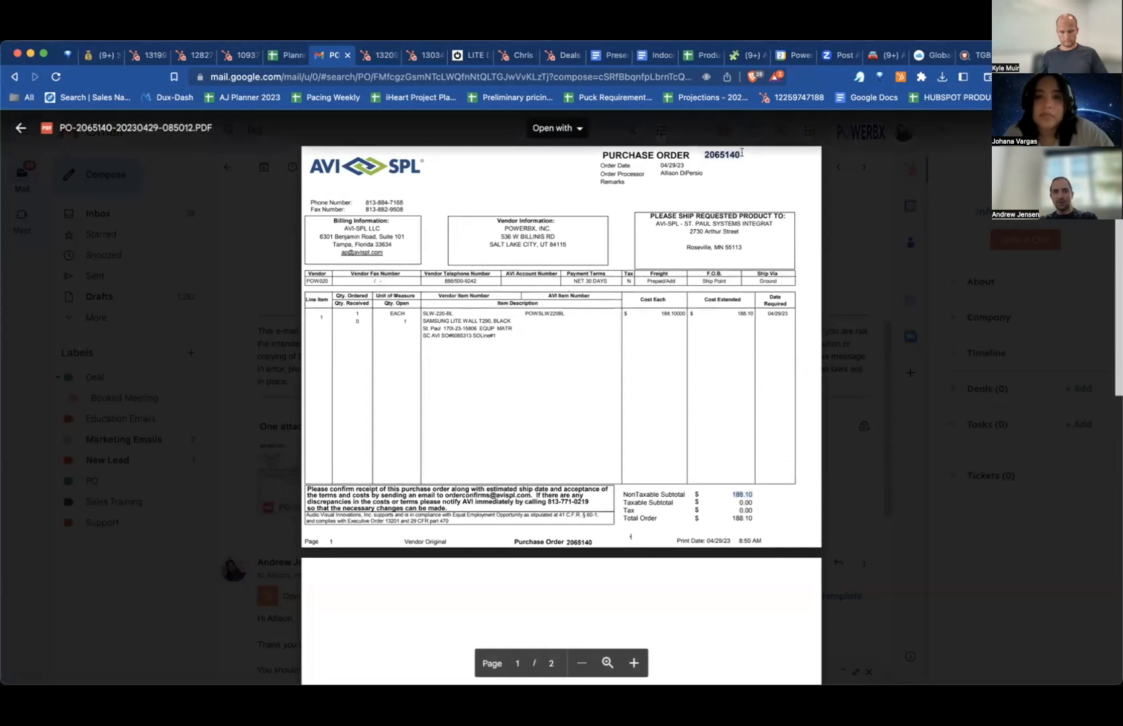
Open the HubSpot deals board and search the page for the AVI-SPL purchase order number.
{"action": "left_click", "coordinate": [151, 56]}
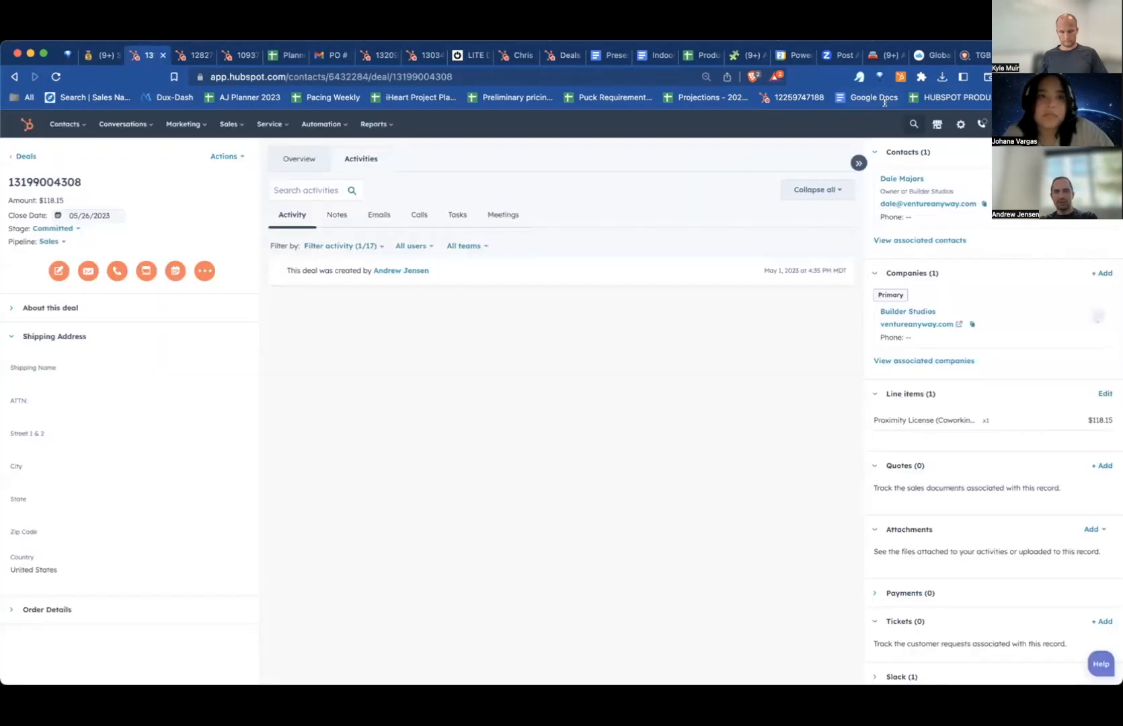
{"action": "left_click", "coordinate": [229, 125]}
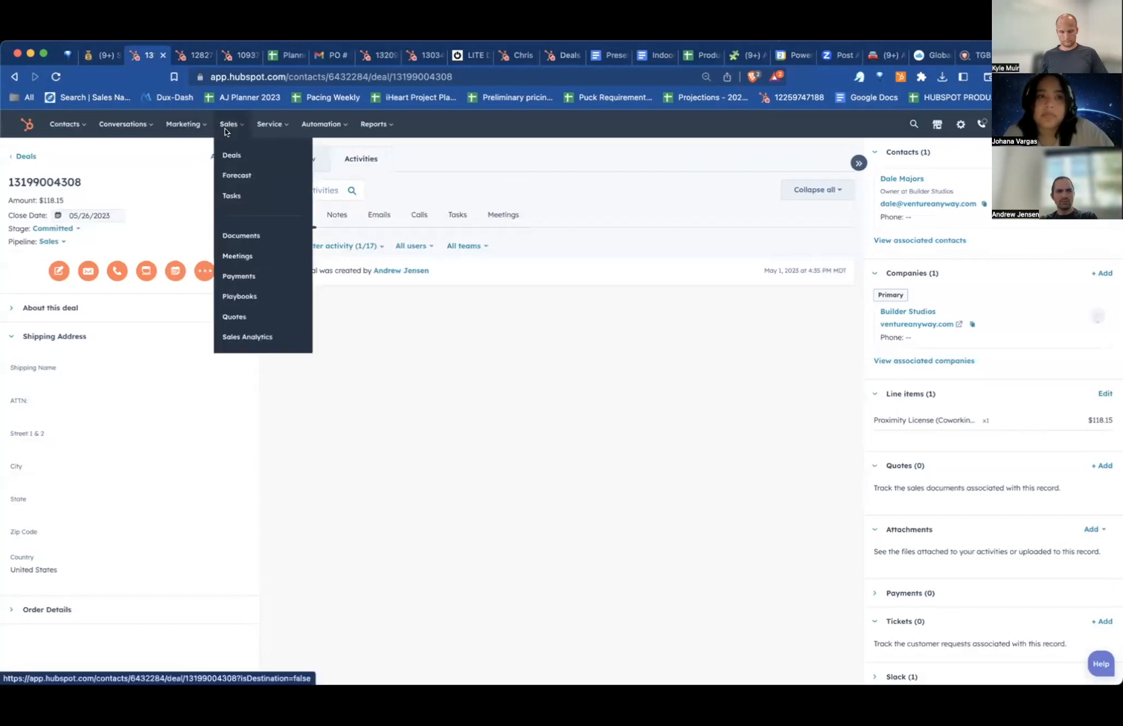
{"action": "left_click", "coordinate": [229, 154]}
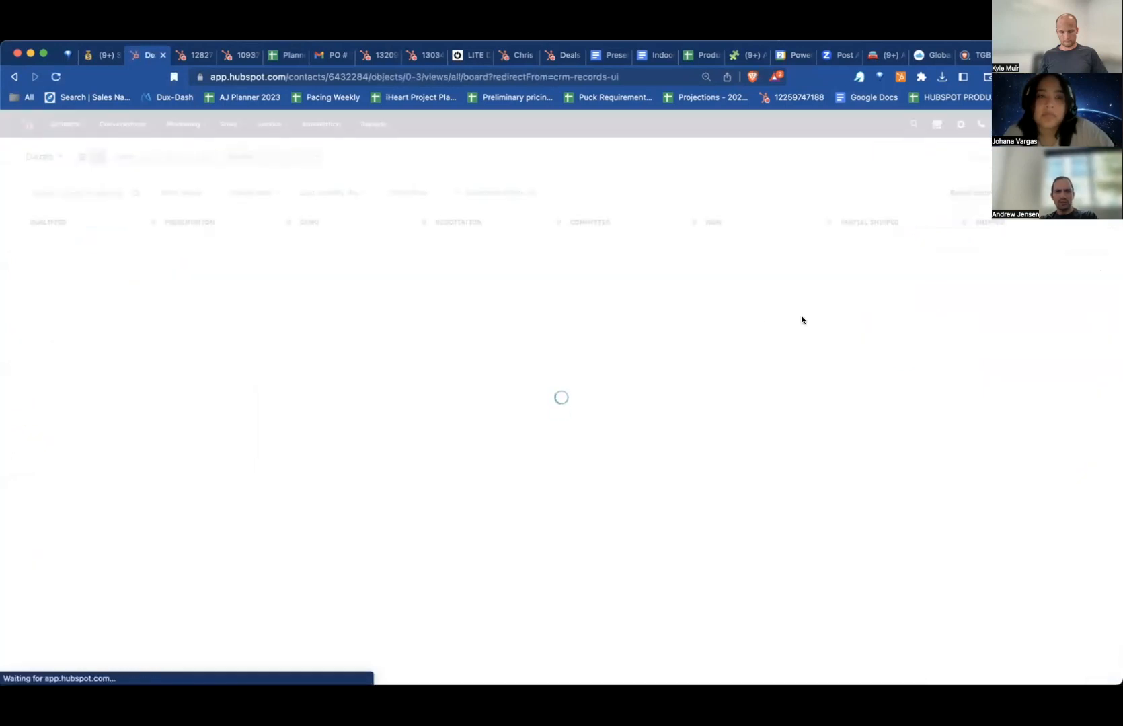
{"action": "key", "text": "super+f"}
{"action": "type", "text": "2065140"}
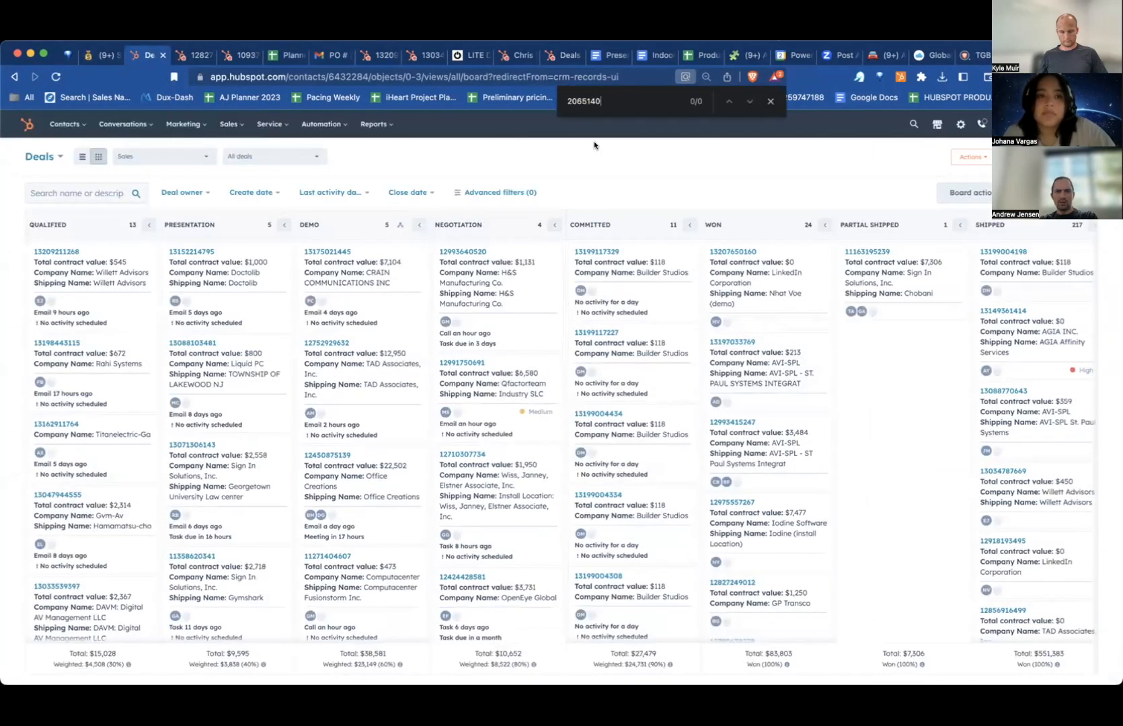
Filter the deals board by Customer PO using the AVI-SPL purchase order number and open the matching deal.
{"action": "left_click", "coordinate": [500, 192]}
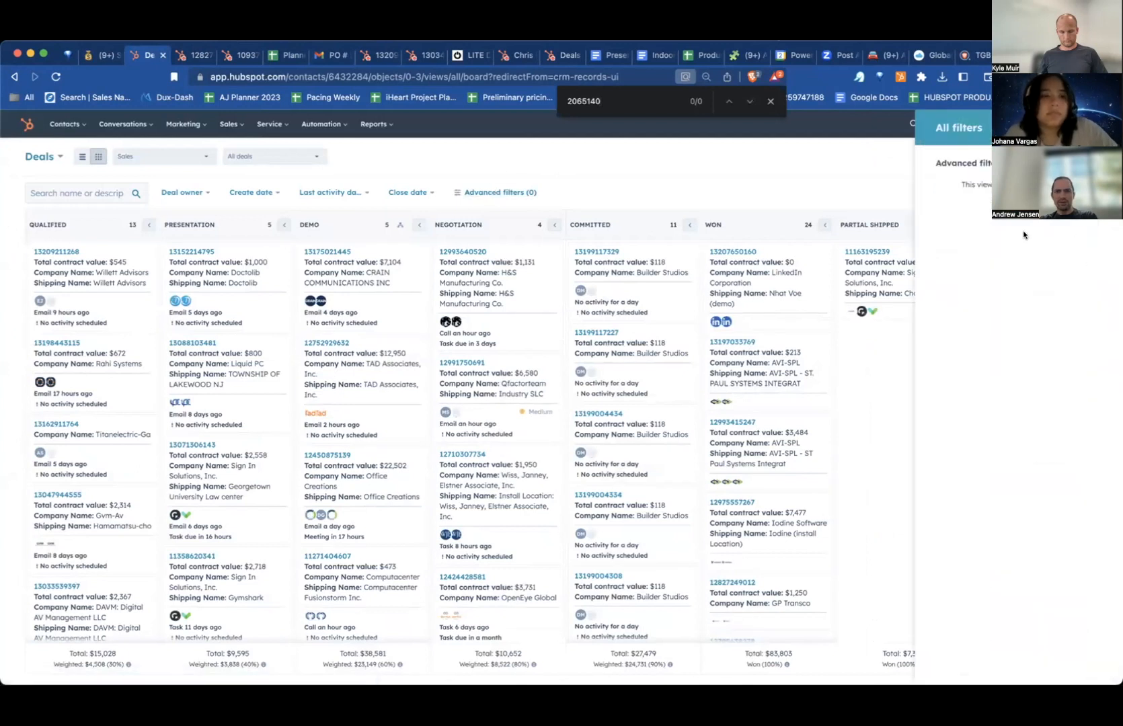
{"action": "type", "text": "PO"}
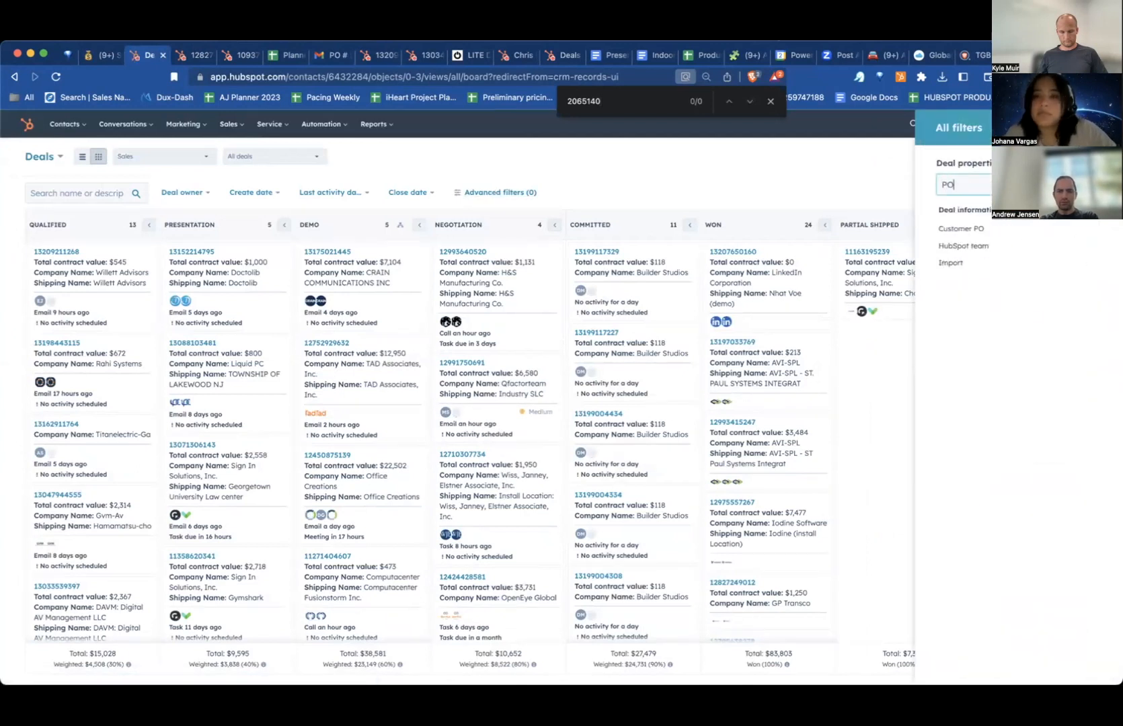
{"action": "left_click", "coordinate": [964, 227]}
{"action": "left_click", "coordinate": [963, 214]}
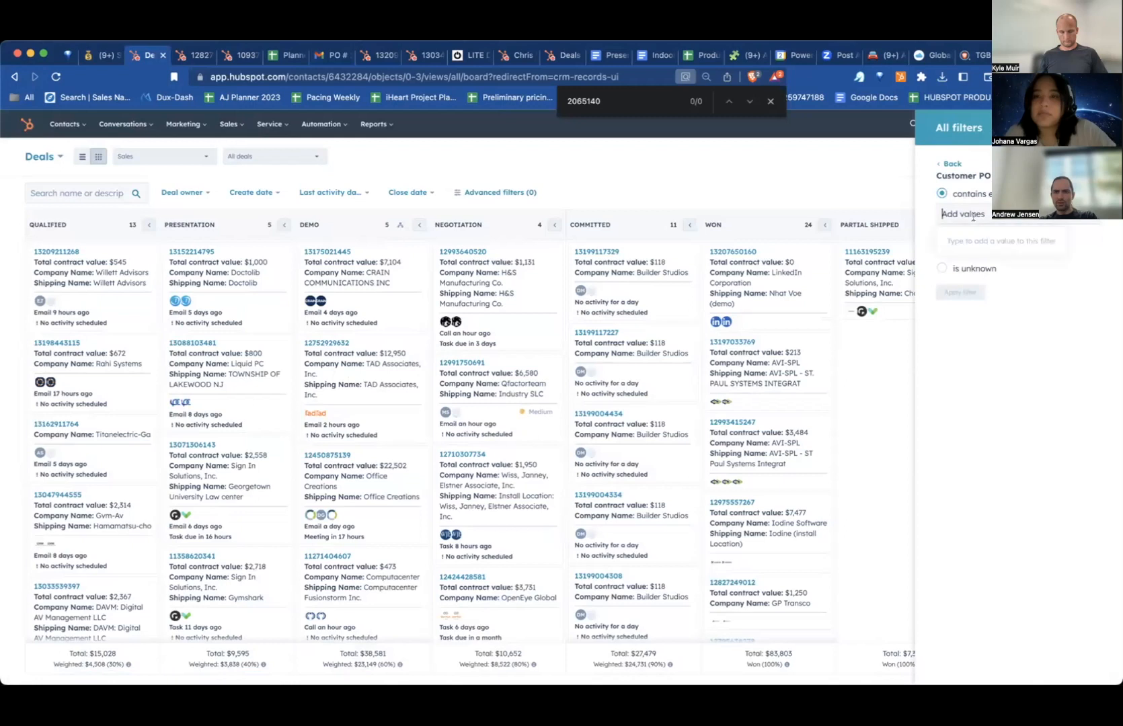
{"action": "type", "text": "2065140"}
{"action": "key", "text": "Return"}
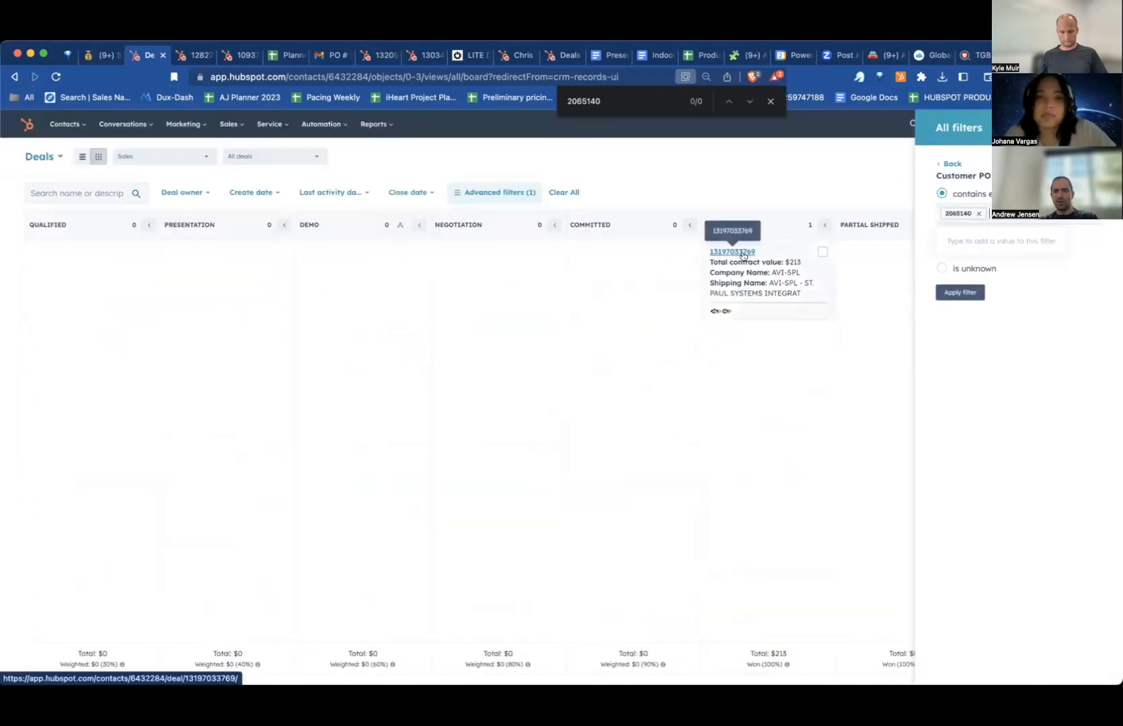
{"action": "left_click", "coordinate": [734, 252]}
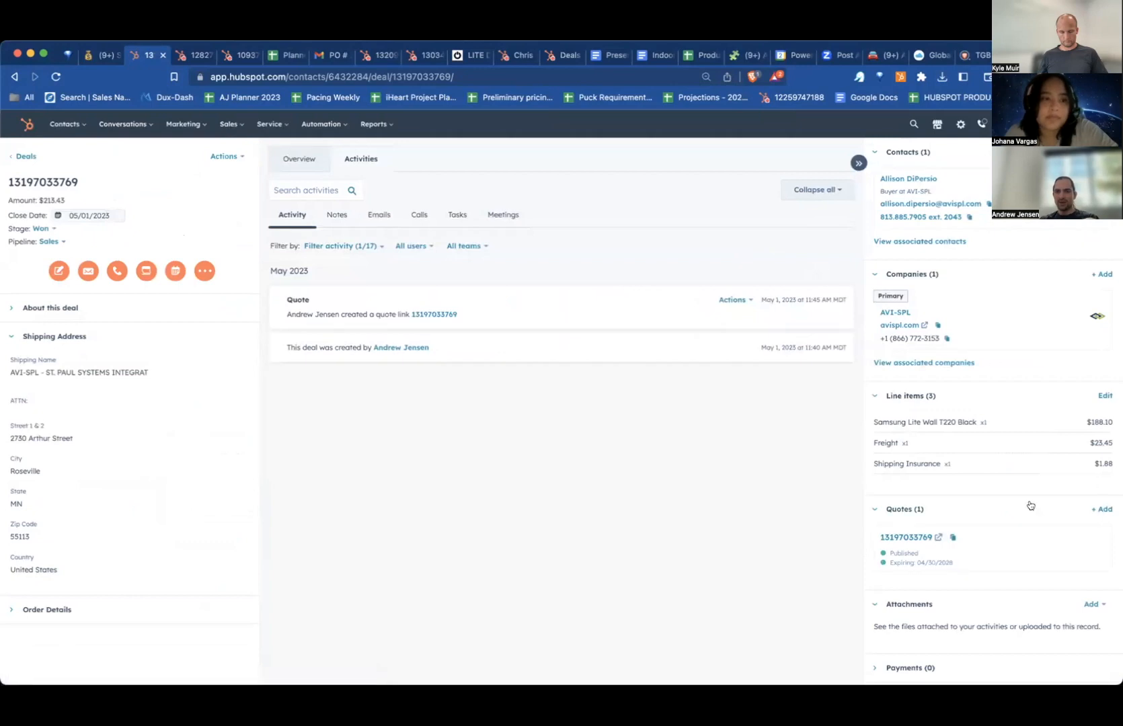
Compare the HubSpot deal's amount with the total on the AVI-SPL purchase order in Gmail, and return to the deal.
{"action": "scroll", "coordinate": [1029, 506], "scroll_direction": "down", "scroll_amount": 1}
{"action": "left_click_drag", "start_coordinate": [39, 196], "coordinate": [66, 195]}
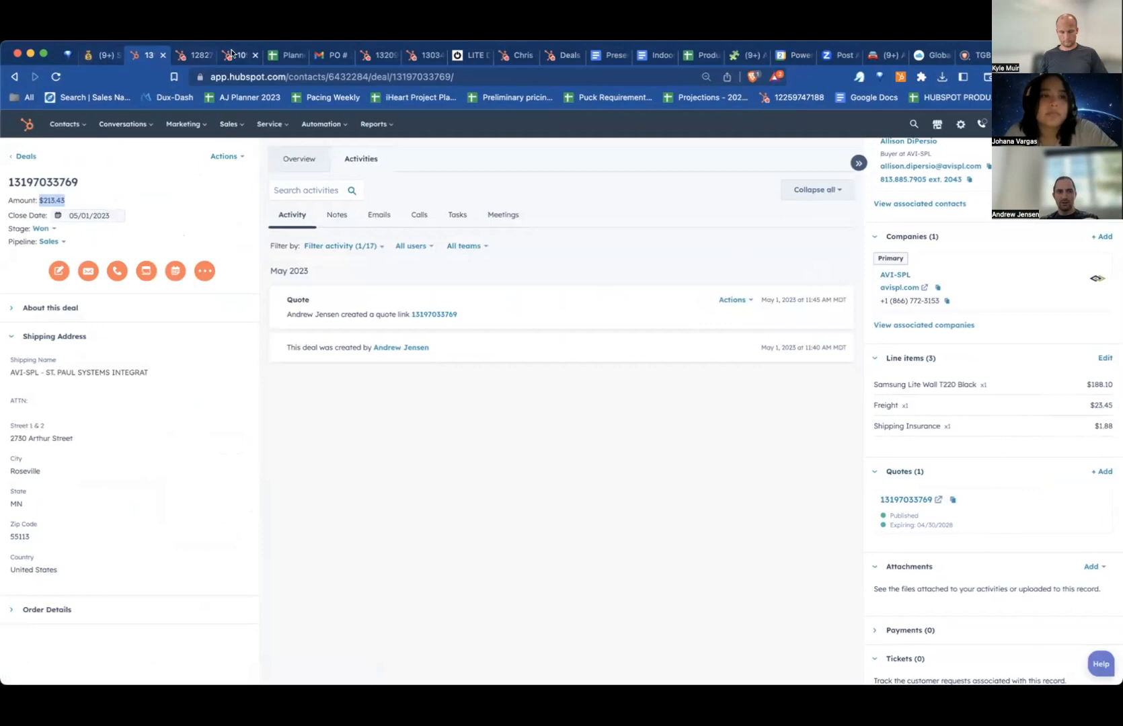
{"action": "left_click_drag", "start_coordinate": [328, 48], "coordinate": [152, 53]}
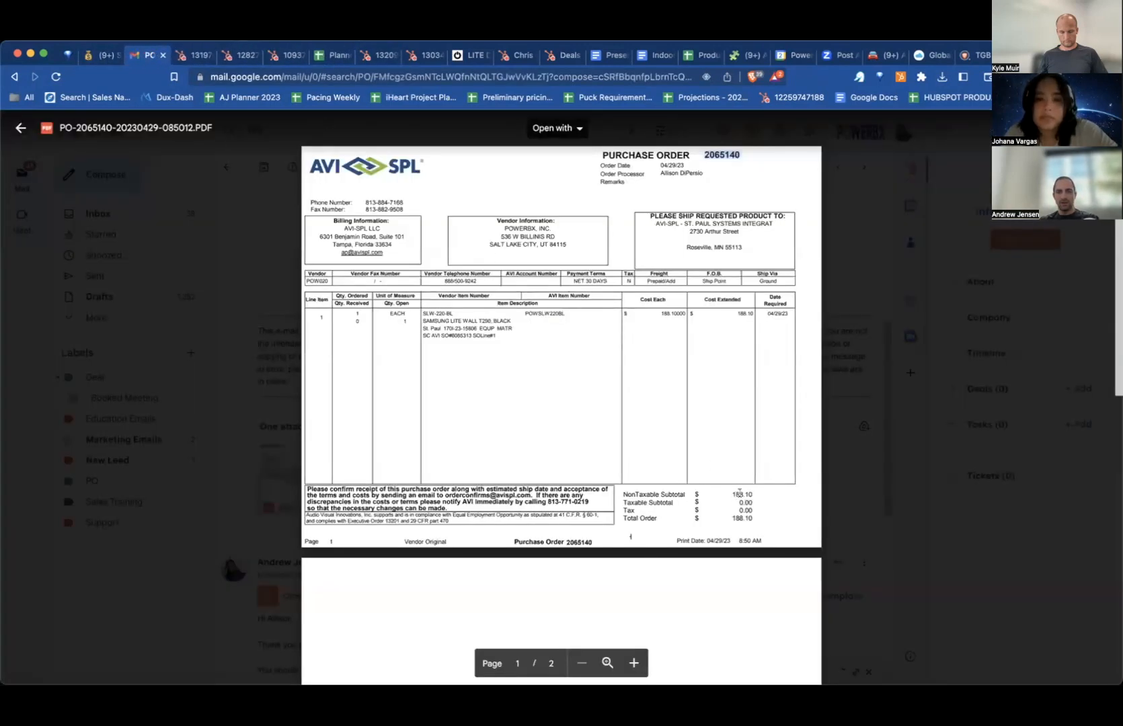
{"action": "left_click", "coordinate": [188, 51]}
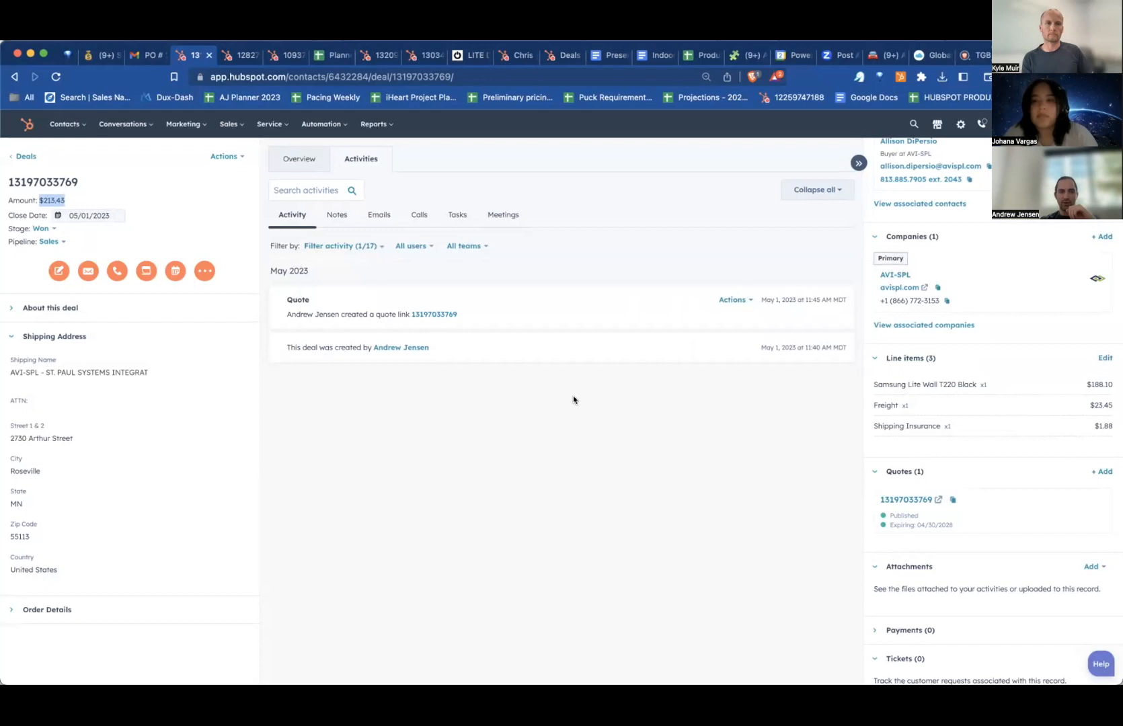
Check the deal's attachments, return to the AVI-SPL email in Gmail, and download the purchase order PDF.
{"action": "scroll", "coordinate": [1034, 593], "scroll_direction": "down", "scroll_amount": 2}
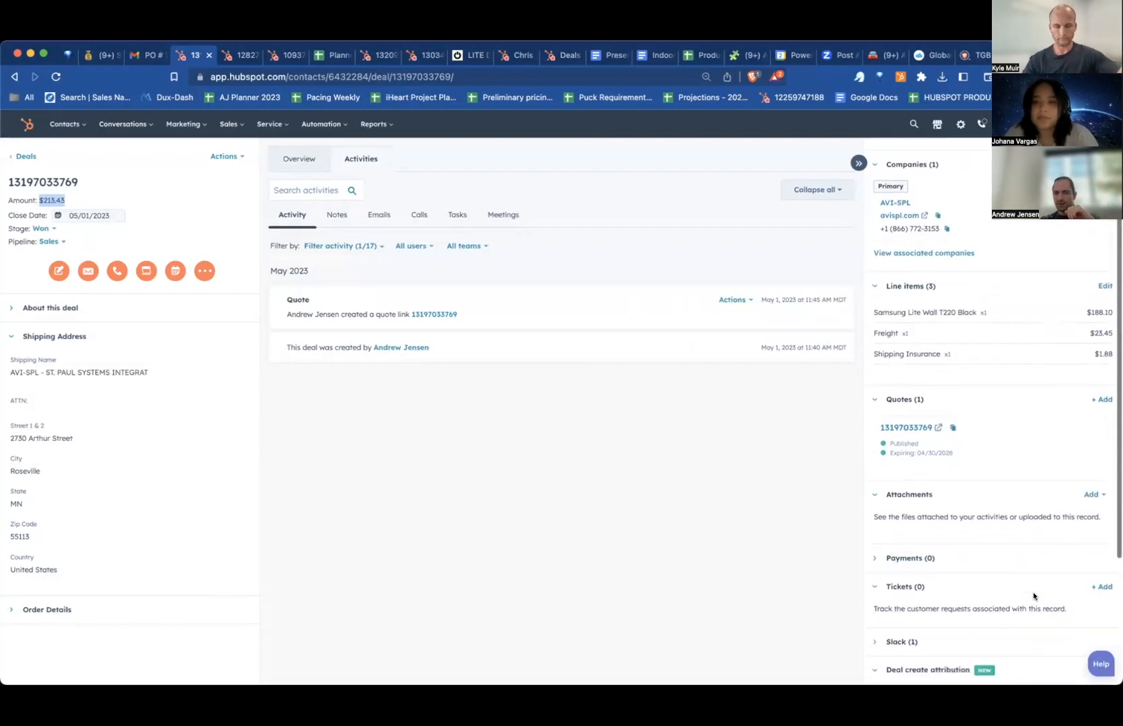
{"action": "scroll", "coordinate": [1033, 596], "scroll_direction": "down", "scroll_amount": 1}
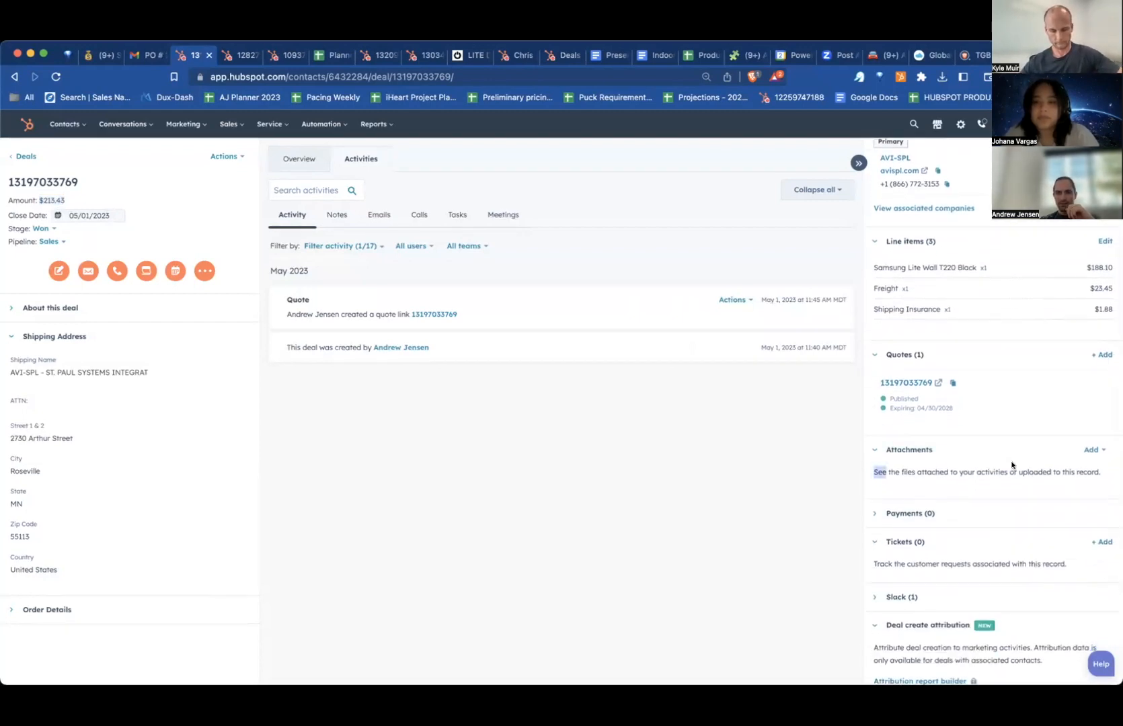
{"action": "left_click", "coordinate": [147, 54]}
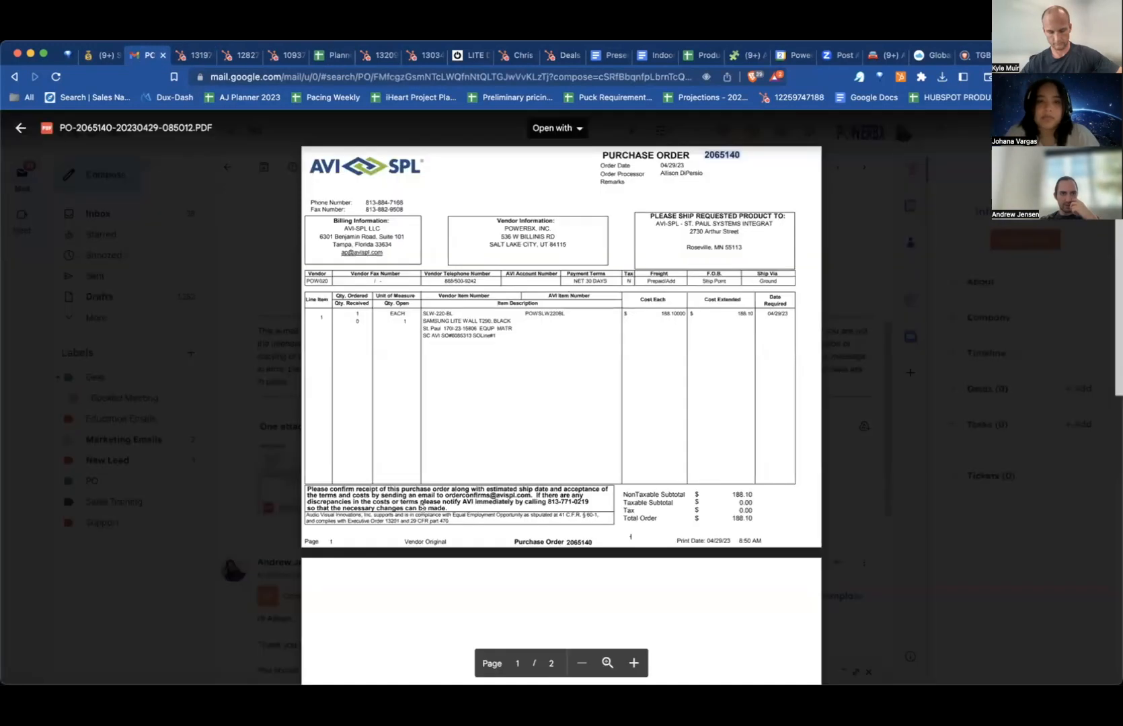
{"action": "key", "text": "Escape"}
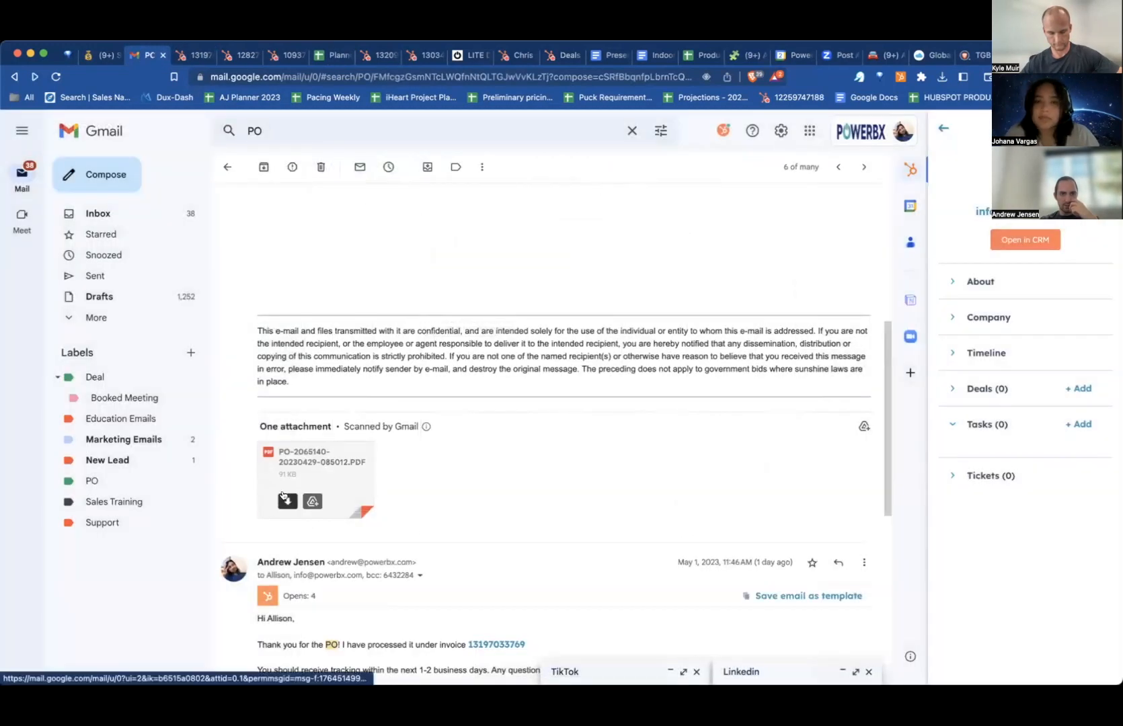
{"action": "left_click", "coordinate": [287, 488]}
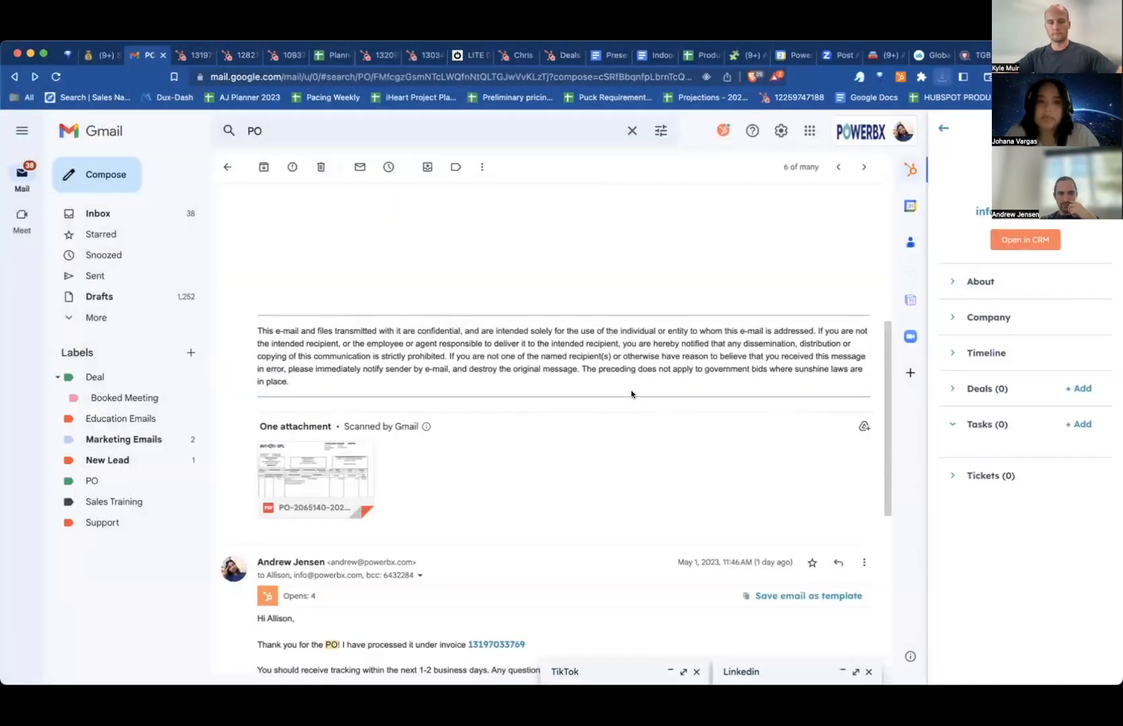
Upload the downloaded AVI-SPL purchase order PDF as a new attachment on the HubSpot deal.
{"action": "left_click", "coordinate": [185, 56]}
{"action": "left_click", "coordinate": [1090, 450]}
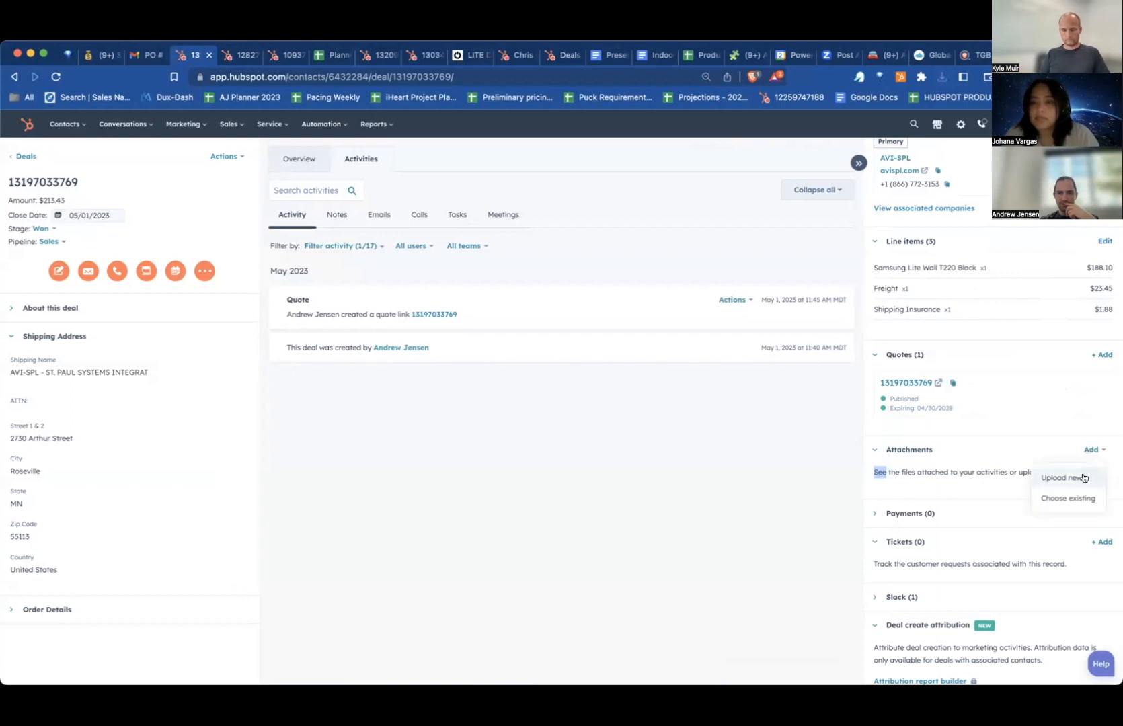
{"action": "left_click", "coordinate": [1083, 478]}
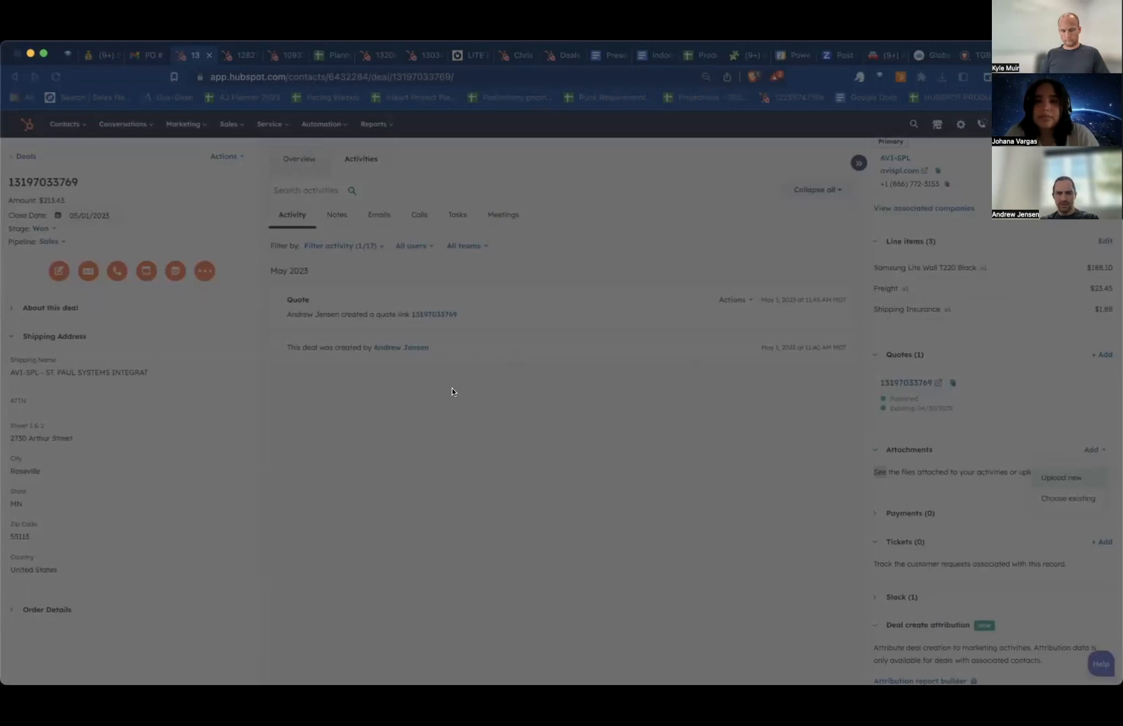
{"action": "key", "text": "Escape"}
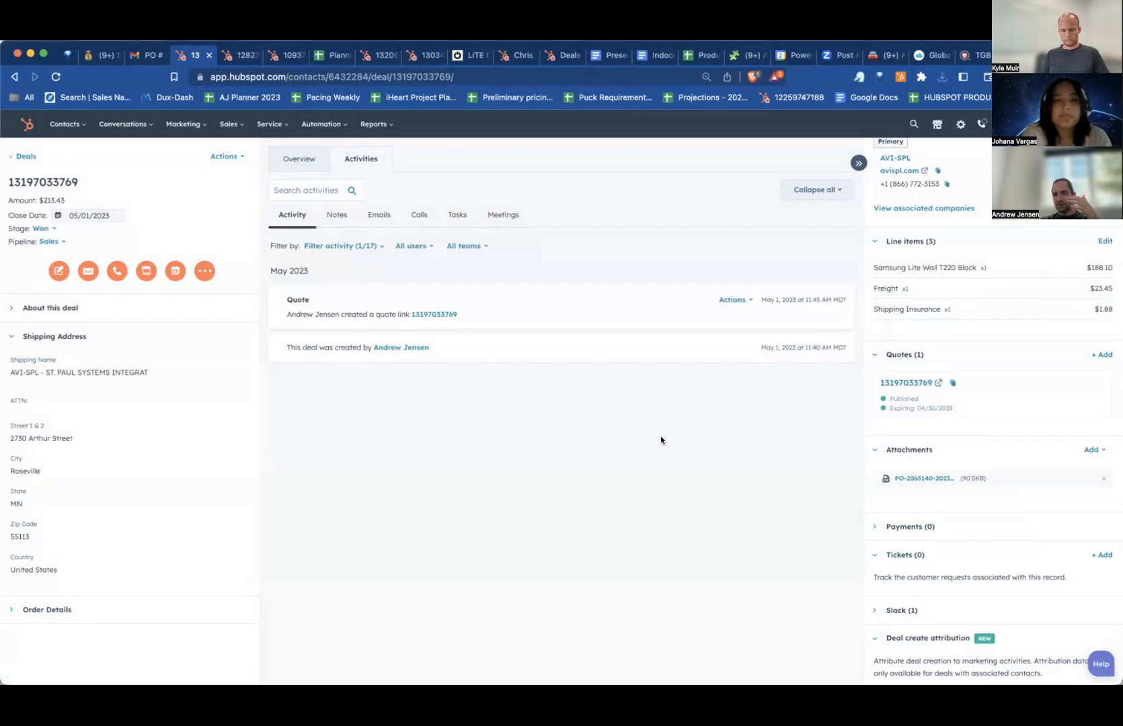
Preview the purchase order PDF attached to the deal, close the preview, and review the deal's associated records.
{"action": "left_click", "coordinate": [928, 478]}
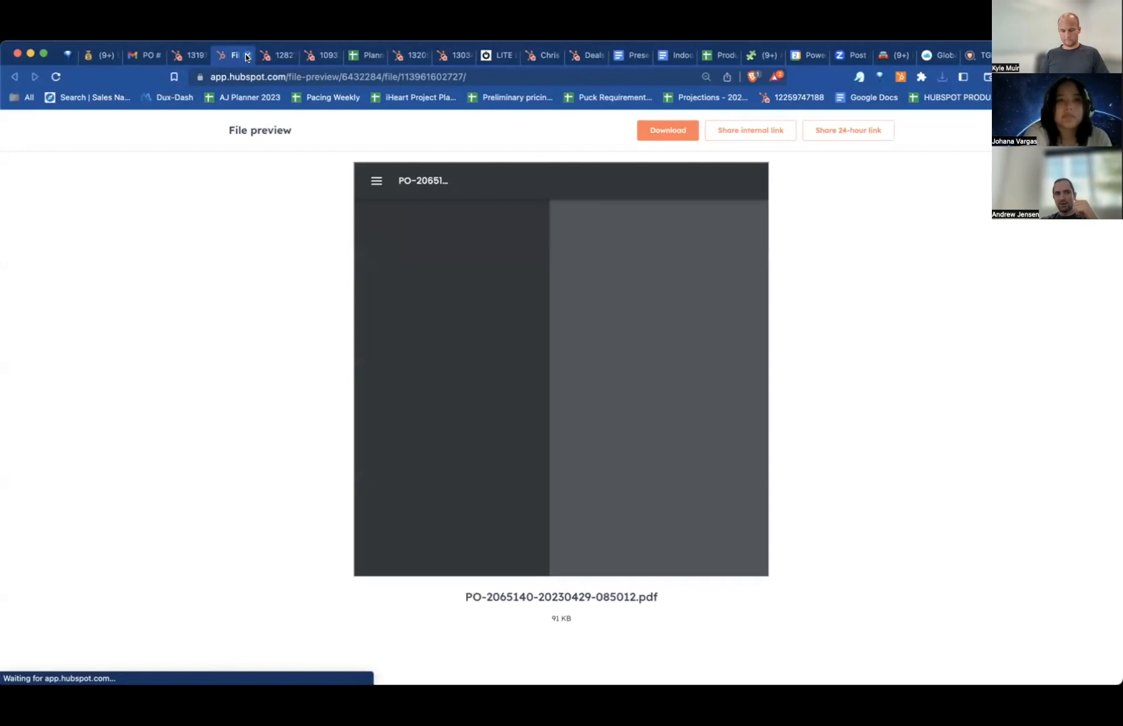
{"action": "left_click", "coordinate": [245, 55]}
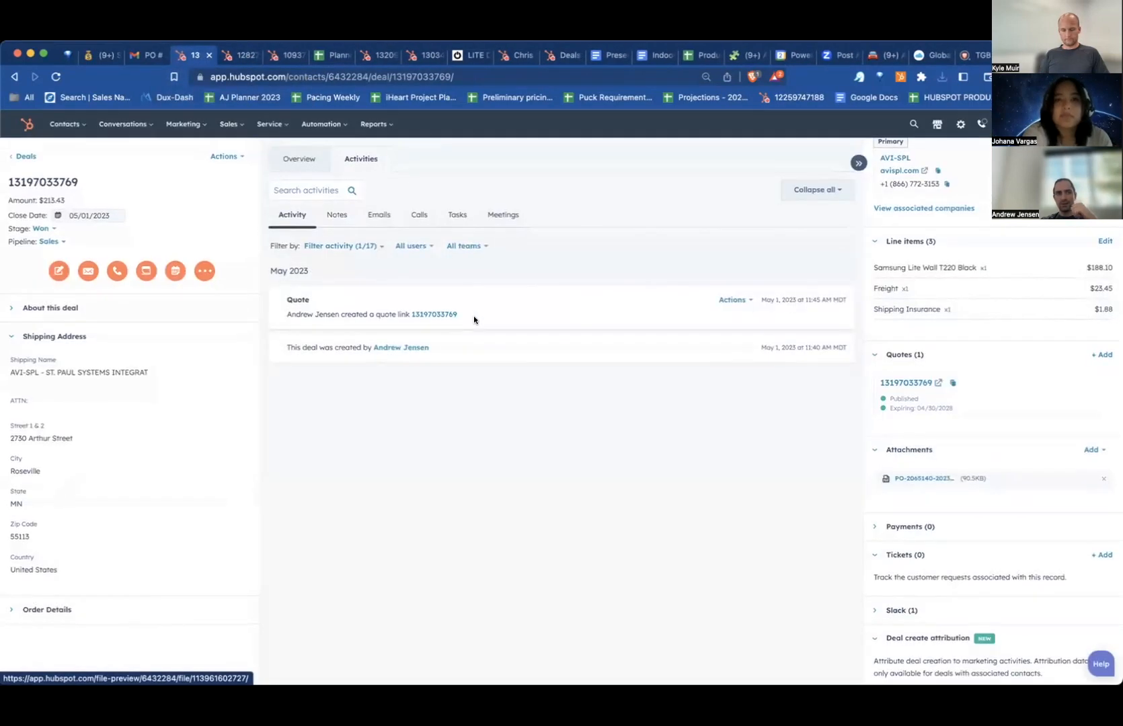
{"action": "scroll", "coordinate": [960, 291], "scroll_direction": "up", "scroll_amount": 3}
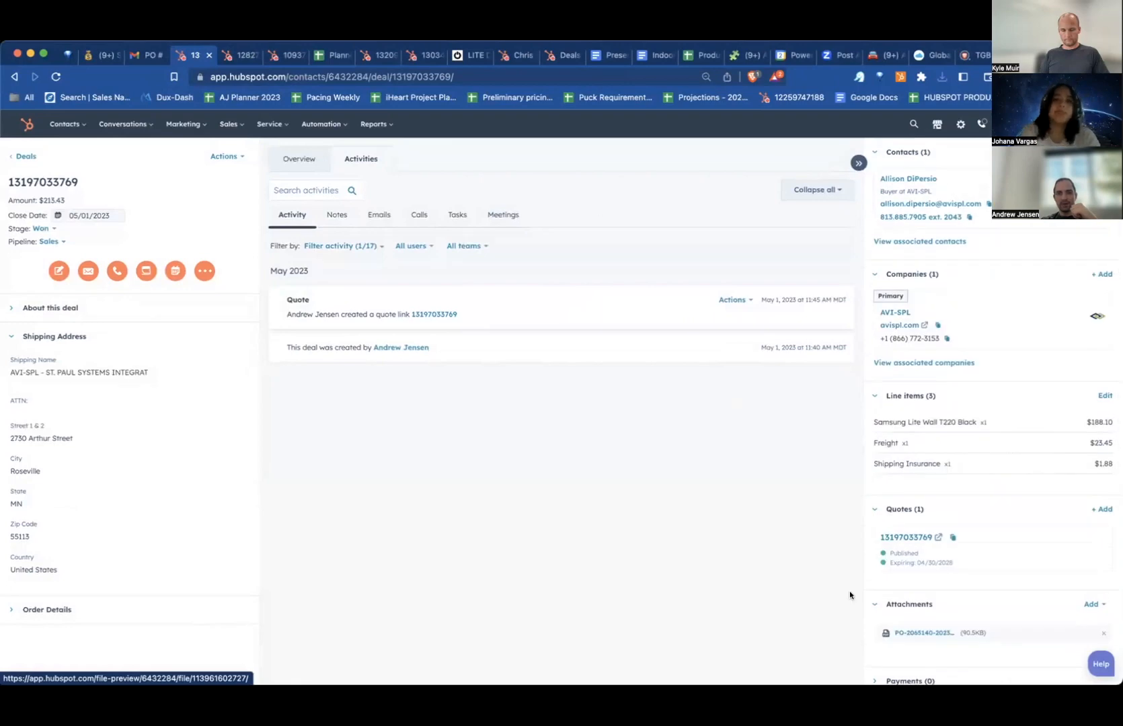